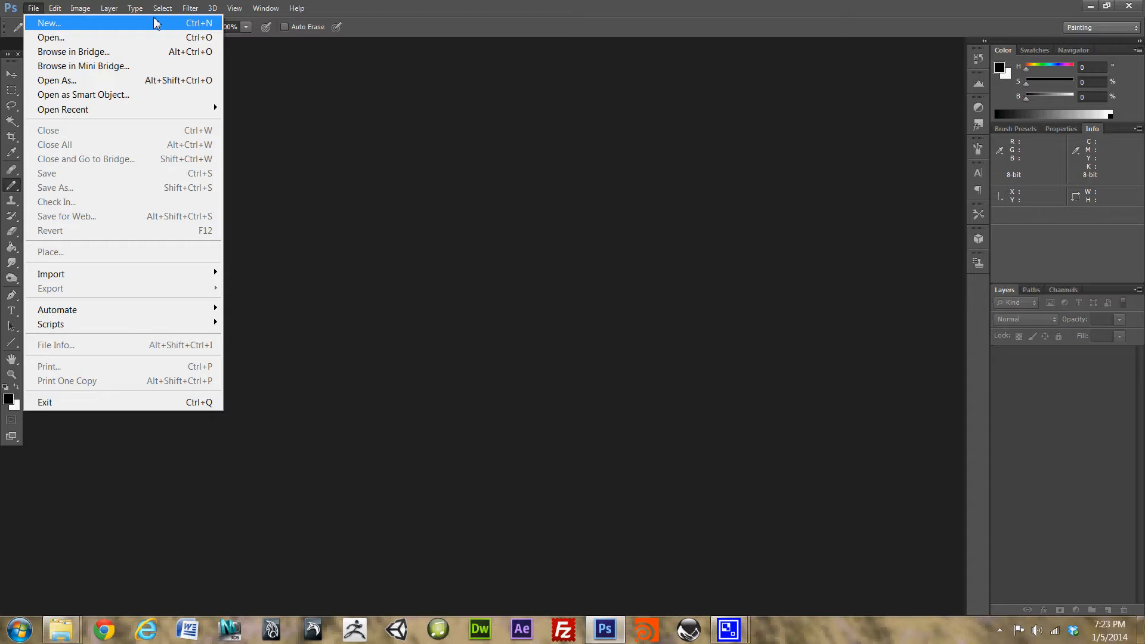
# - Create a new document named Crate, 64 by 64 pixels at 300 pixels/inch with a white background
pyautogui.click(203, 25)
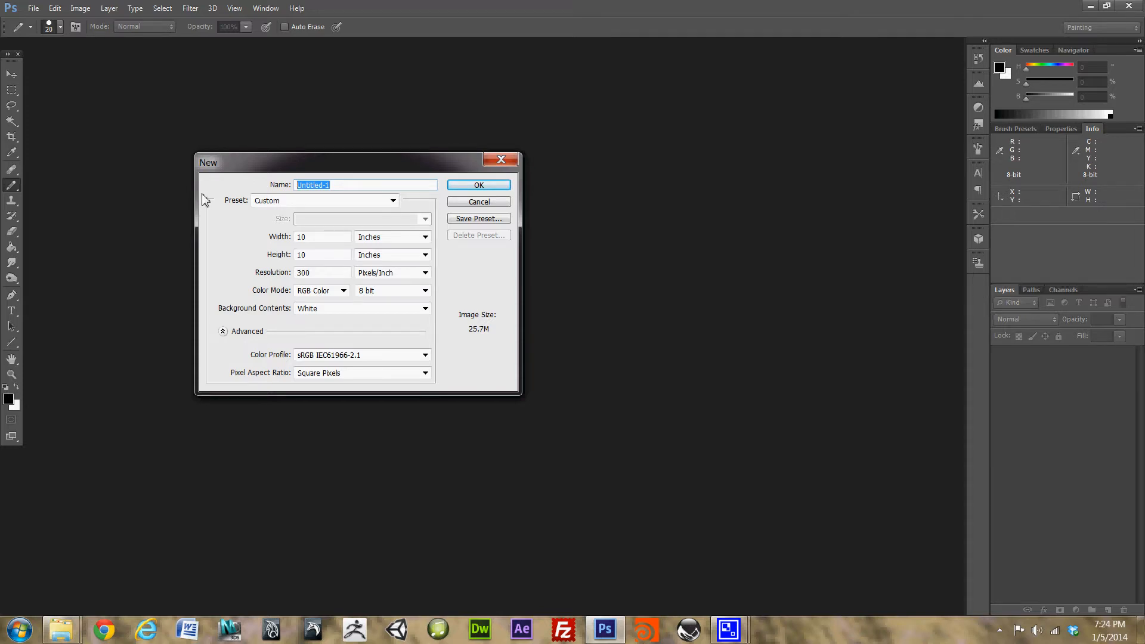
pyautogui.write('Crate')
pyautogui.click(425, 237)
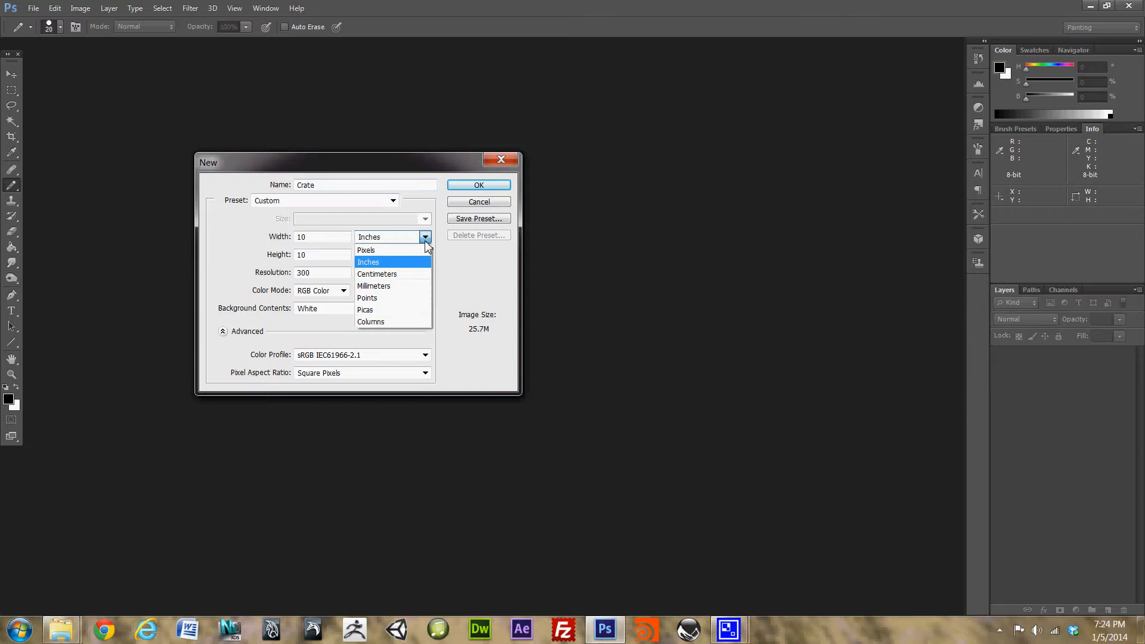
pyautogui.click(382, 250)
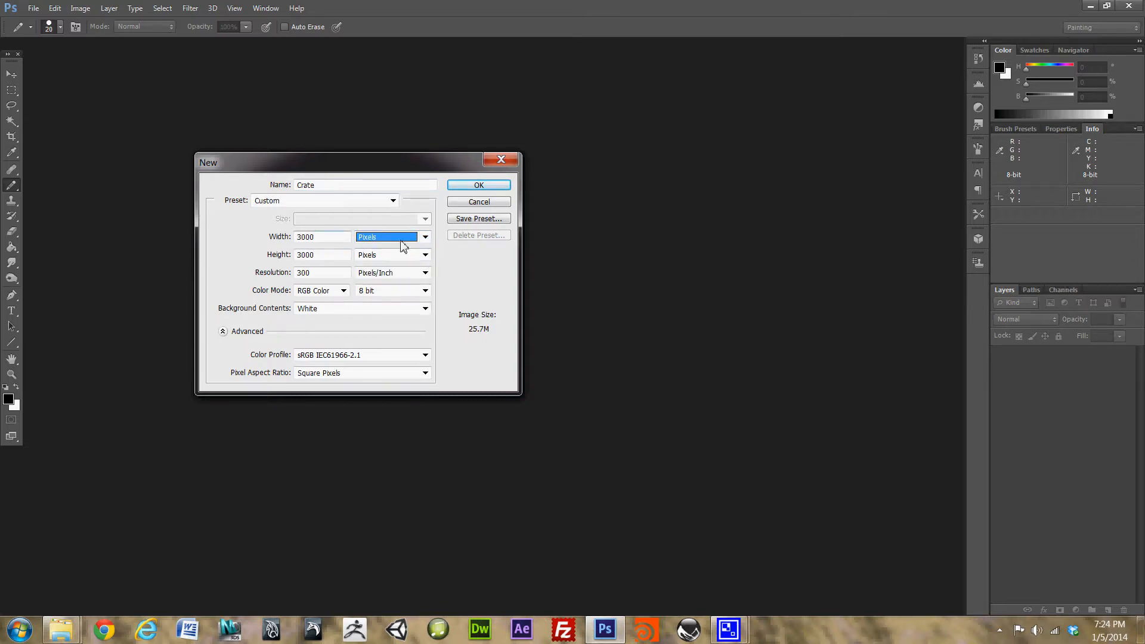
pyautogui.click(324, 237)
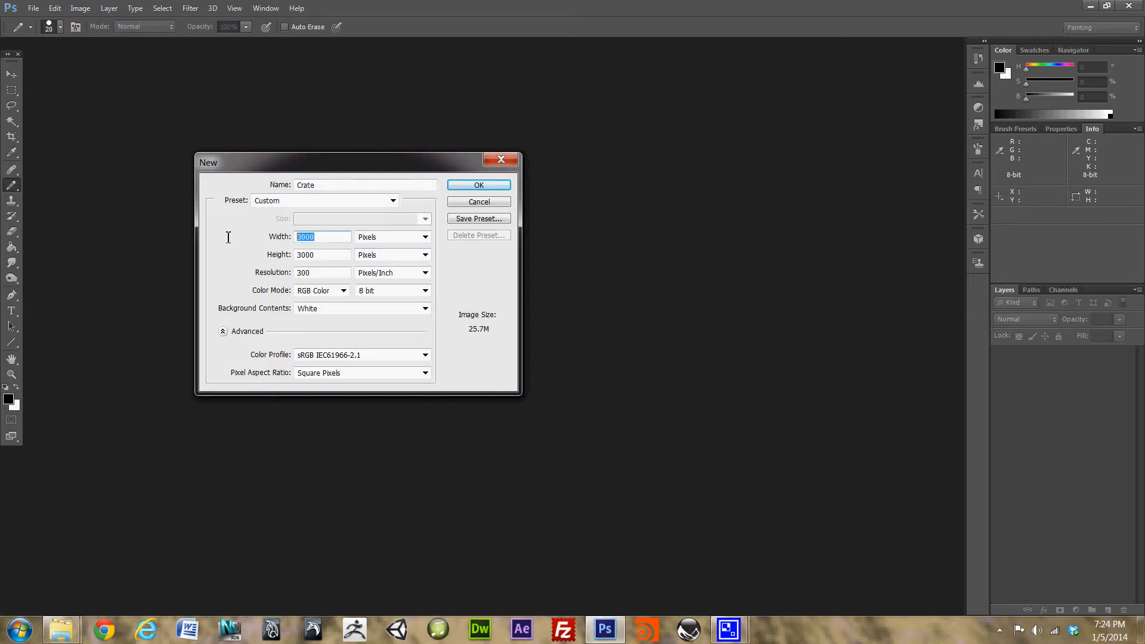
pyautogui.moveTo(370, 161); pyautogui.dragTo(288, 202)
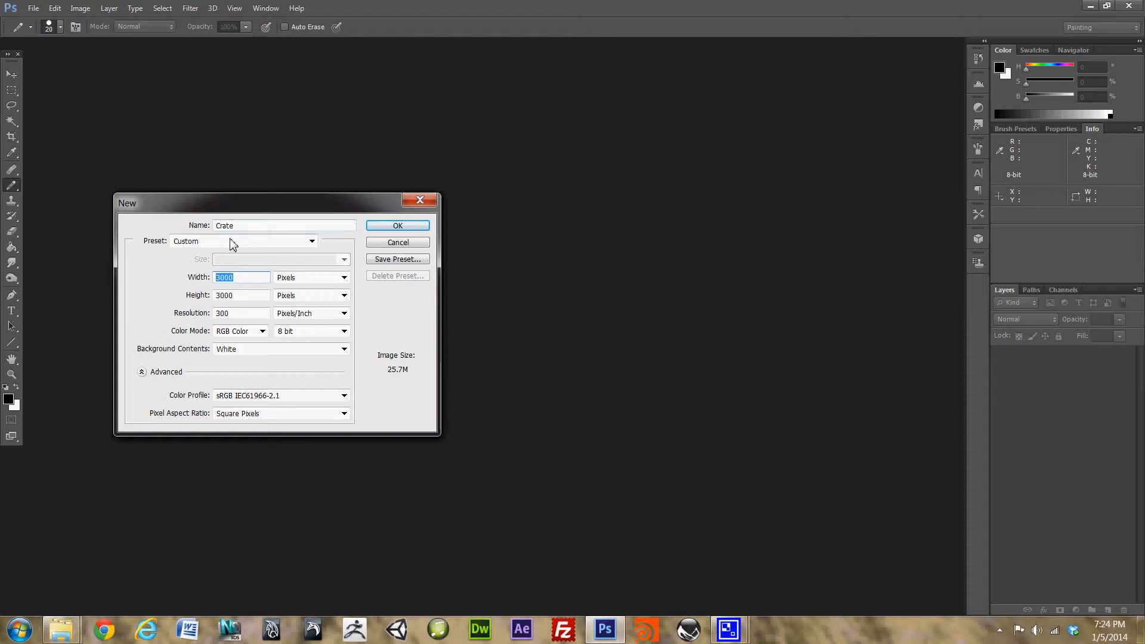
pyautogui.write('64')
pyautogui.press('Tab')
pyautogui.write('64')
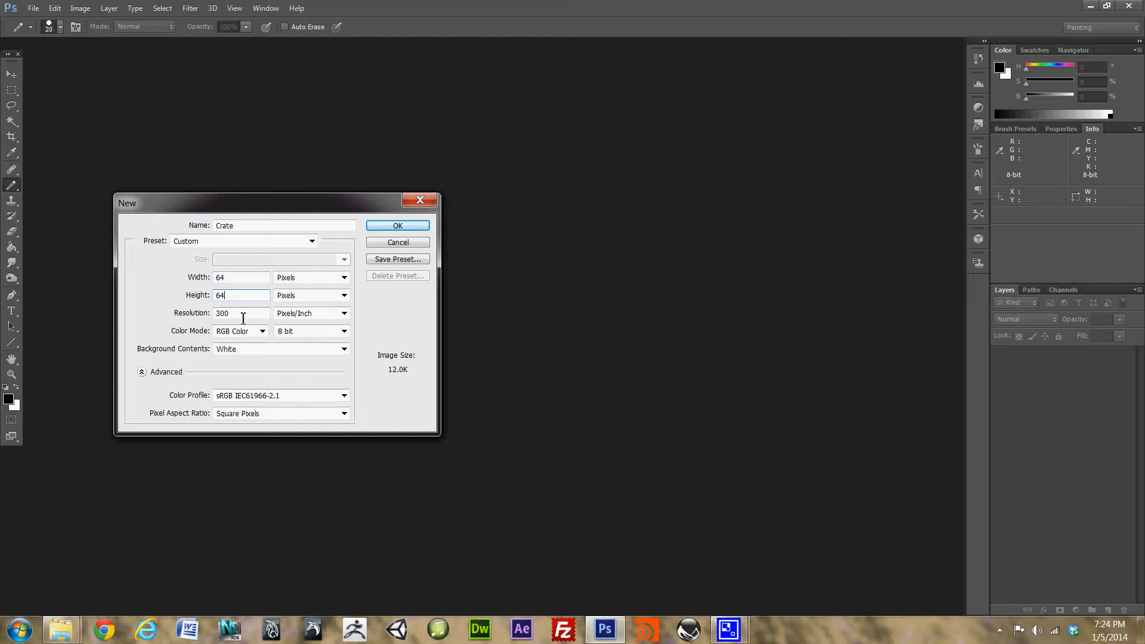
pyautogui.click(399, 227)
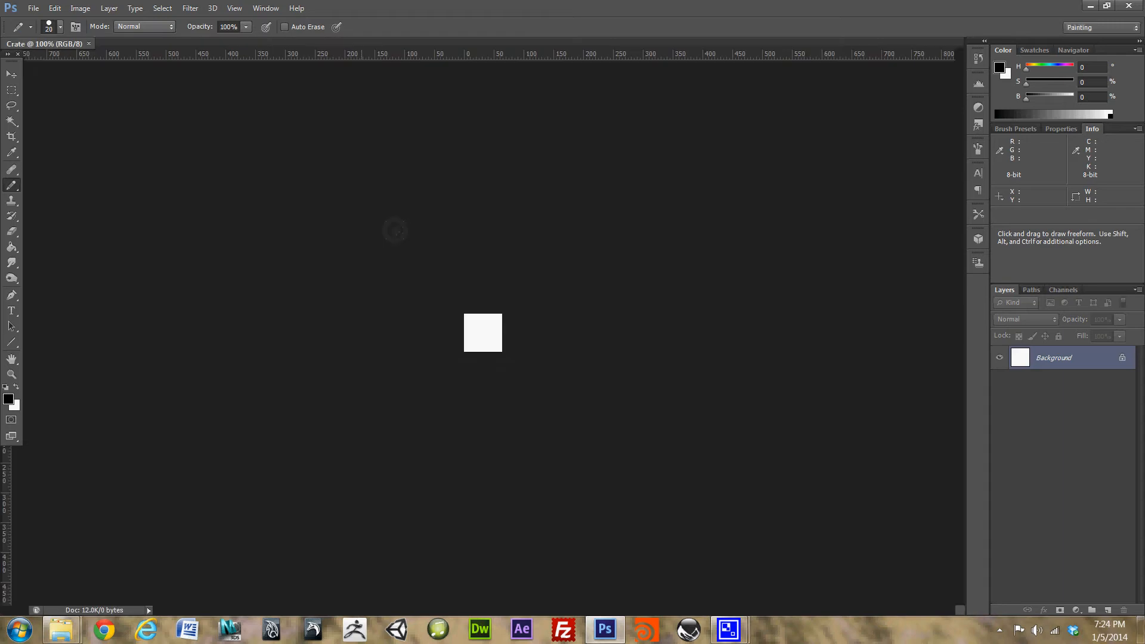
# - Undock the Crate document into its own floating window and enlarge that window around the canvas
pyautogui.press('z')
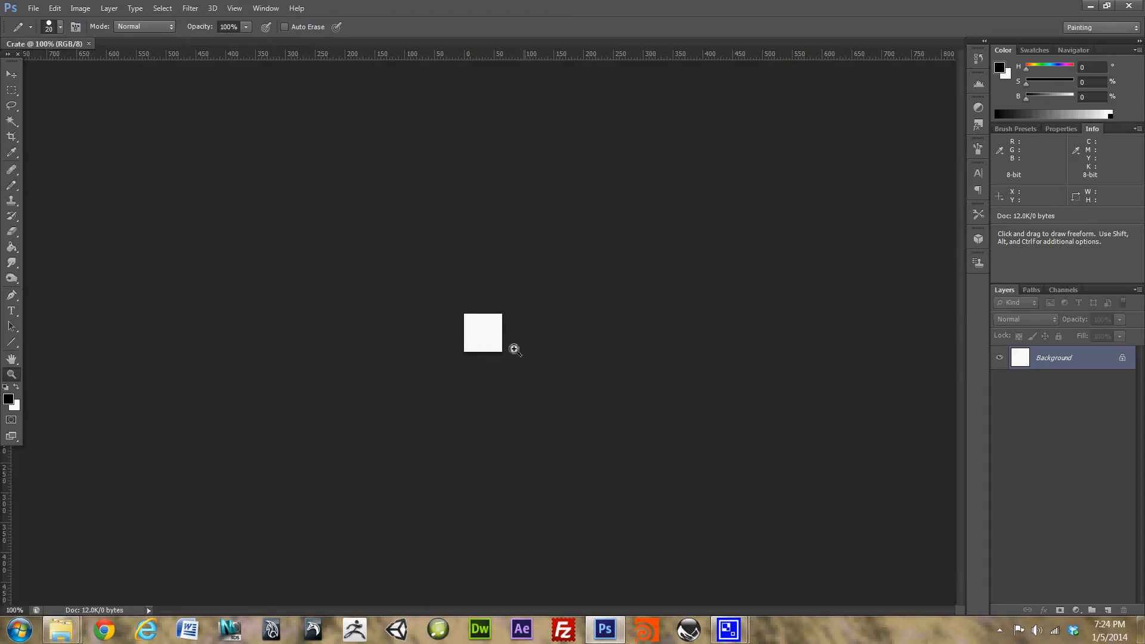
pyautogui.click(492, 341)
pyautogui.click(493, 342)
pyautogui.click(498, 341)
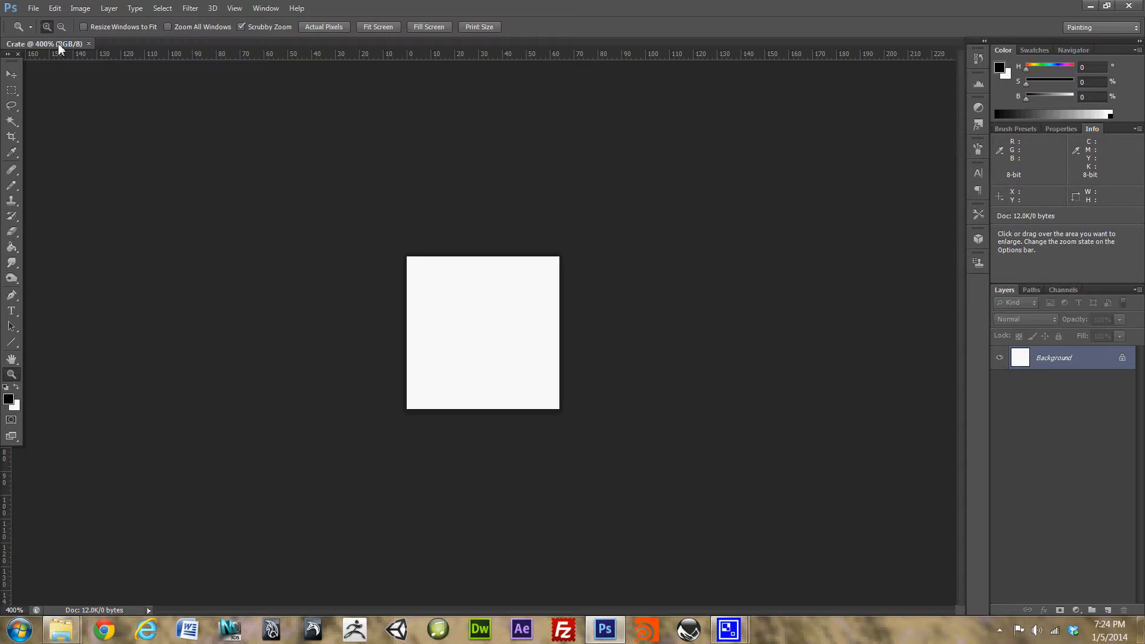
pyautogui.moveTo(60, 48); pyautogui.dragTo(213, 113)
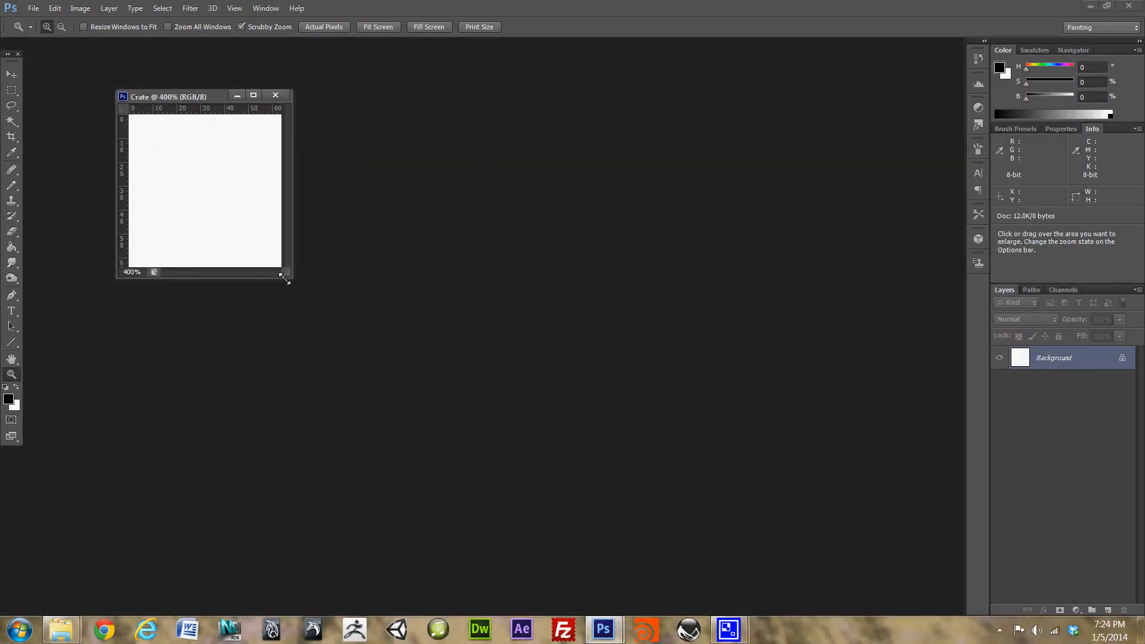
pyautogui.moveTo(285, 276); pyautogui.dragTo(423, 444)
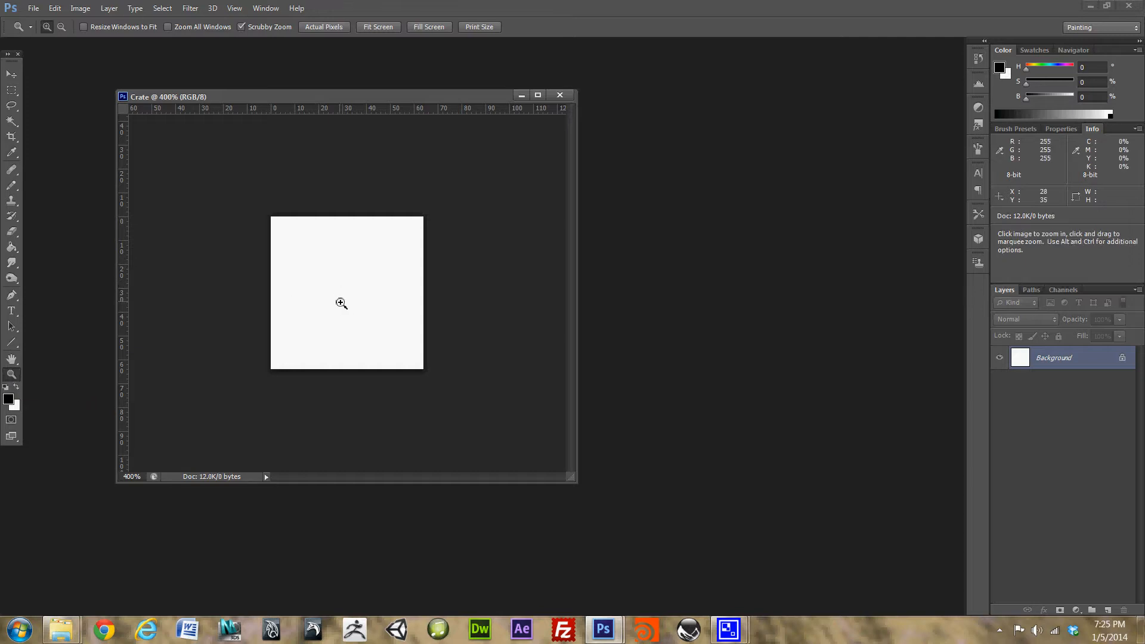
# - Magnify the canvas to 600% and widen the floating document window to leave space around it
pyautogui.keyDown('alt'); pyautogui.click(344, 297); pyautogui.keyUp('alt')
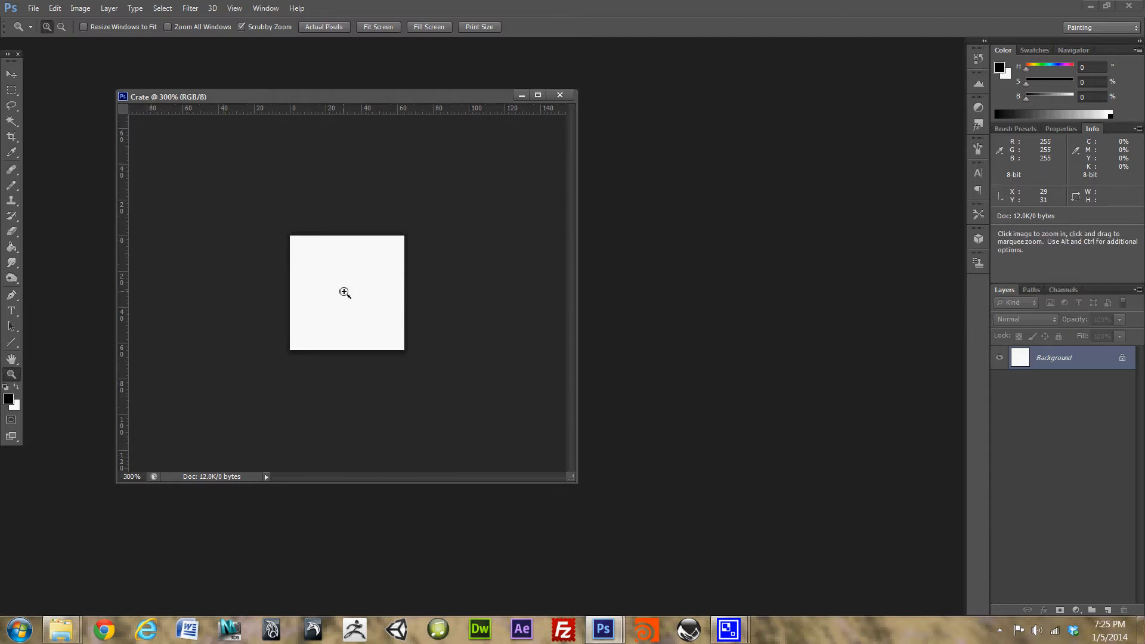
pyautogui.click(344, 293)
pyautogui.click(340, 293)
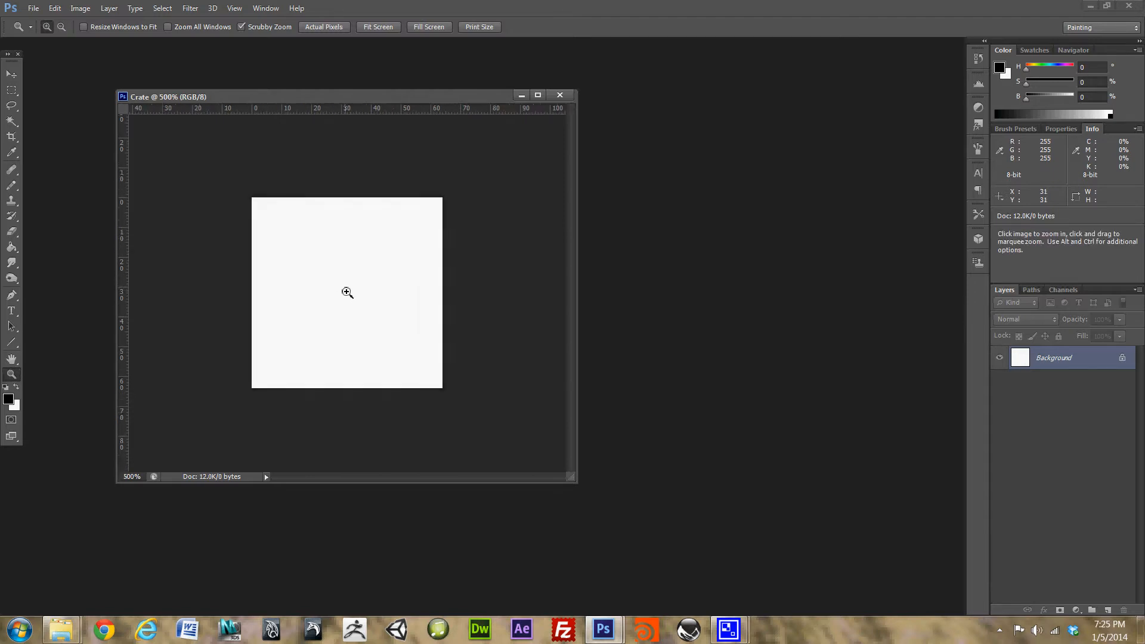
pyautogui.click(61, 27)
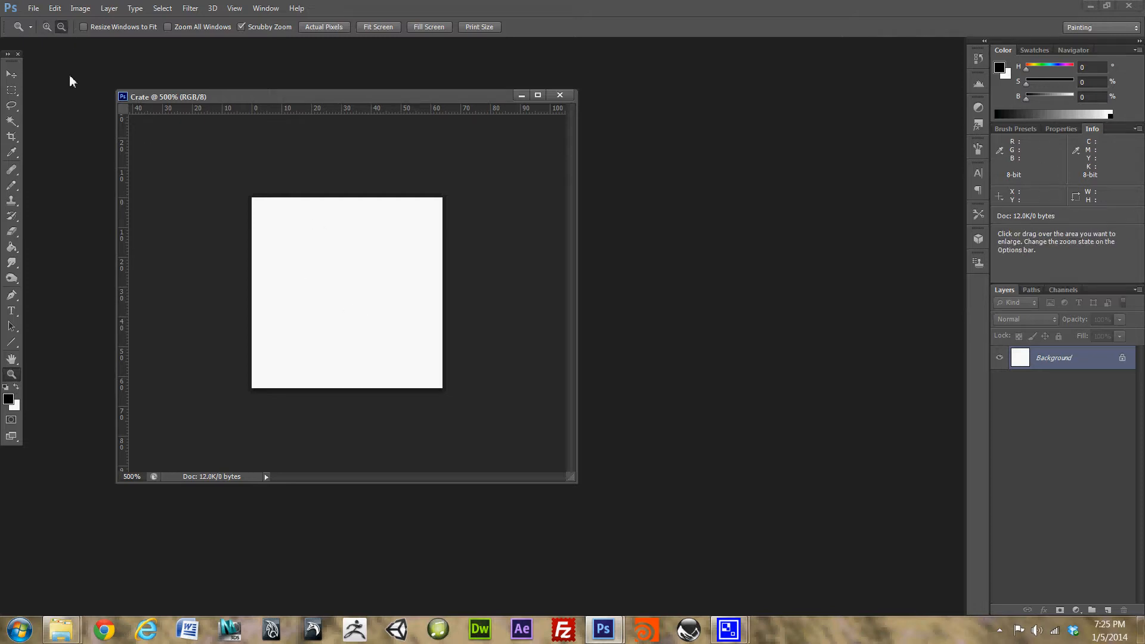
pyautogui.click(350, 305)
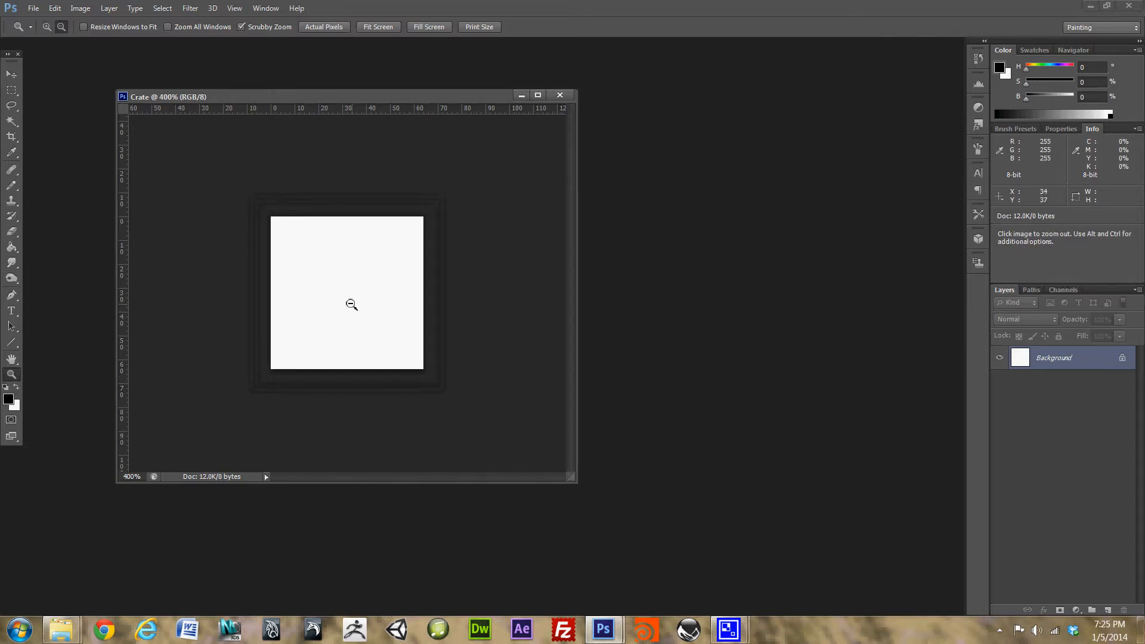
pyautogui.click(352, 302)
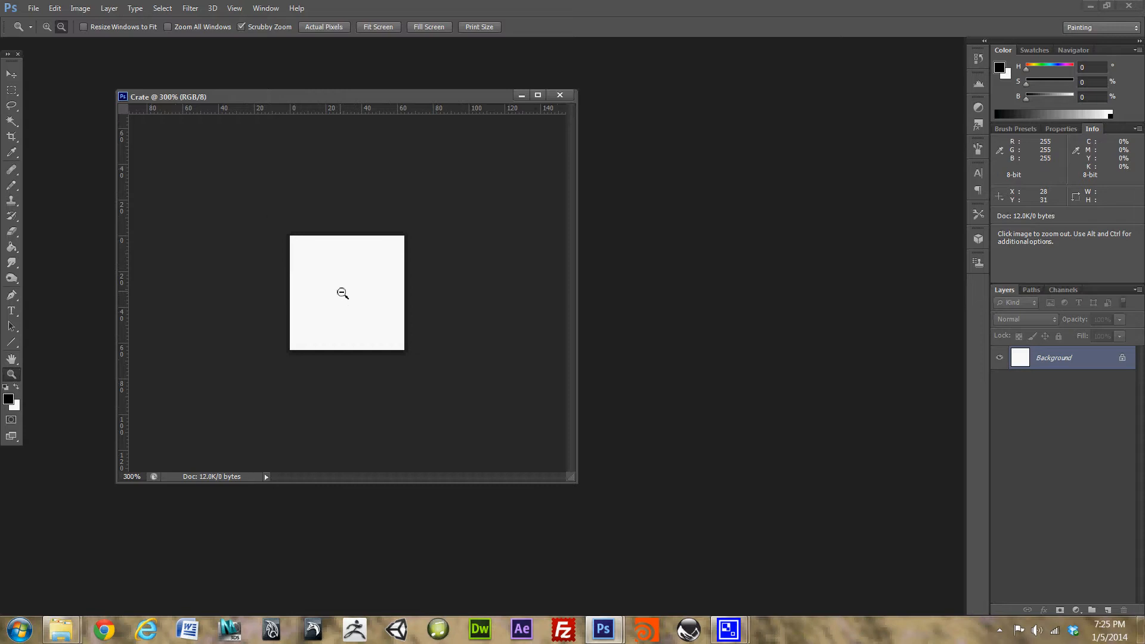
pyautogui.click(348, 294)
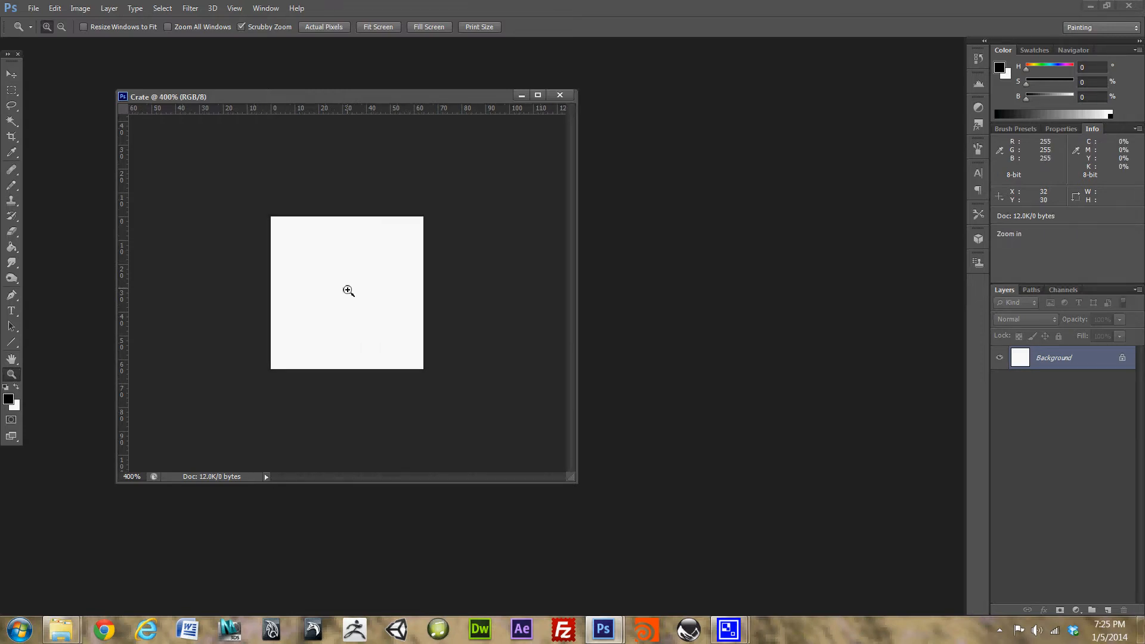
pyautogui.press('alt')
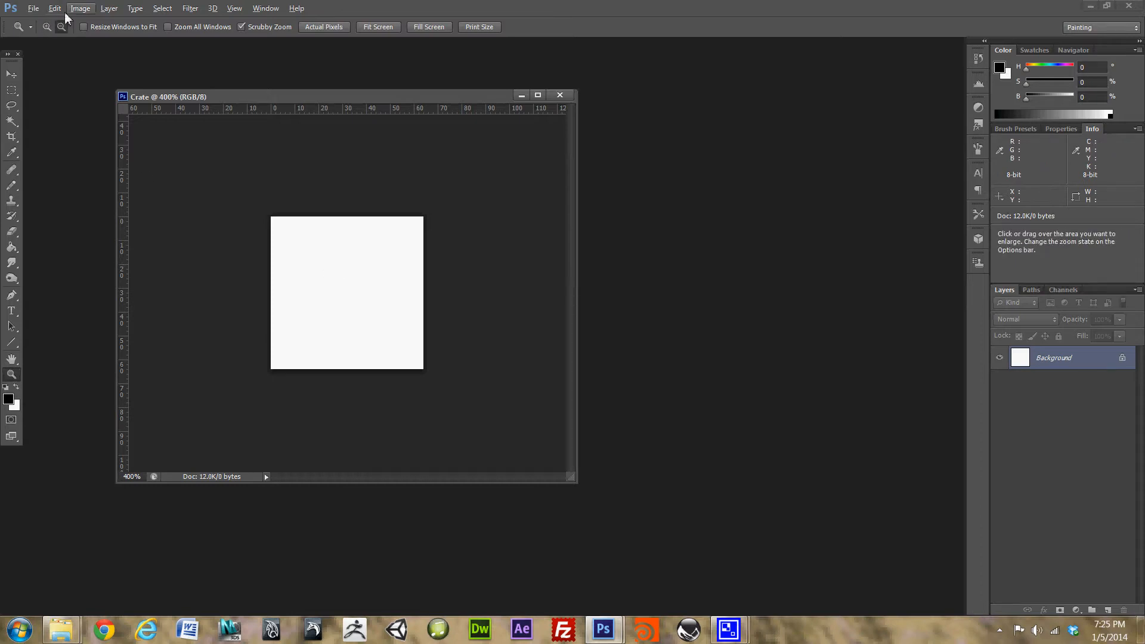
pyautogui.click(49, 26)
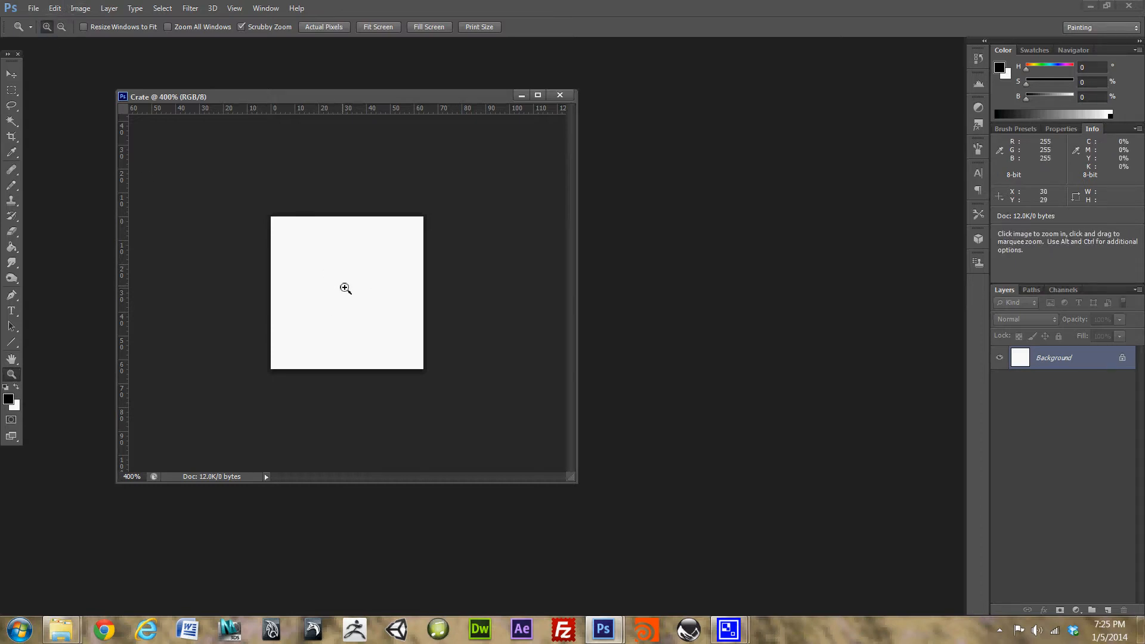
pyautogui.click(346, 286)
pyautogui.click(346, 287)
pyautogui.click(351, 266)
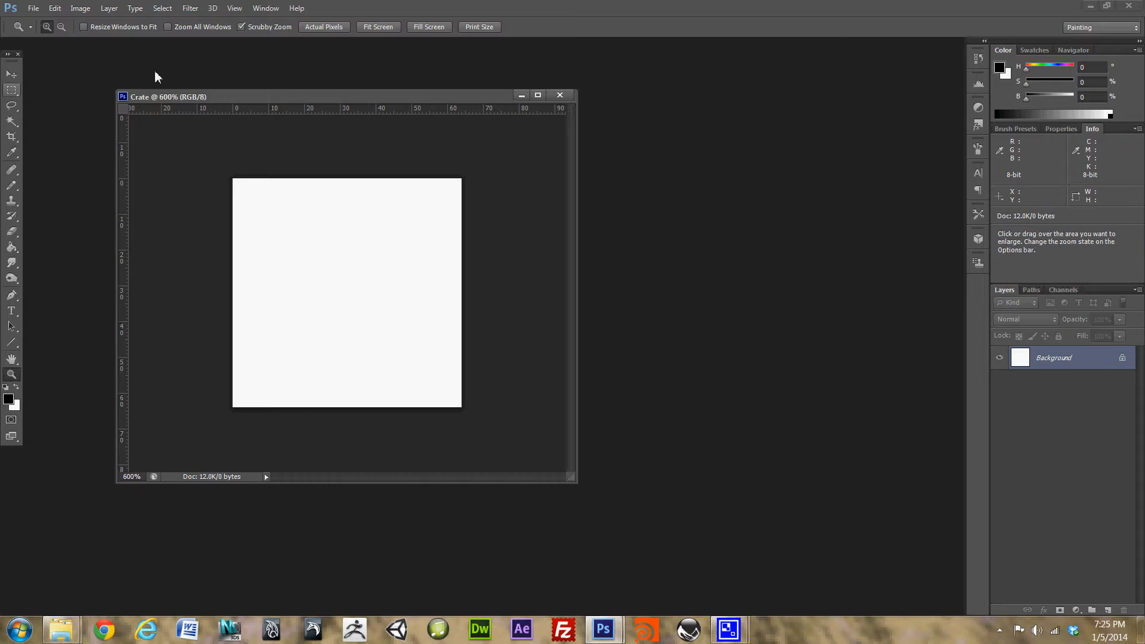
pyautogui.moveTo(572, 481); pyautogui.dragTo(673, 530)
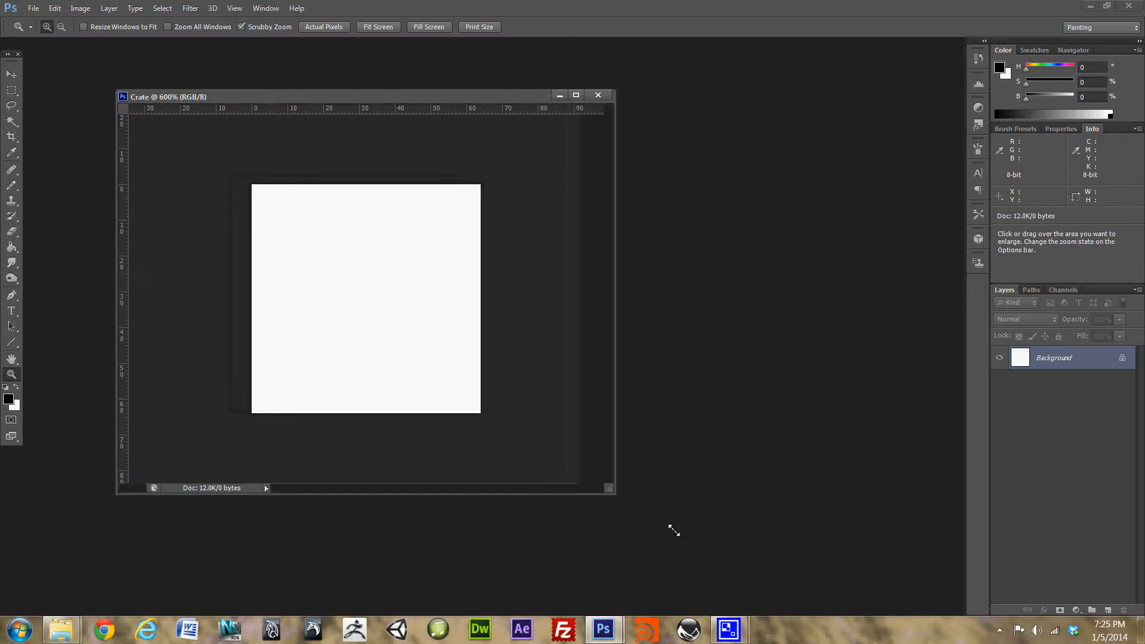
# - Convert the background into a layer named BG and add a new layer above it named Wood_Texture1
pyautogui.doubleClick(1088, 364)
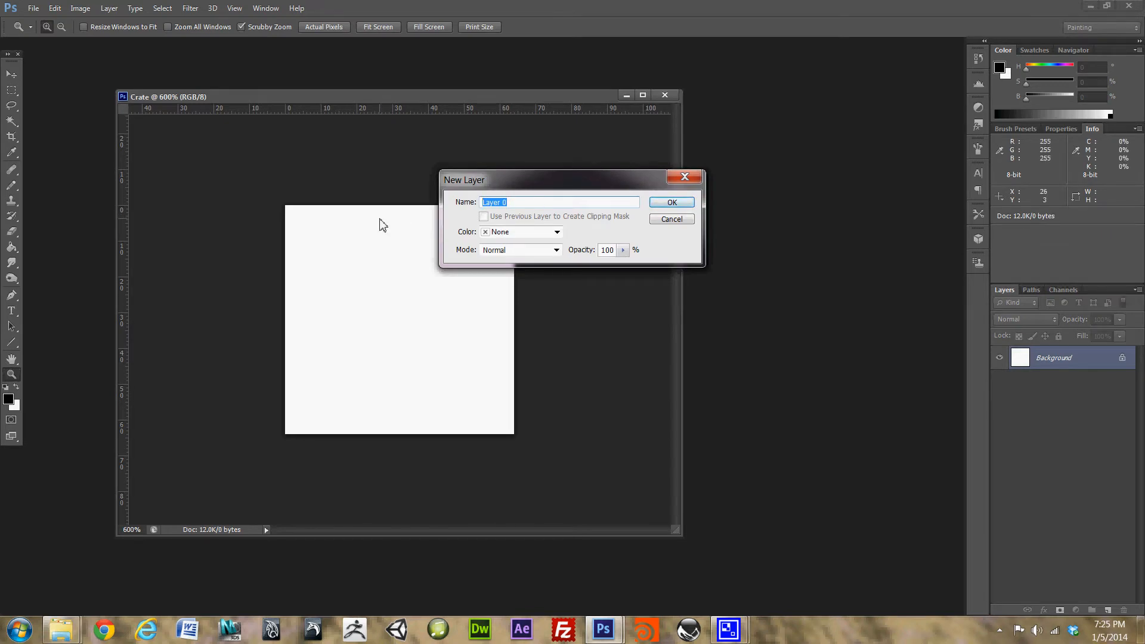
pyautogui.write('BG')
pyautogui.press('Return')
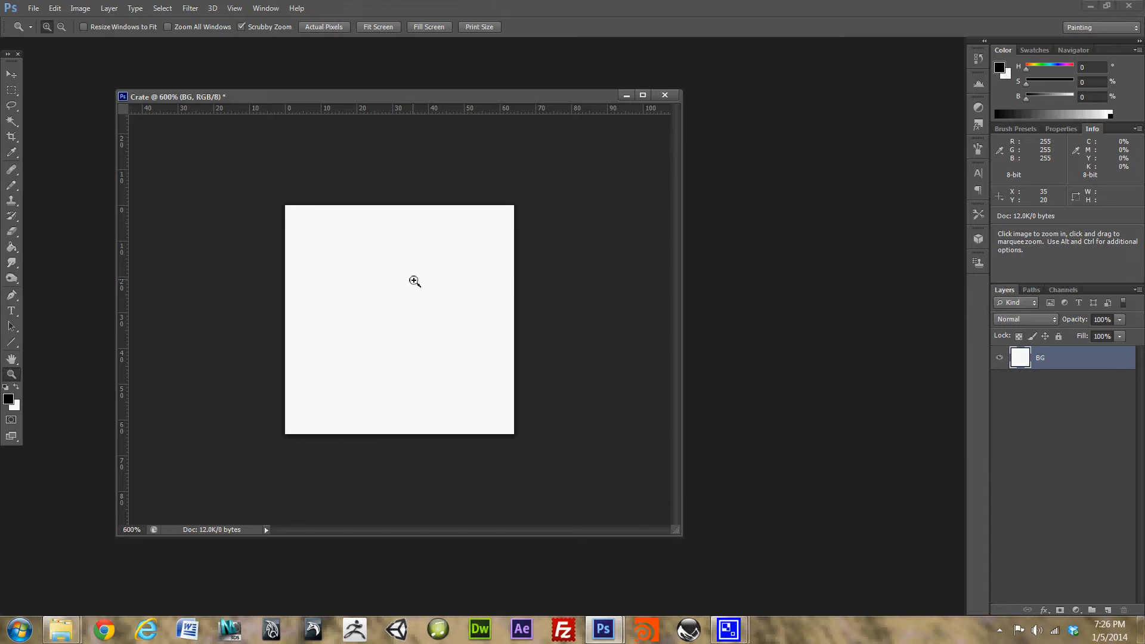
pyautogui.hotkey('ctrl', 'shift', 'n')
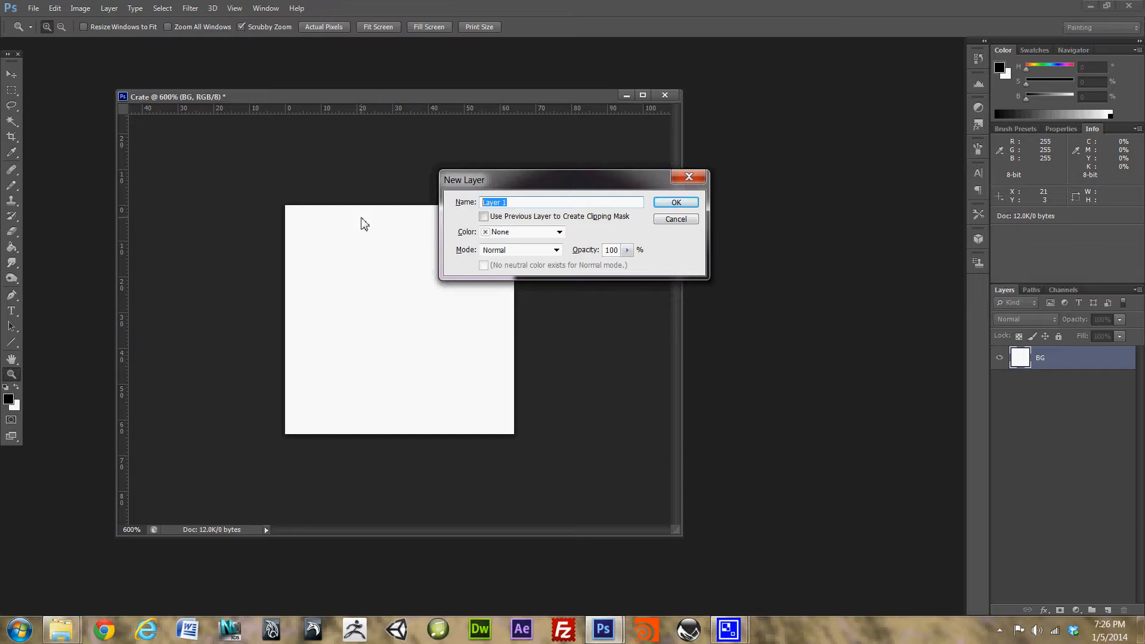
pyautogui.write('WOo')
pyautogui.press('Return')
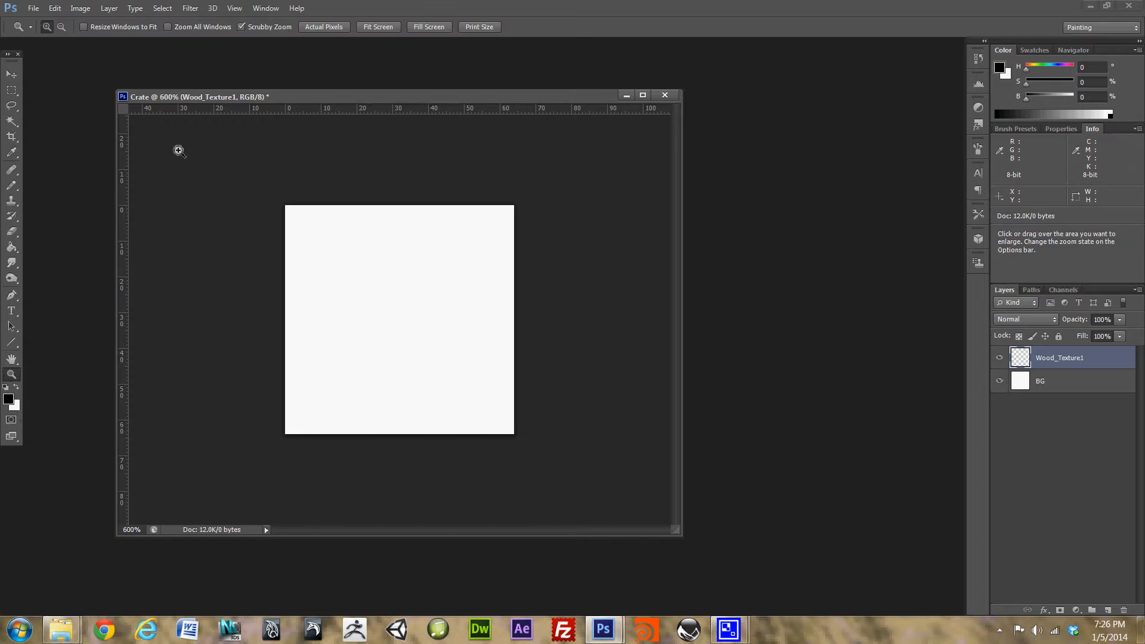
# - Render black-and-white clouds onto the Wood_Texture1 layer with the Clouds filter
pyautogui.click(236, 12)
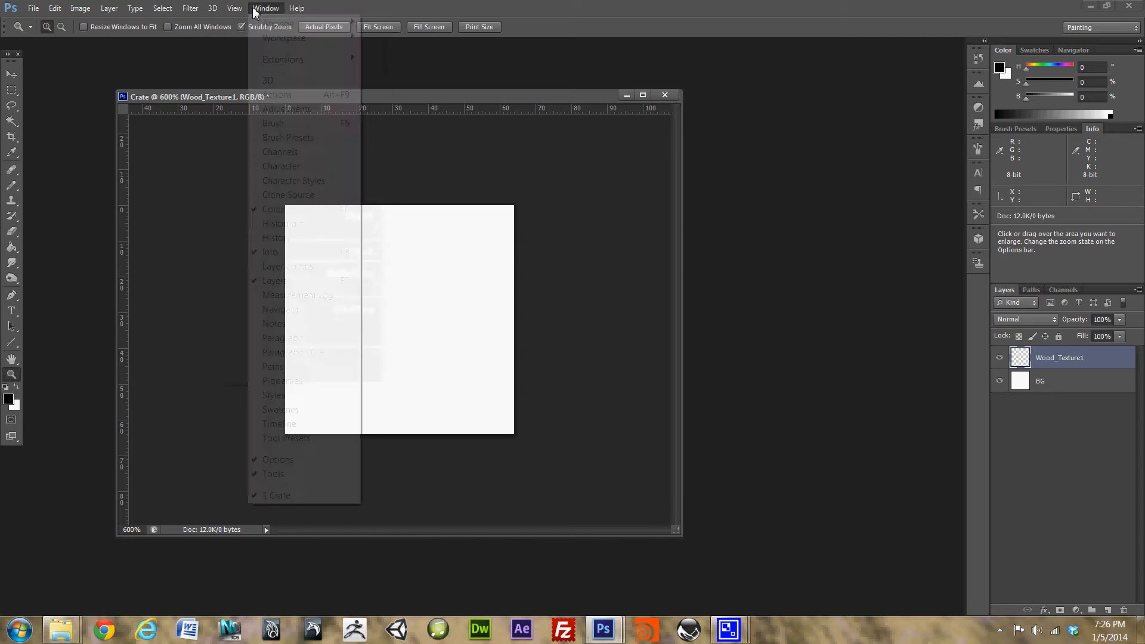
pyautogui.moveTo(183, 10)
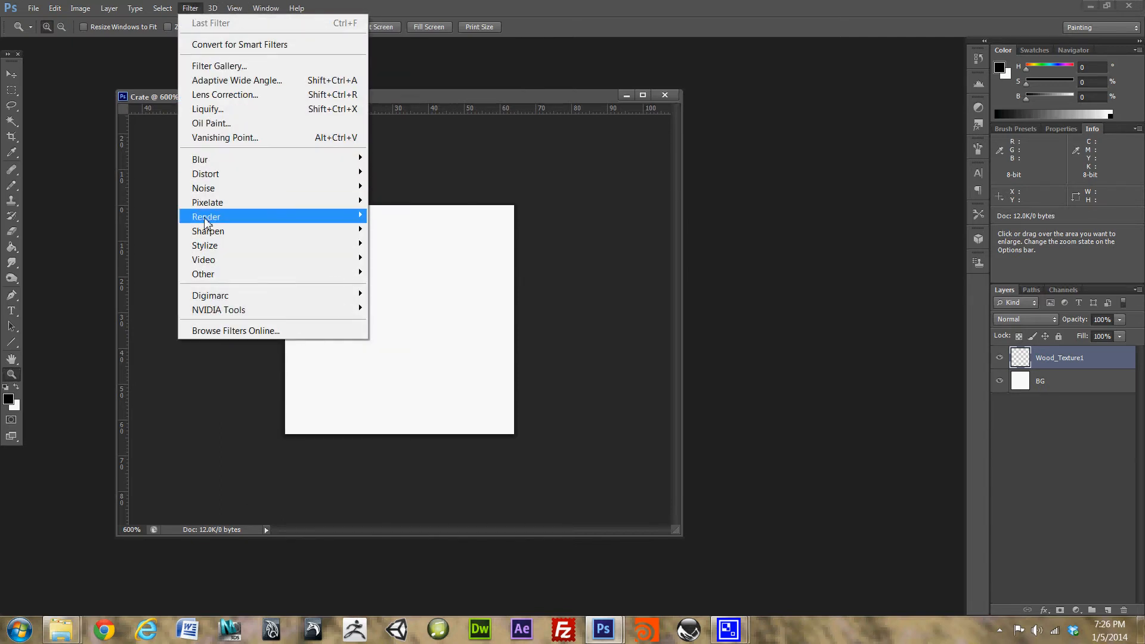
pyautogui.moveTo(210, 219)
pyautogui.click(126, 216)
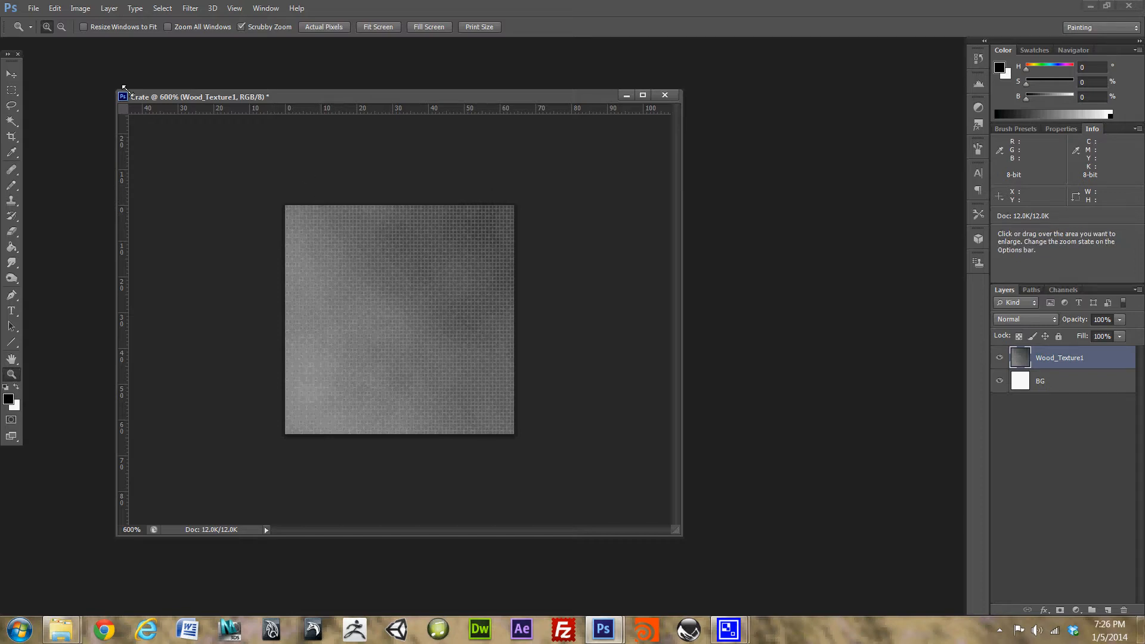
# - Place five vertical guides across the canvas at about 12, 24, 36, 48 and 60 pixels to mark out the planks
pyautogui.moveTo(122, 128); pyautogui.dragTo(330, 149)
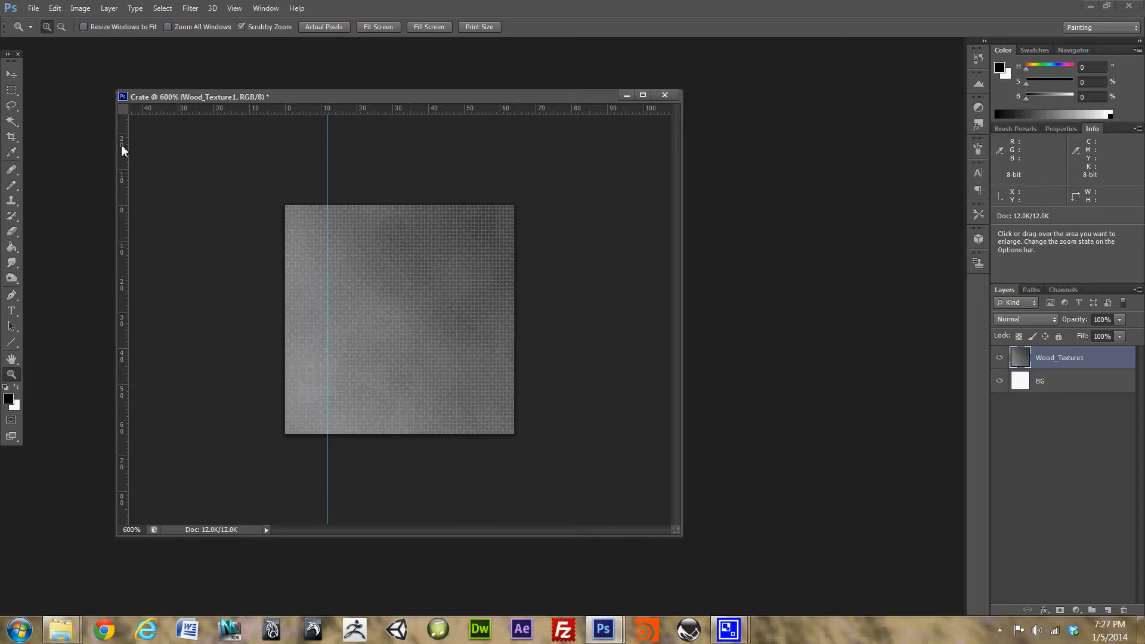
pyautogui.moveTo(120, 144); pyautogui.dragTo(371, 172)
pyautogui.moveTo(123, 174); pyautogui.dragTo(414, 178)
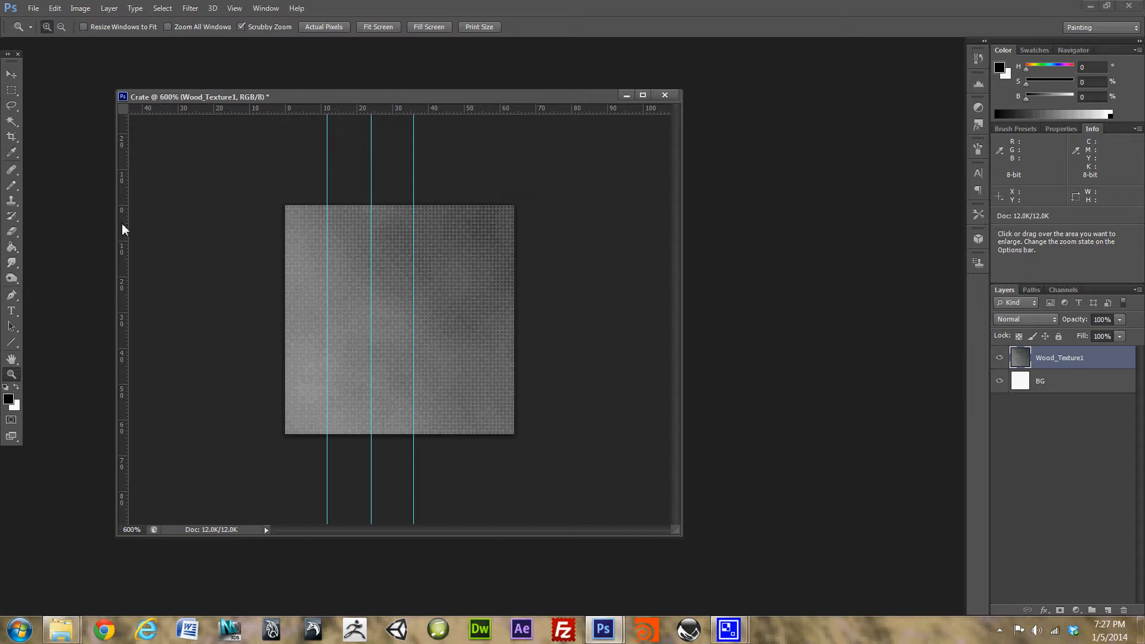
pyautogui.moveTo(122, 223); pyautogui.dragTo(456, 197)
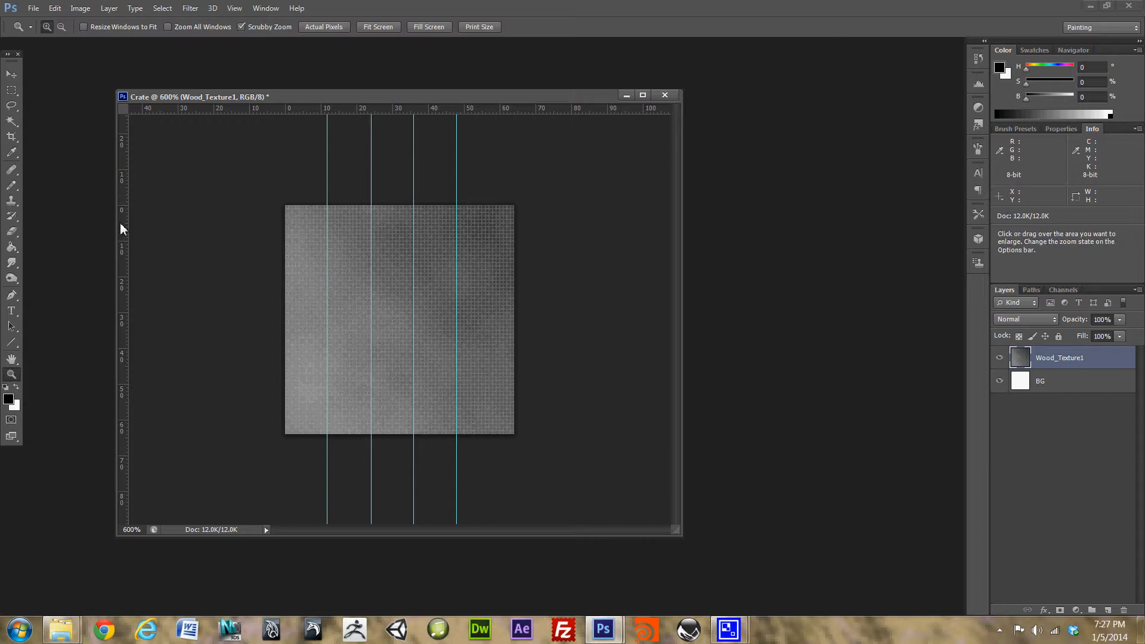
pyautogui.moveTo(121, 224); pyautogui.dragTo(500, 203)
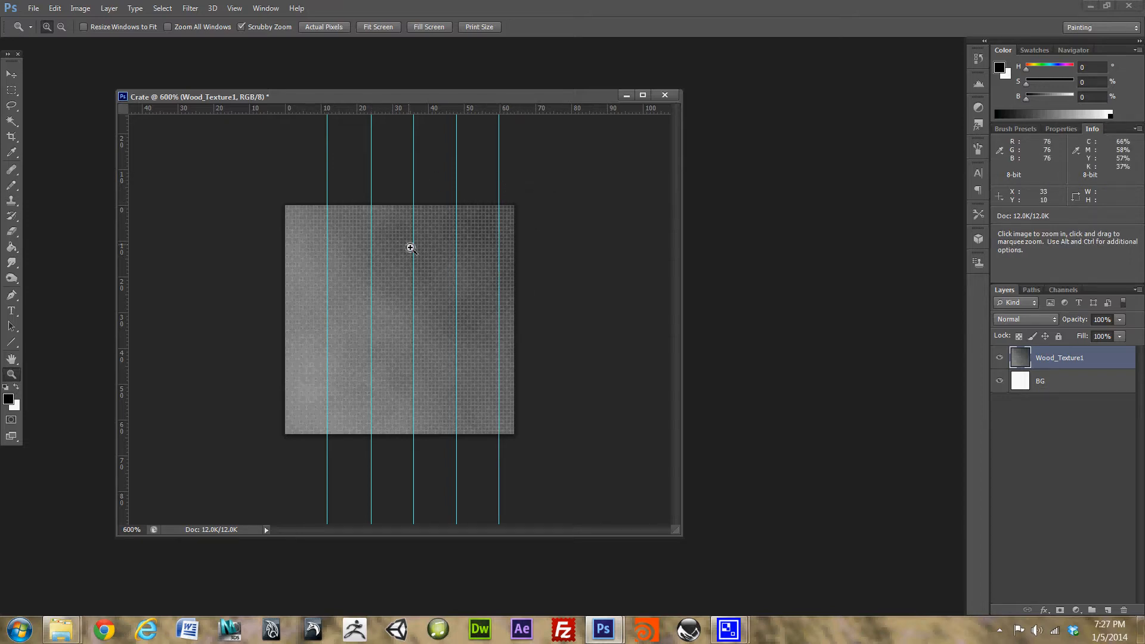
# - Move the last vertical guide to X 63, close to the canvas's right edge
pyautogui.moveTo(504, 115); pyautogui.dragTo(256, 116)
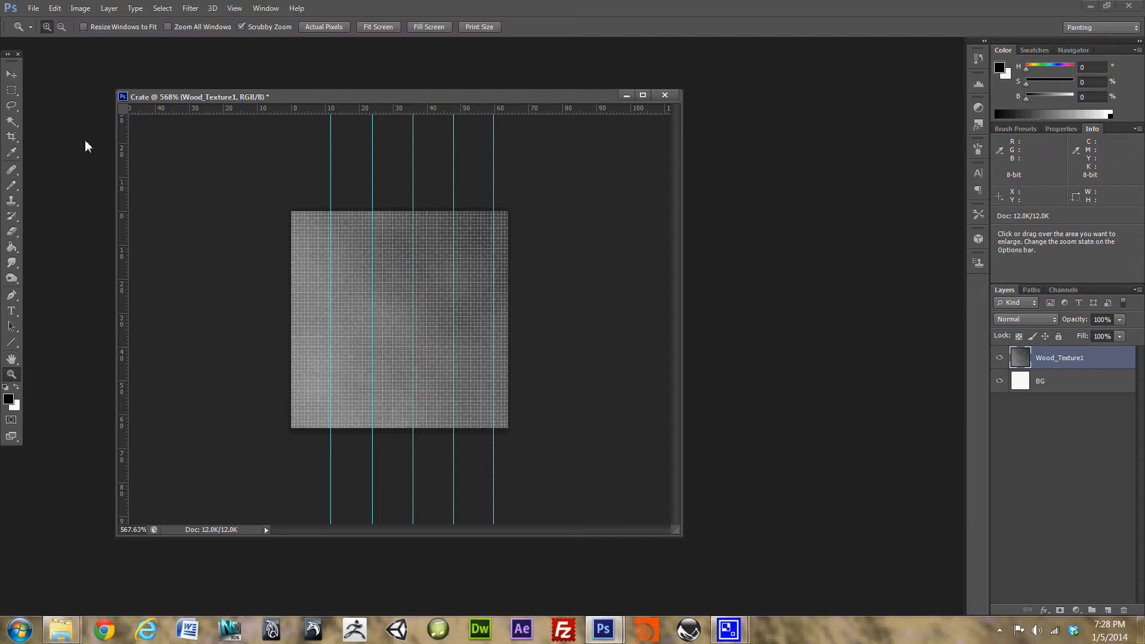
pyautogui.click(11, 74)
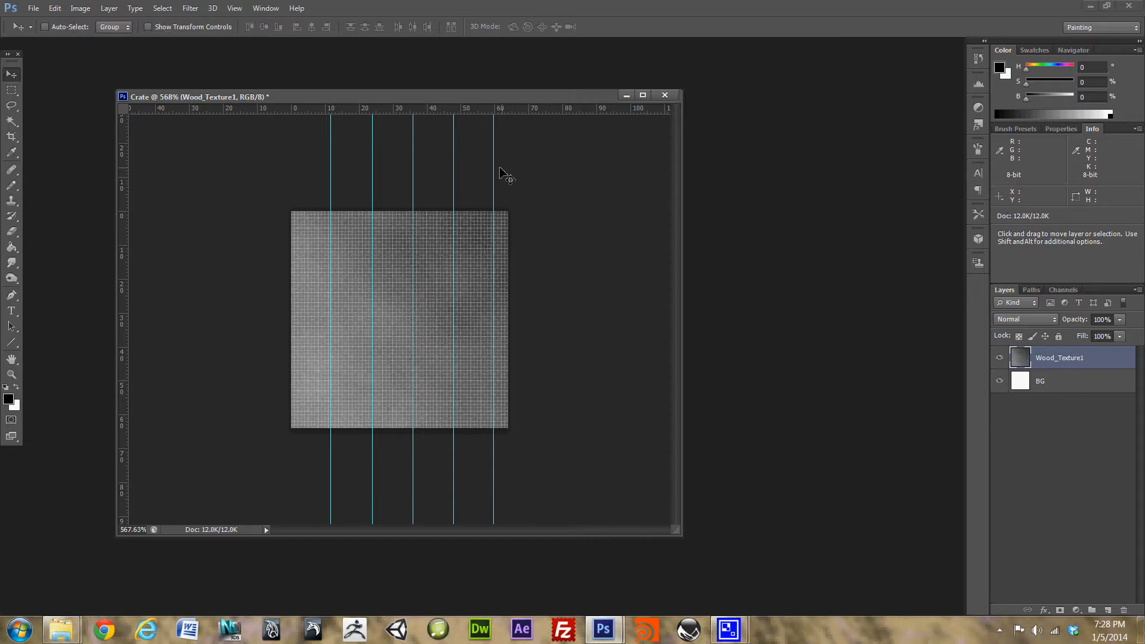
pyautogui.moveTo(494, 170); pyautogui.dragTo(509, 171)
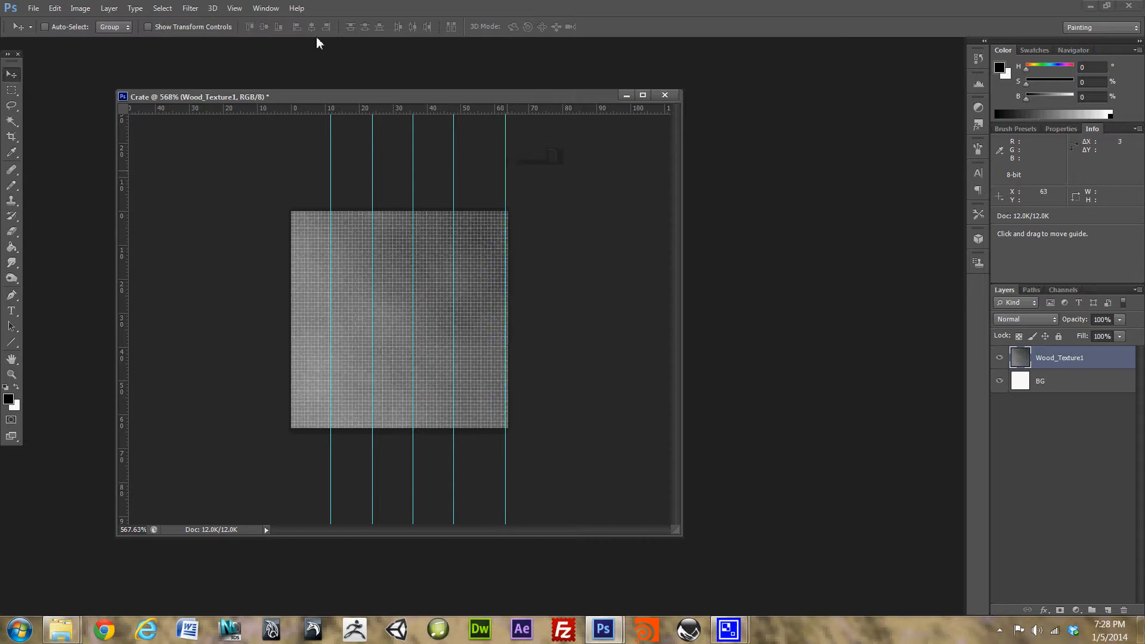
# - Turn on snapping and snap the last vertical guide to the canvas's right edge
pyautogui.click(266, 8)
pyautogui.moveTo(267, 11)
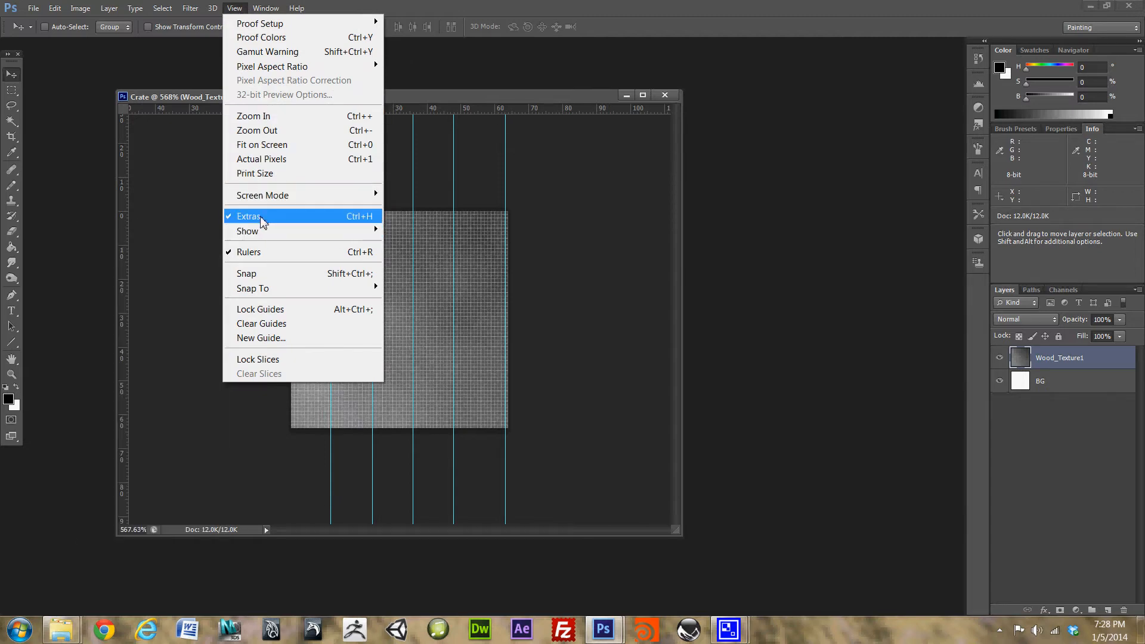
pyautogui.click(267, 278)
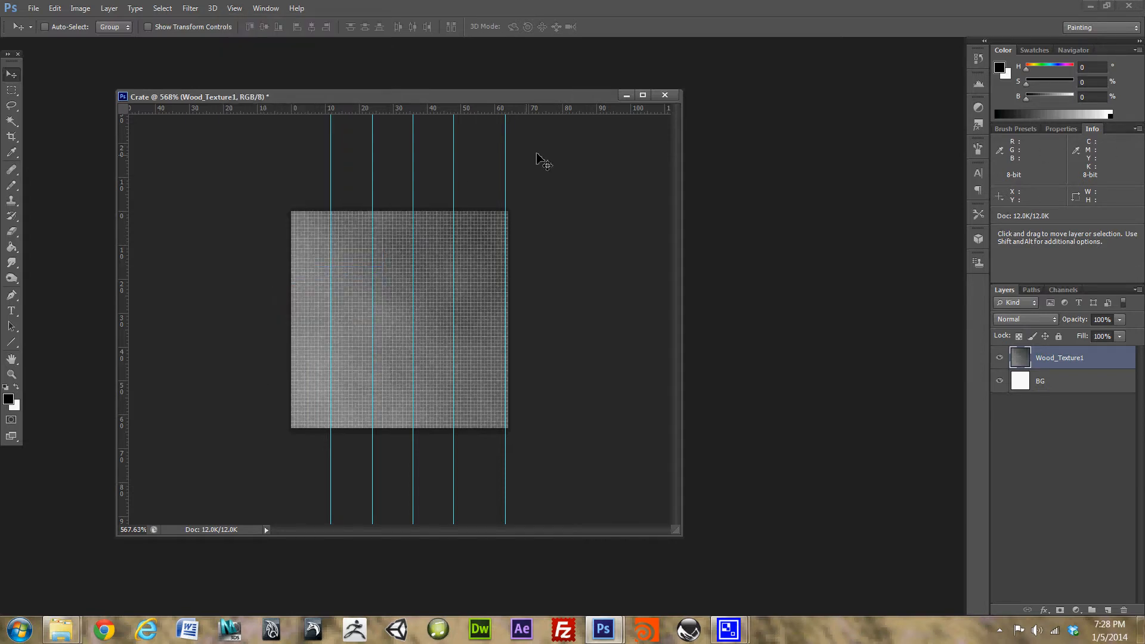
pyautogui.moveTo(508, 160)
pyautogui.mouseDown()
pyautogui.moveTo(492, 156)
pyautogui.moveTo(513, 164)
pyautogui.mouseUp()
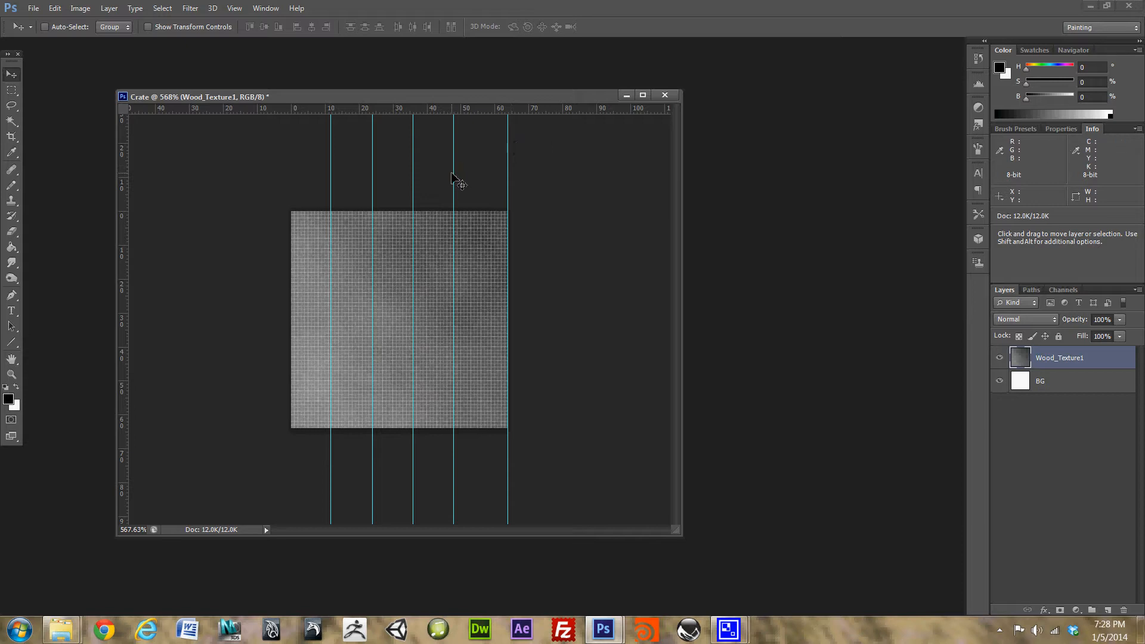
# - Respace the four inner guides to about 12, 25, 38 and 51 pixels and add a vertical guide at the canvas's left edge
pyautogui.moveTo(454, 173); pyautogui.dragTo(332, 179)
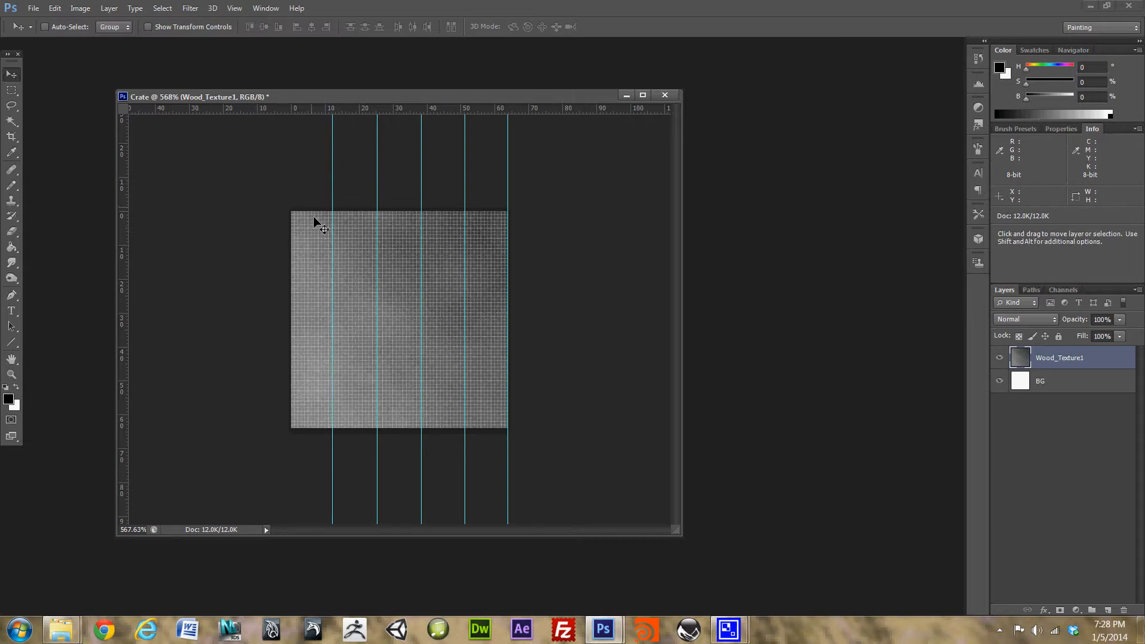
pyautogui.moveTo(123, 121); pyautogui.dragTo(291, 166)
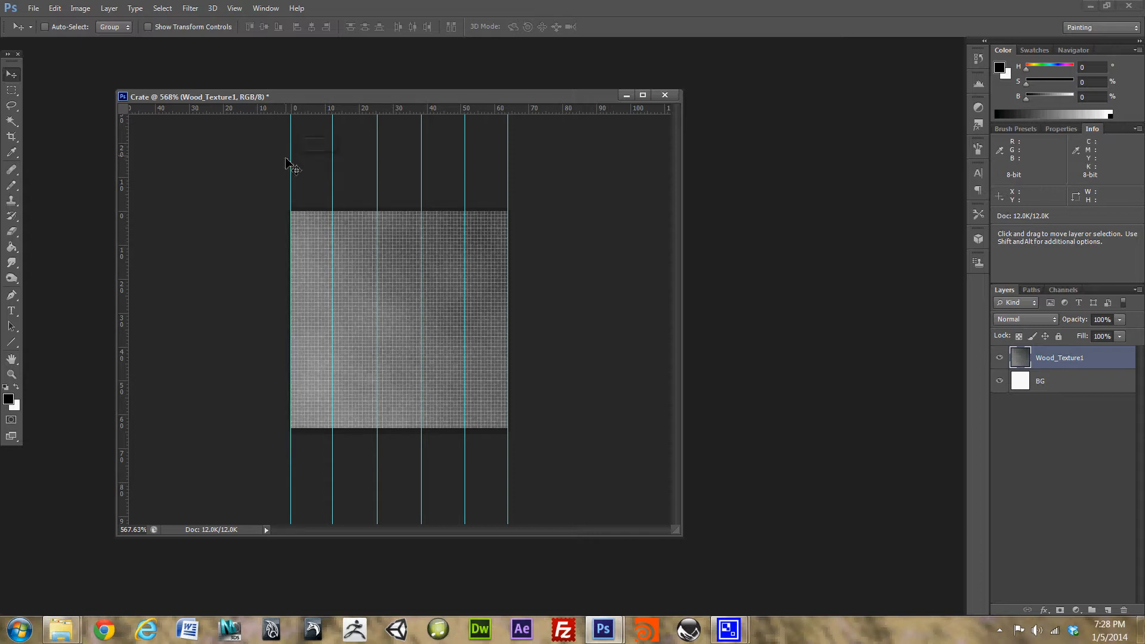
pyautogui.click(267, 9)
pyautogui.moveTo(235, 8)
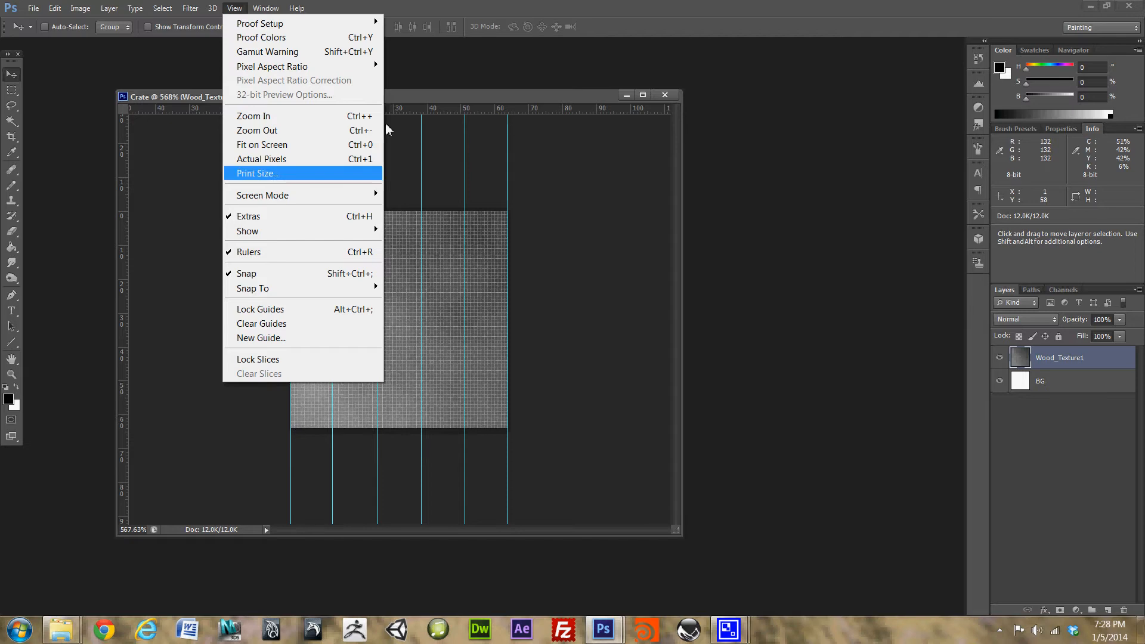
pyautogui.moveTo(427, 98); pyautogui.dragTo(431, 97)
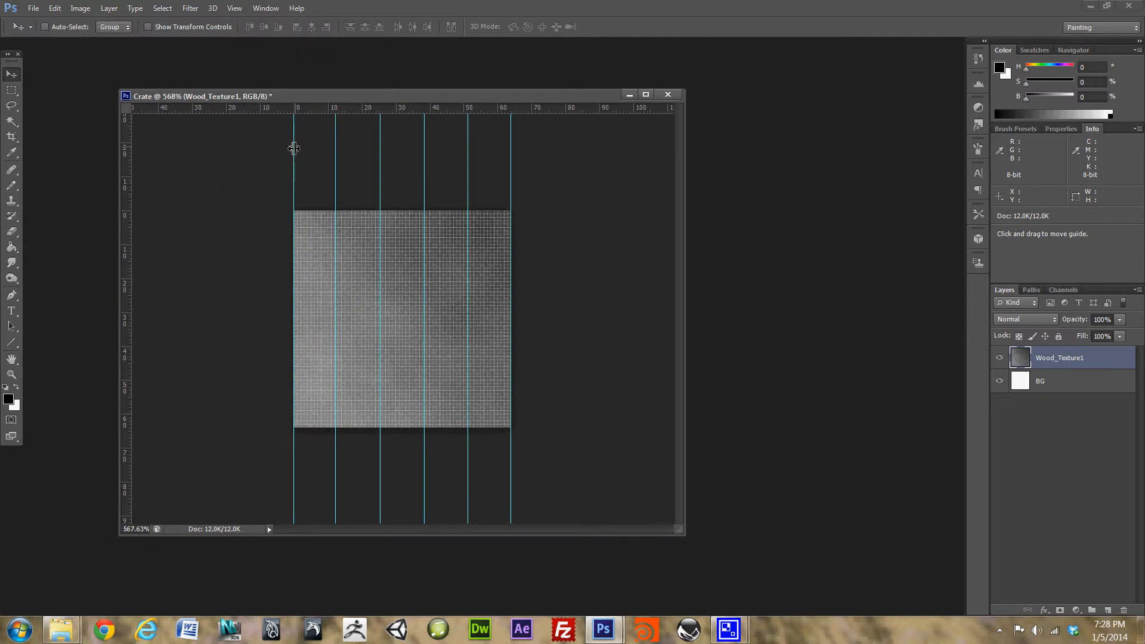
pyautogui.moveTo(294, 148)
pyautogui.mouseDown()
pyautogui.moveTo(279, 146)
pyautogui.moveTo(294, 149)
pyautogui.mouseUp()
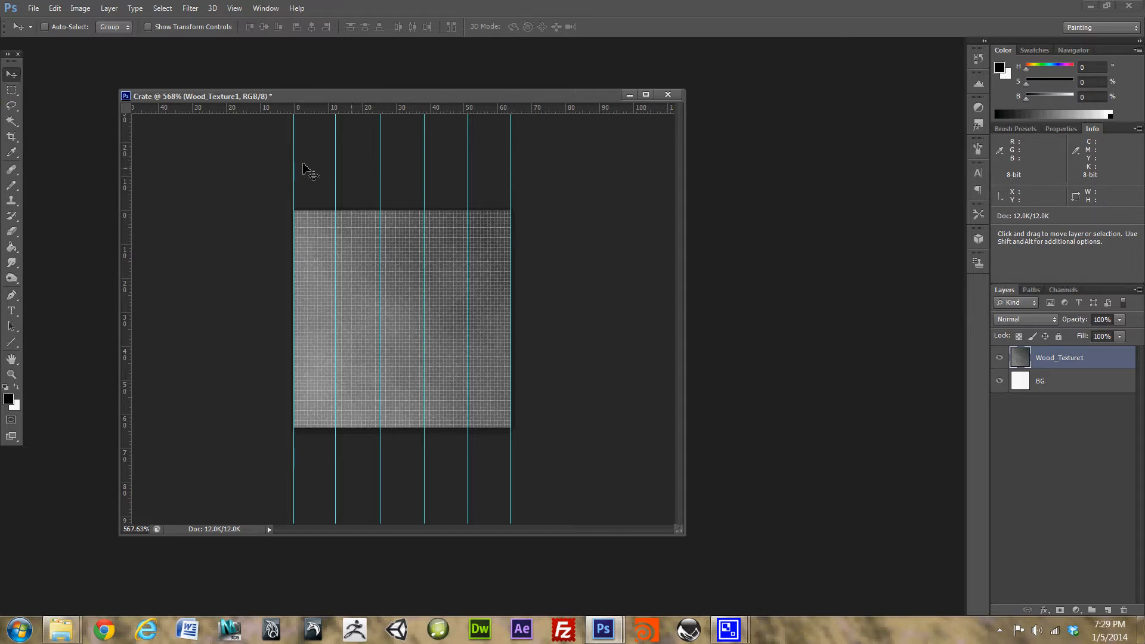
pyautogui.click(214, 8)
pyautogui.press('Escape')
pyautogui.click(191, 8)
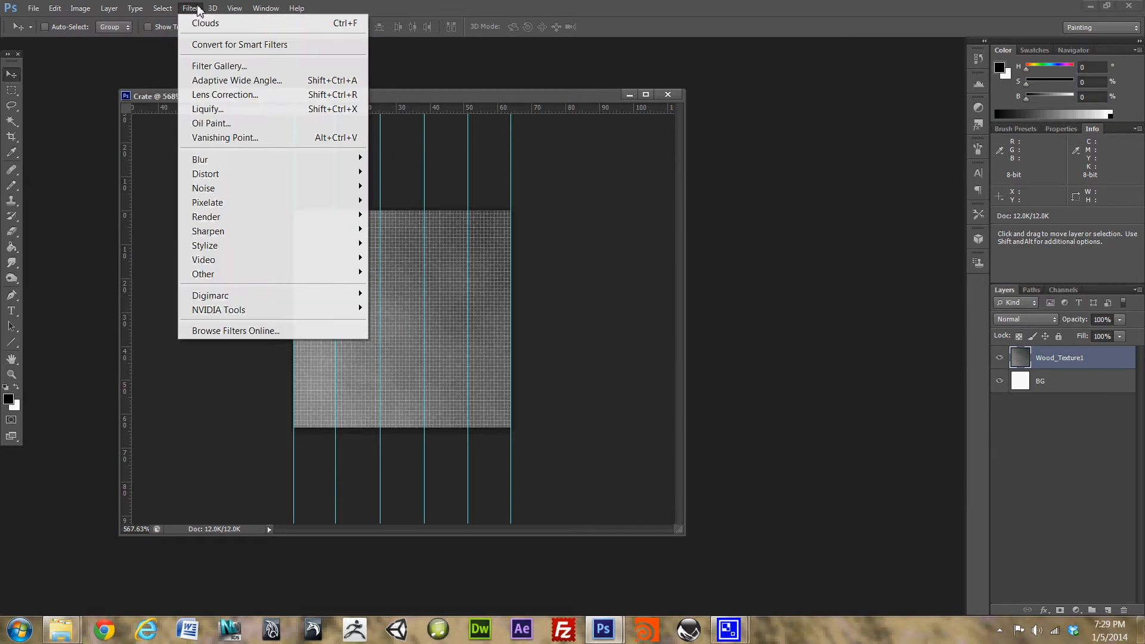
pyautogui.click(197, 9)
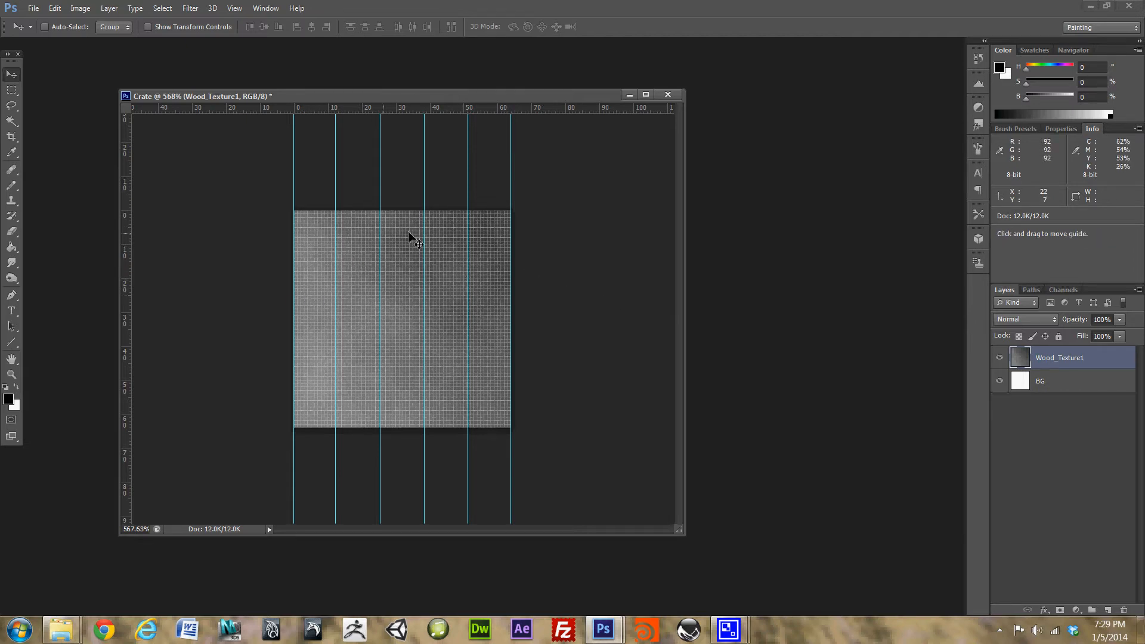
# - Squeeze the Wood_Texture1 layer horizontally with Free Transform so it fills only the first plank, between the two leftmost guides
pyautogui.hotkey('ctrl', 't')
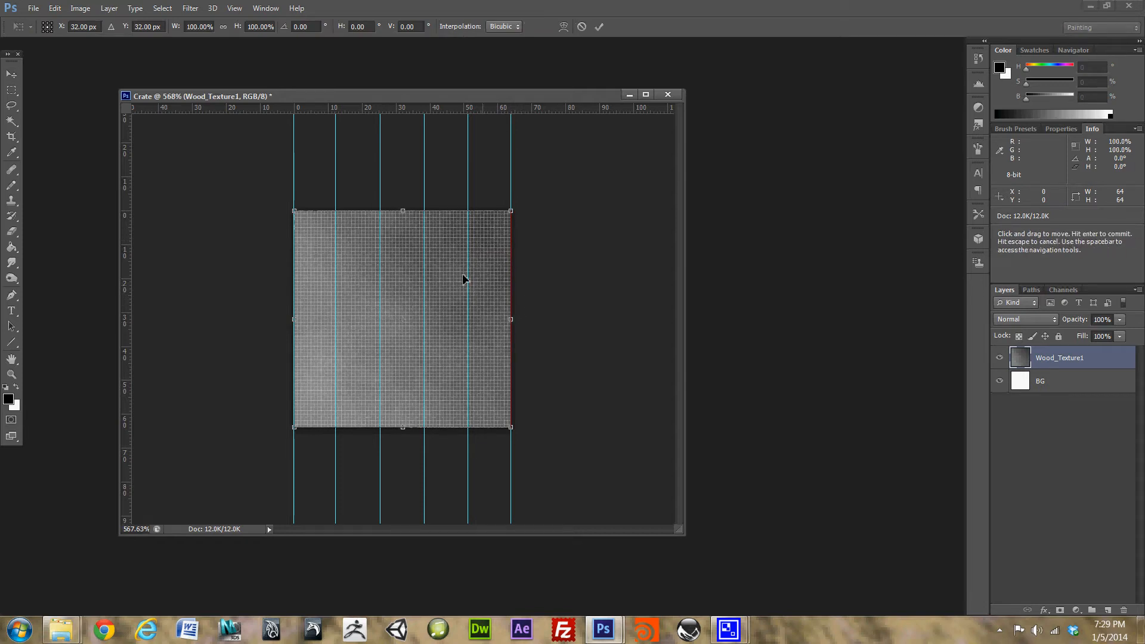
pyautogui.click(54, 7)
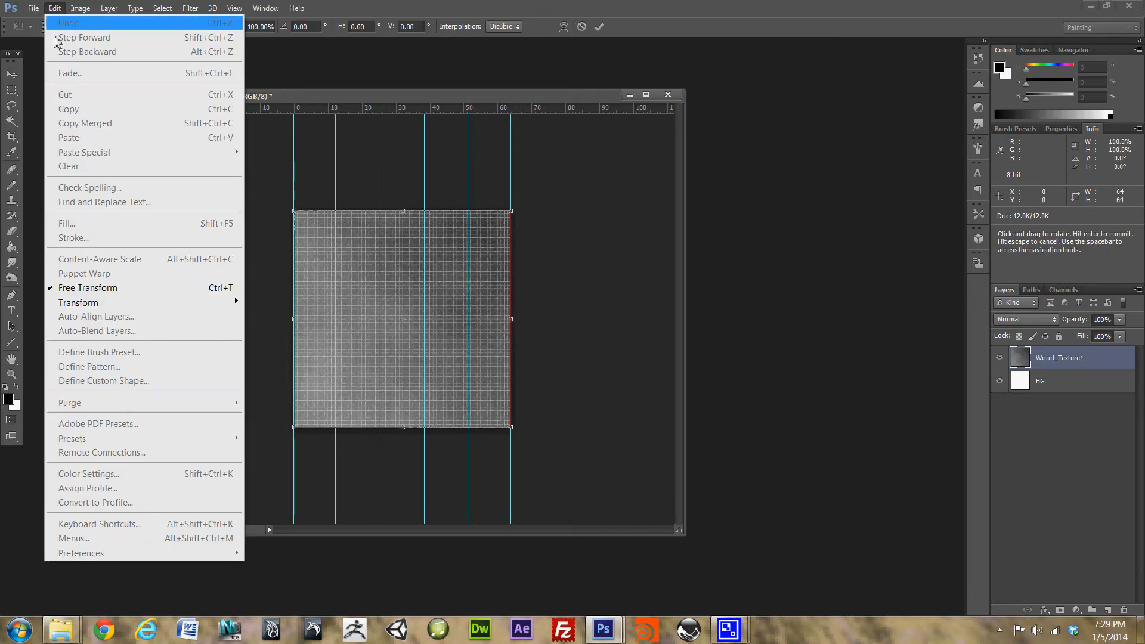
pyautogui.moveTo(86, 304)
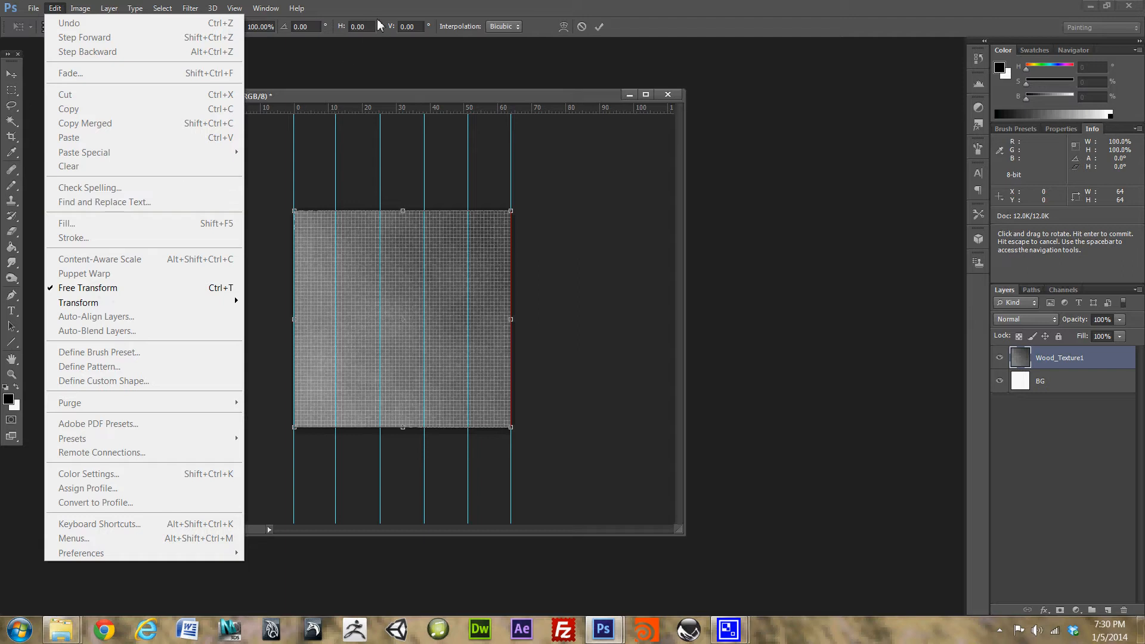
pyautogui.click(392, 20)
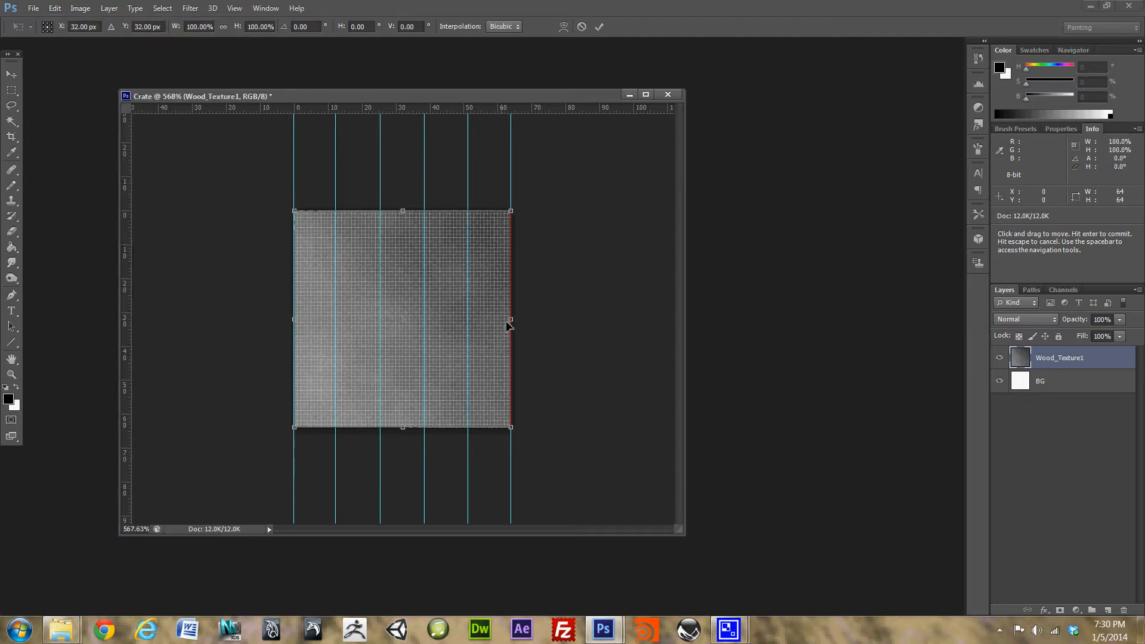
pyautogui.moveTo(512, 319); pyautogui.dragTo(335, 314)
pyautogui.press('Return')
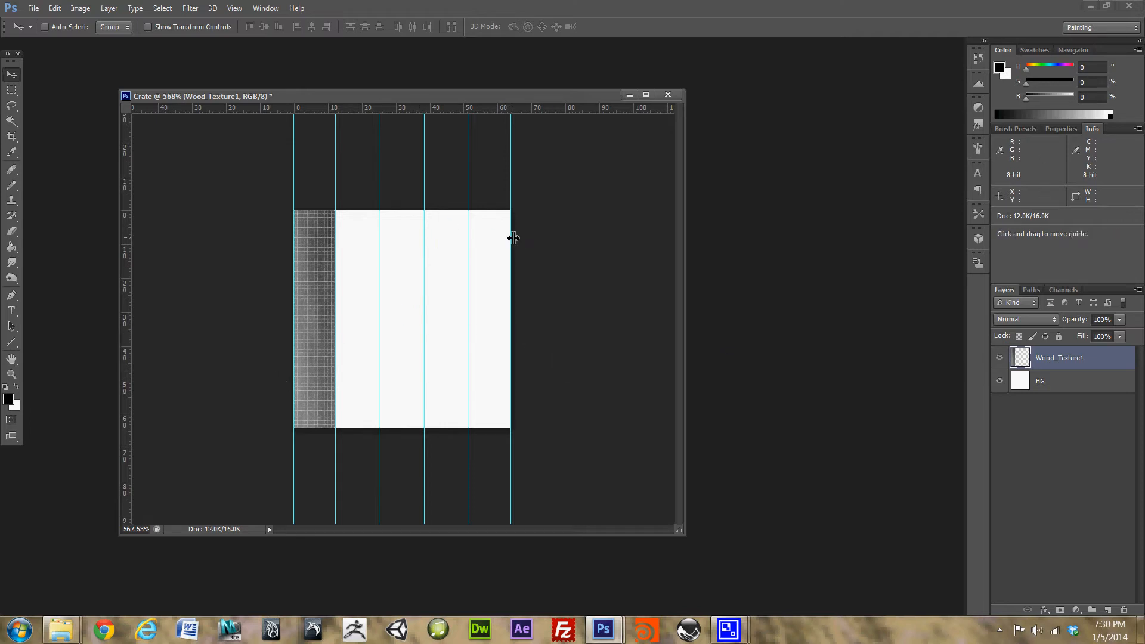
# - Apply the Add Noise filter to the Wood_Texture1 plank with amount 0.3%, Gaussian distribution and Monochromatic
pyautogui.press('m')
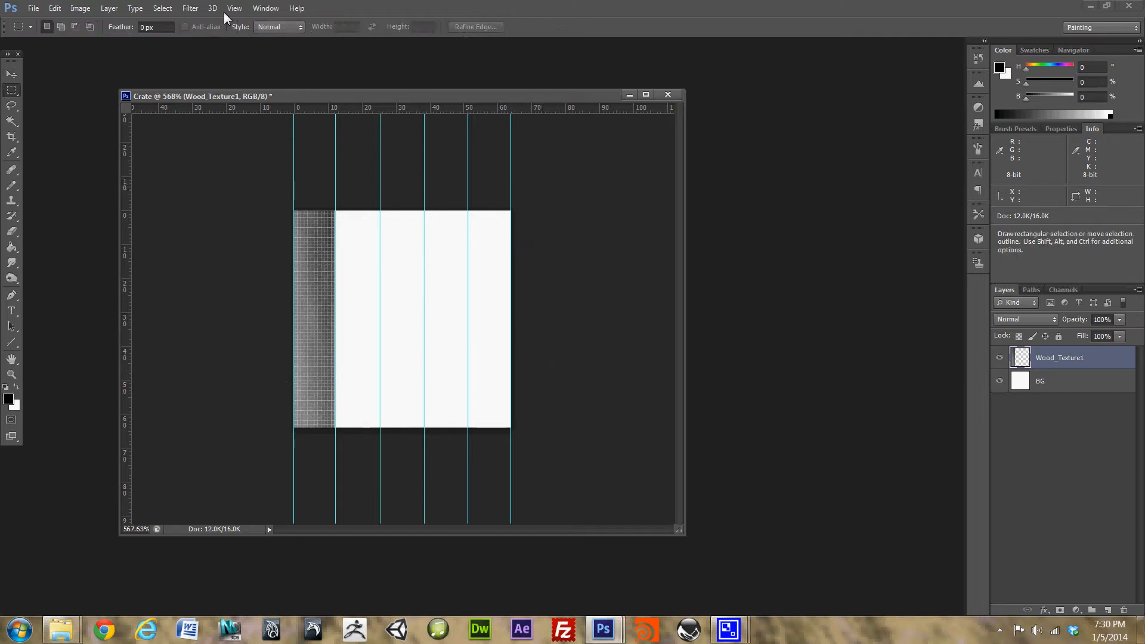
pyautogui.click(190, 8)
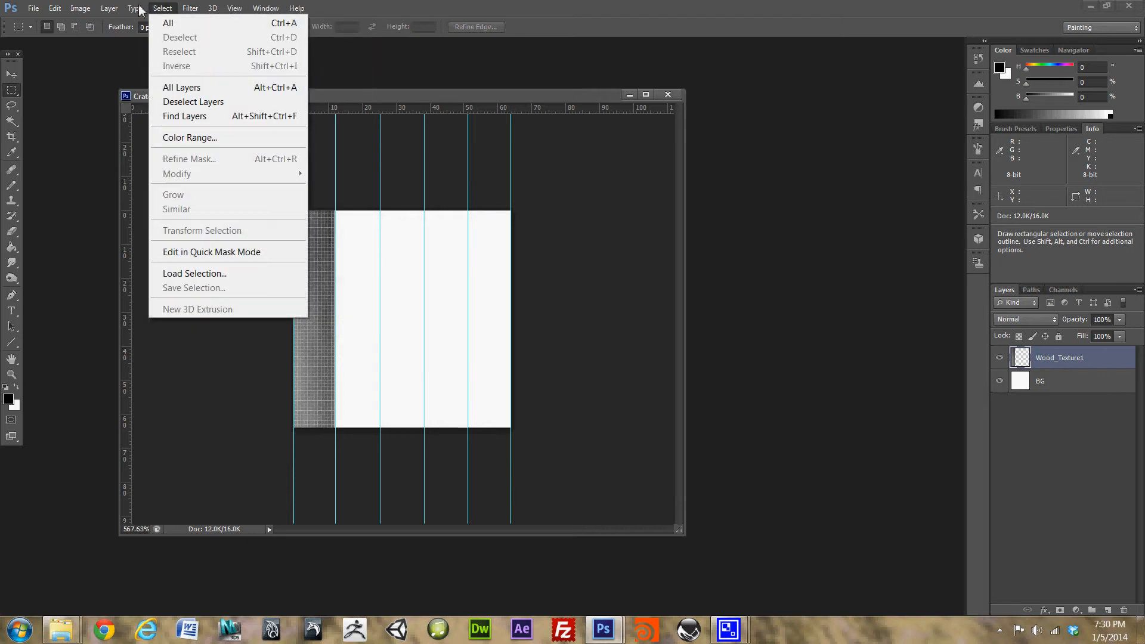
pyautogui.moveTo(202, 9)
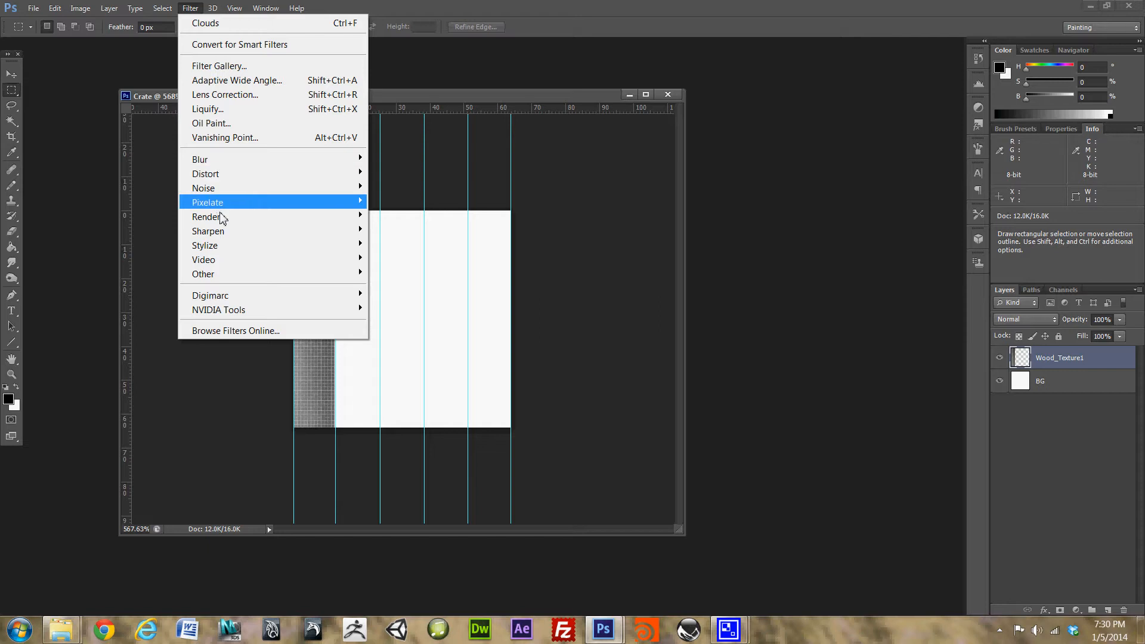
pyautogui.moveTo(224, 254)
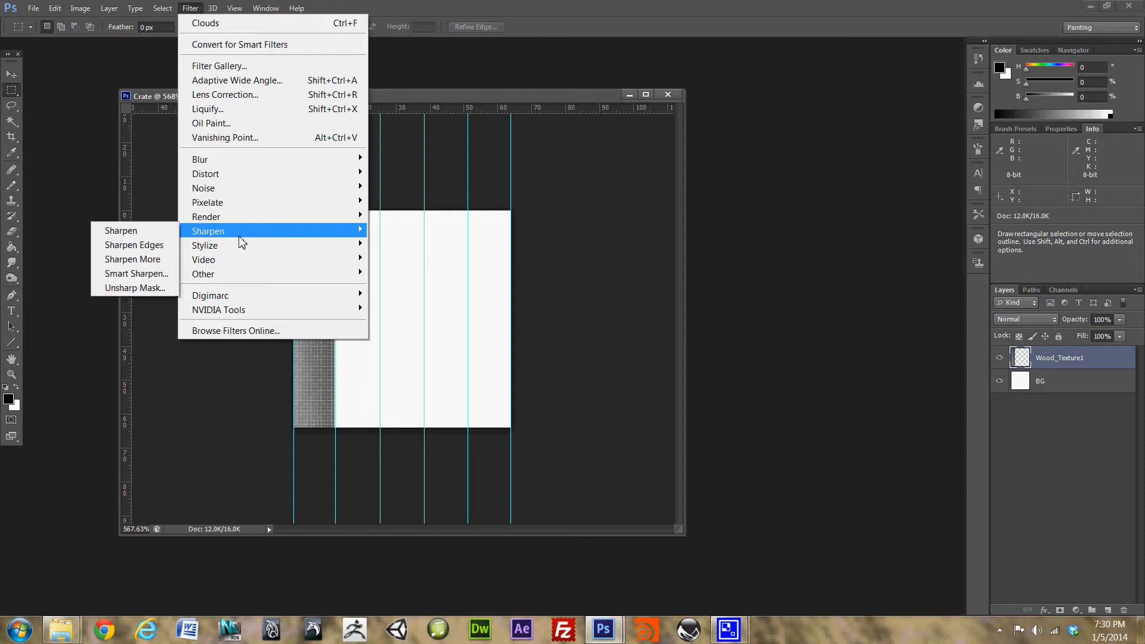
pyautogui.moveTo(247, 189)
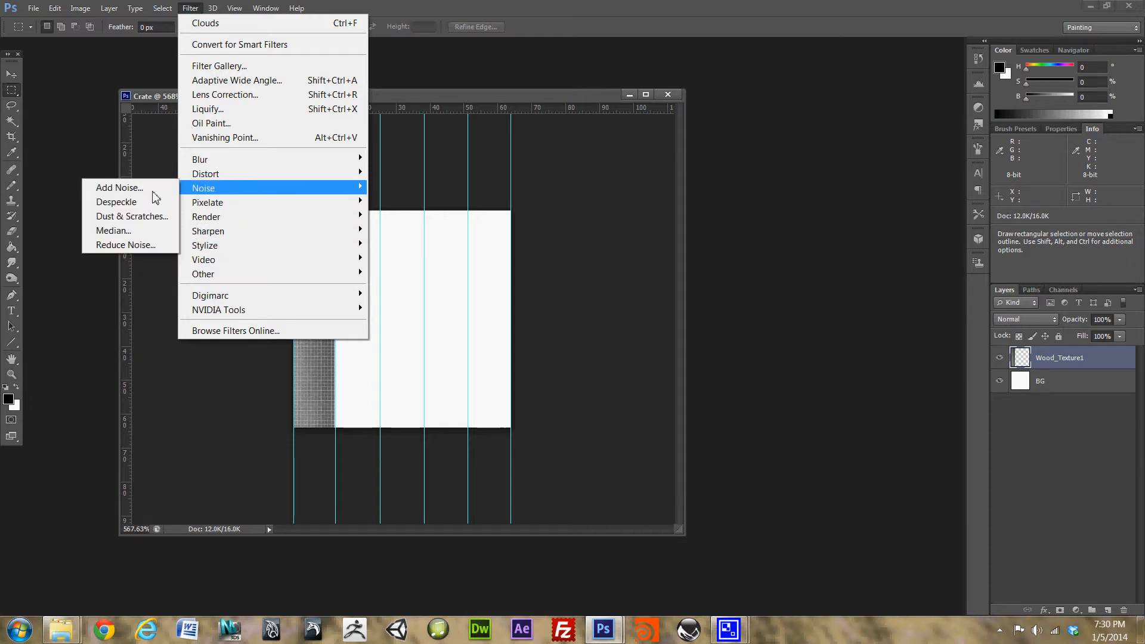
pyautogui.click(141, 190)
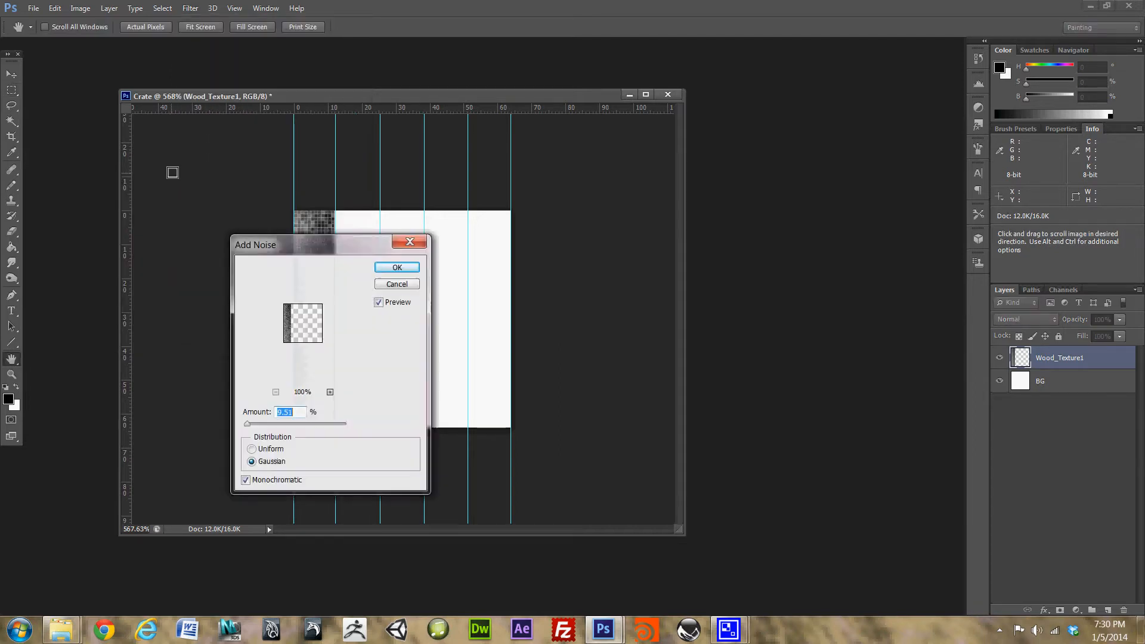
pyautogui.moveTo(335, 243); pyautogui.dragTo(700, 162)
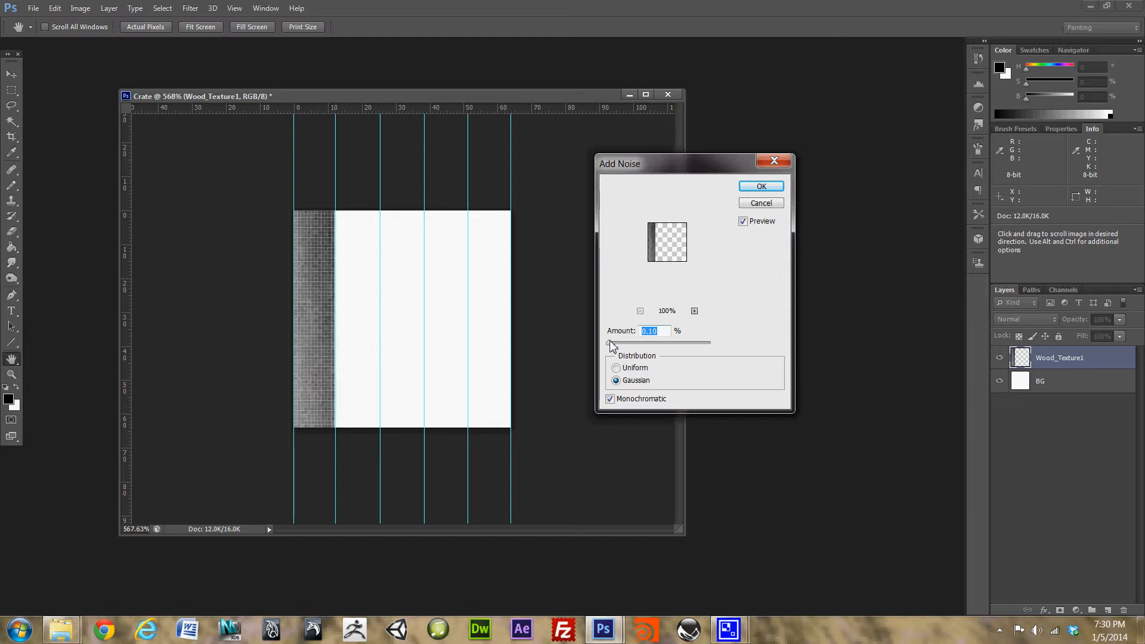
pyautogui.moveTo(611, 346); pyautogui.dragTo(612, 345)
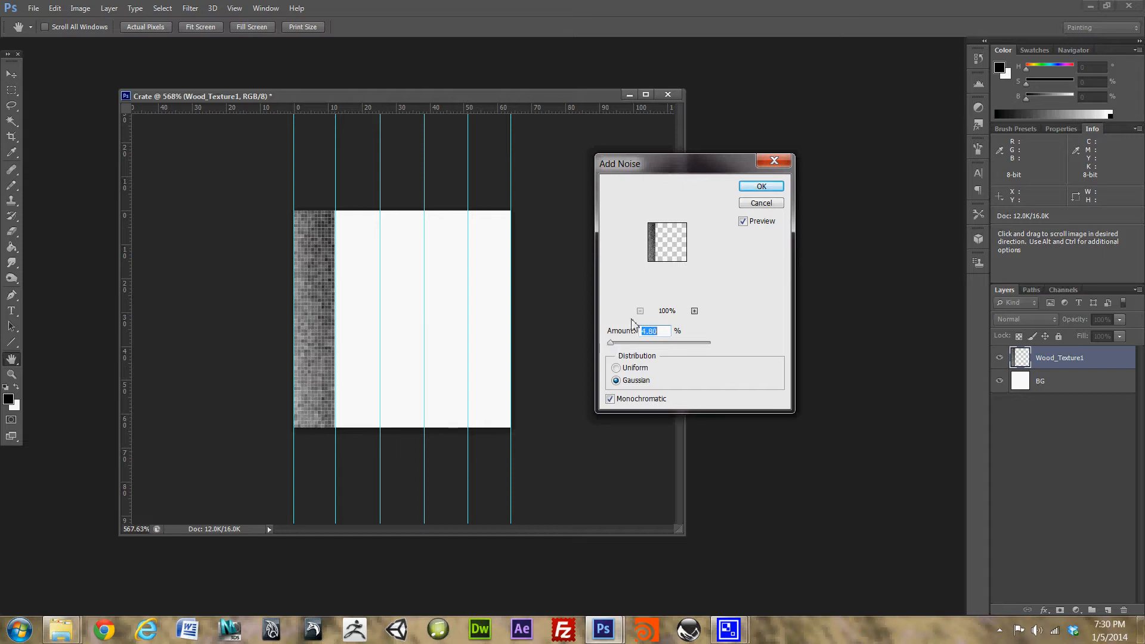
pyautogui.moveTo(612, 346); pyautogui.dragTo(612, 347)
pyautogui.moveTo(611, 345); pyautogui.dragTo(610, 346)
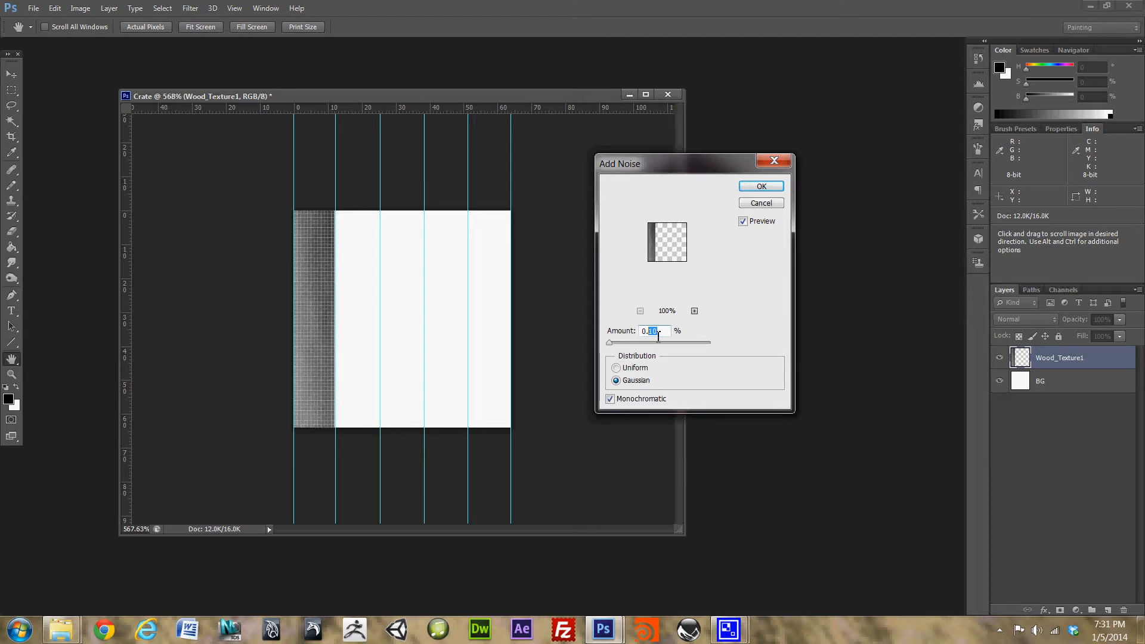
pyautogui.press('Return')
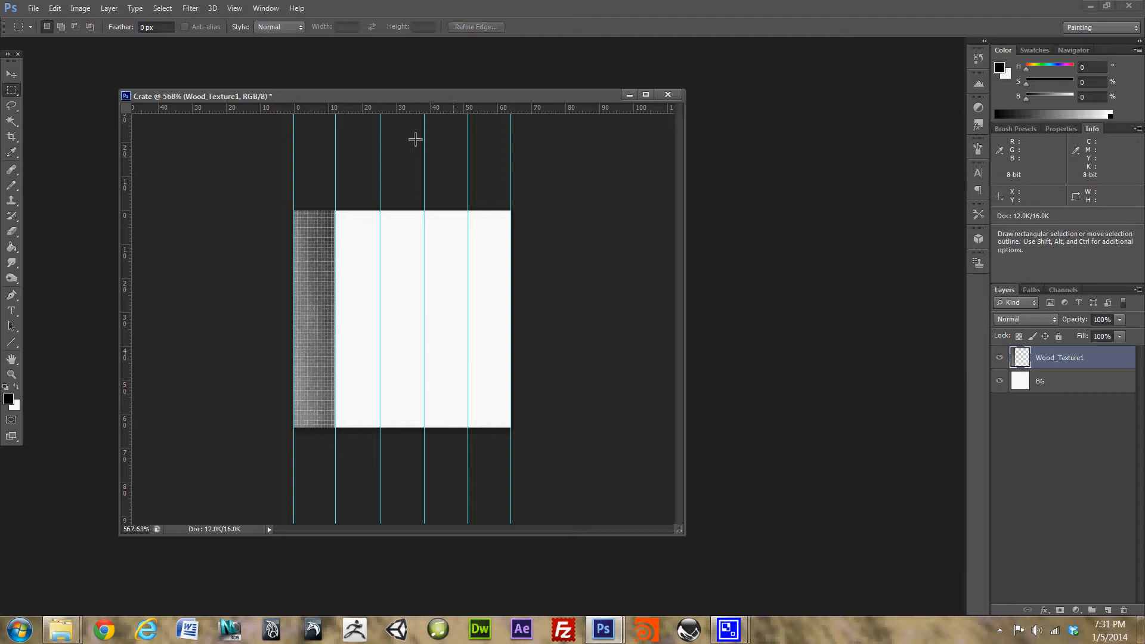
# - Add stronger monochromatic Gaussian noise to the Wood_Texture1 plank with an amount of 4%
pyautogui.click(162, 7)
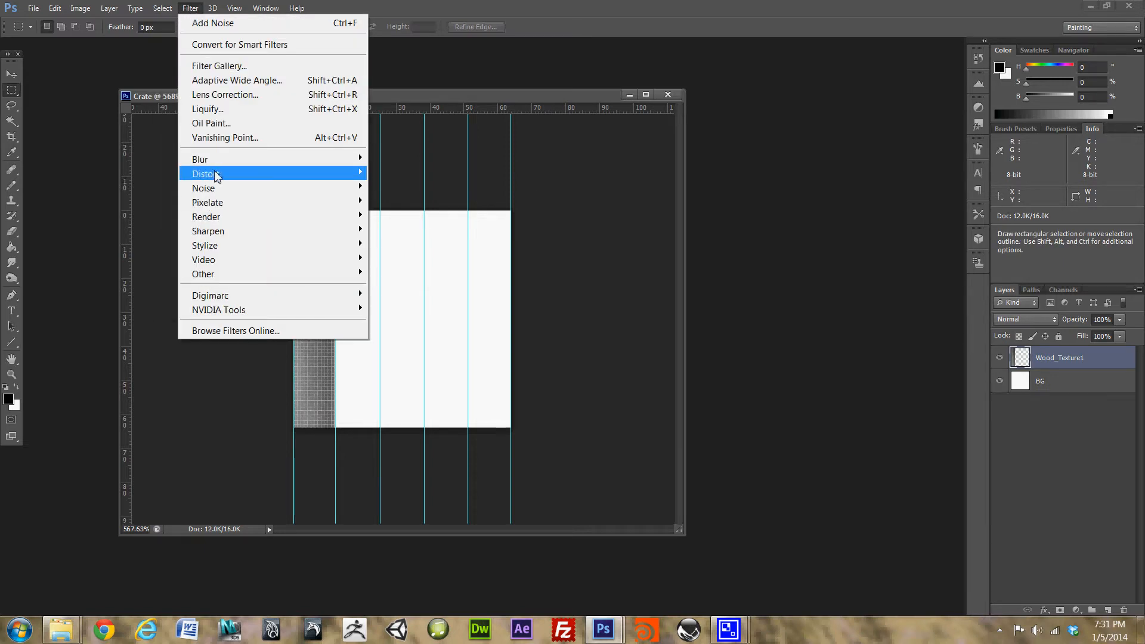
pyautogui.moveTo(222, 192)
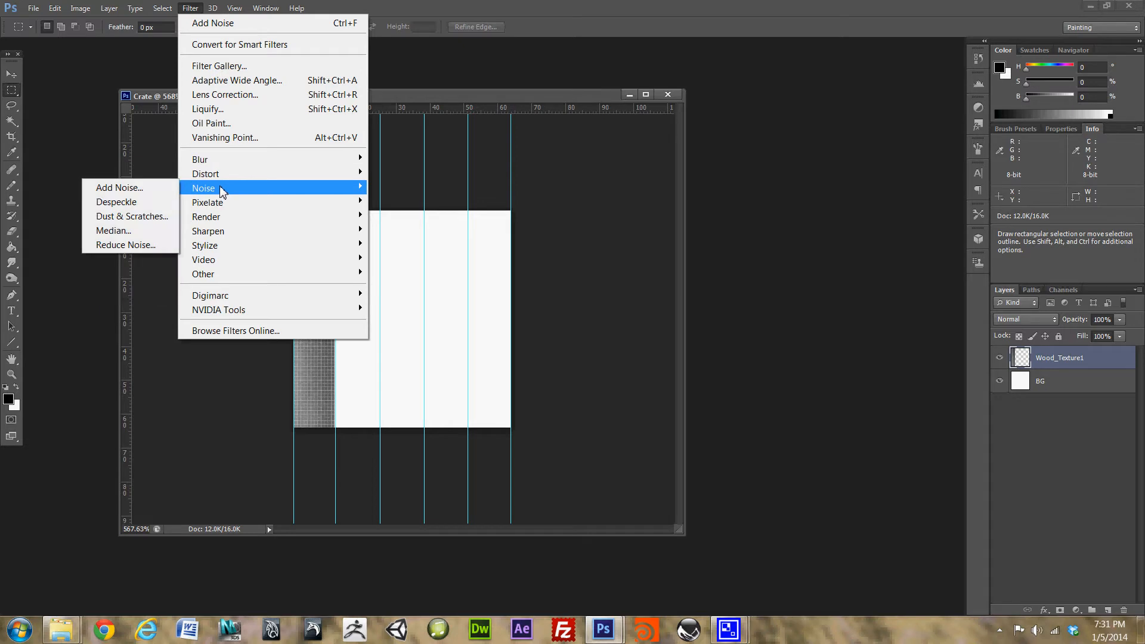
pyautogui.click(154, 192)
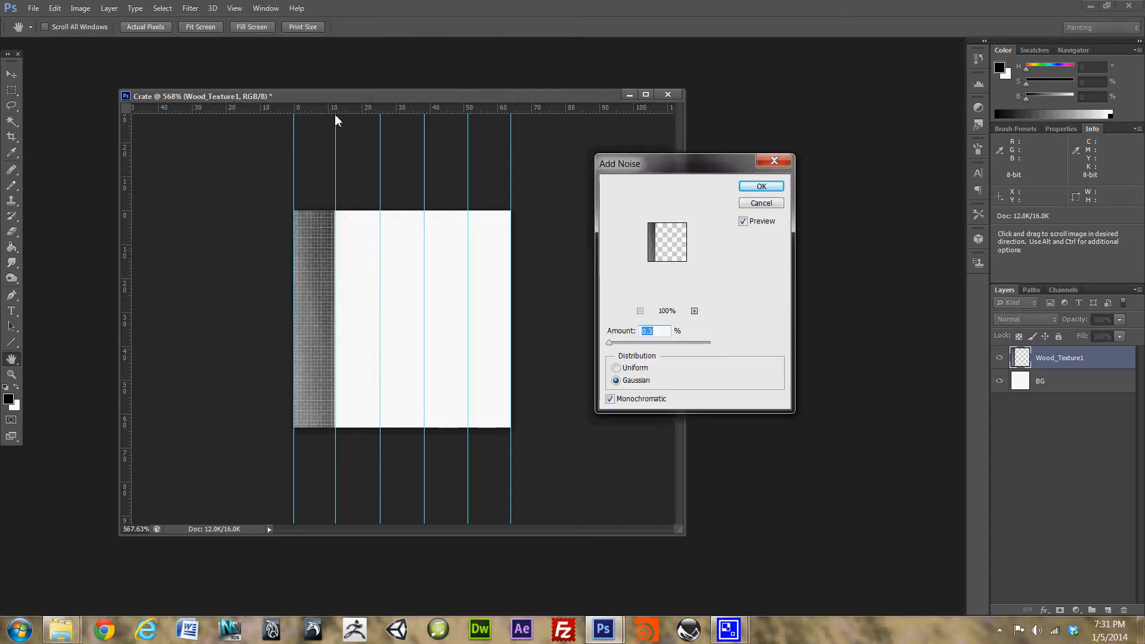
pyautogui.click(653, 333)
pyautogui.moveTo(612, 344); pyautogui.dragTo(611, 343)
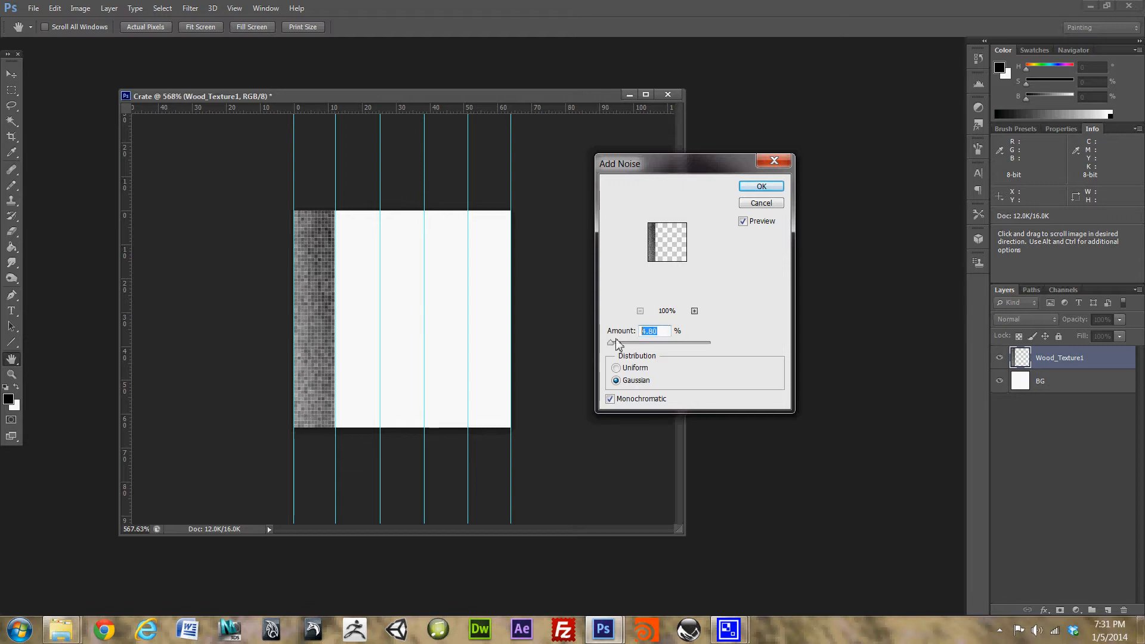
pyautogui.write('4')
pyautogui.click(762, 186)
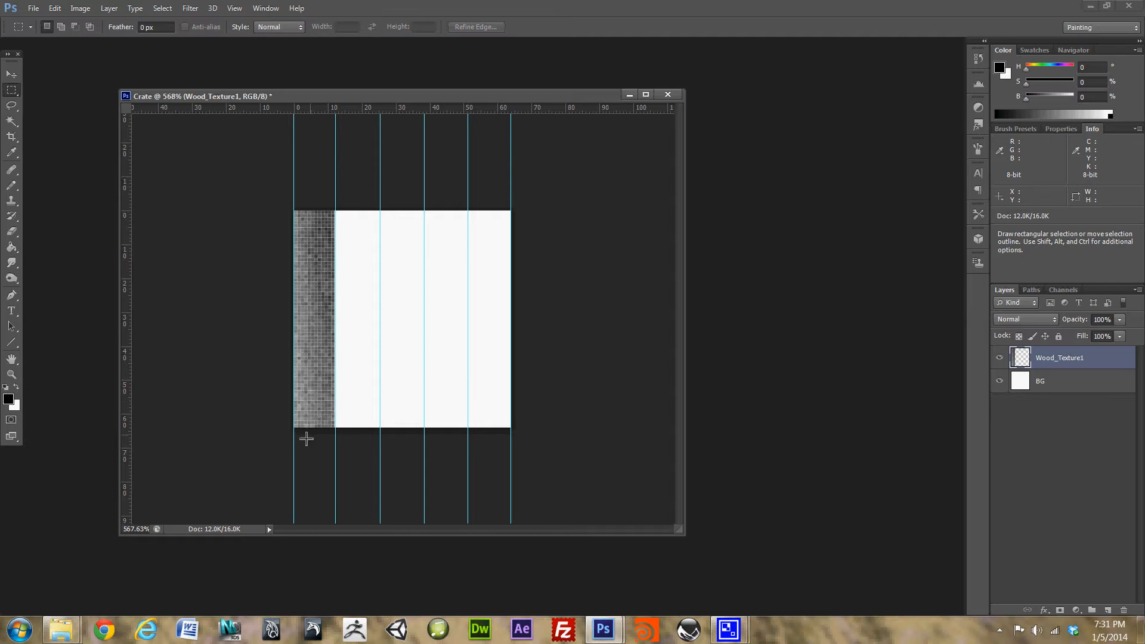
# - Switch to the Brush Tool at a size of 1 pixel and set the foreground color to a gray with 51% brightness
pyautogui.press('b')
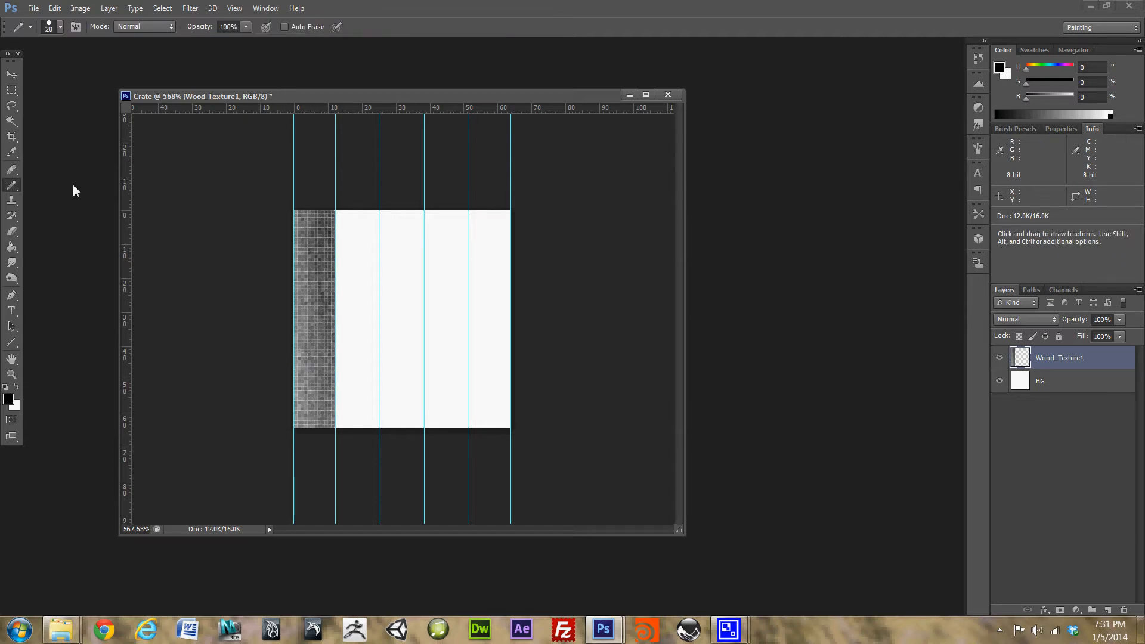
pyautogui.rightClick(13, 189)
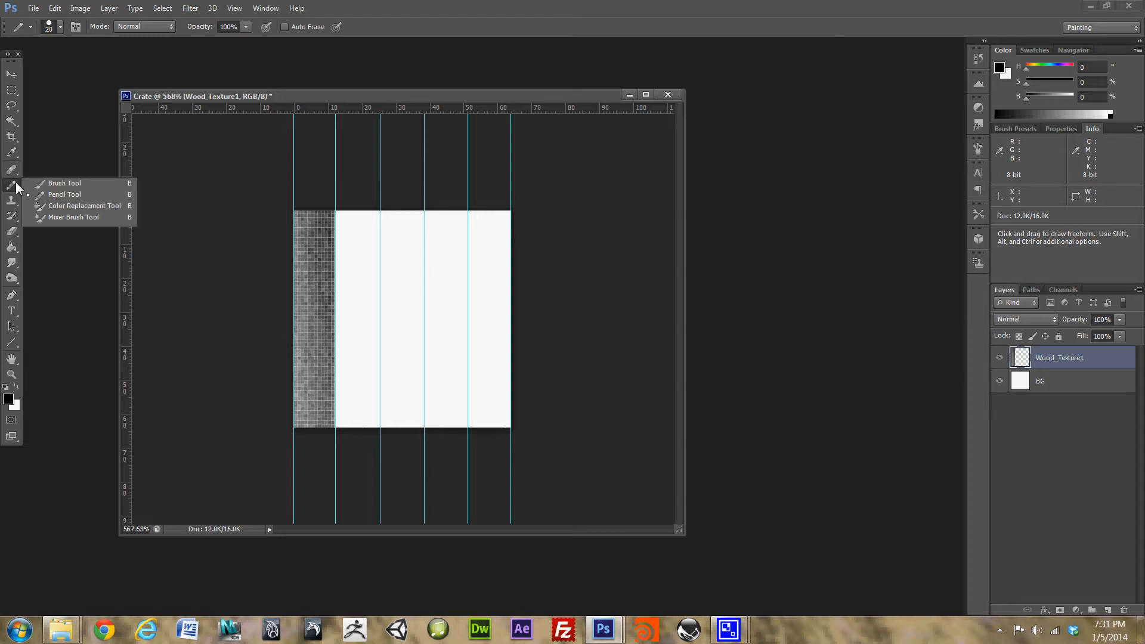
pyautogui.click(62, 184)
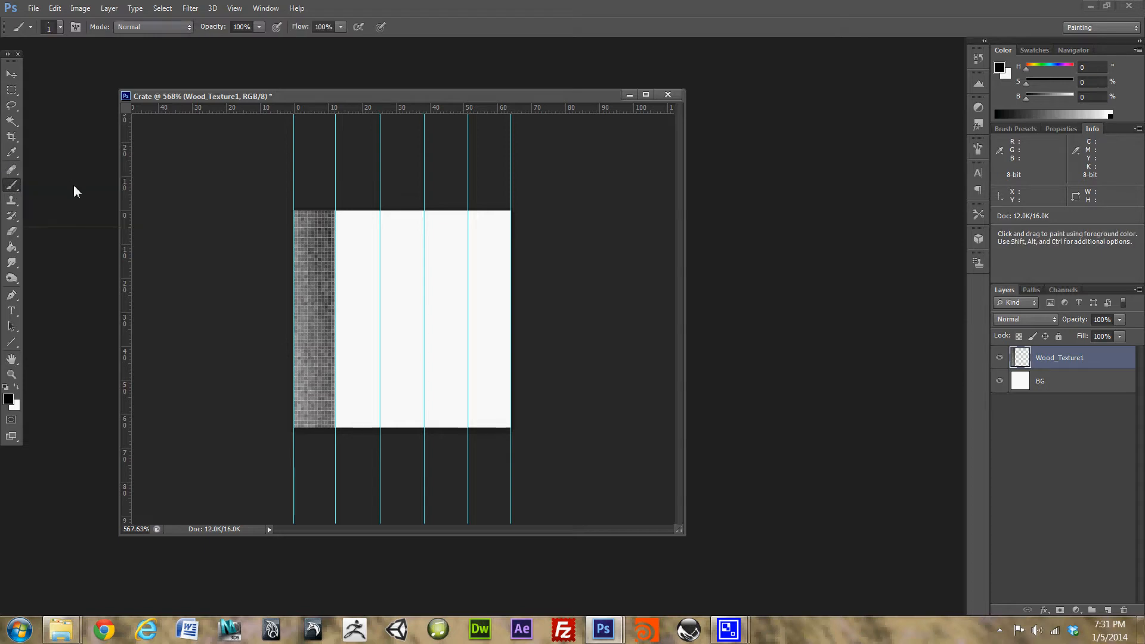
pyautogui.press(']')
pyautogui.press(']')
pyautogui.press('[')
pyautogui.press('[')
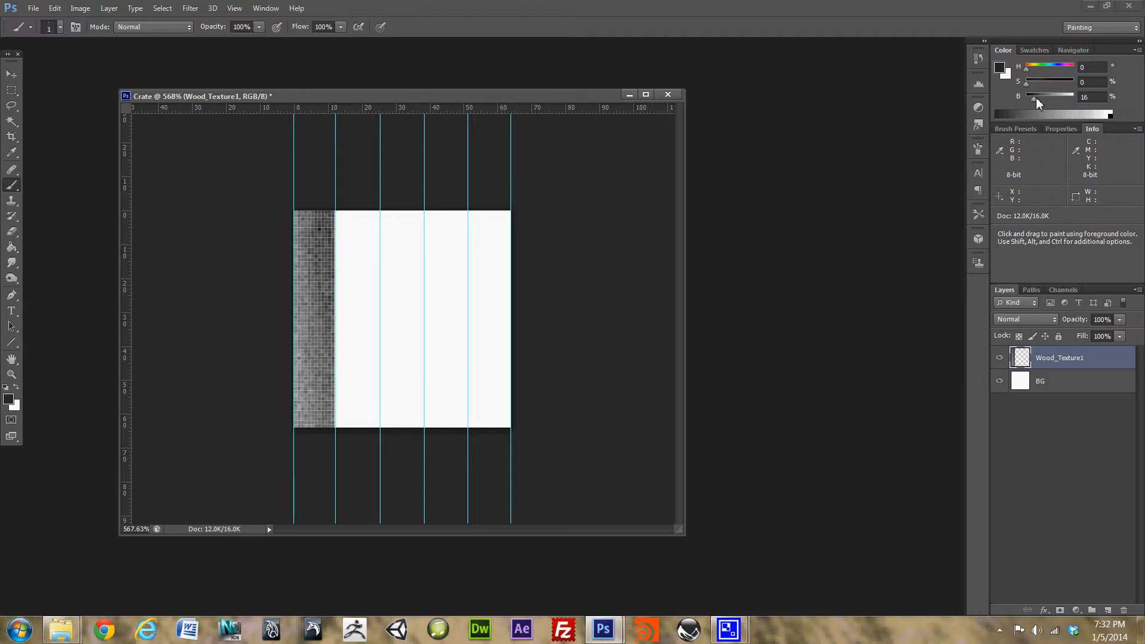
pyautogui.moveTo(1036, 98); pyautogui.dragTo(1050, 94)
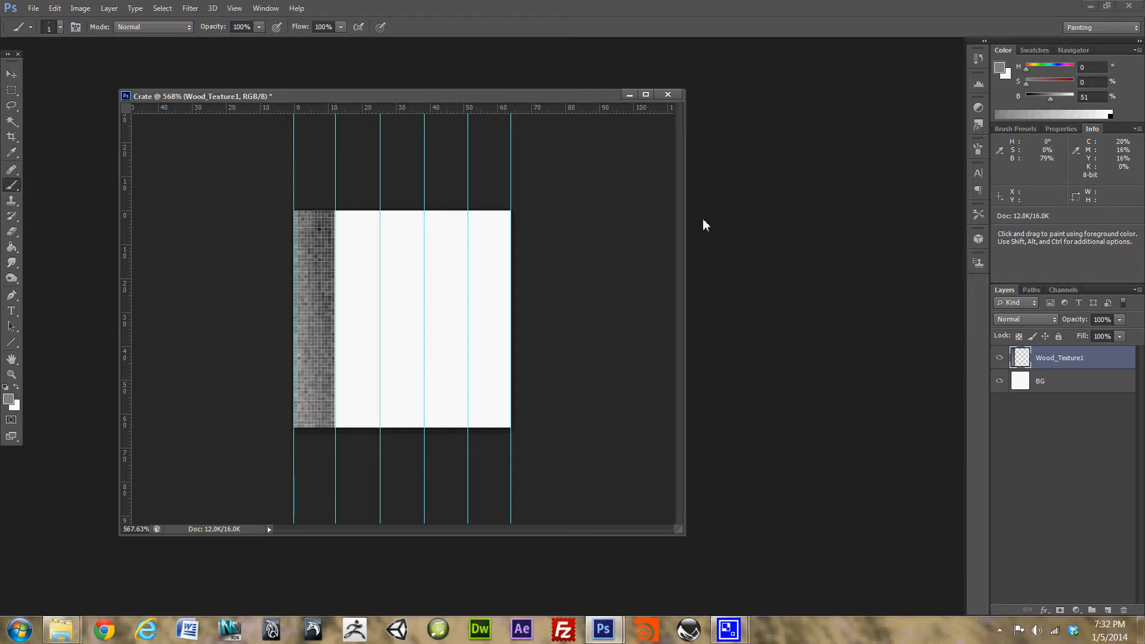
# - Lower the 1-pixel brush's opacity to 20% and darken the foreground gray to 38% brightness
pyautogui.press(']')
pyautogui.press(']')
pyautogui.press('[')
pyautogui.press('[')
pyautogui.press('2')
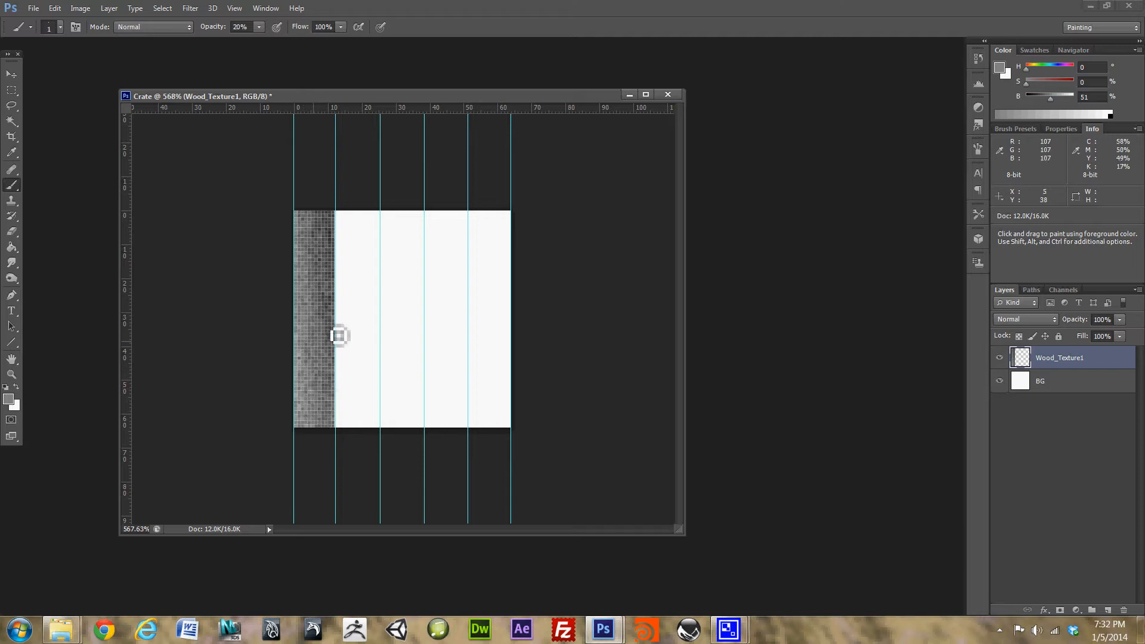
pyautogui.moveTo(1054, 105); pyautogui.dragTo(1049, 103)
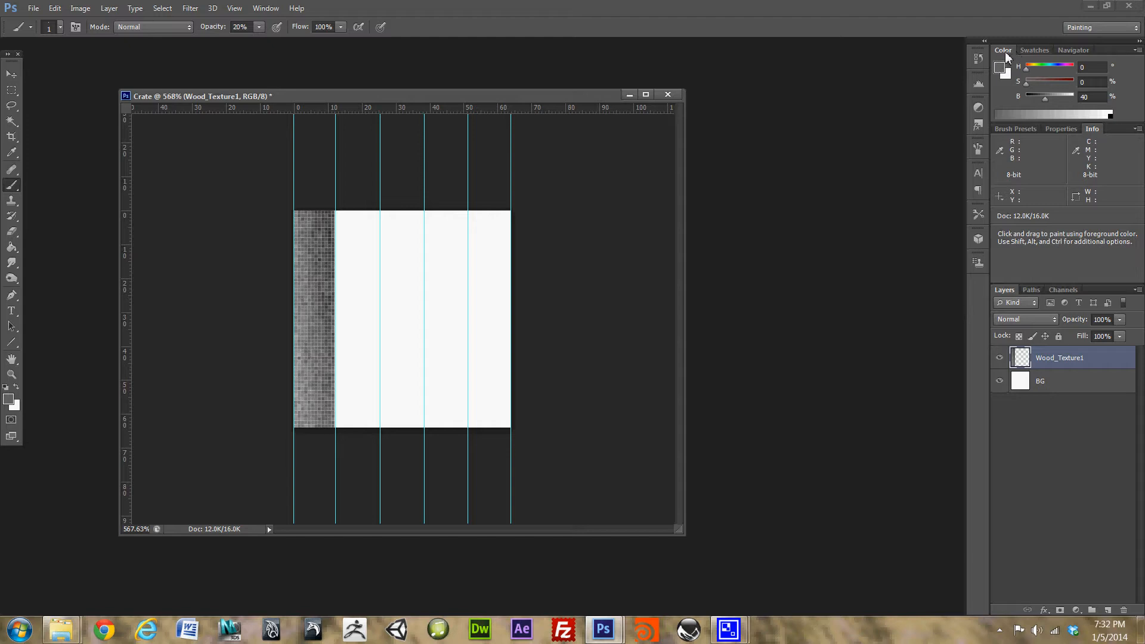
pyautogui.click(1139, 50)
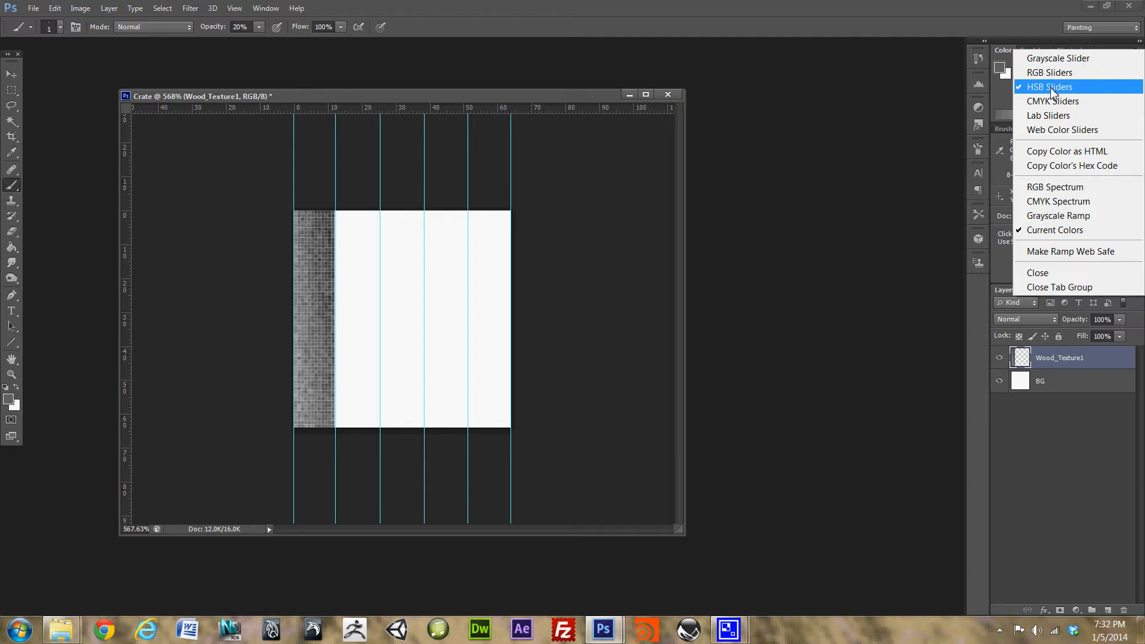
pyautogui.click(1033, 34)
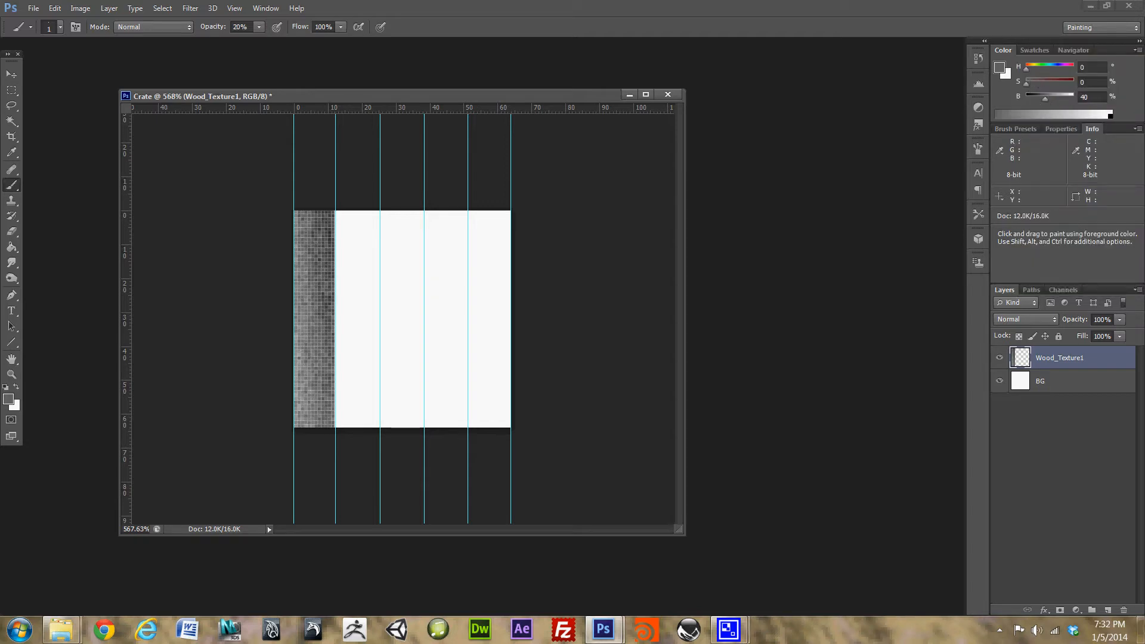
pyautogui.moveTo(1046, 98); pyautogui.dragTo(1043, 98)
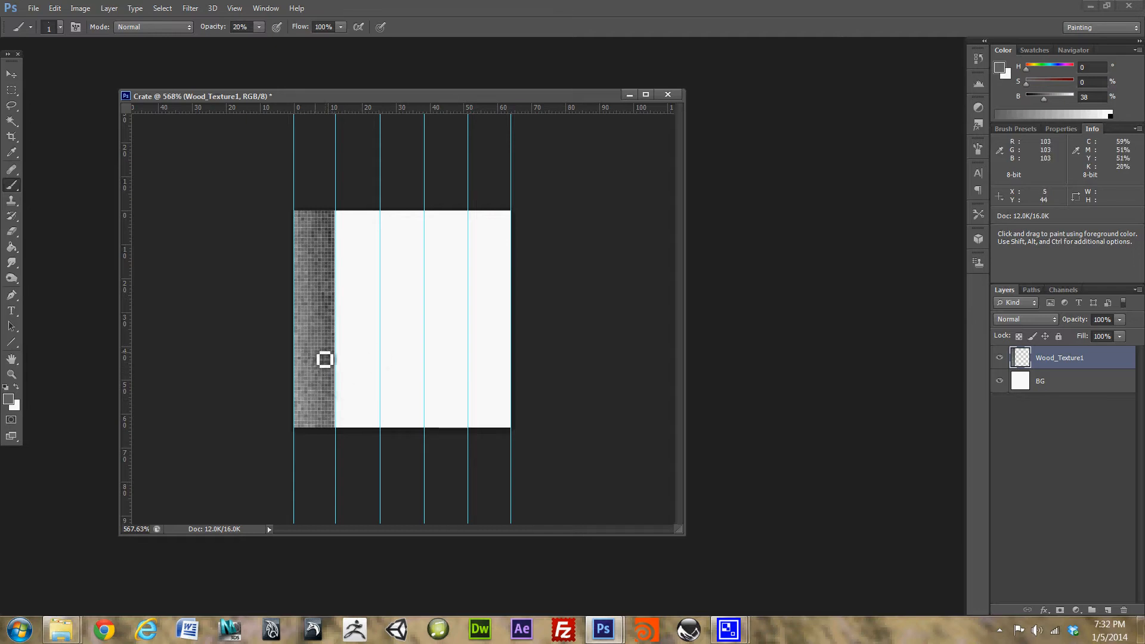
# - Paint dark vertical grain streaks on the plank at 60% brush opacity, darkening the foreground gray to 25%, 23% and finally 13% brightness
pyautogui.press('3')
pyautogui.press('6')
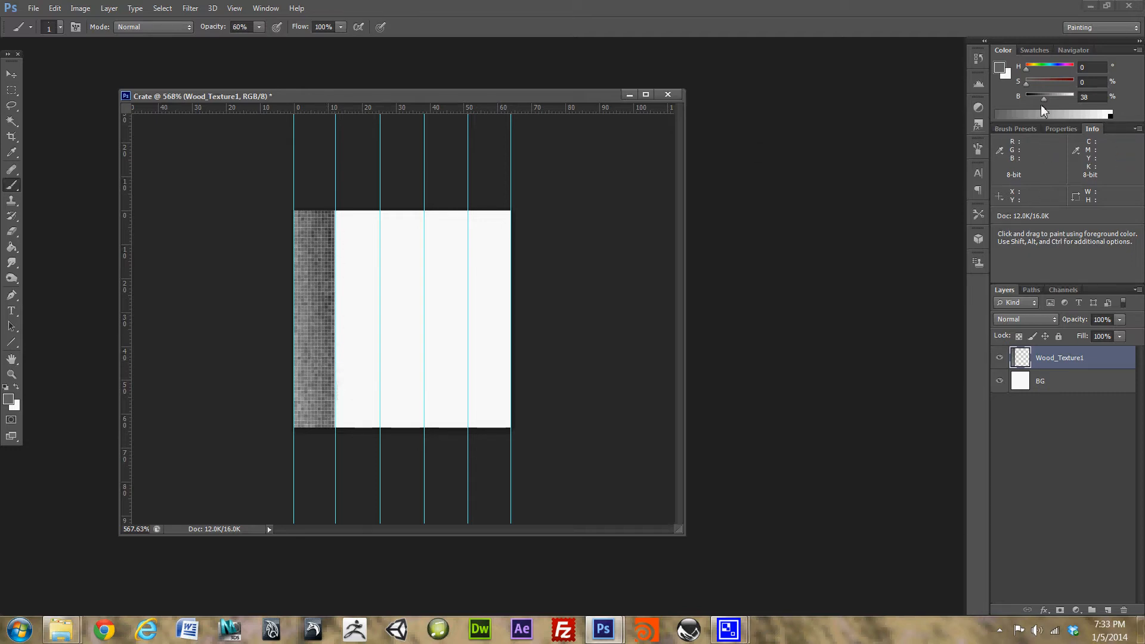
pyautogui.moveTo(1044, 100); pyautogui.dragTo(1038, 102)
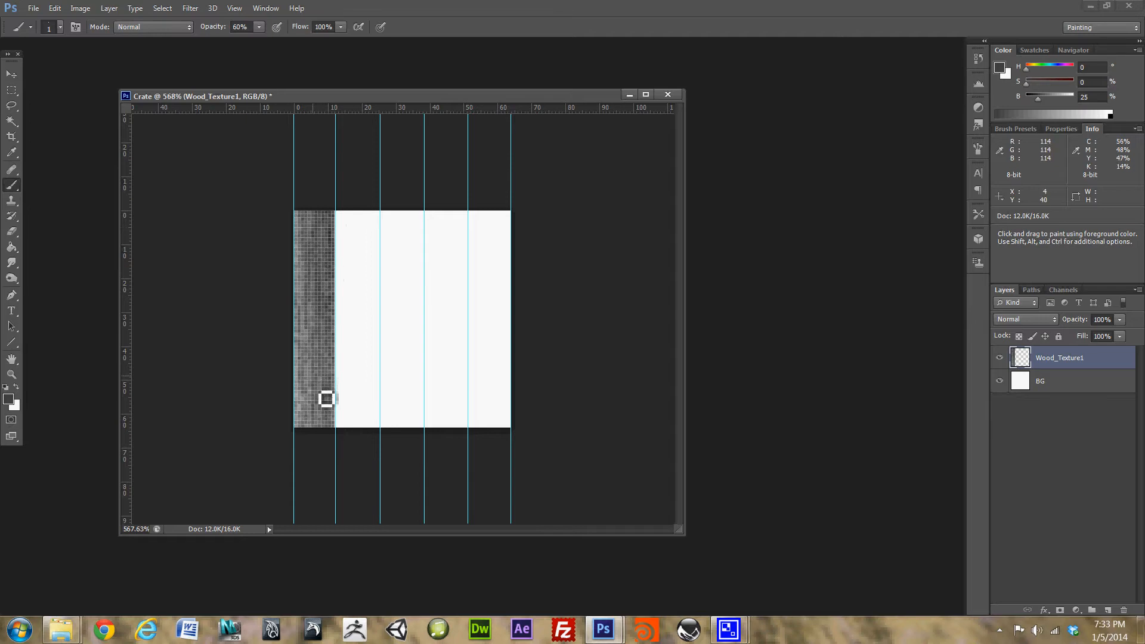
pyautogui.moveTo(1038, 101); pyautogui.dragTo(1036, 99)
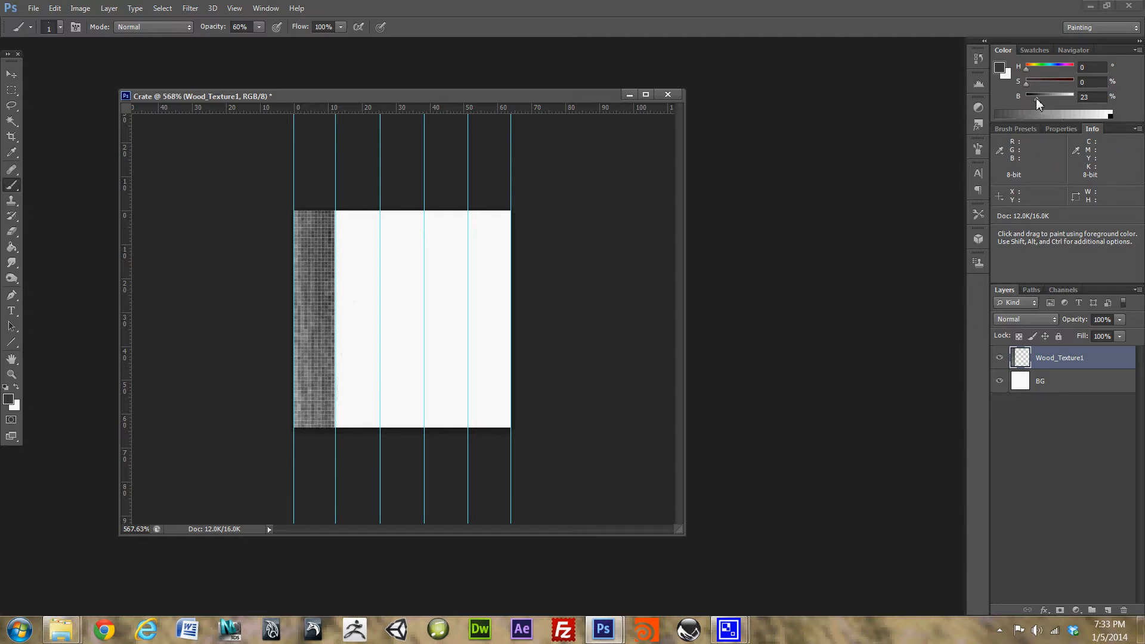
pyautogui.moveTo(1036, 98); pyautogui.dragTo(1032, 99)
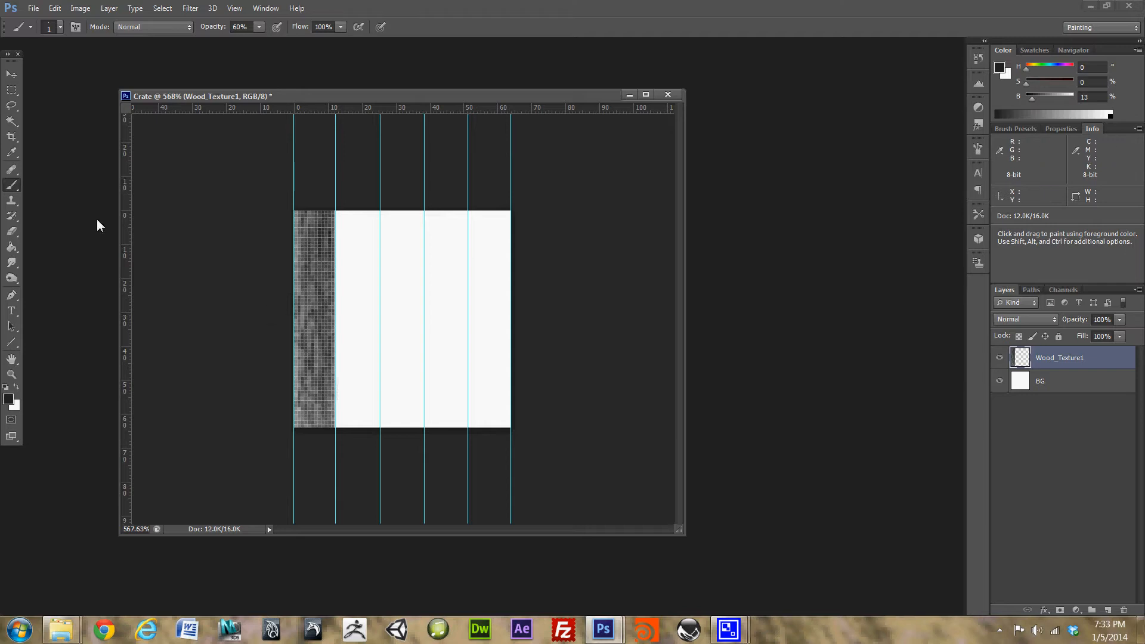
# - Start a Hue/Saturation adjustment on the Wood_Texture1 layer and turn on Colorize
pyautogui.click(81, 9)
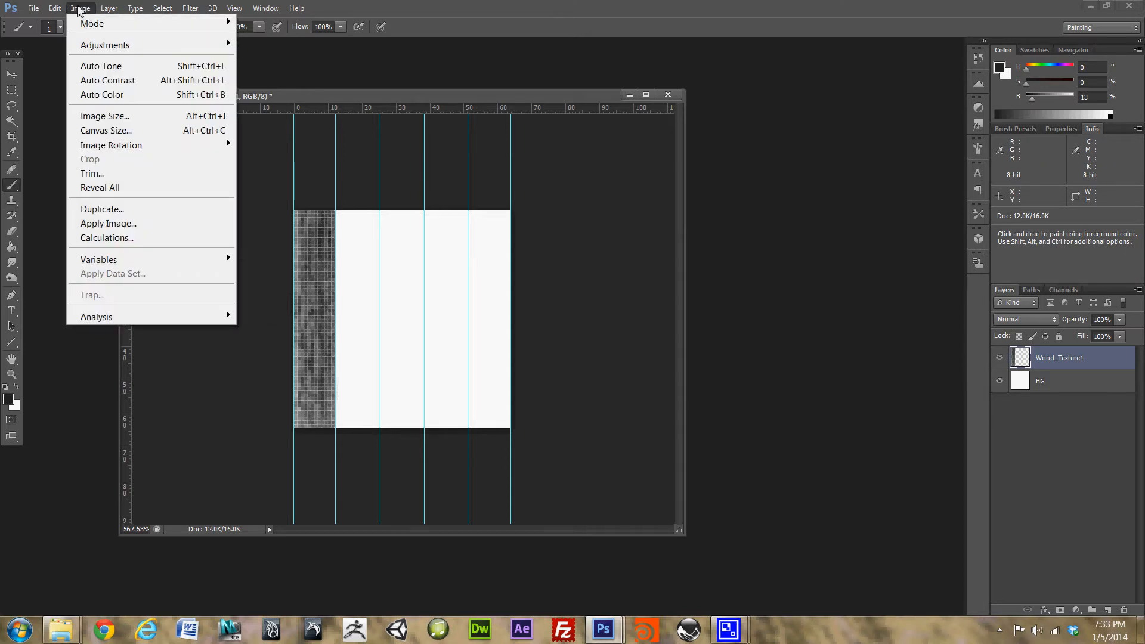
pyautogui.click(90, 9)
pyautogui.click(88, 10)
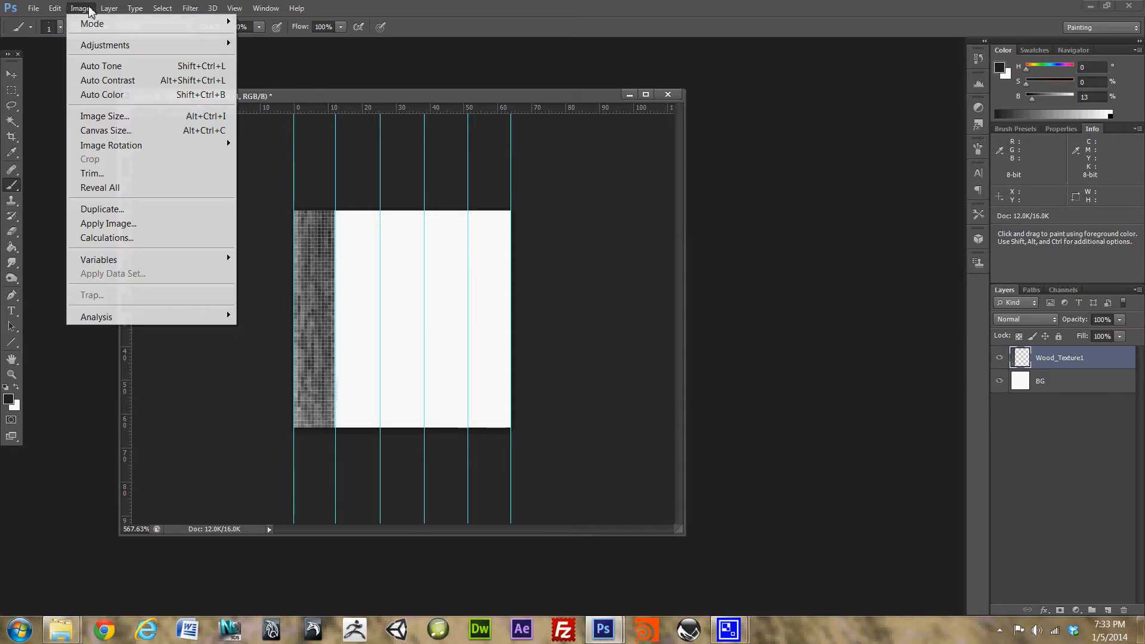
pyautogui.moveTo(114, 45)
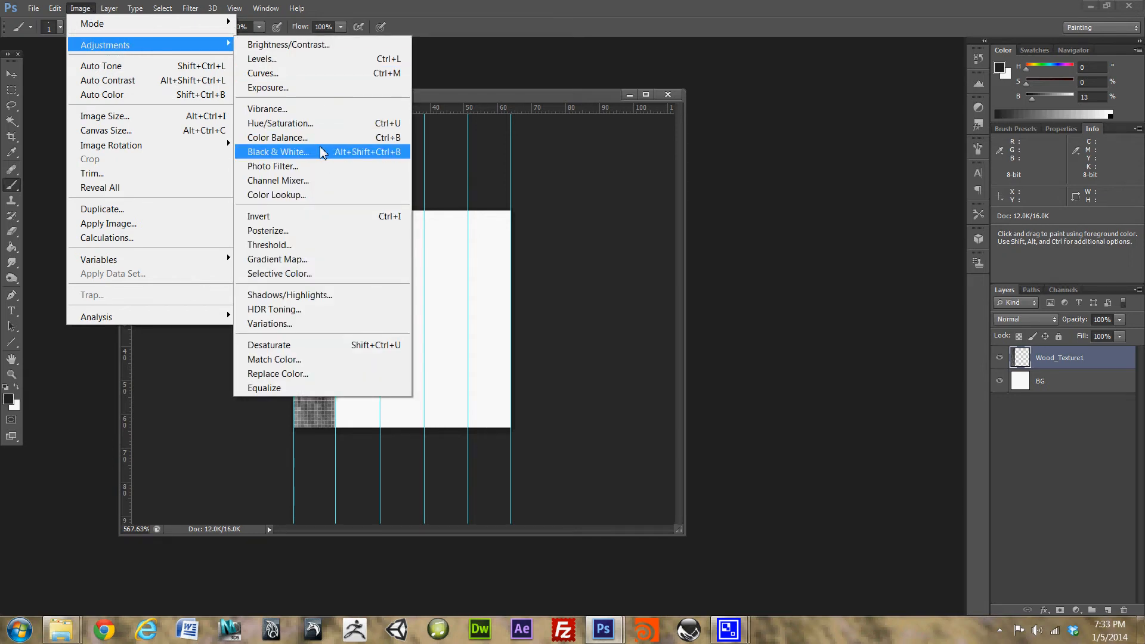
pyautogui.click(358, 124)
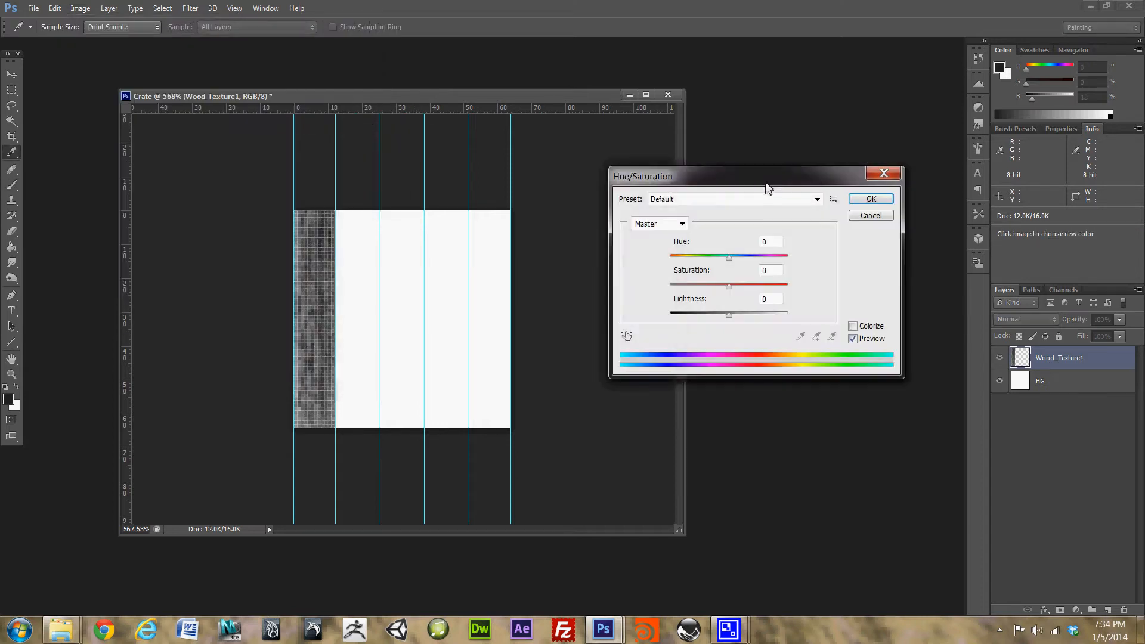
pyautogui.moveTo(768, 186); pyautogui.dragTo(710, 203)
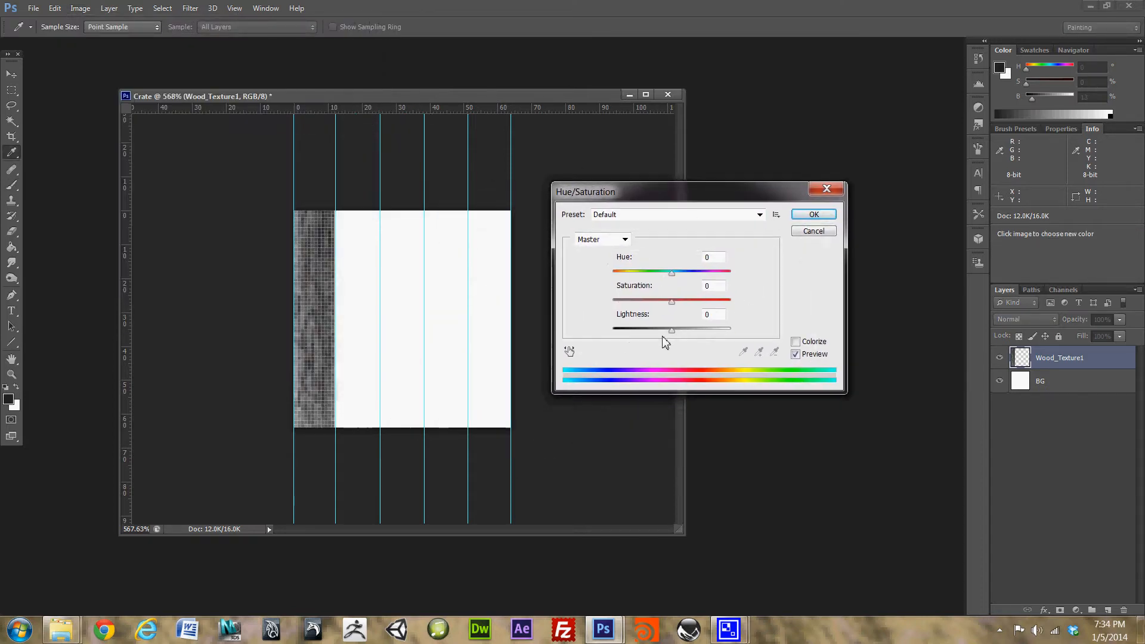
pyautogui.moveTo(672, 331); pyautogui.dragTo(665, 279)
pyautogui.click(672, 328)
pyautogui.click(796, 342)
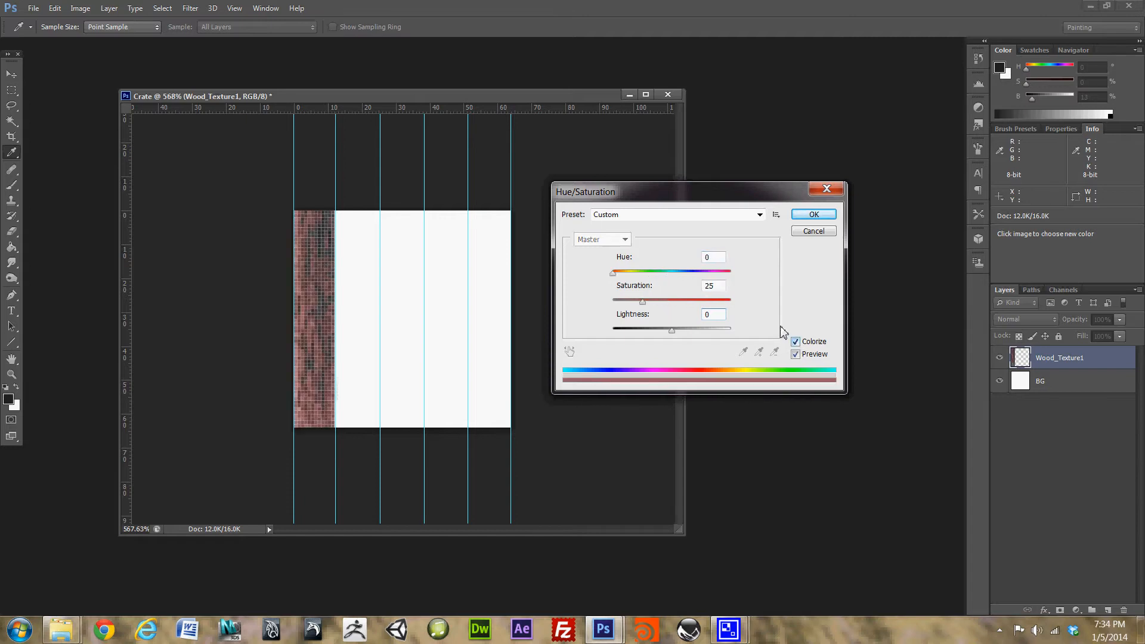
# - Tint the plank brown with hue 40, saturation 38 and lightness -28, apply the adjustment and return to the Brush Tool
pyautogui.moveTo(613, 273)
pyautogui.mouseDown()
pyautogui.moveTo(644, 274)
pyautogui.moveTo(630, 276)
pyautogui.mouseUp()
pyautogui.moveTo(642, 301); pyautogui.dragTo(661, 330)
pyautogui.moveTo(626, 272); pyautogui.dragTo(624, 280)
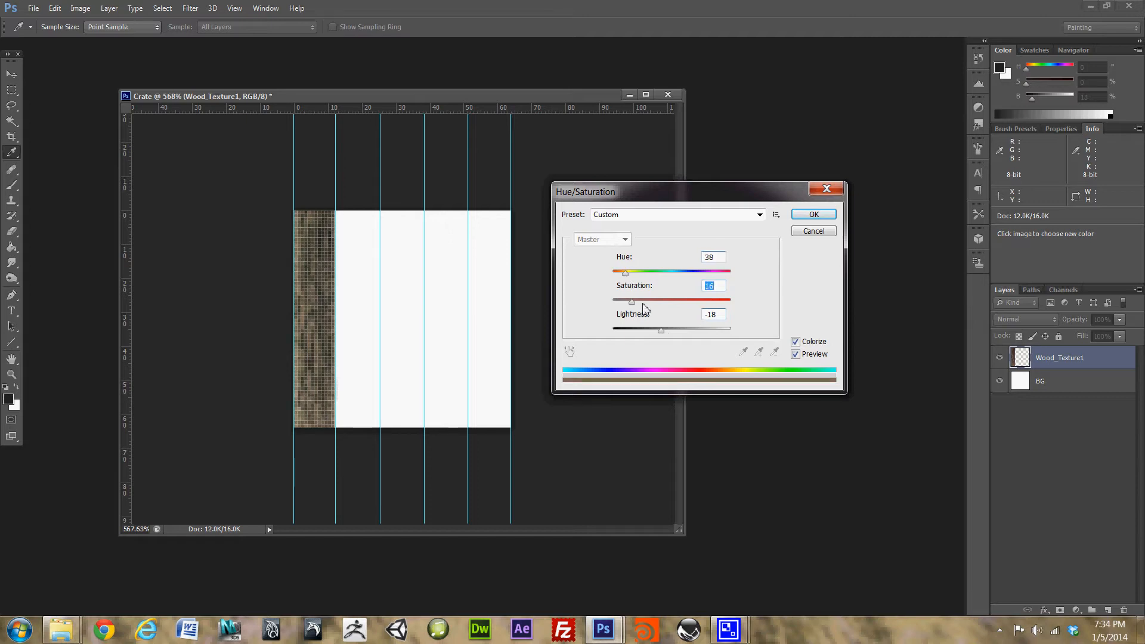
pyautogui.moveTo(625, 272); pyautogui.dragTo(656, 336)
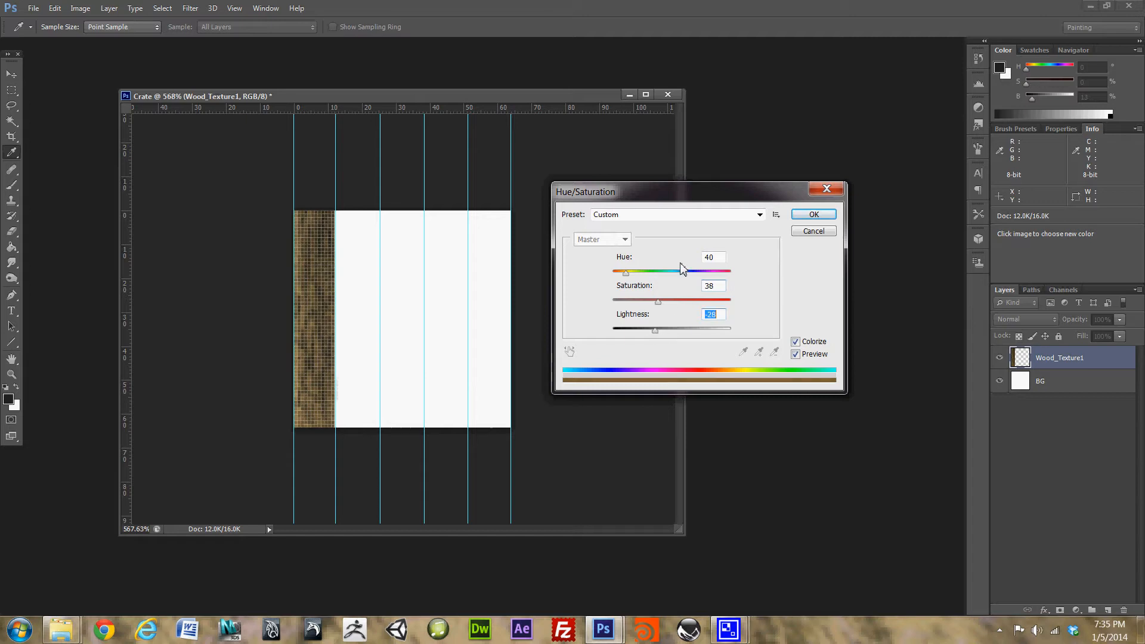
pyautogui.click(813, 215)
pyautogui.press('b')
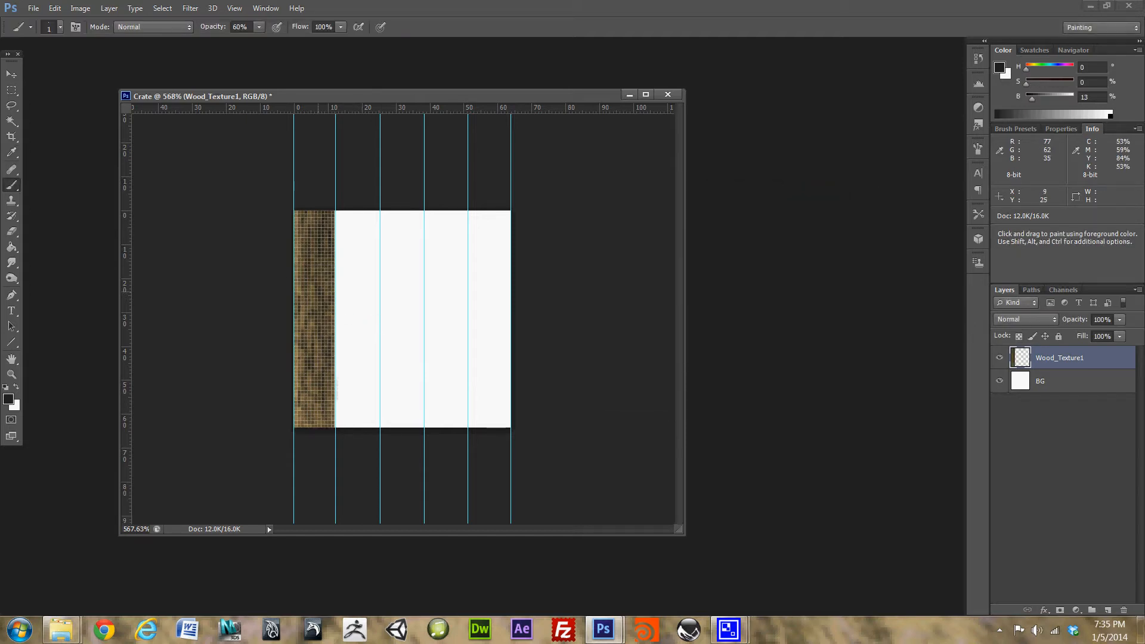
# - Add a Bevel & Emboss layer style to Wood_Texture1 and show its settings
pyautogui.press('z')
pyautogui.keyDown('alt'); pyautogui.click(364, 302); pyautogui.keyUp('alt')
pyautogui.keyDown('alt'); pyautogui.click(364, 303); pyautogui.keyUp('alt')
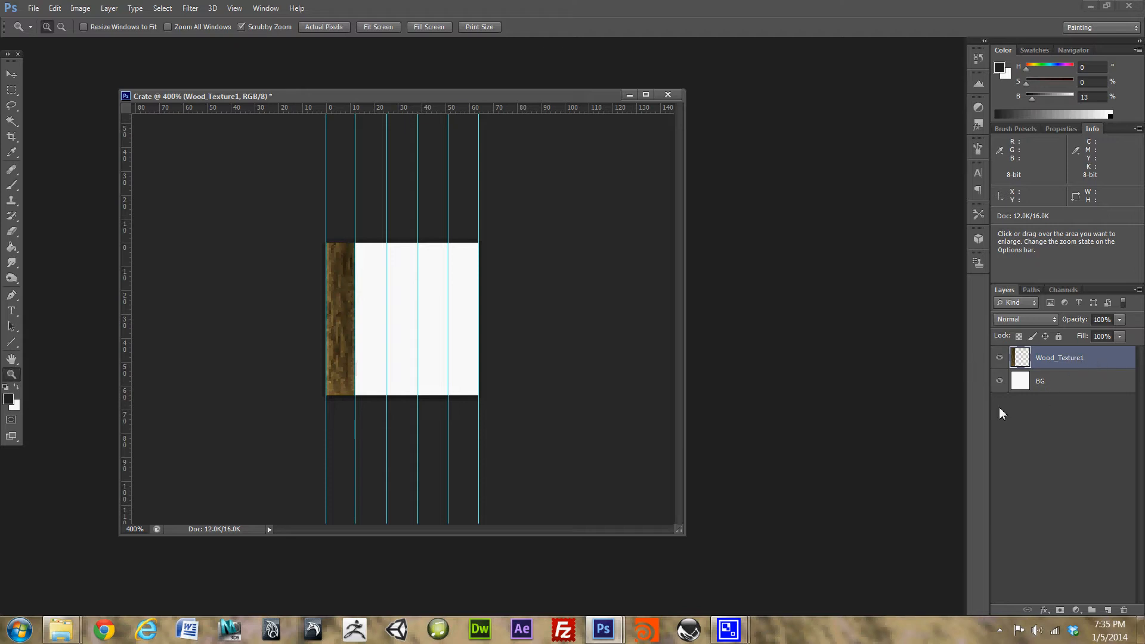
pyautogui.doubleClick(1104, 363)
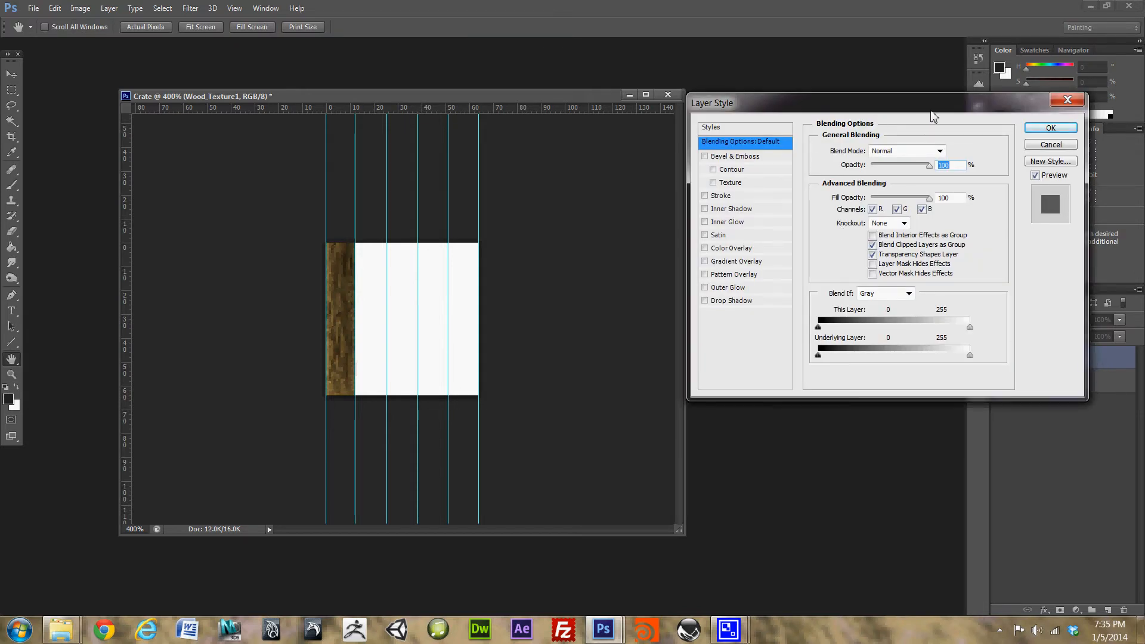
pyautogui.moveTo(933, 117); pyautogui.dragTo(712, 229)
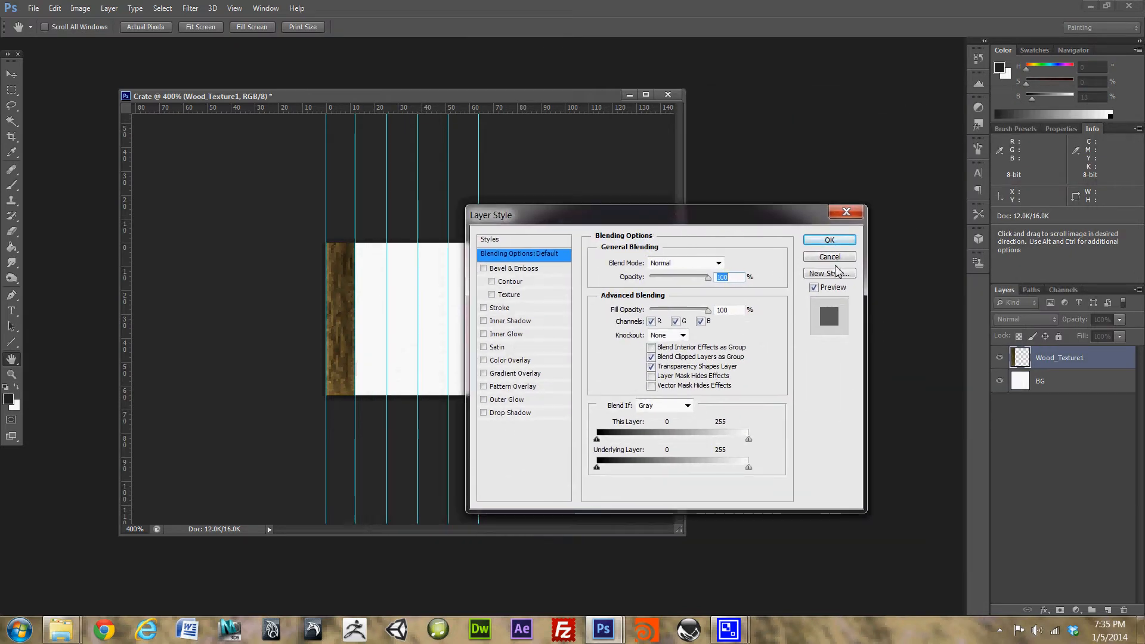
pyautogui.click(484, 269)
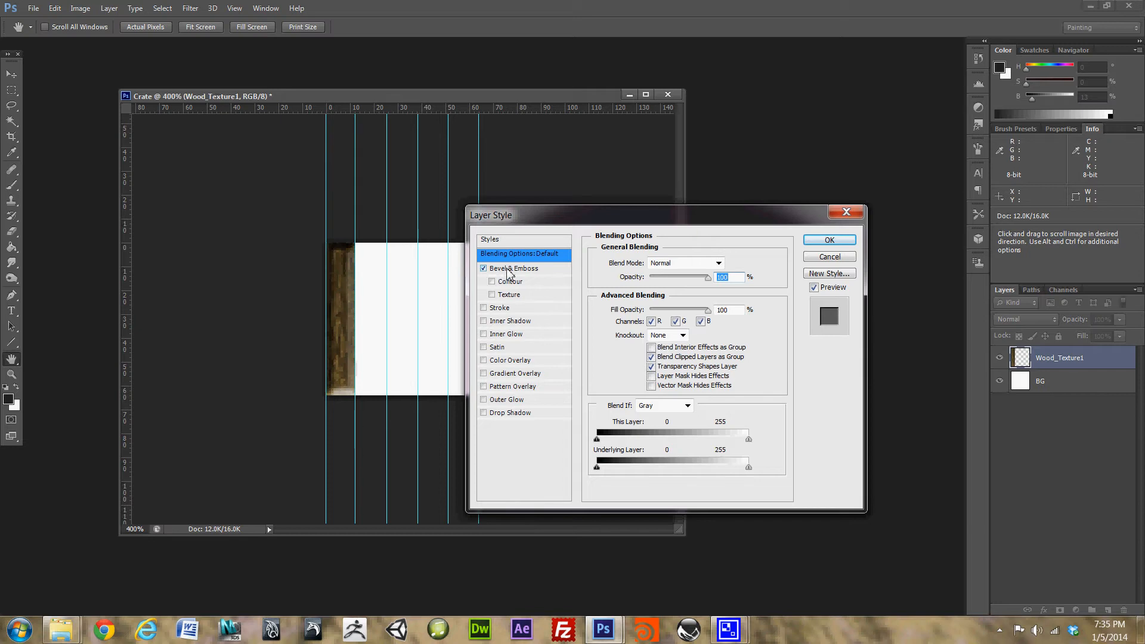
pyautogui.click(511, 269)
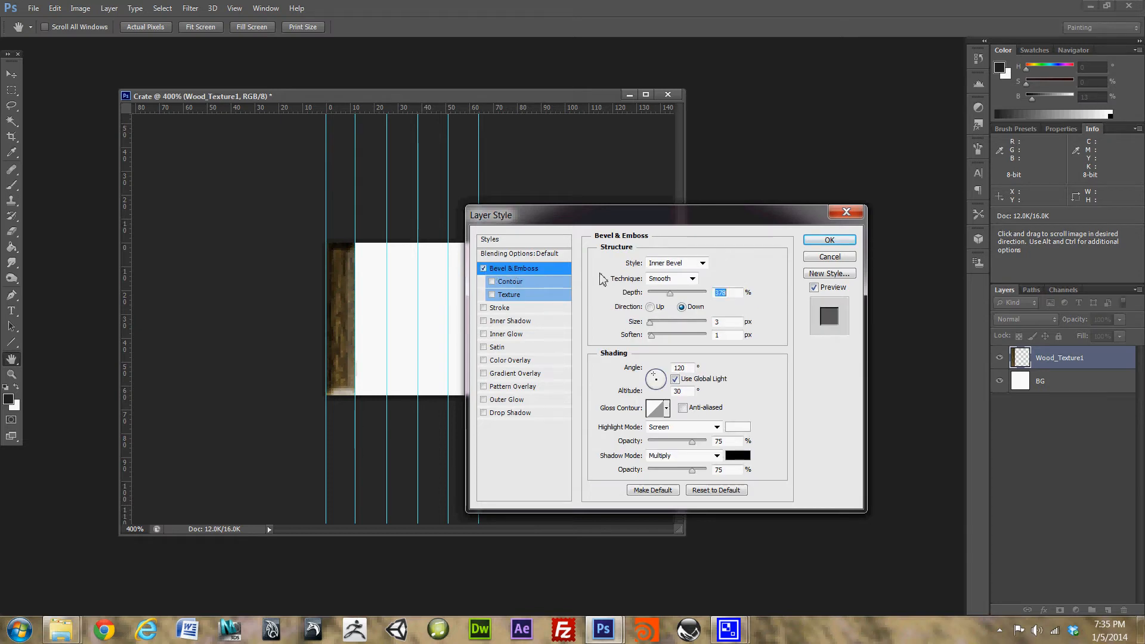
# - Set the bevel to 144% depth, 2 px size and 0 px soften, with the light at -175° angle and 32° altitude
pyautogui.moveTo(684, 221); pyautogui.dragTo(806, 216)
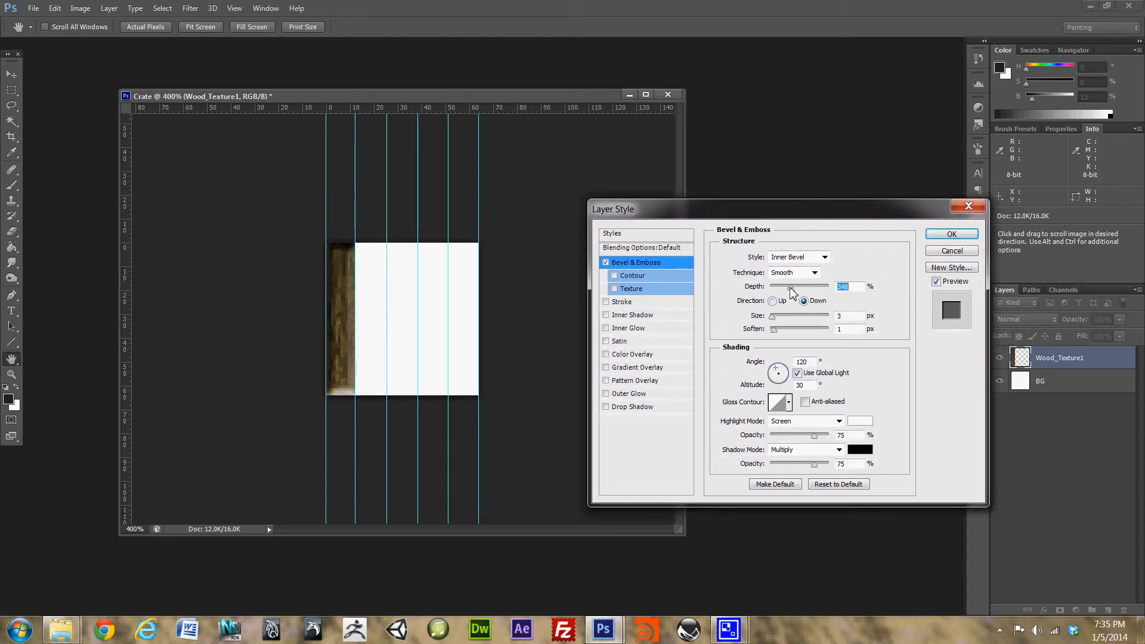
pyautogui.moveTo(790, 290)
pyautogui.mouseDown()
pyautogui.moveTo(773, 290)
pyautogui.moveTo(783, 290)
pyautogui.moveTo(771, 334)
pyautogui.moveTo(778, 291)
pyautogui.mouseUp()
pyautogui.click(783, 288)
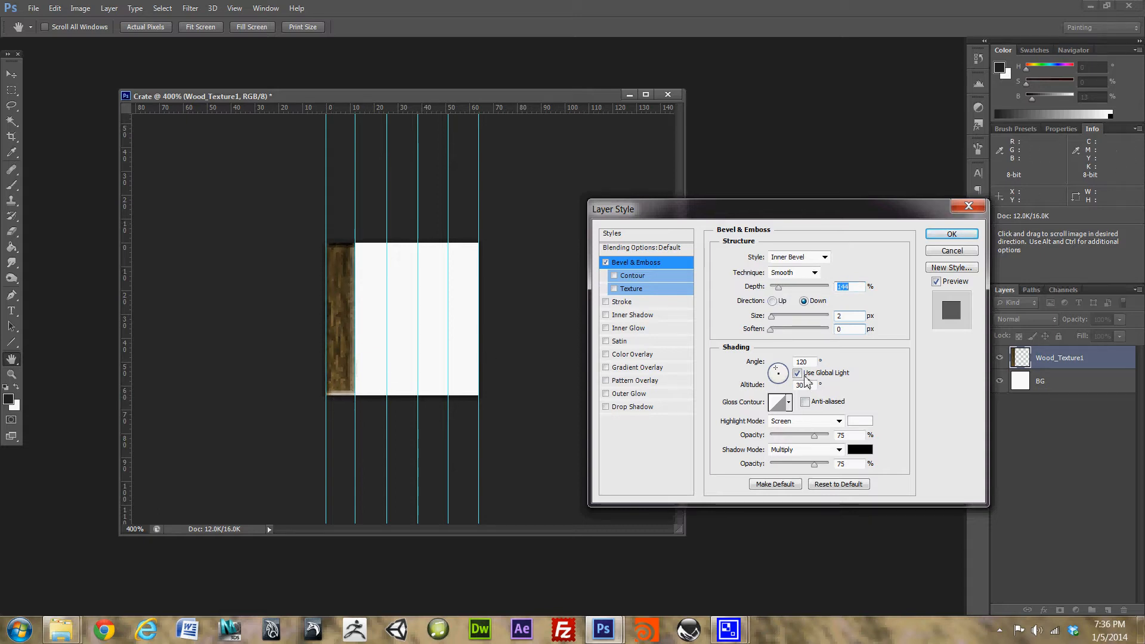
pyautogui.moveTo(774, 369); pyautogui.dragTo(775, 377)
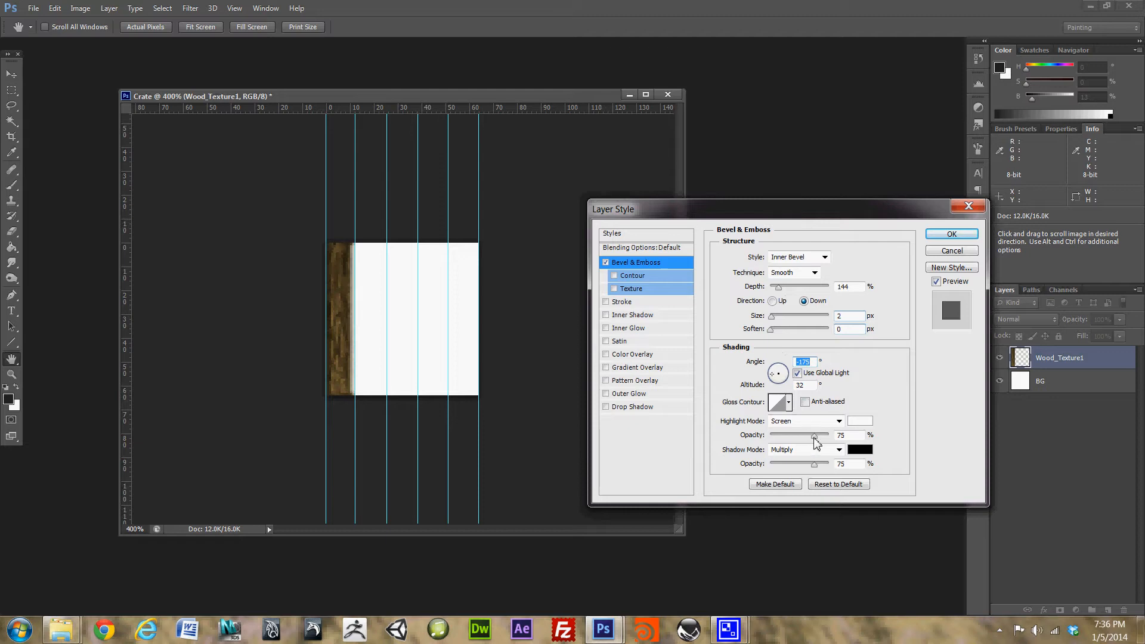
# - Change the bevel's highlight mode to Overlay with 100% opacity
pyautogui.click(838, 421)
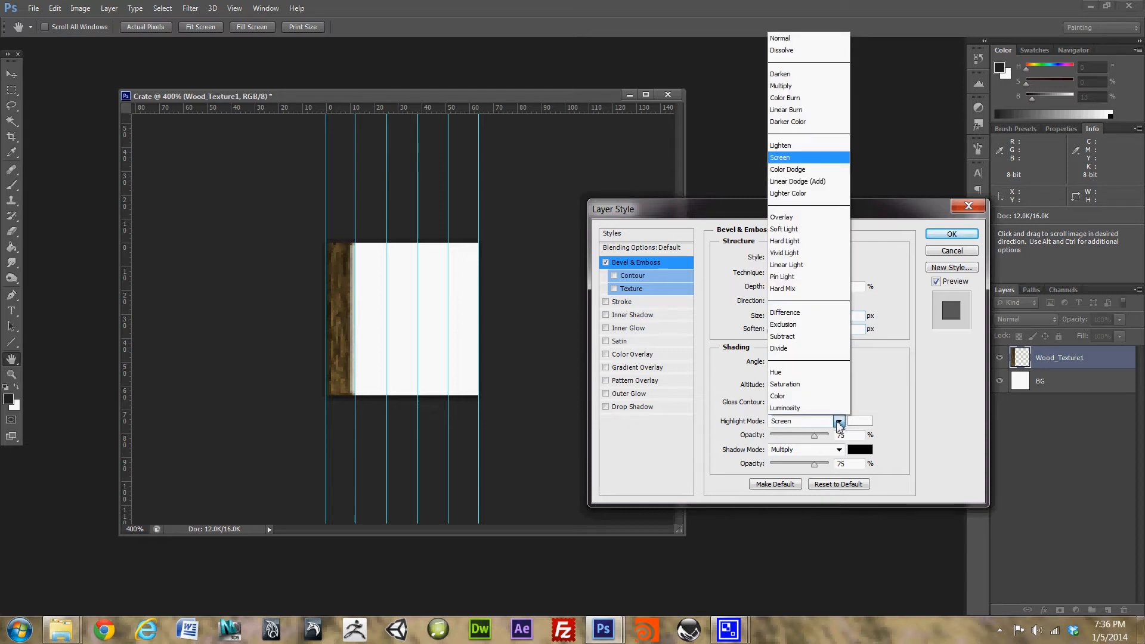
pyautogui.click(797, 217)
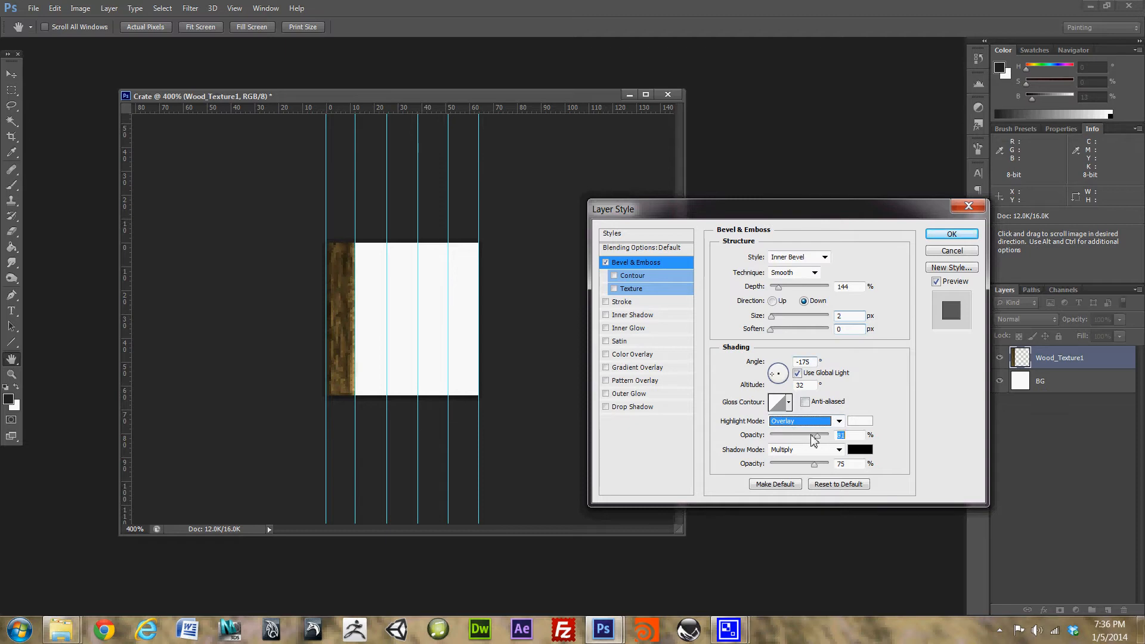
pyautogui.moveTo(814, 436); pyautogui.dragTo(866, 422)
# - Increase the bevel depth to 419% with a size of 2 px and soften 0 px, and apply the layer style
pyautogui.moveTo(779, 320); pyautogui.dragTo(779, 331)
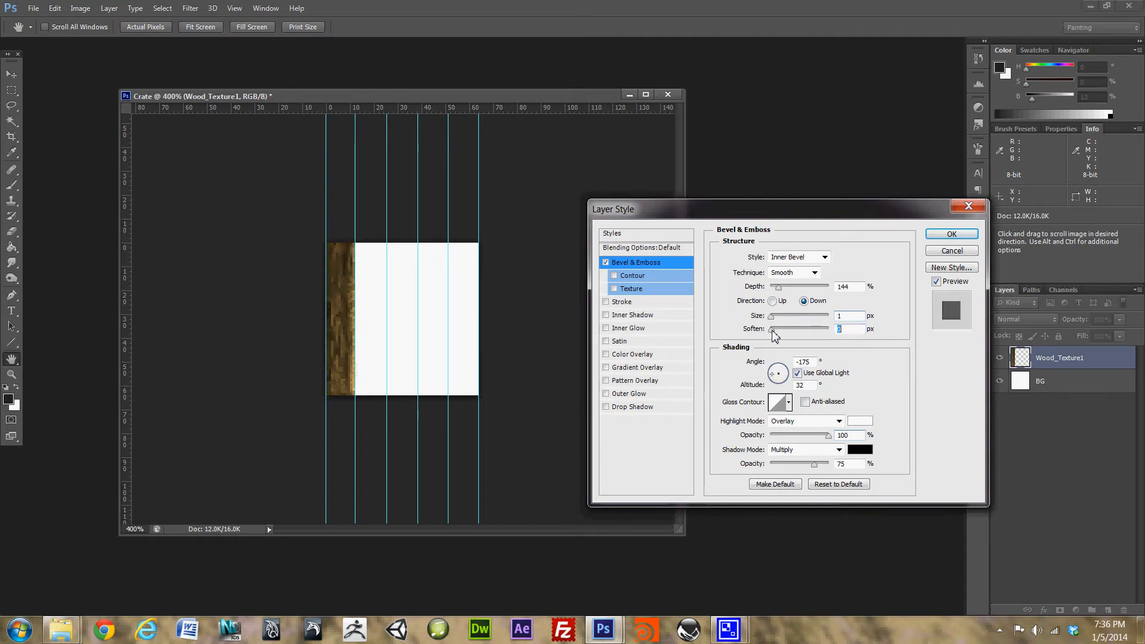
pyautogui.moveTo(781, 287); pyautogui.dragTo(773, 320)
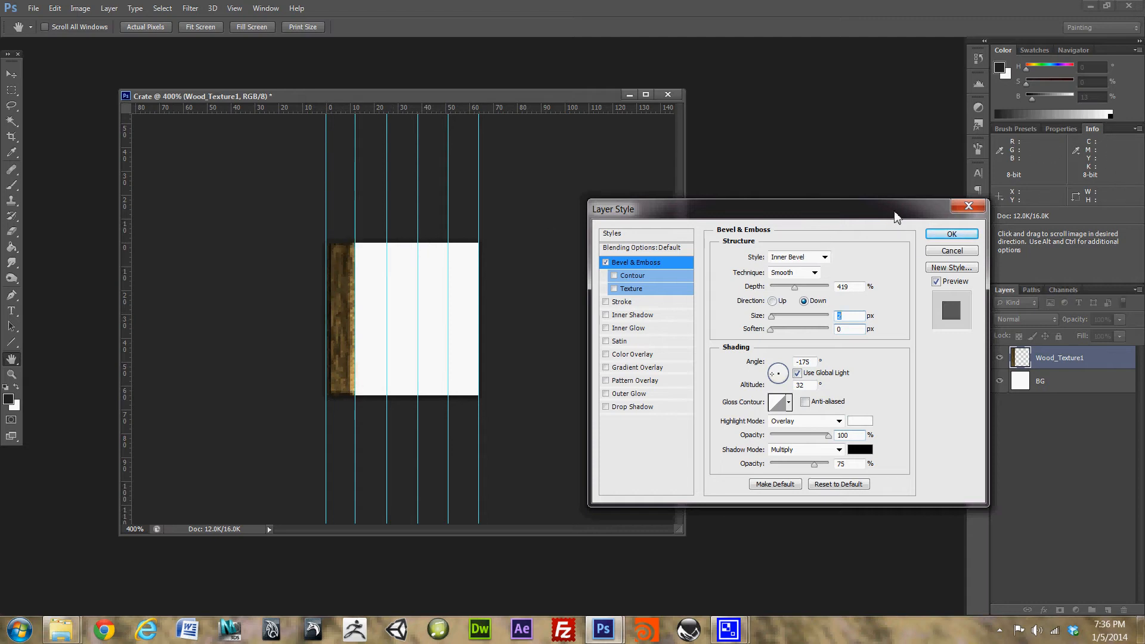
pyautogui.moveTo(895, 218); pyautogui.dragTo(845, 187)
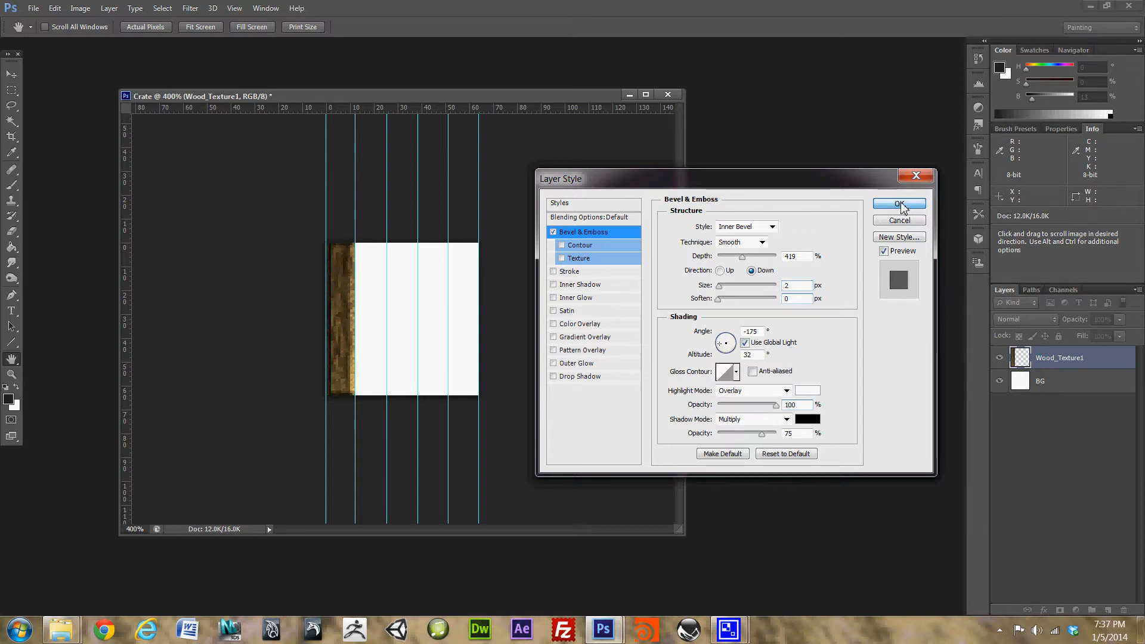
pyautogui.click(900, 205)
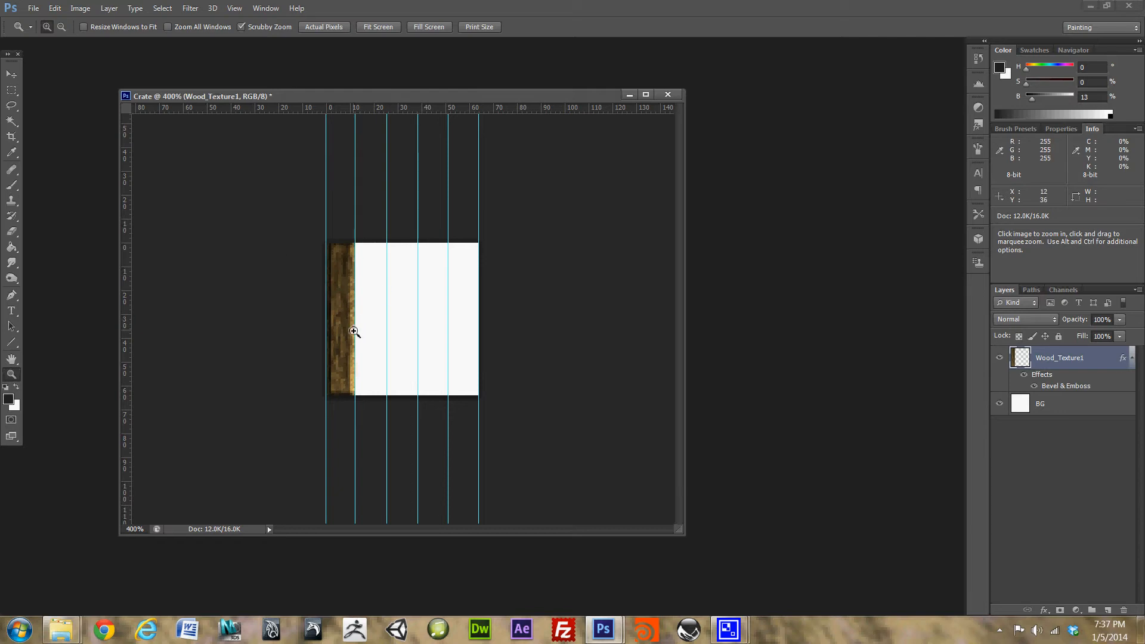
# - Duplicate the Wood_Texture1 layer and move the copy beside the first plank, between the second and third vertical guides
pyautogui.press('v')
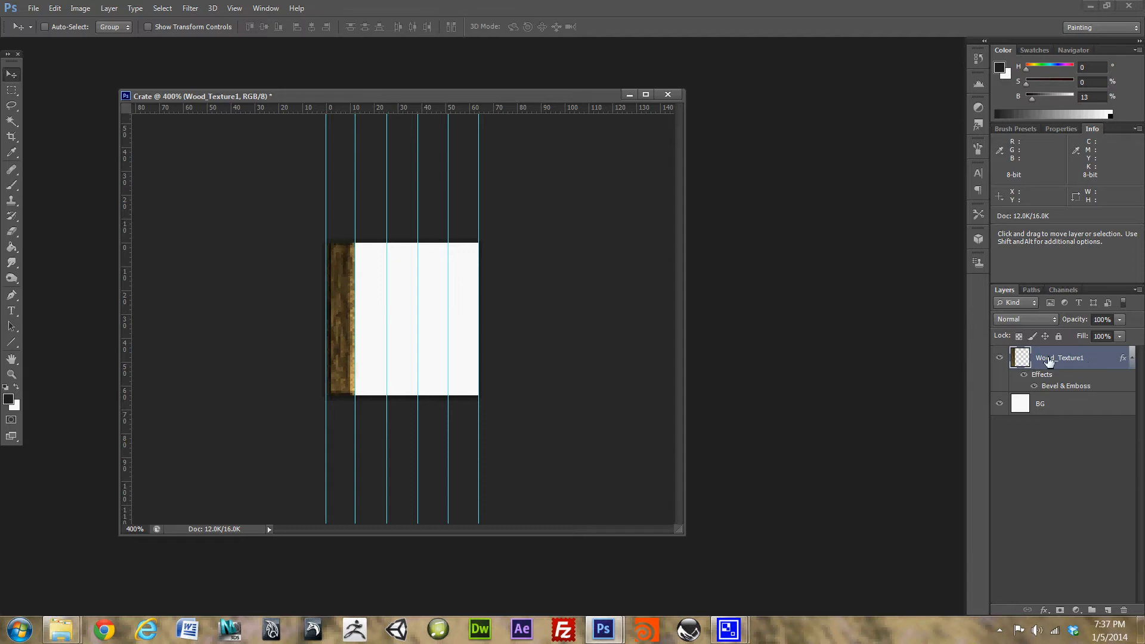
pyautogui.rightClick(1093, 365)
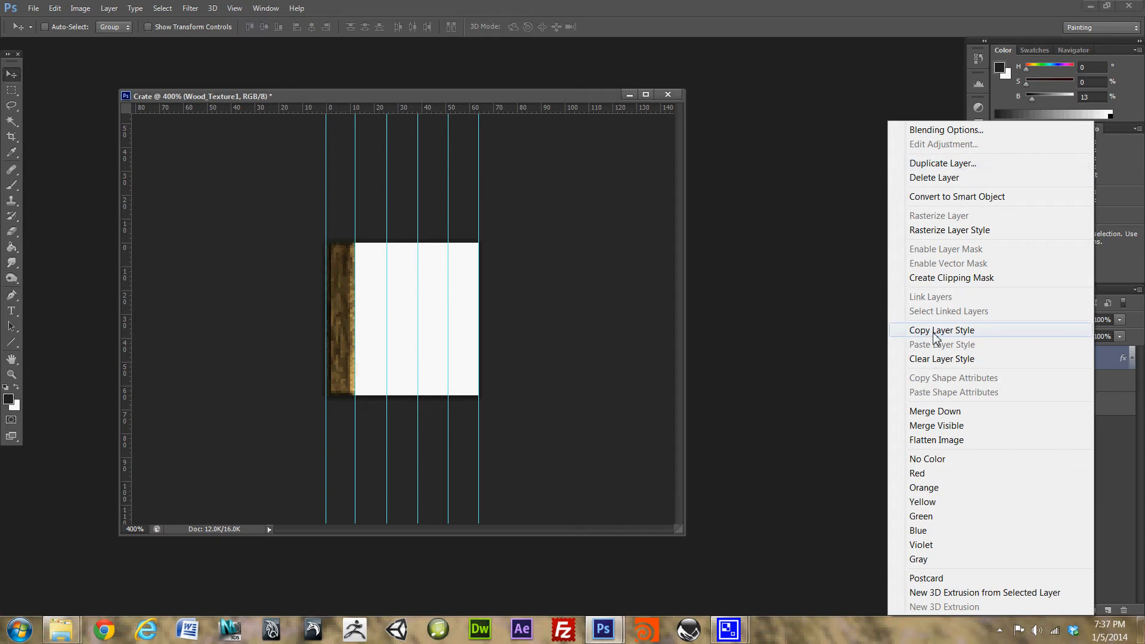
pyautogui.click(961, 164)
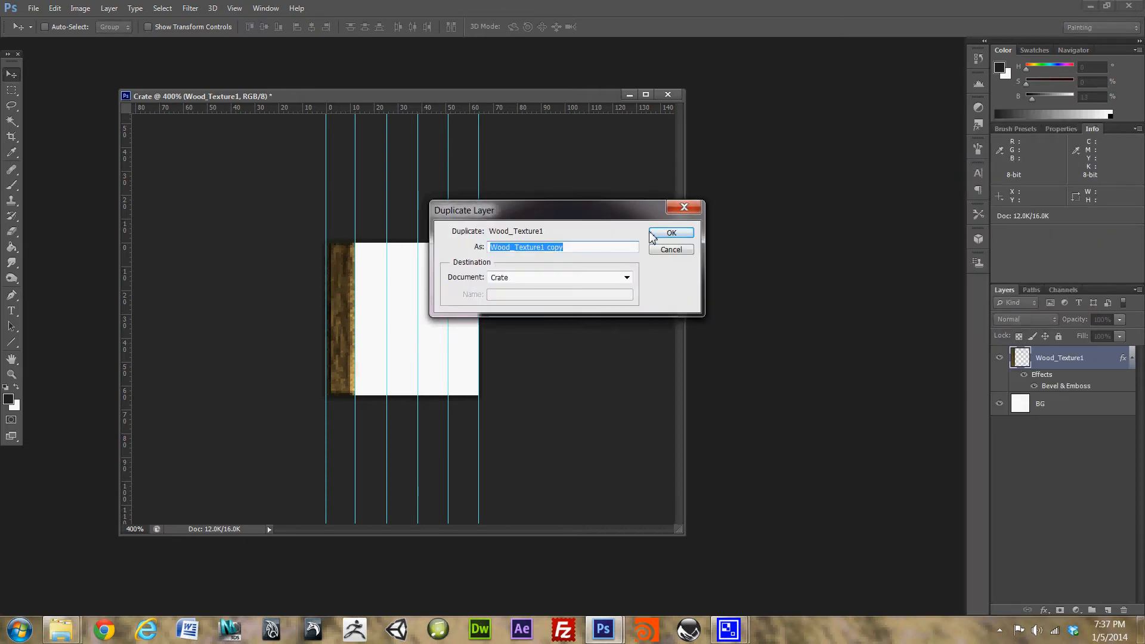
pyautogui.click(672, 233)
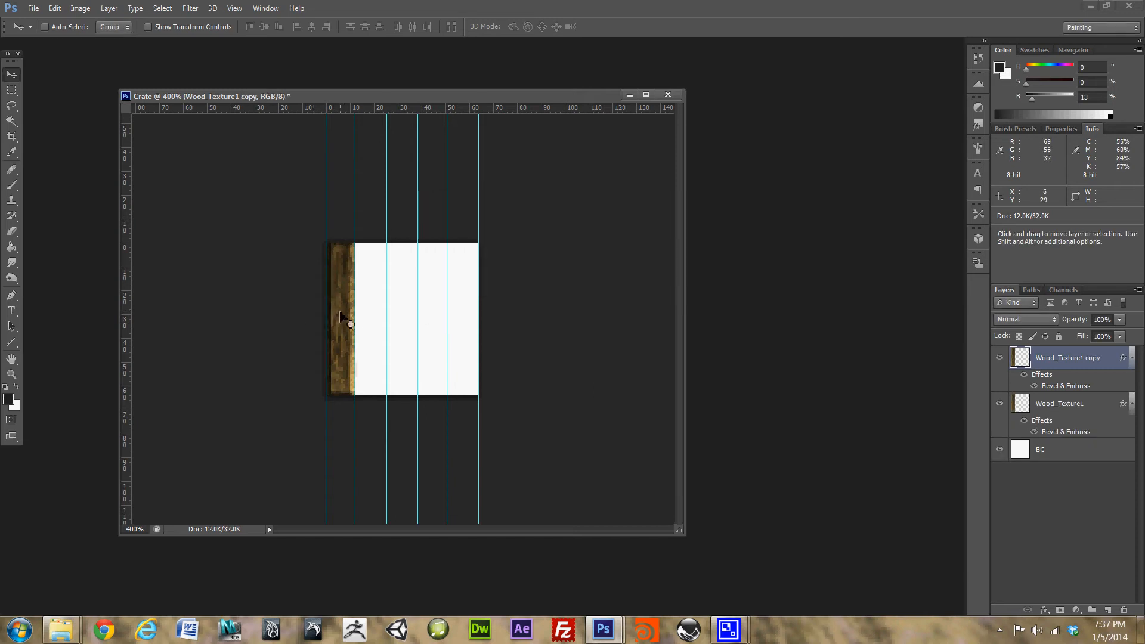
pyautogui.moveTo(345, 316); pyautogui.dragTo(371, 316)
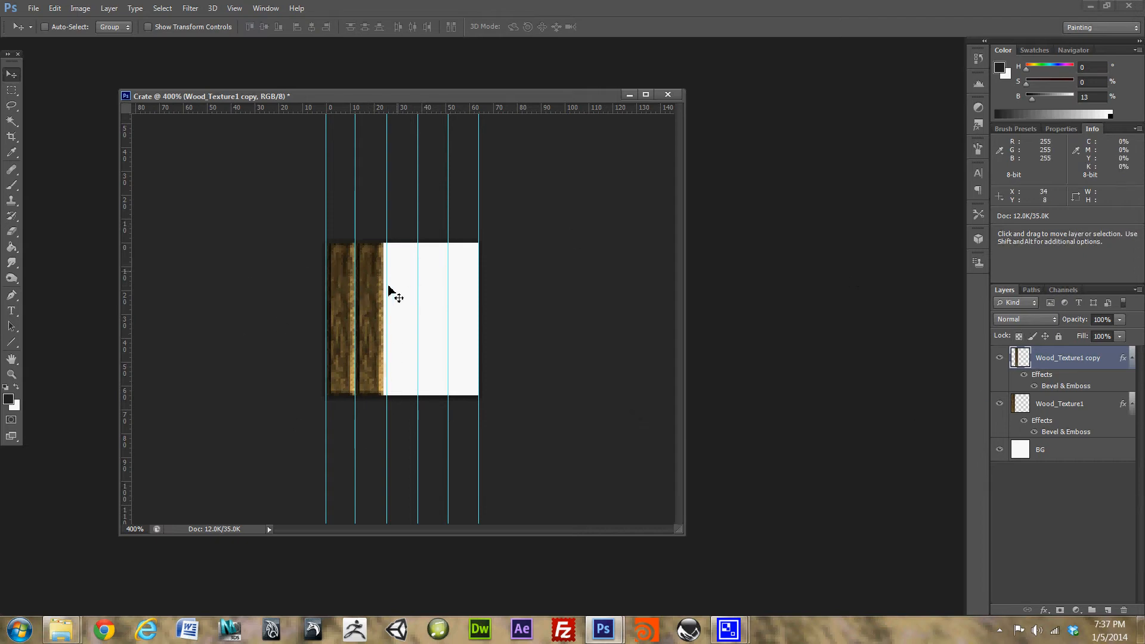
# - Try to stretch the duplicated plank's outer edge to the third vertical guide with Free Transform
pyautogui.hotkey('ctrl', 't')
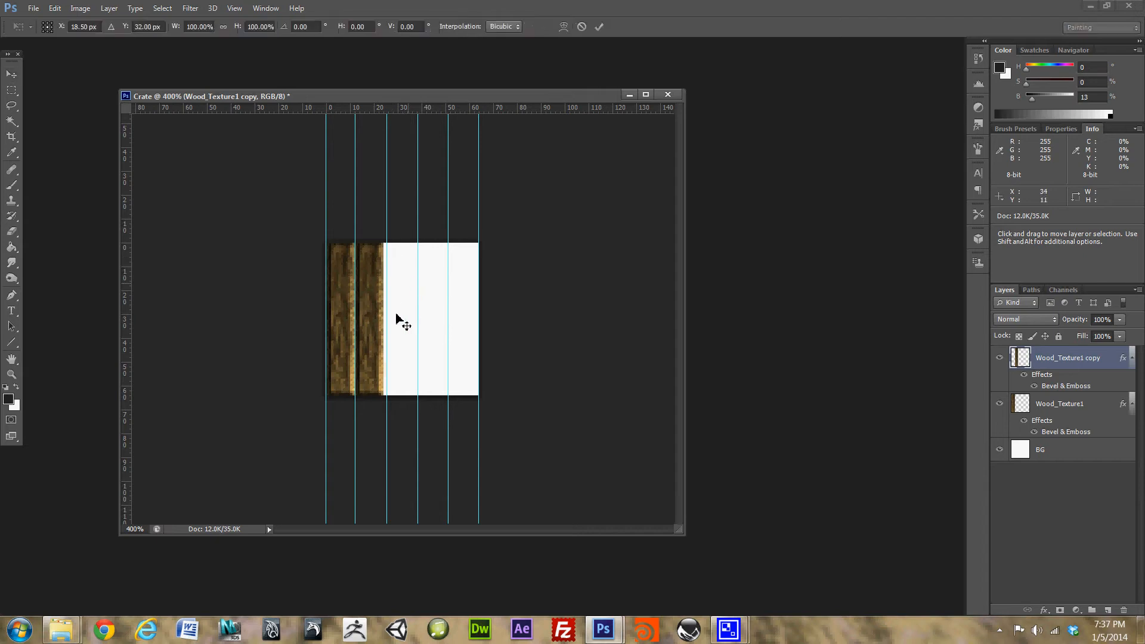
pyautogui.moveTo(386, 321); pyautogui.dragTo(387, 321)
pyautogui.press('Return')
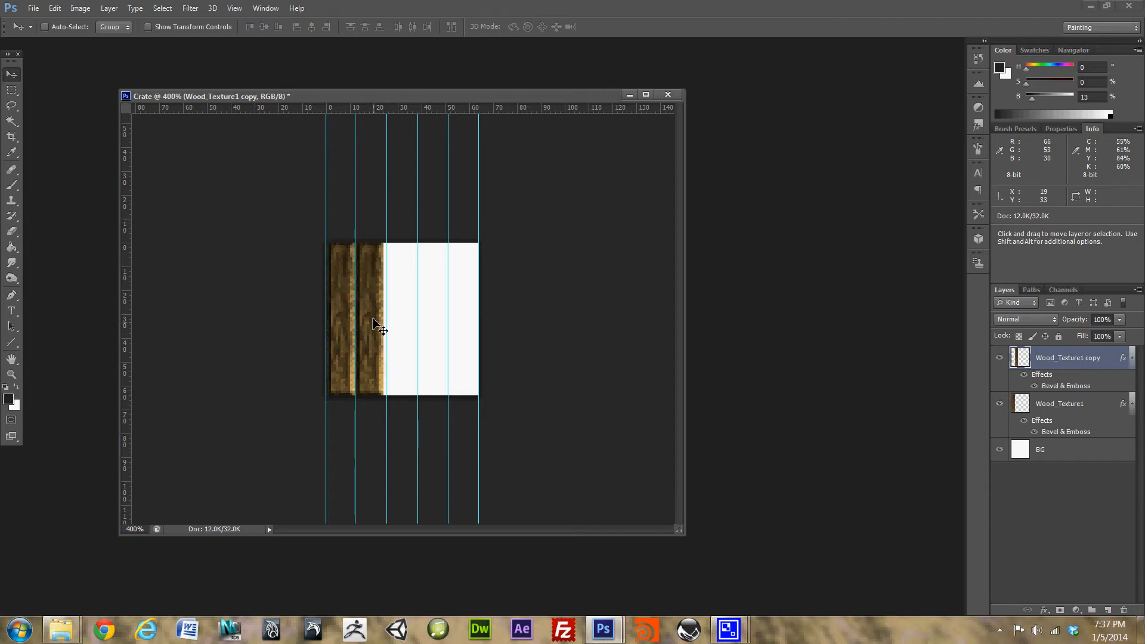
pyautogui.press('z')
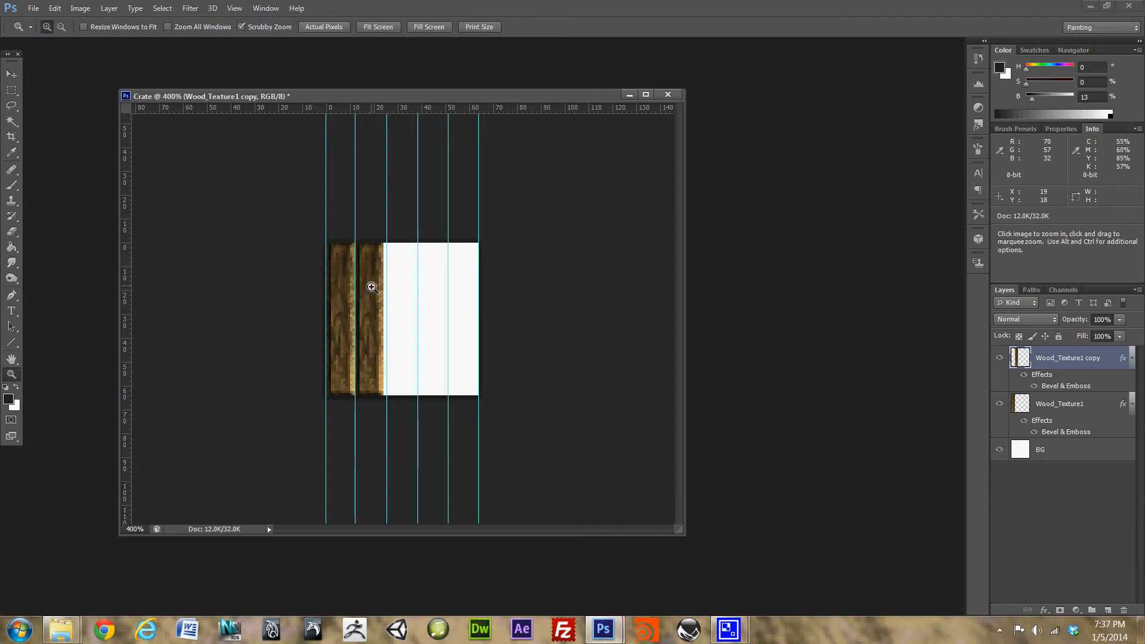
pyautogui.click(371, 290)
pyautogui.click(371, 289)
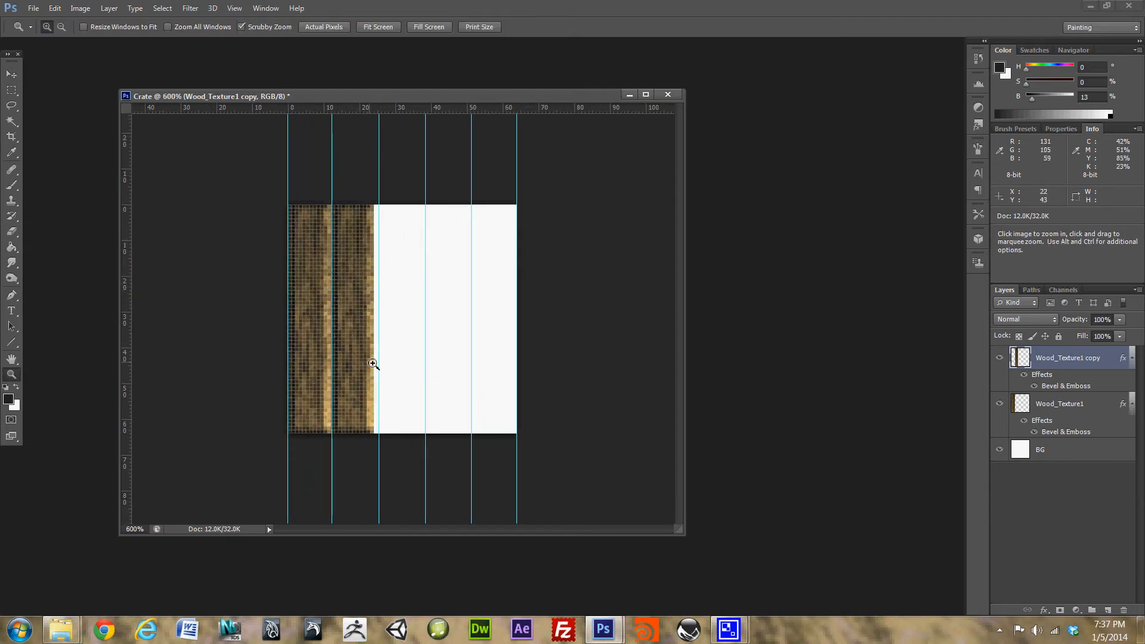
pyautogui.press('t')
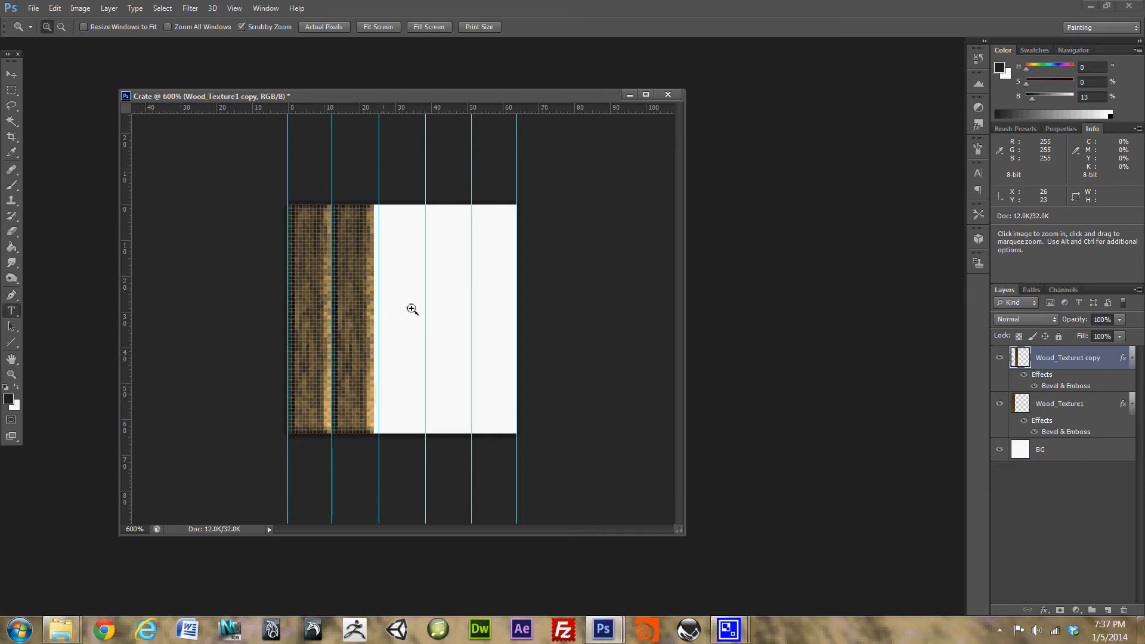
# - Save the document as Crate_Tut in Photoshop format in the Textures folder, with Maximize Compatibility on
pyautogui.click(169, 8)
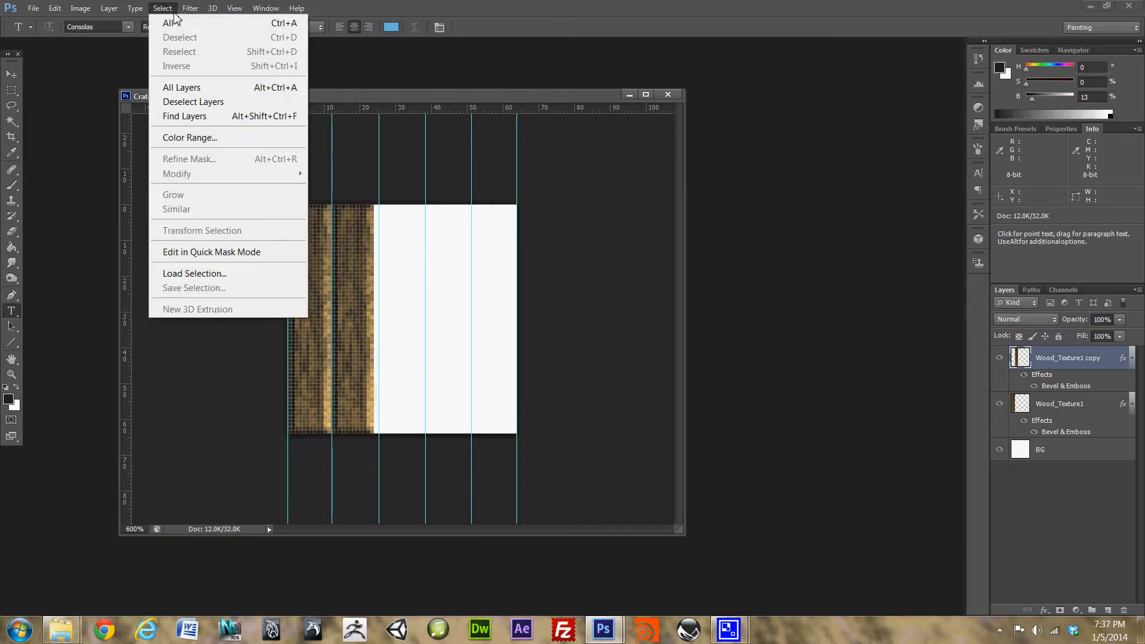
pyautogui.moveTo(205, 12)
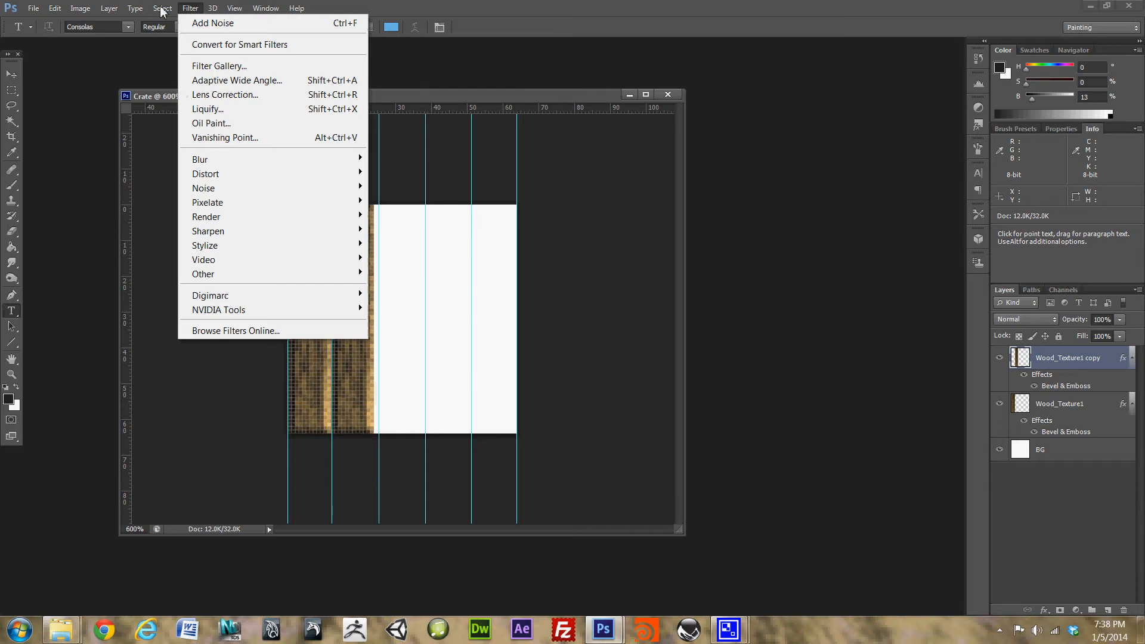
pyautogui.moveTo(167, 11)
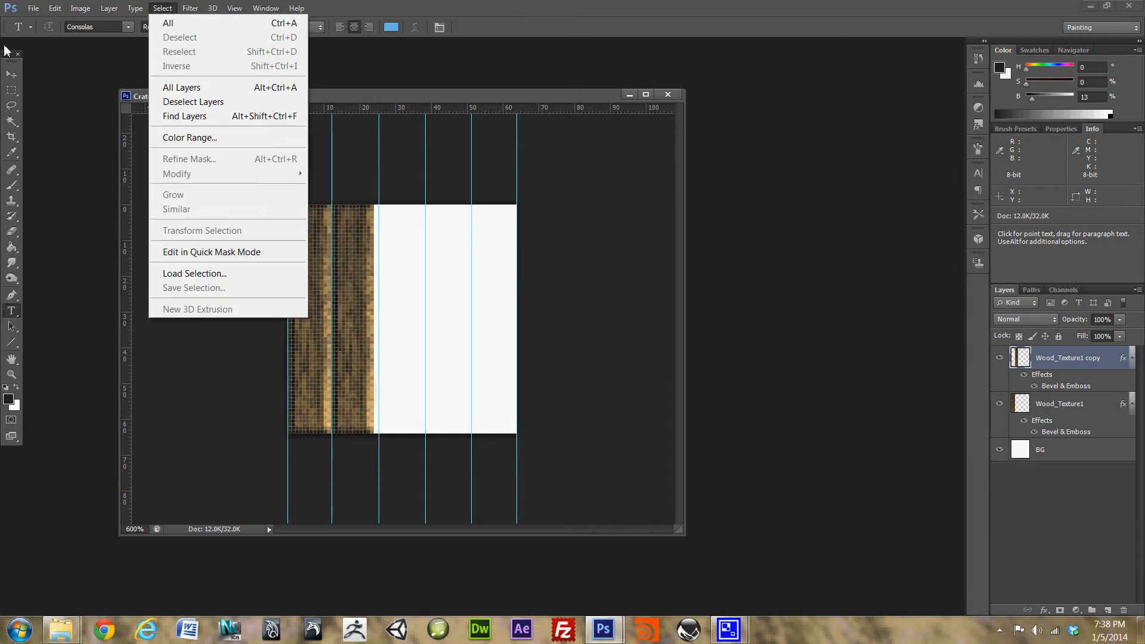
pyautogui.moveTo(40, 11)
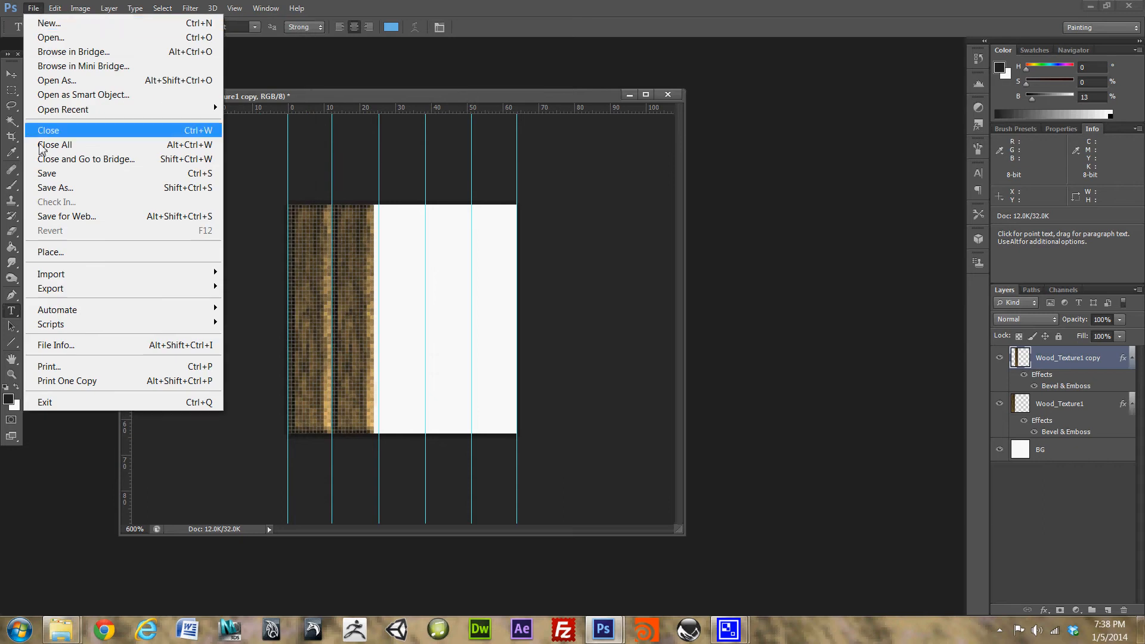
pyautogui.click(82, 189)
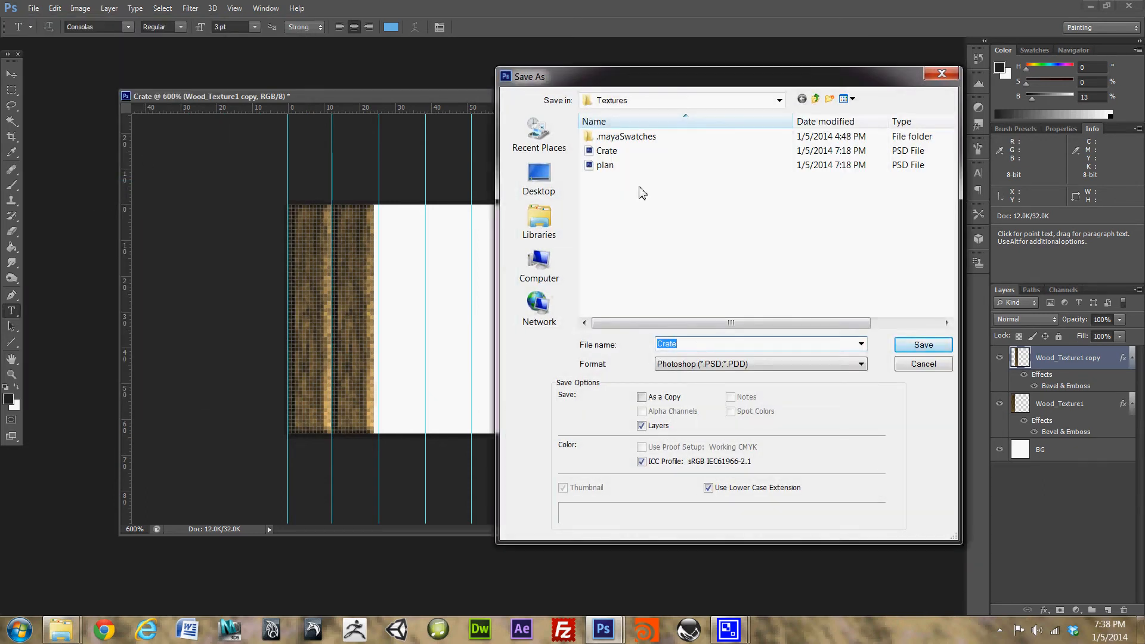
pyautogui.click(694, 345)
pyautogui.write('T')
pyautogui.press('BackSpace')
pyautogui.write('_')
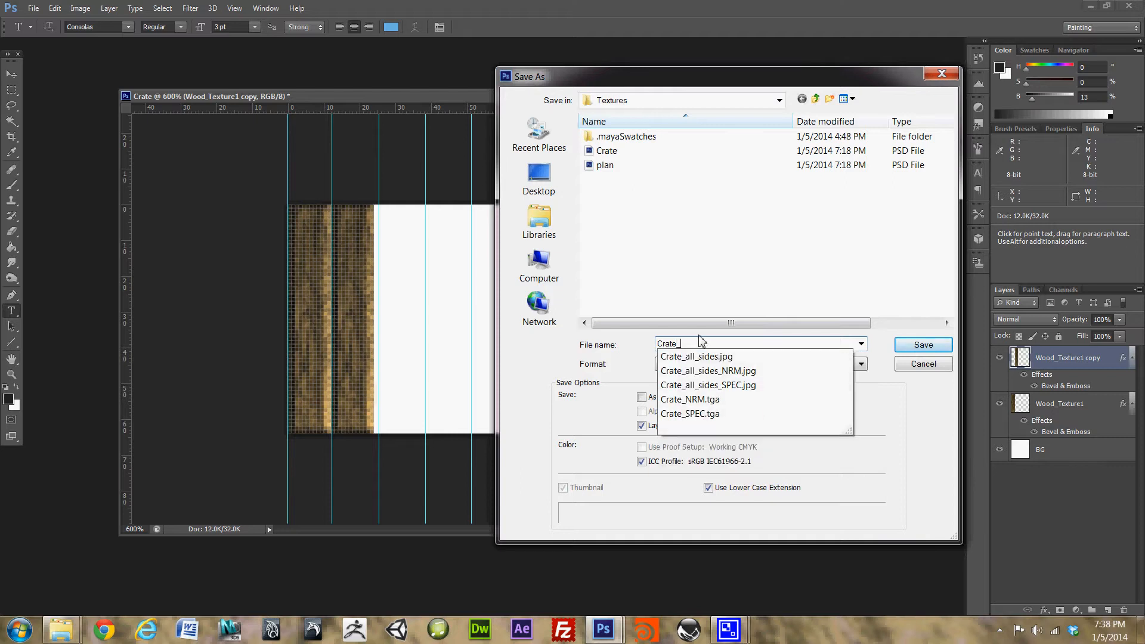
pyautogui.write('Tut')
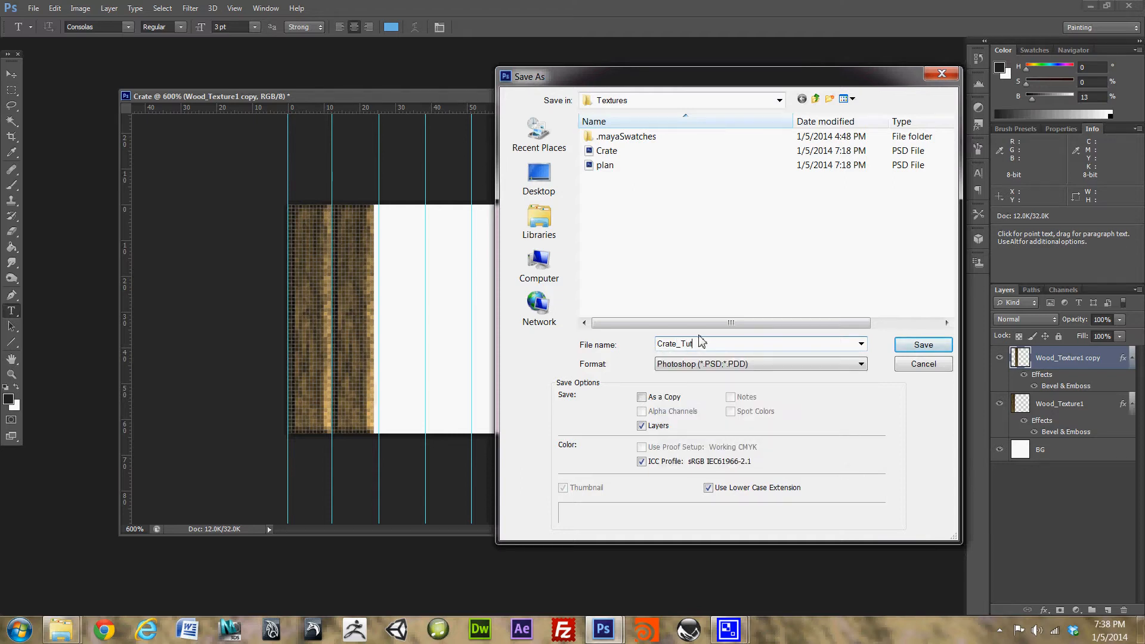
pyautogui.click(921, 345)
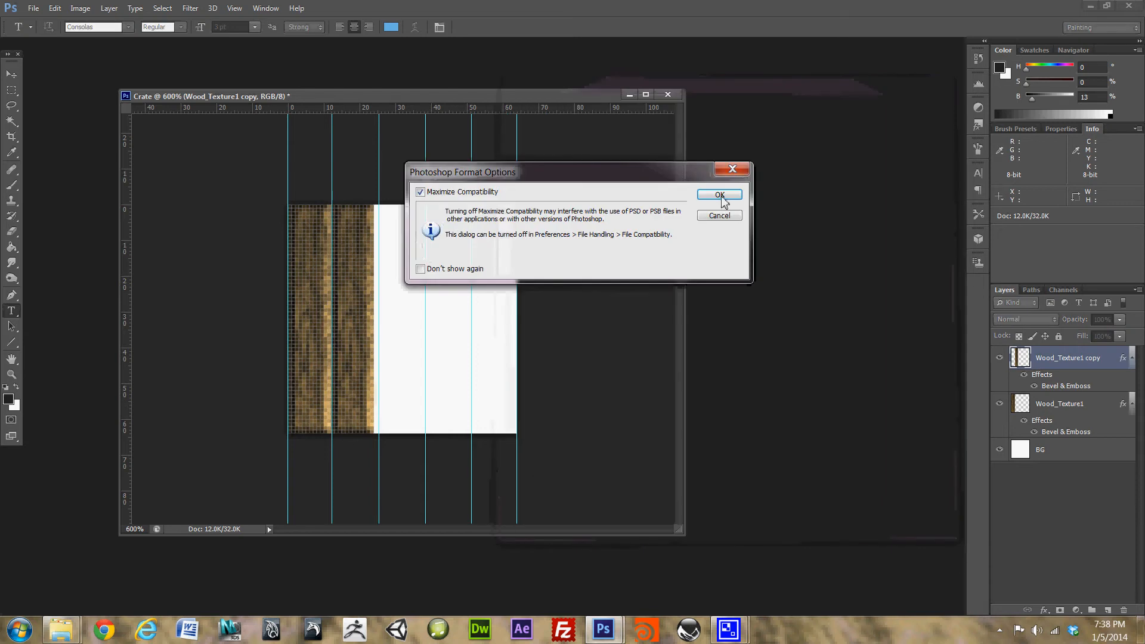
pyautogui.click(722, 195)
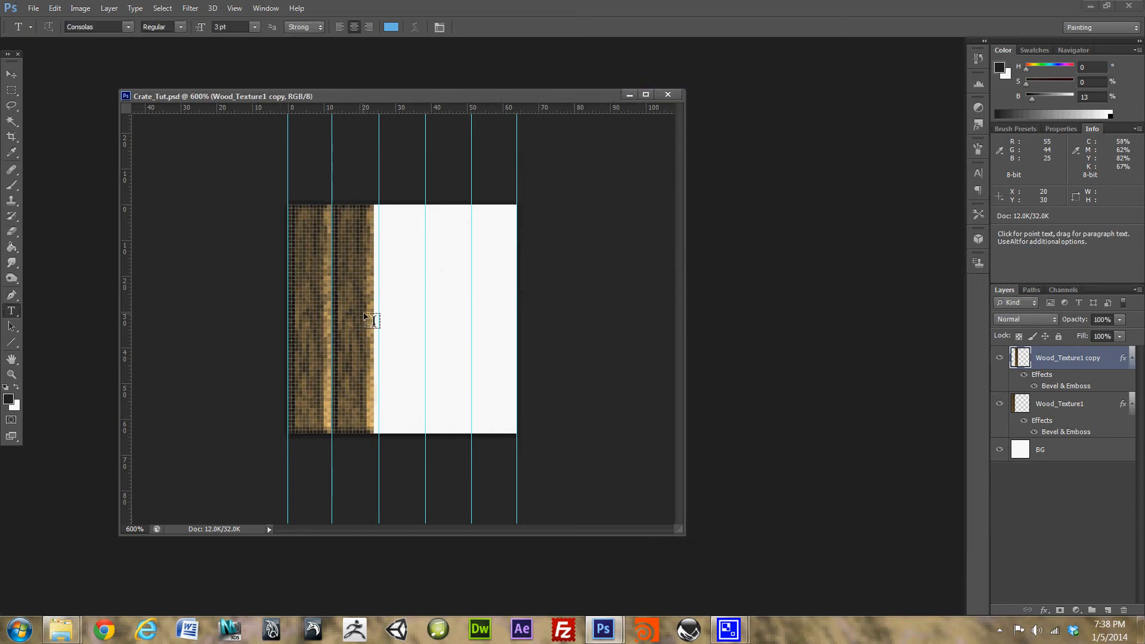
# - Turn off snapping for the document
pyautogui.hotkey('ctrl', 't')
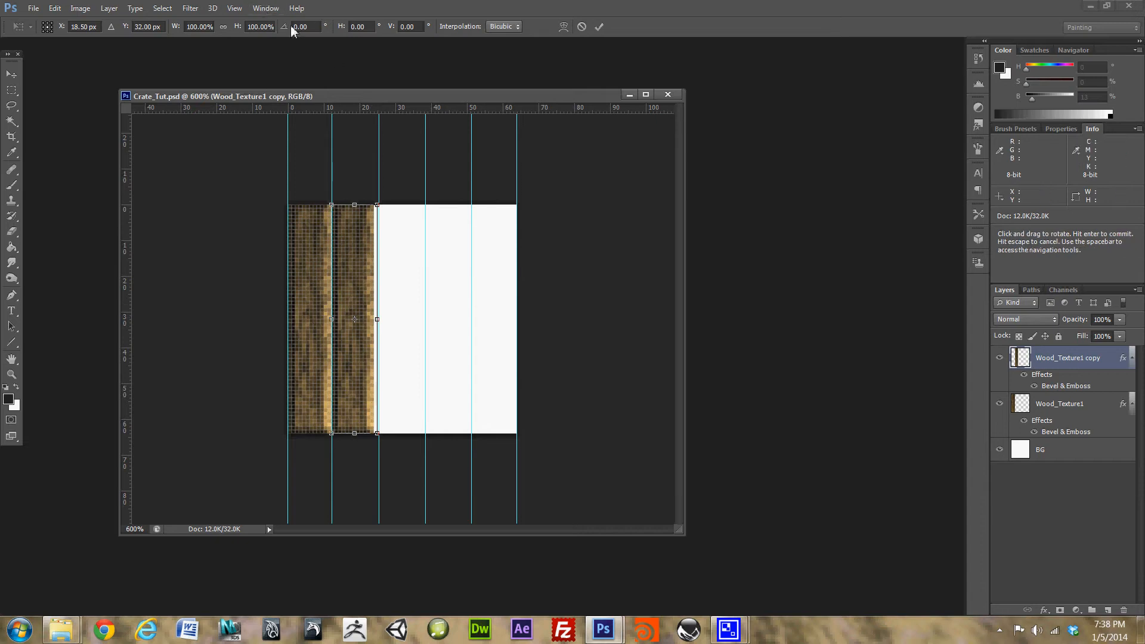
pyautogui.press('Return')
pyautogui.press('t')
pyautogui.click(214, 9)
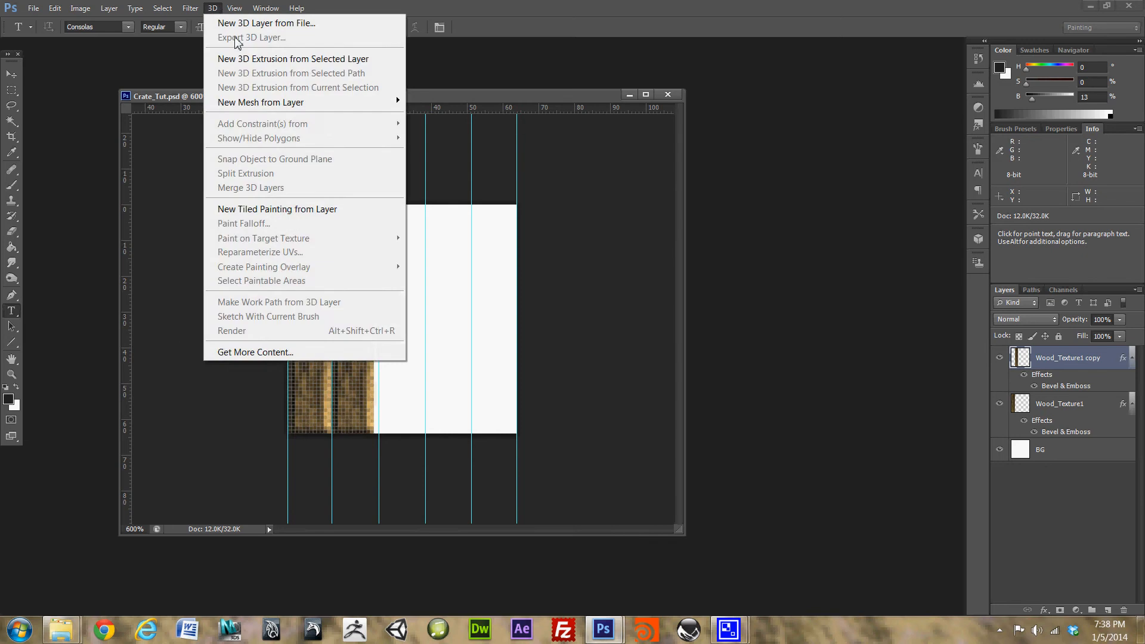
pyautogui.moveTo(234, 8)
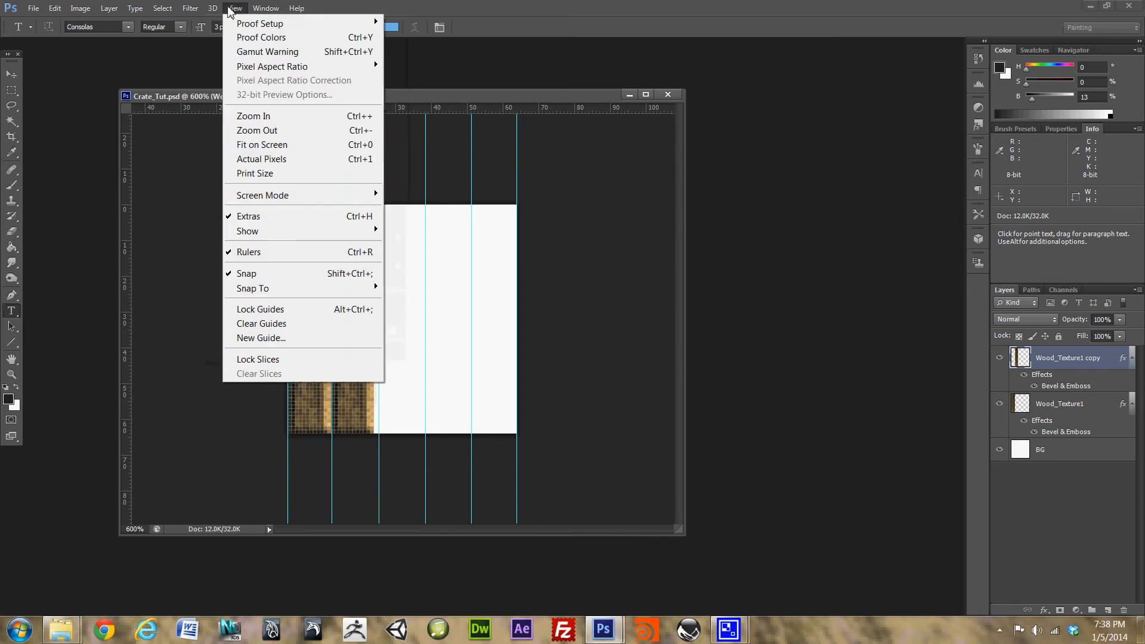
pyautogui.click(263, 275)
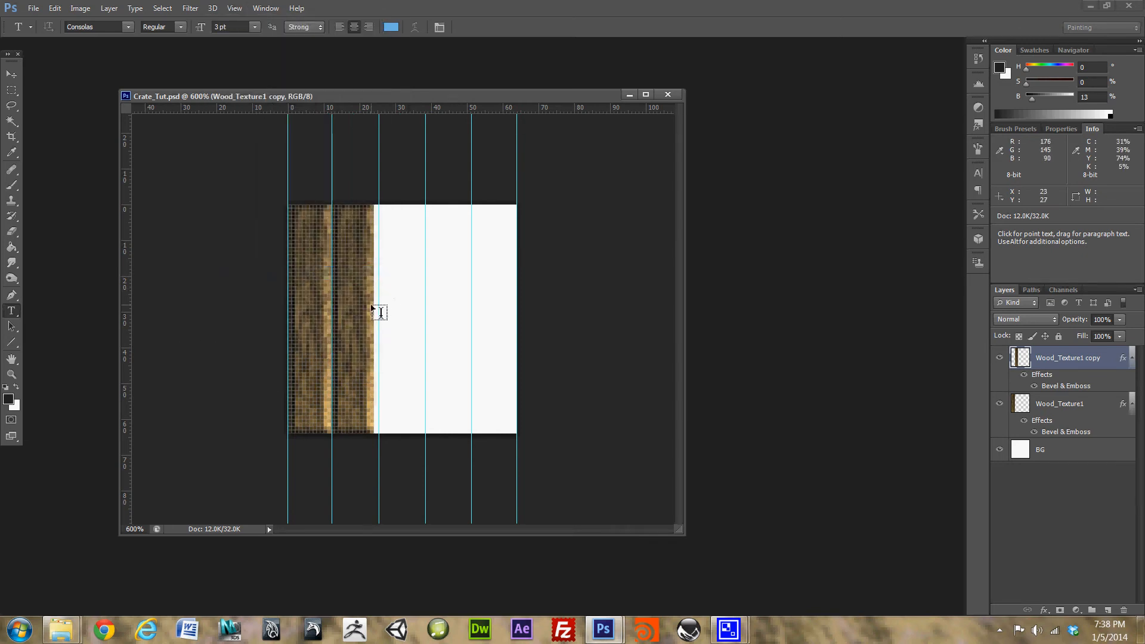
# - Widen the second plank to 107.69% so its outer edge reaches the third vertical guide
pyautogui.hotkey('ctrl', 't')
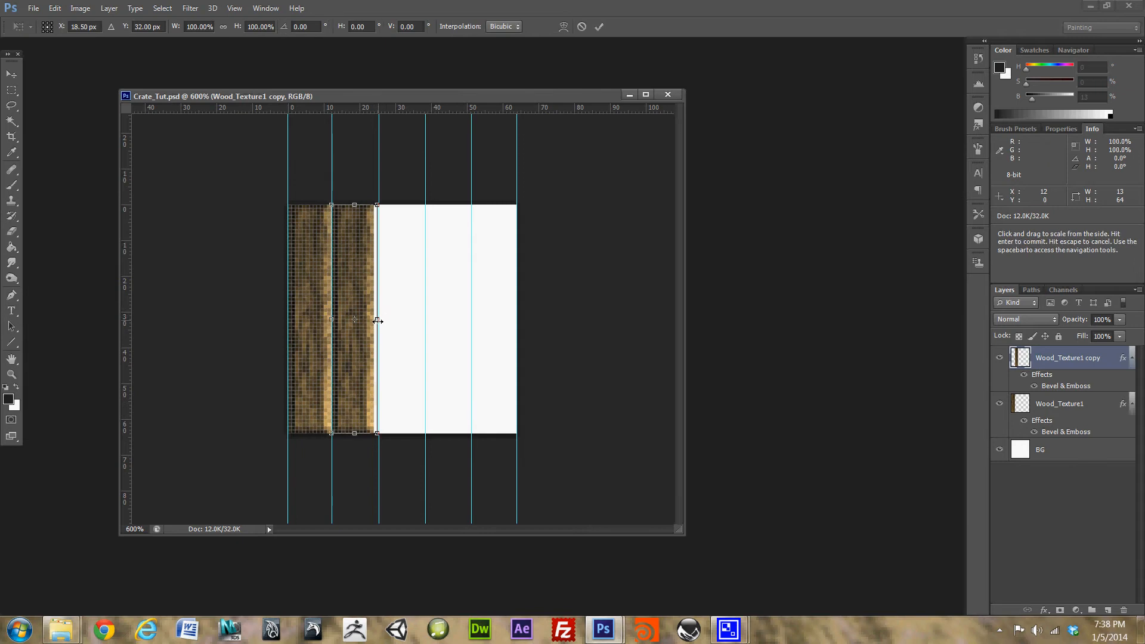
pyautogui.moveTo(379, 322); pyautogui.dragTo(382, 322)
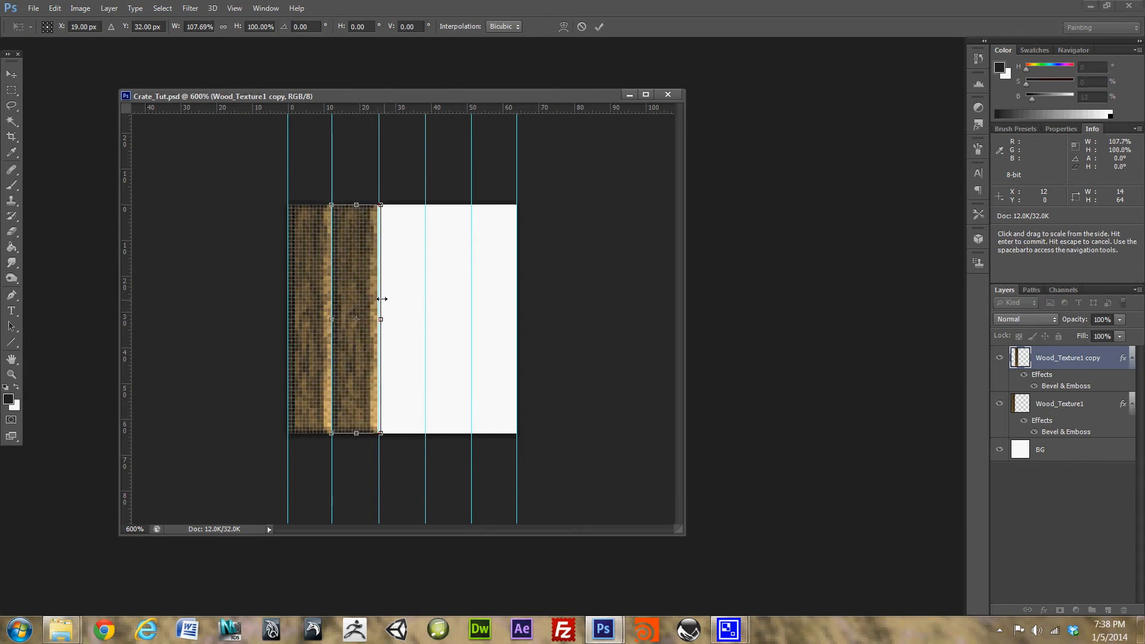
pyautogui.press('Return')
pyautogui.press('t')
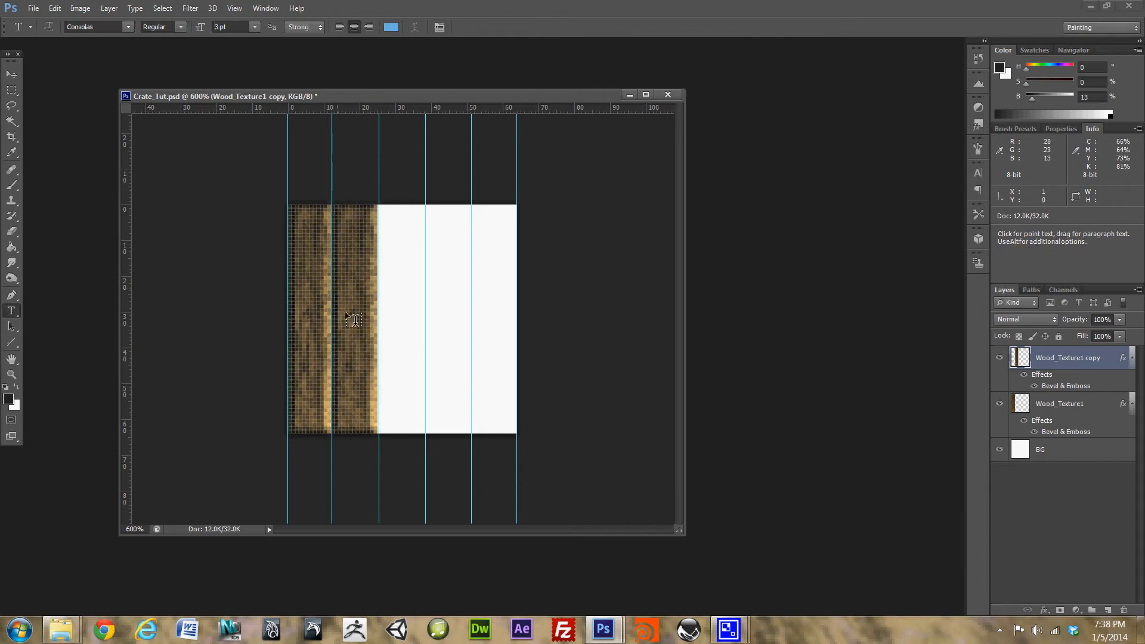
# - Place a copy of the second plank, rotated 180°, in the third gap between the vertical guides
pyautogui.press('v')
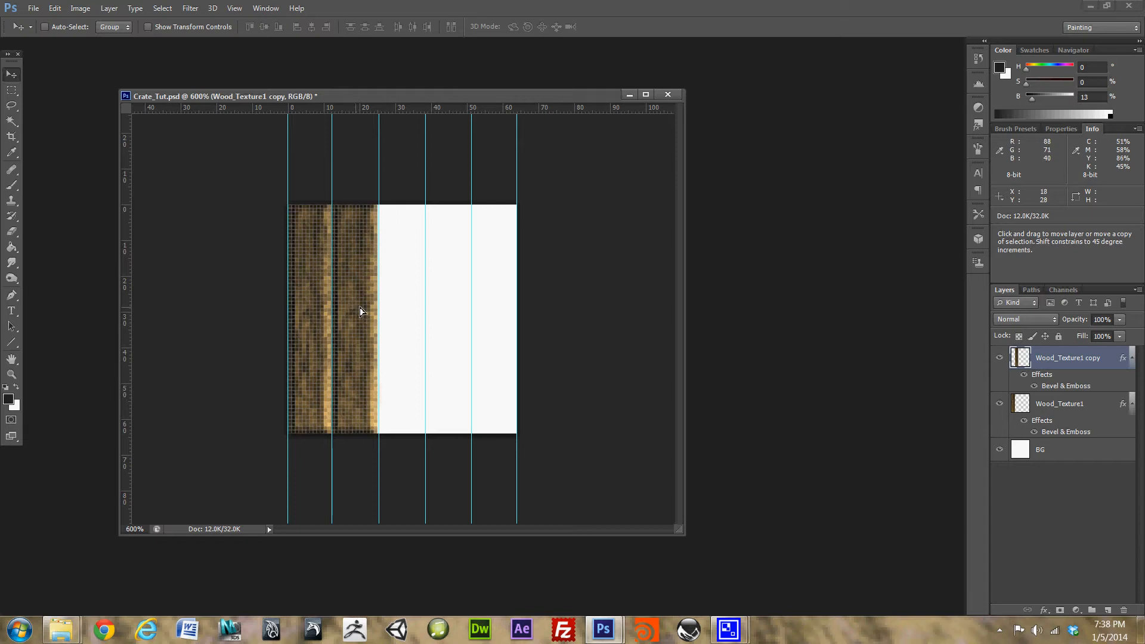
pyautogui.moveTo(360, 310); pyautogui.dragTo(404, 312)
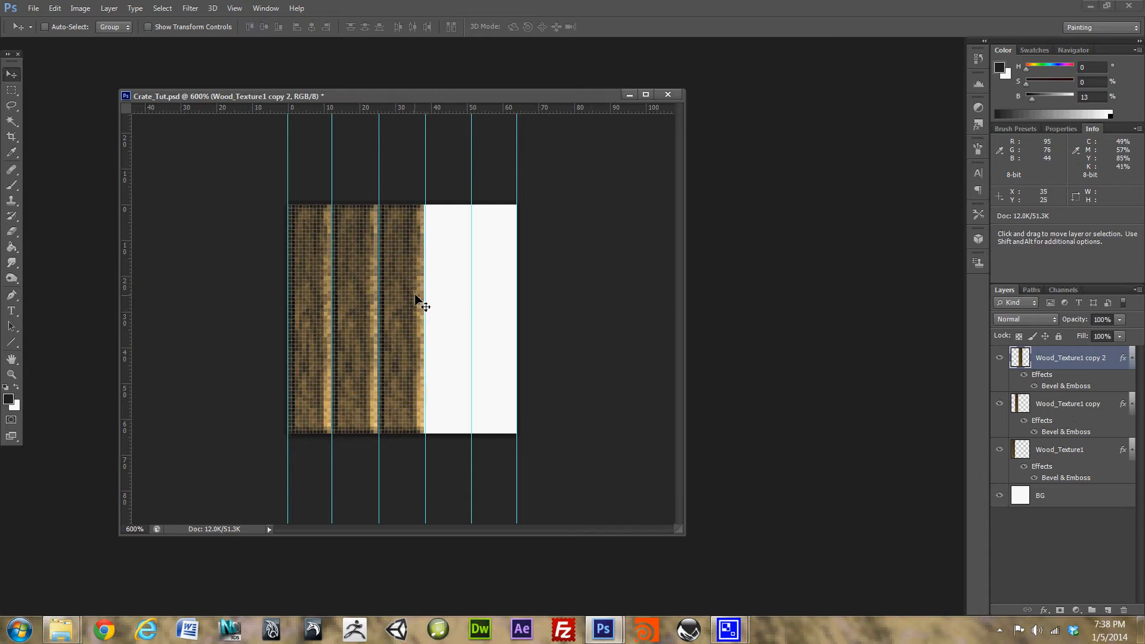
pyautogui.hotkey('ctrl', 't')
pyautogui.moveTo(458, 296); pyautogui.dragTo(231, 391)
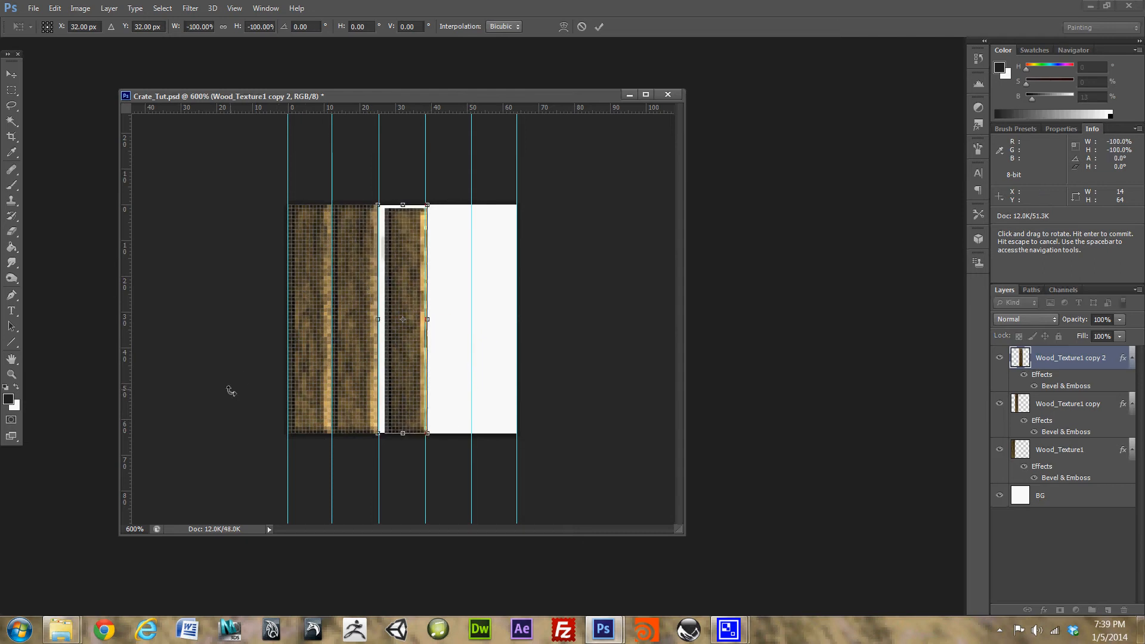
pyautogui.press('Return')
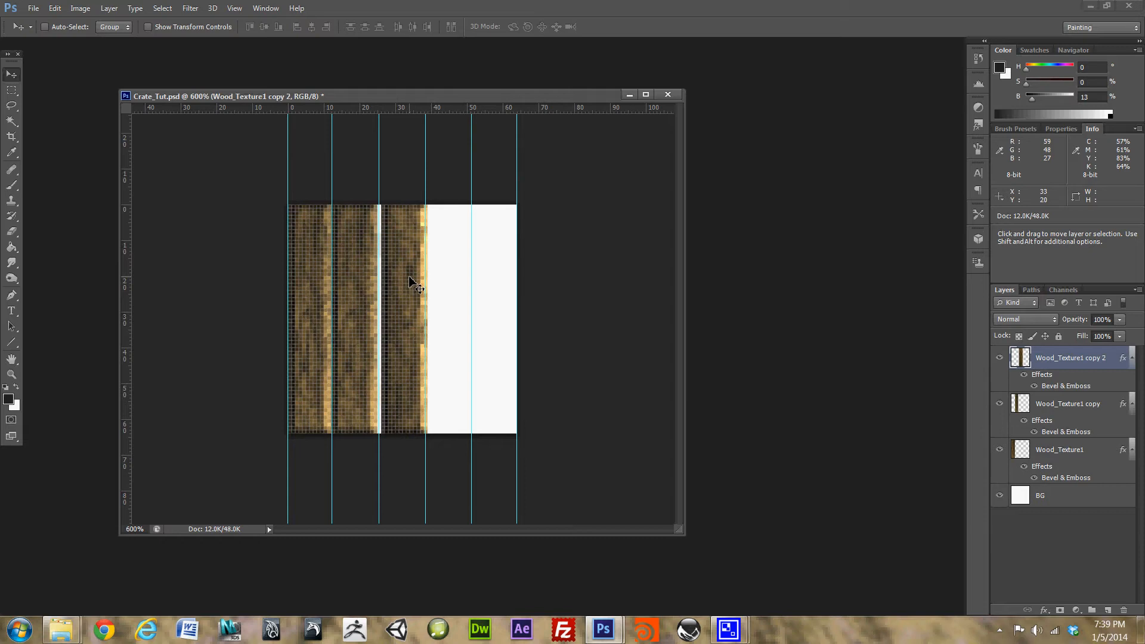
pyautogui.moveTo(406, 278); pyautogui.dragTo(413, 276)
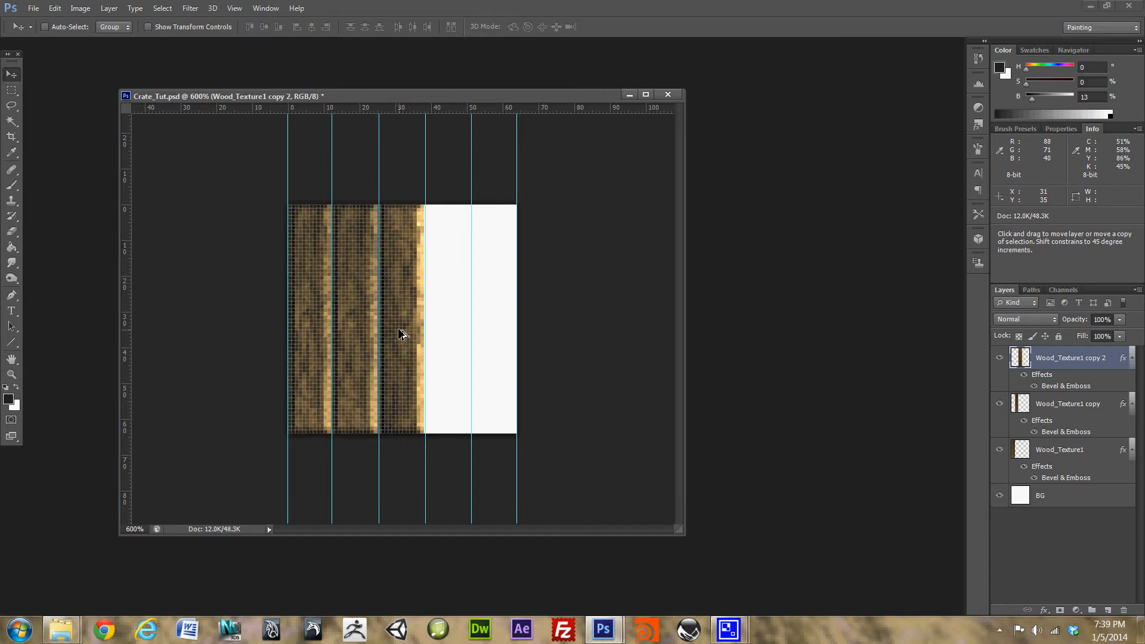
# - Duplicate the third plank 13 px over into the fourth gap and the second plank into the fifth gap between the guides
pyautogui.keyDown('alt'); pyautogui.moveTo(401, 334); pyautogui.dragTo(448, 330); pyautogui.keyUp('alt')
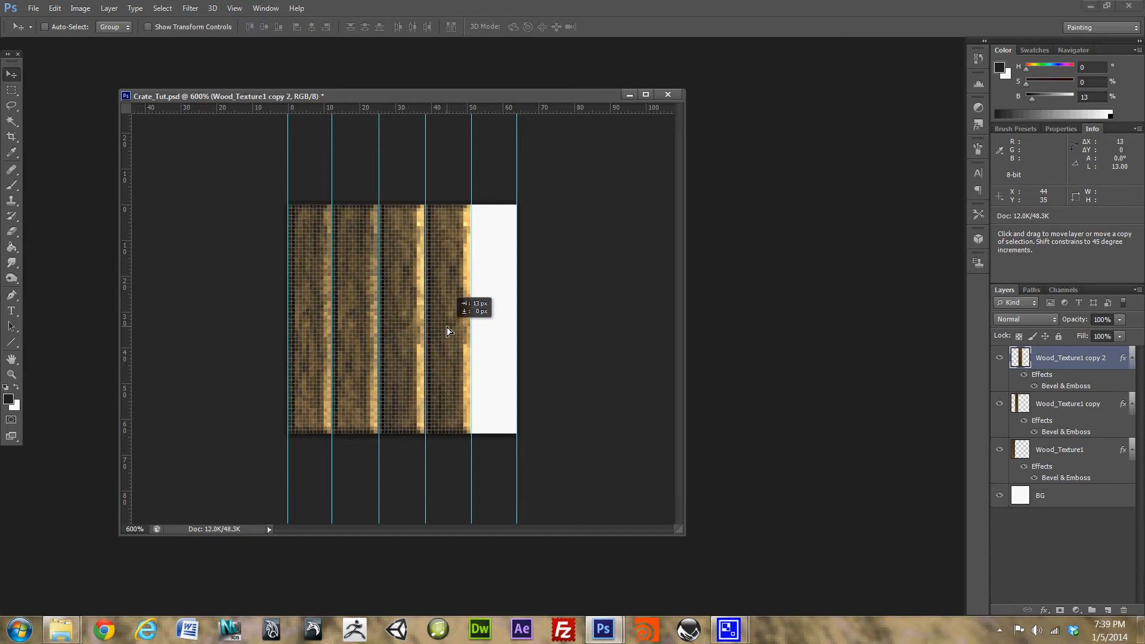
pyautogui.keyDown('alt'); pyautogui.moveTo(449, 331); pyautogui.dragTo(449, 331); pyautogui.keyUp('alt')
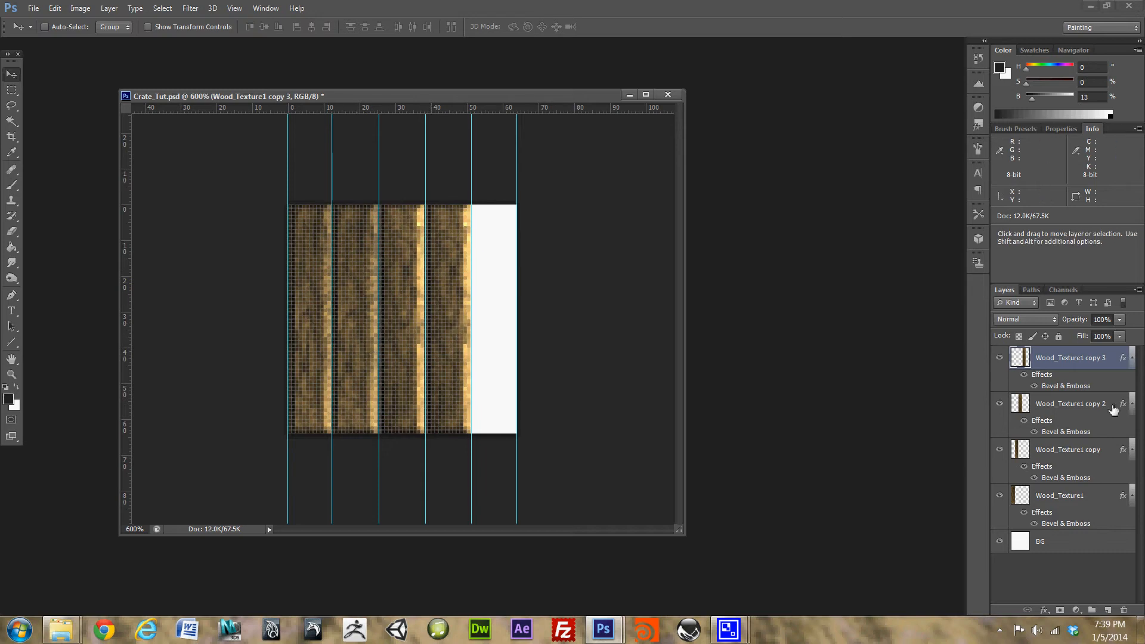
pyautogui.click(1092, 407)
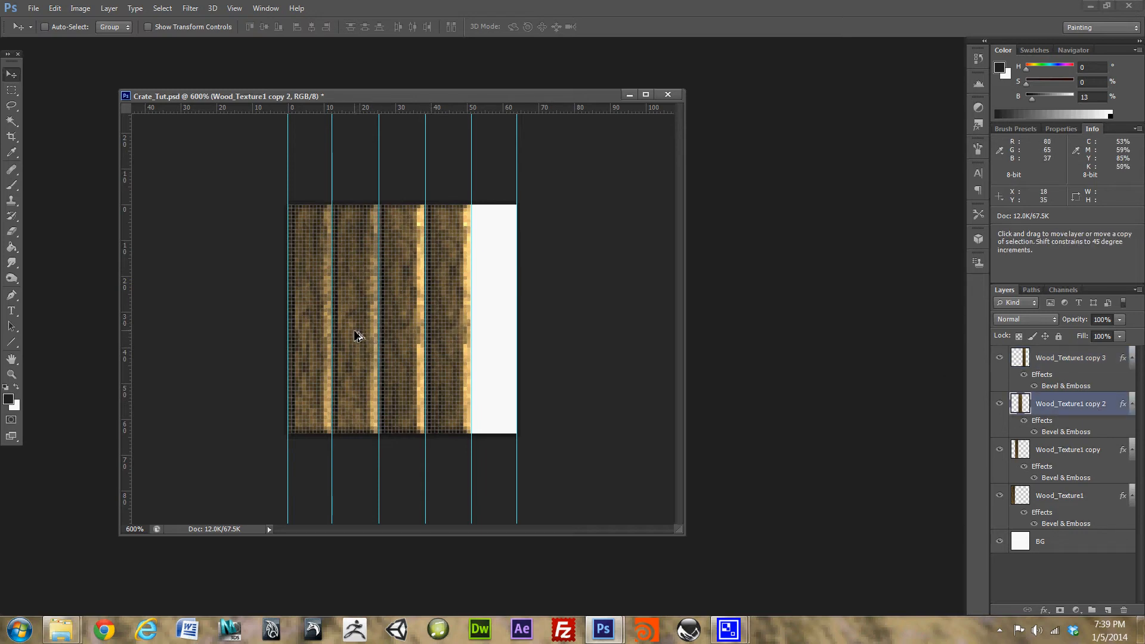
pyautogui.moveTo(354, 336); pyautogui.dragTo(500, 338)
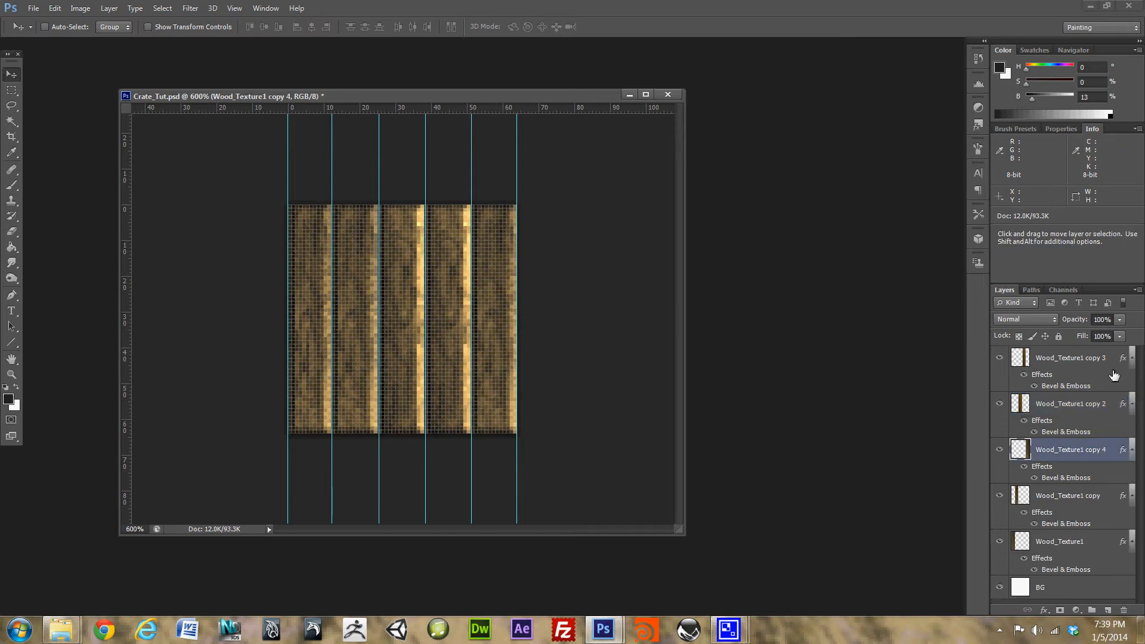
# - Hide the guides and pixel grid over the crate texture by turning off the document's extras
pyautogui.click(212, 8)
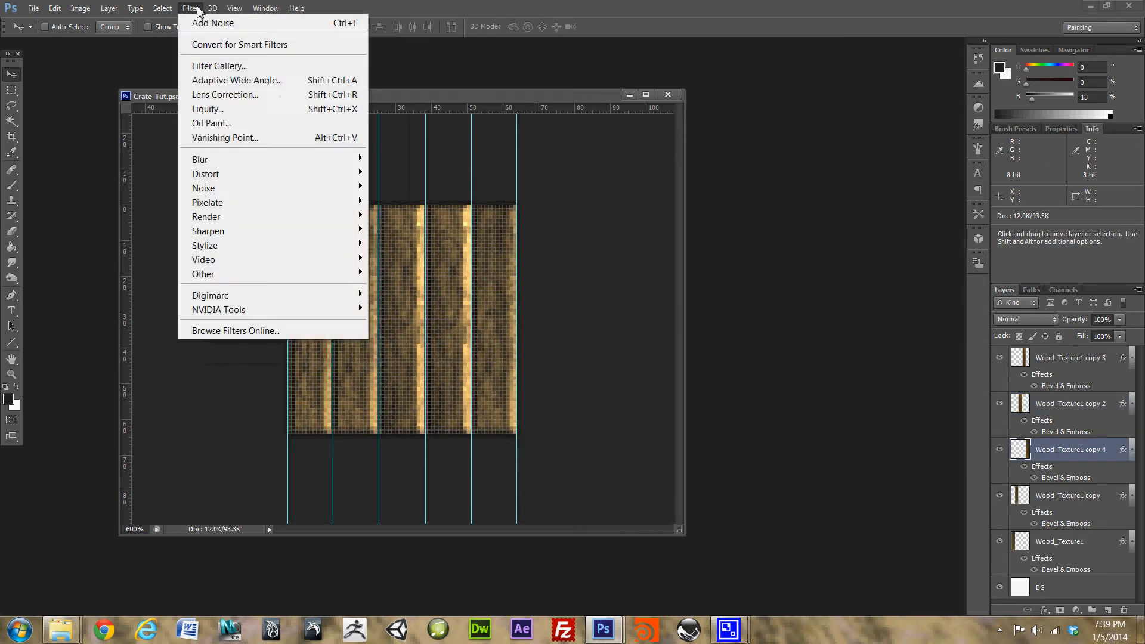
pyautogui.moveTo(215, 9)
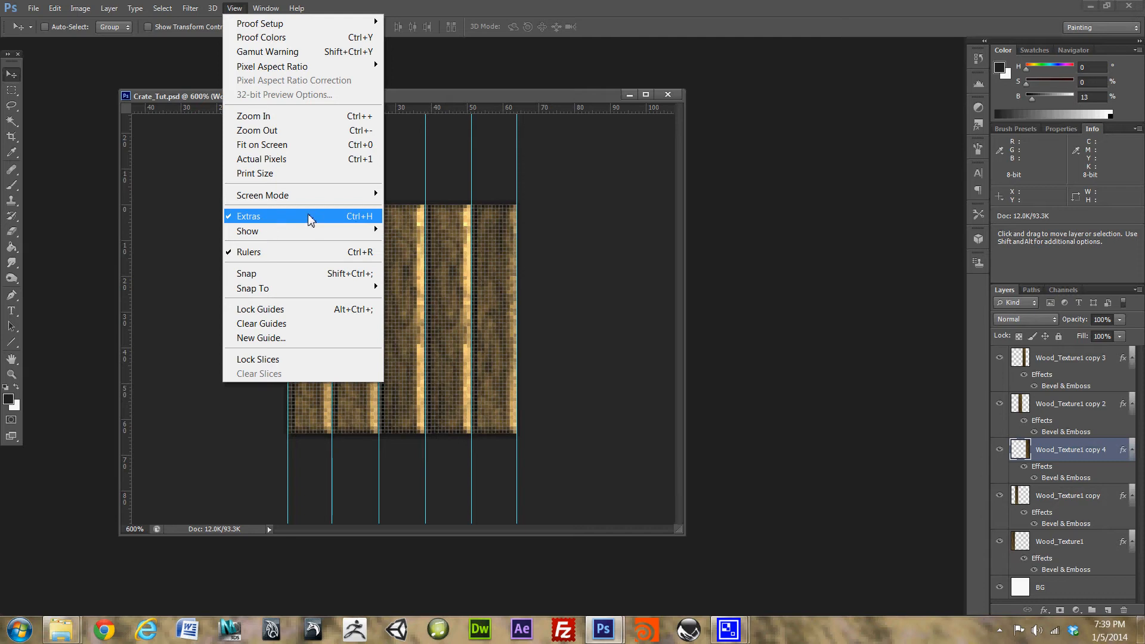
pyautogui.click(284, 219)
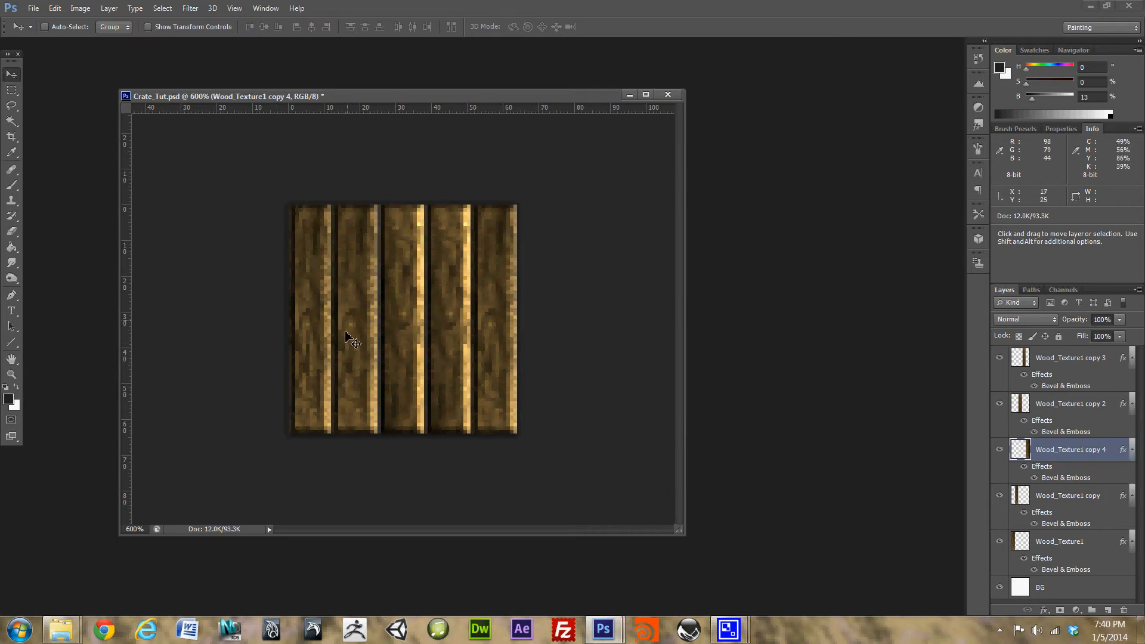
# - Inspect the five-plank texture at several zoom levels to judge how the bevels and gaps read
pyautogui.press('z')
pyautogui.hotkey('ctrl', '-')
pyautogui.hotkey('ctrl', '-')
pyautogui.hotkey('ctrl', '-')
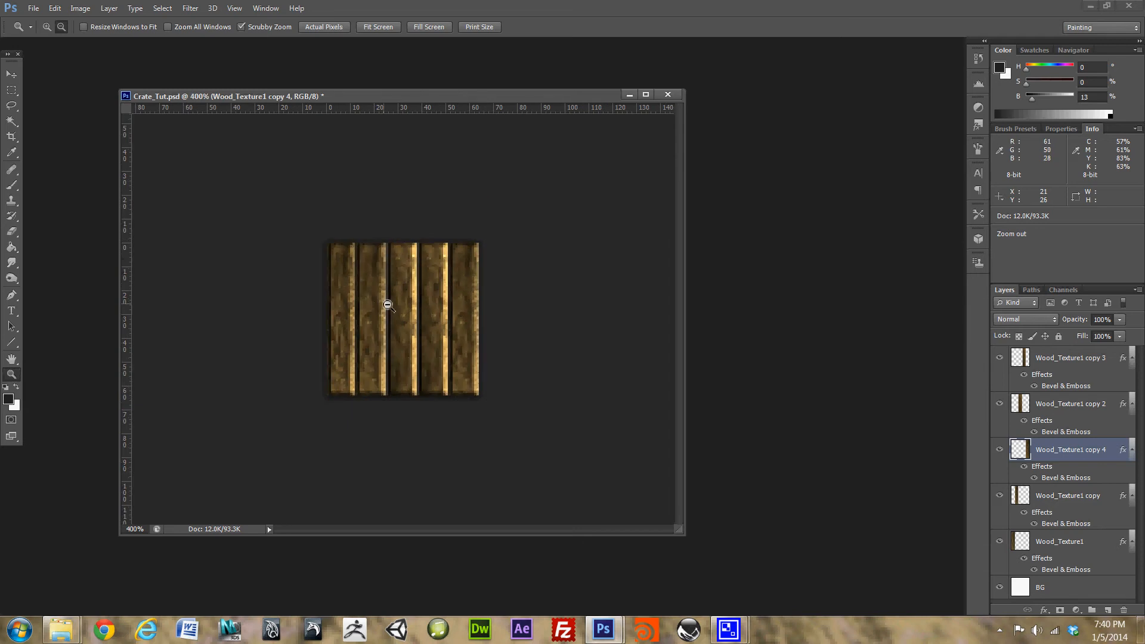
pyautogui.keyDown('alt'); pyautogui.click(430, 310); pyautogui.keyUp('alt')
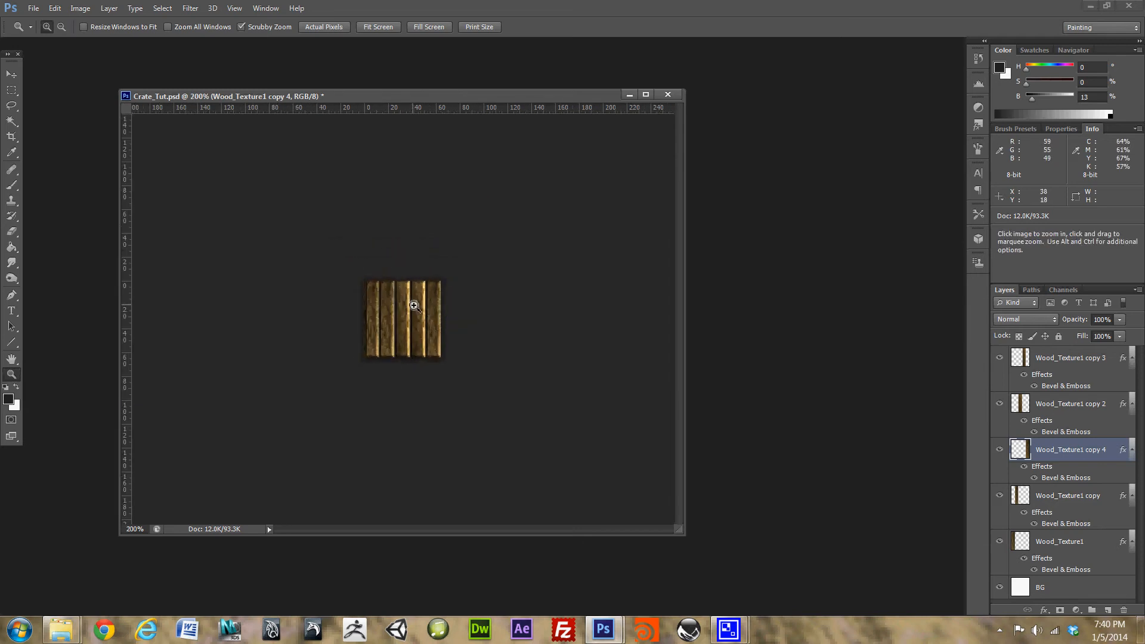
pyautogui.click(412, 310)
pyautogui.click(414, 314)
pyautogui.click(414, 315)
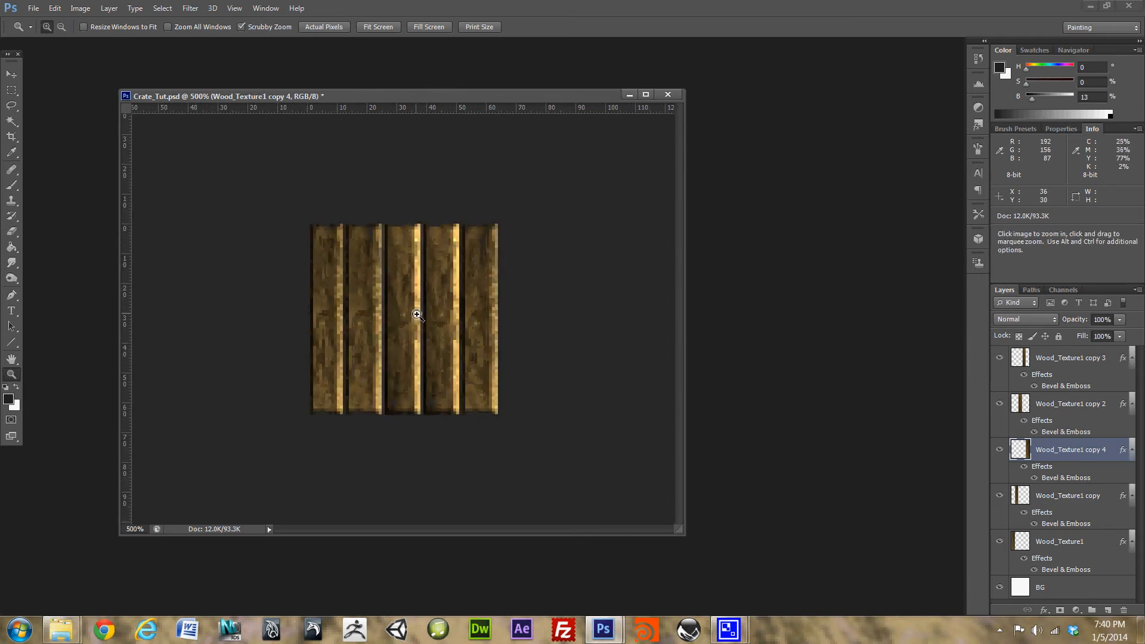
pyautogui.keyDown('alt'); pyautogui.click(407, 297); pyautogui.keyUp('alt')
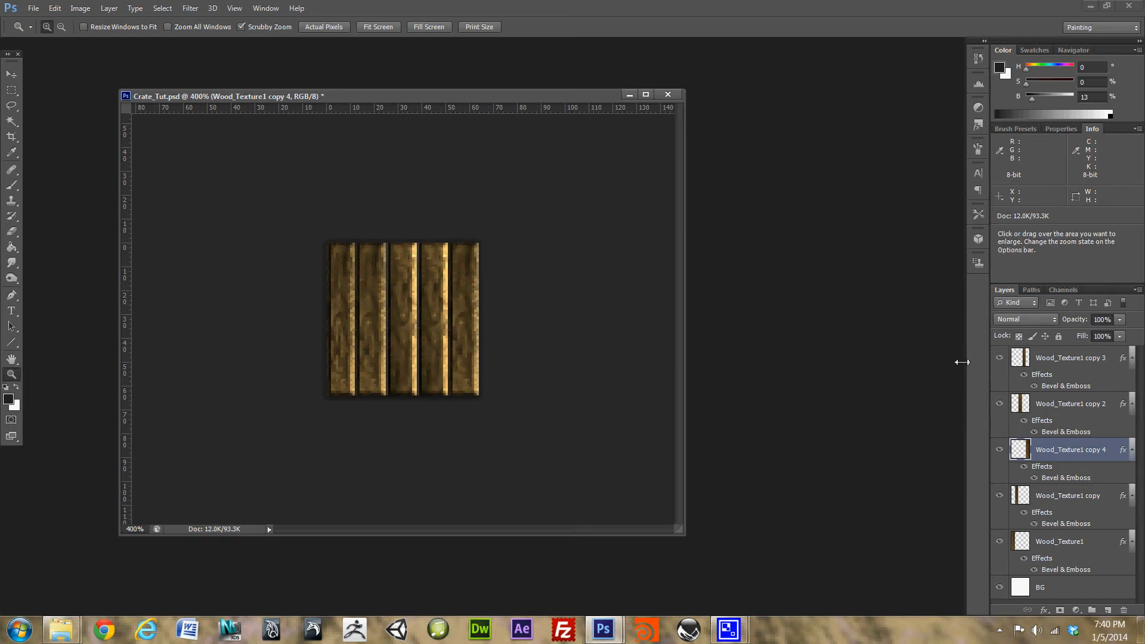
# - Select the Wood_Texture1 copy 3 layer and enlarge the document window to give more room around the texture
pyautogui.click(1049, 356)
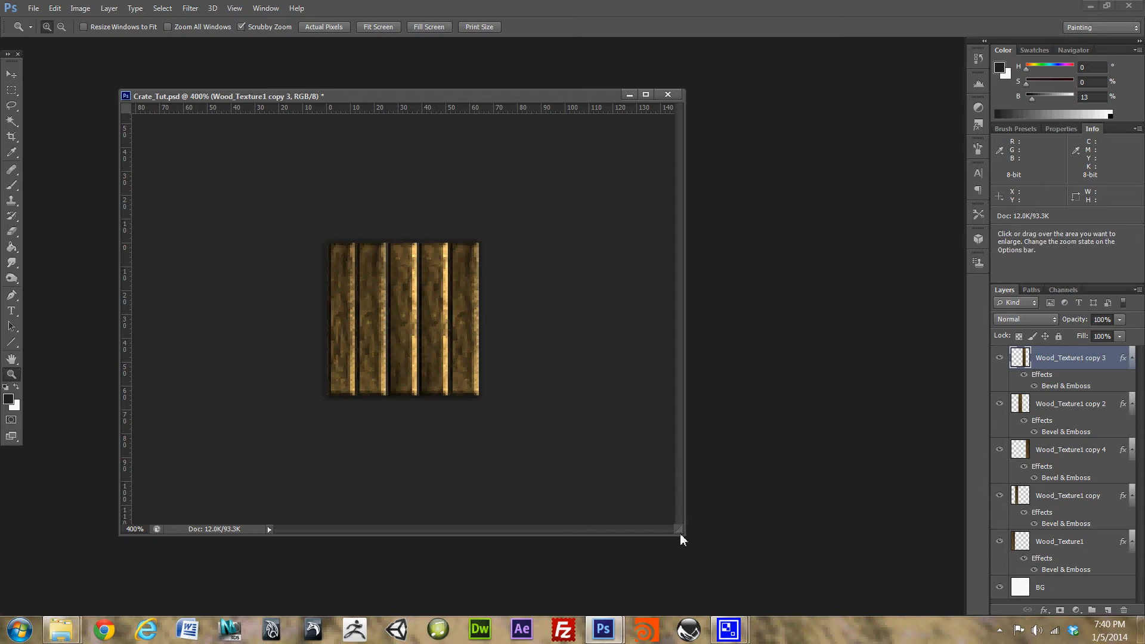
pyautogui.moveTo(680, 535); pyautogui.dragTo(775, 563)
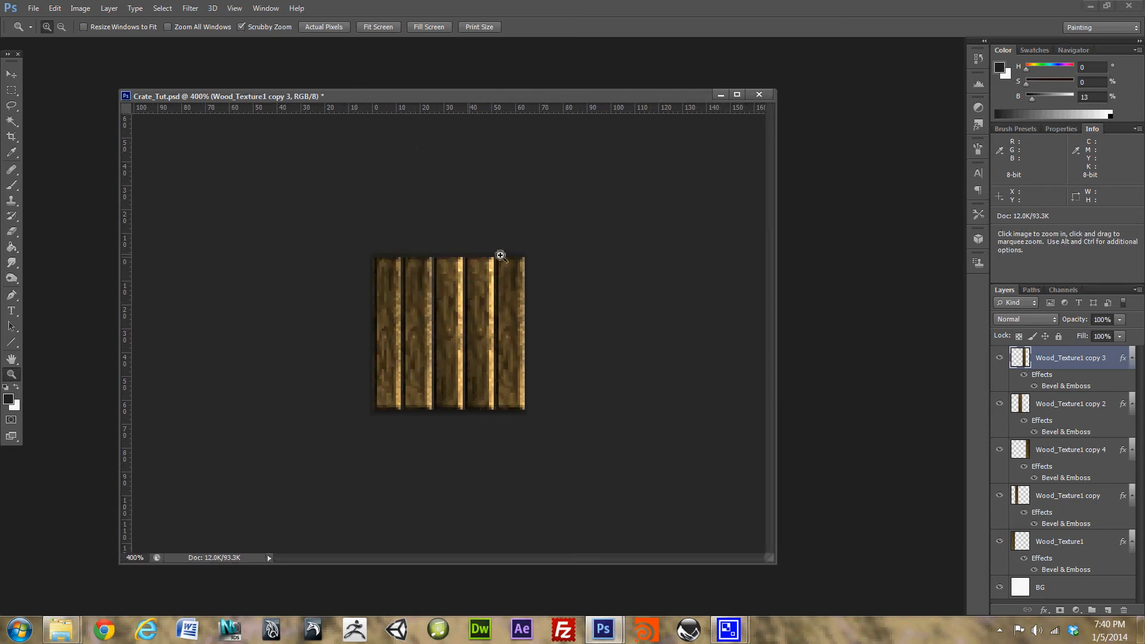
pyautogui.press('space')
# - Widen the canvas by 64 pixels relative to its current size, adding all the space to the right of the planks
pyautogui.click(163, 8)
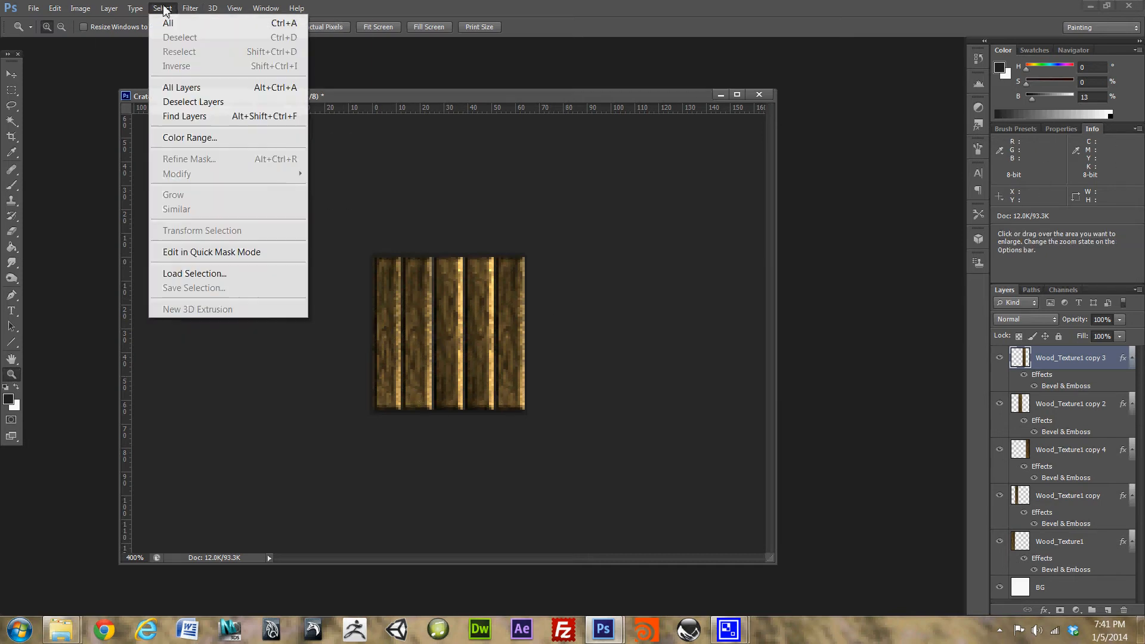
pyautogui.moveTo(144, 11)
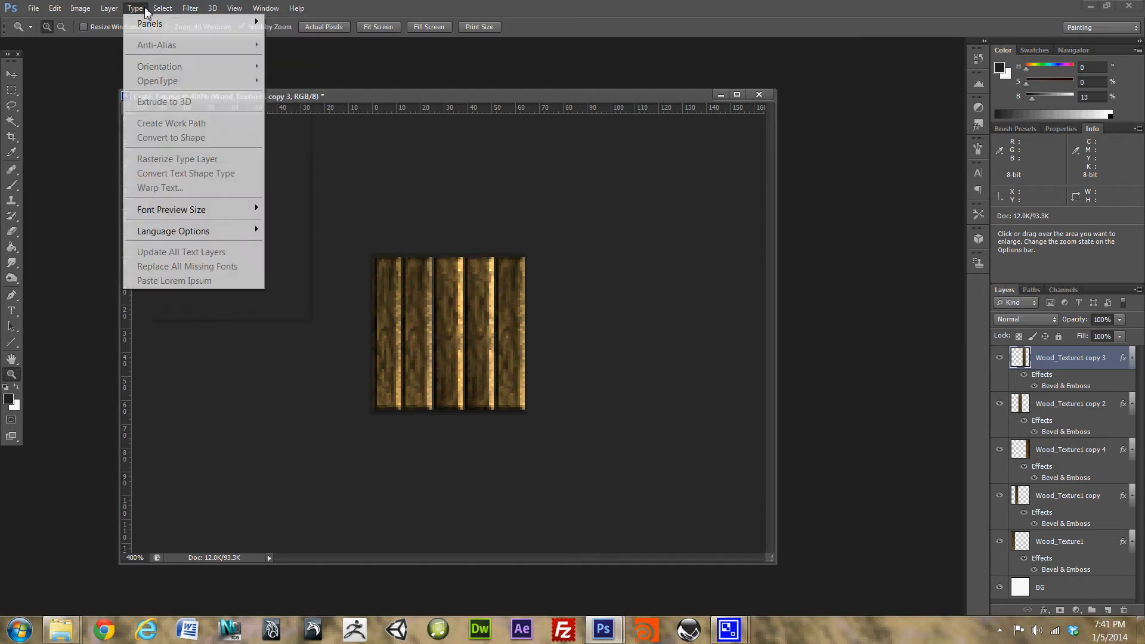
pyautogui.click(174, 9)
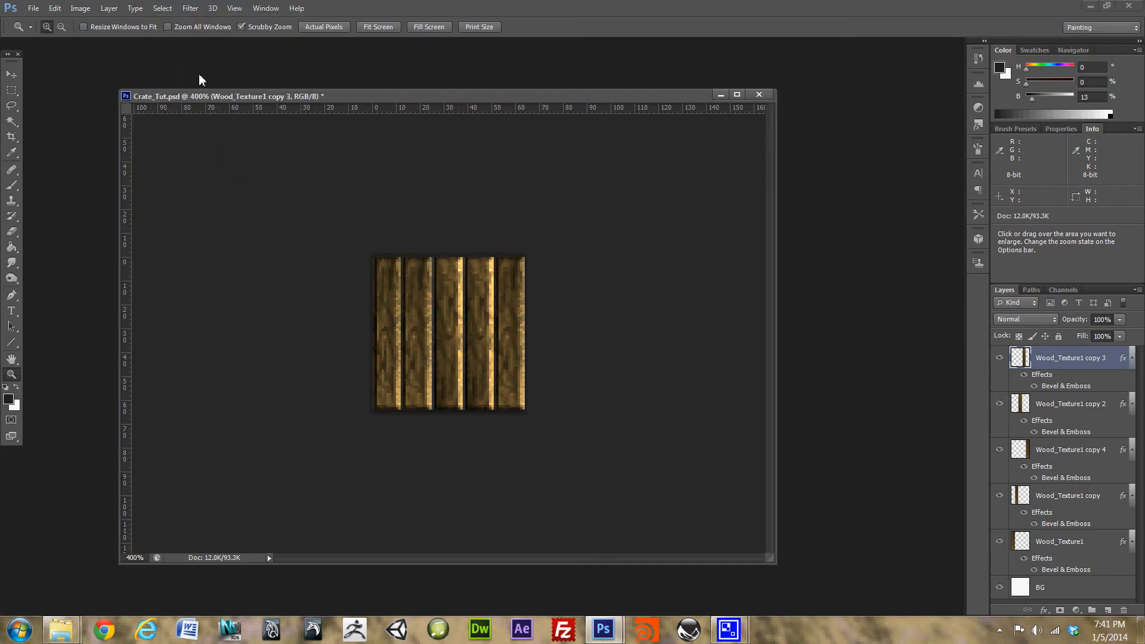
pyautogui.rightClick(237, 101)
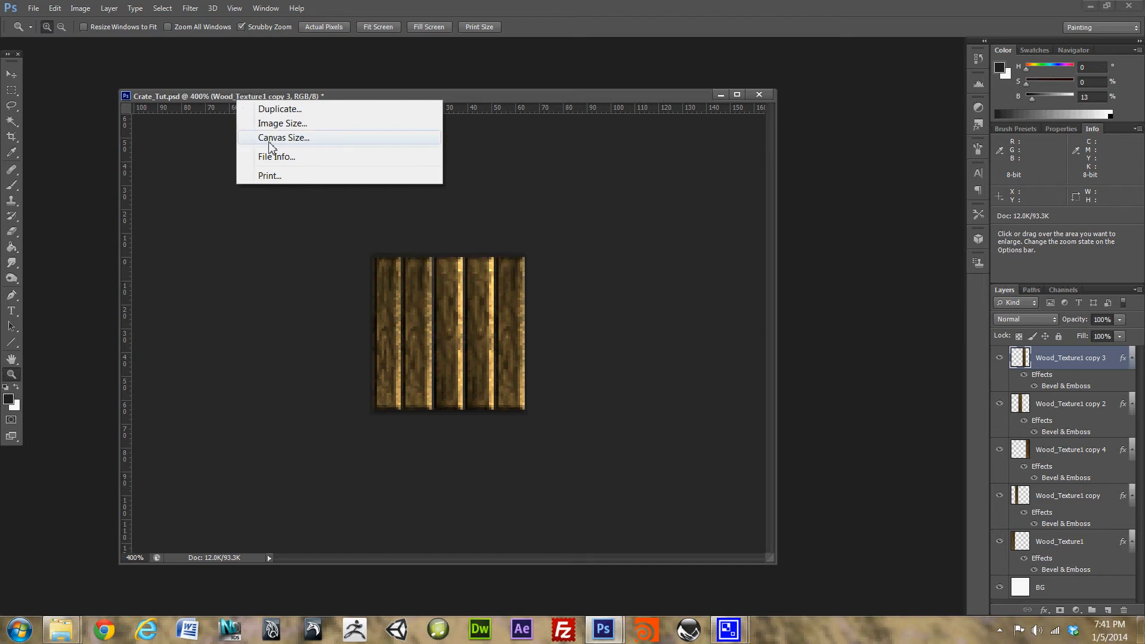
pyautogui.click(284, 138)
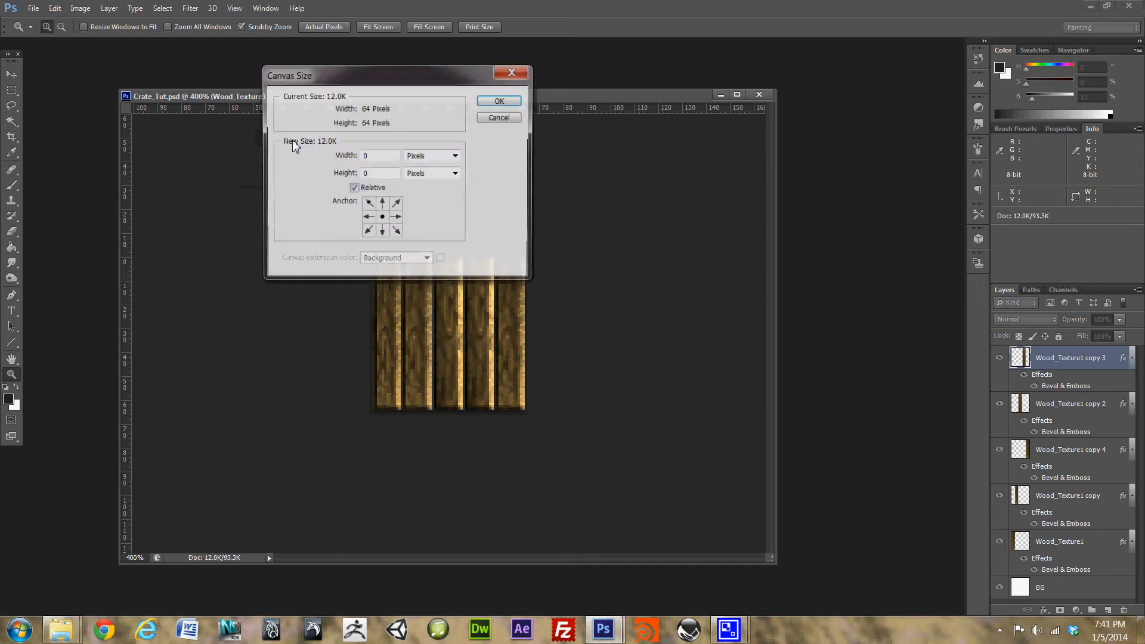
pyautogui.click(397, 218)
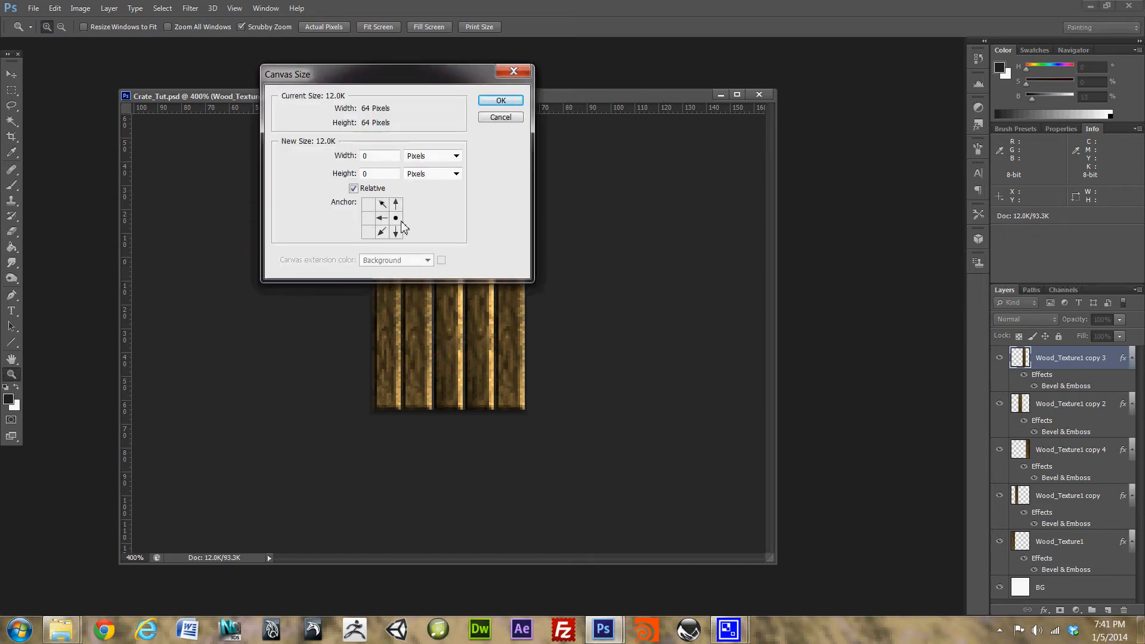
pyautogui.click(368, 218)
pyautogui.doubleClick(379, 157)
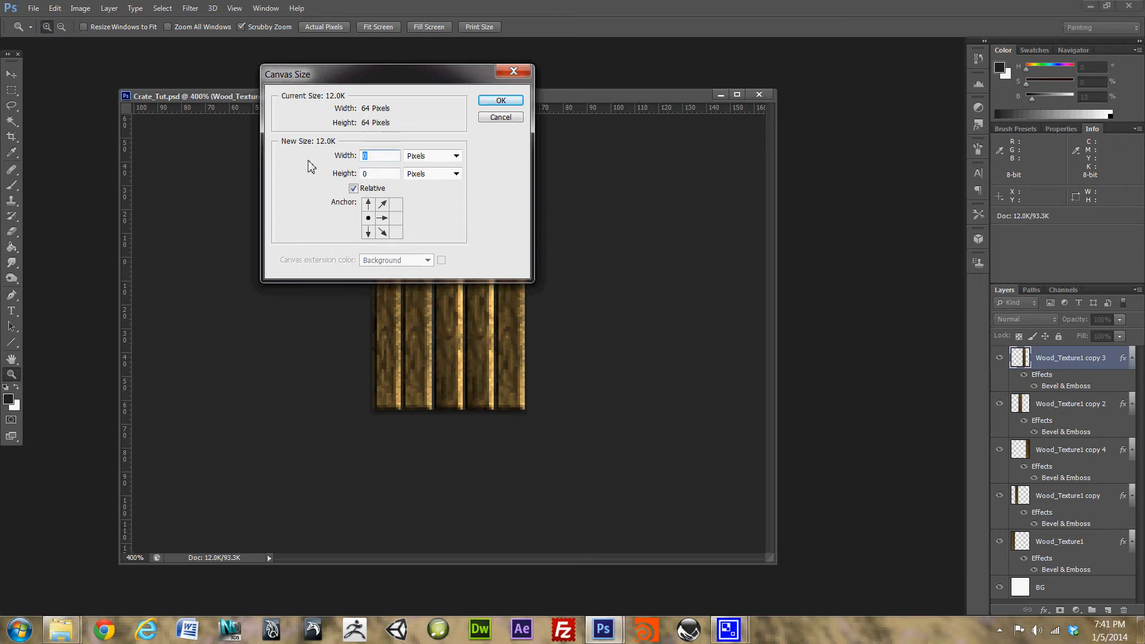
pyautogui.write('64')
pyautogui.click(501, 100)
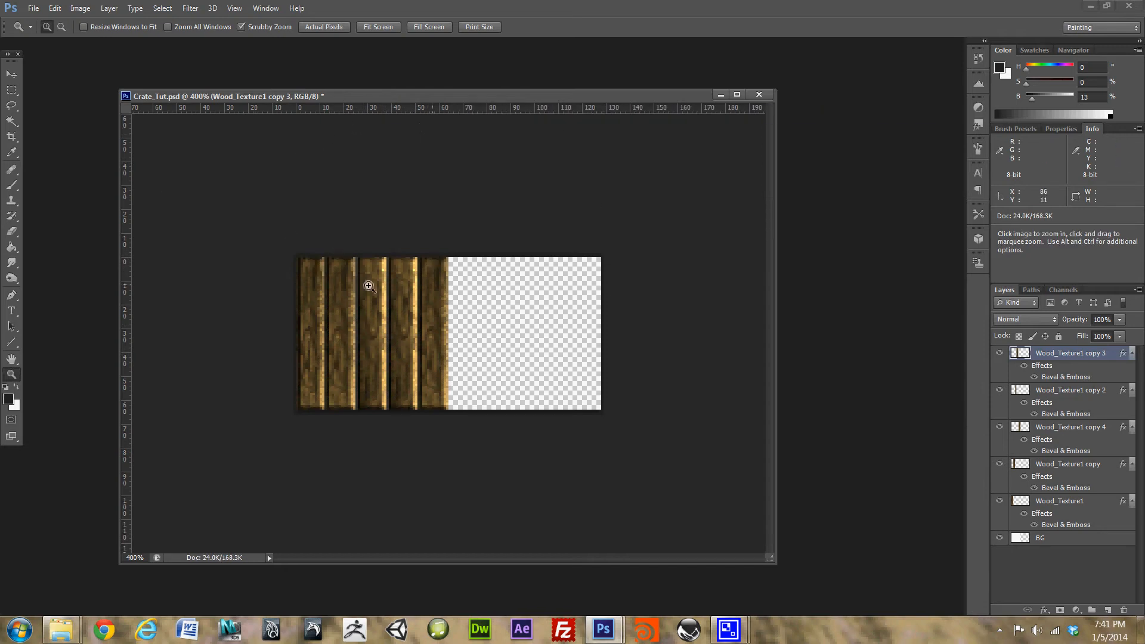
# - Increase the canvas height by 64 pixels relative to its current size, adding all the space above the planks
pyautogui.rightClick(349, 96)
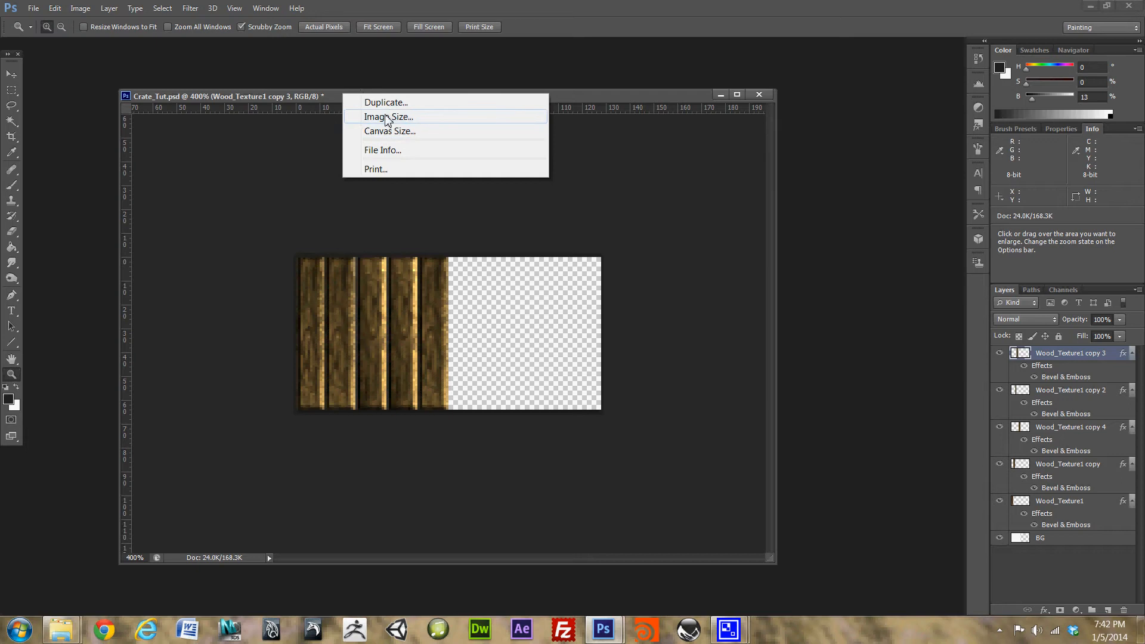
pyautogui.click(387, 131)
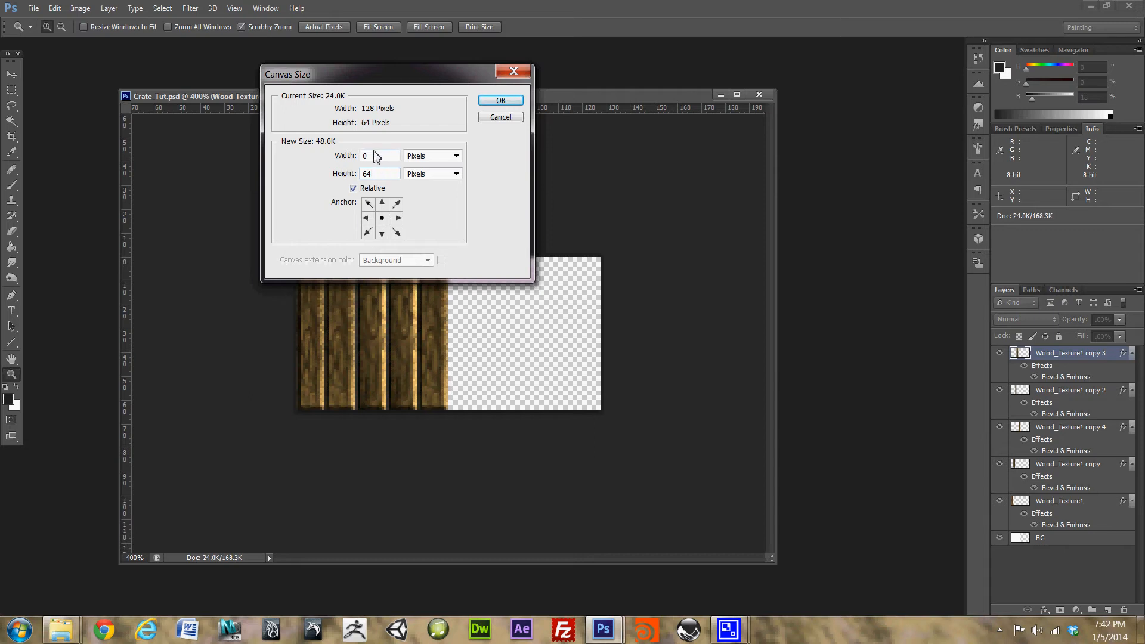
pyautogui.moveTo(377, 177); pyautogui.dragTo(309, 179)
pyautogui.click(382, 206)
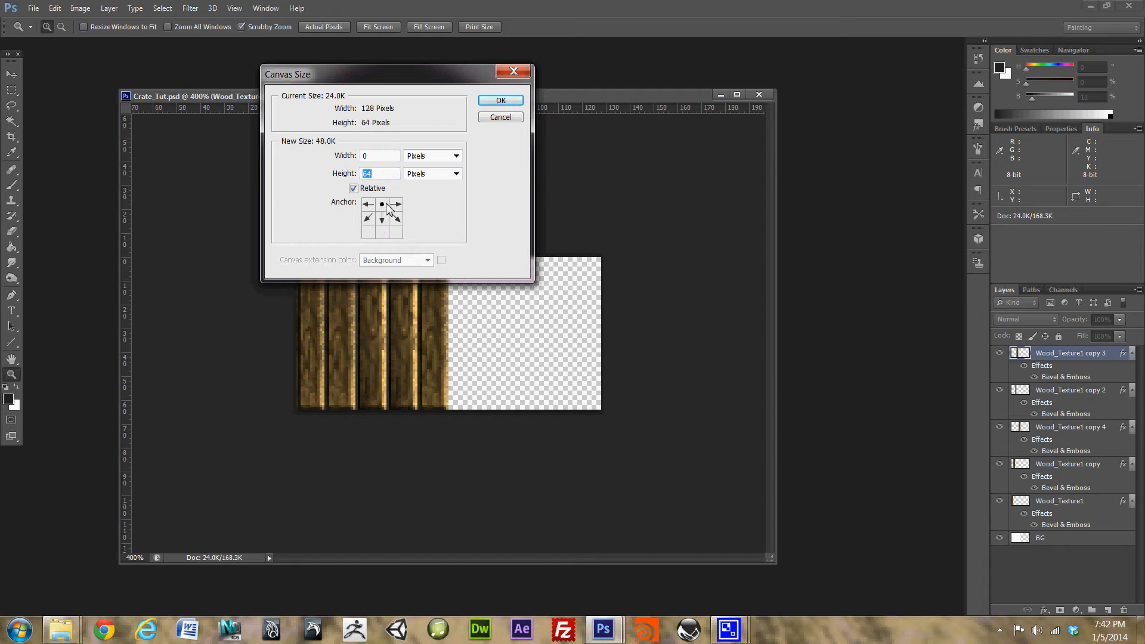
pyautogui.click(382, 232)
pyautogui.click(505, 104)
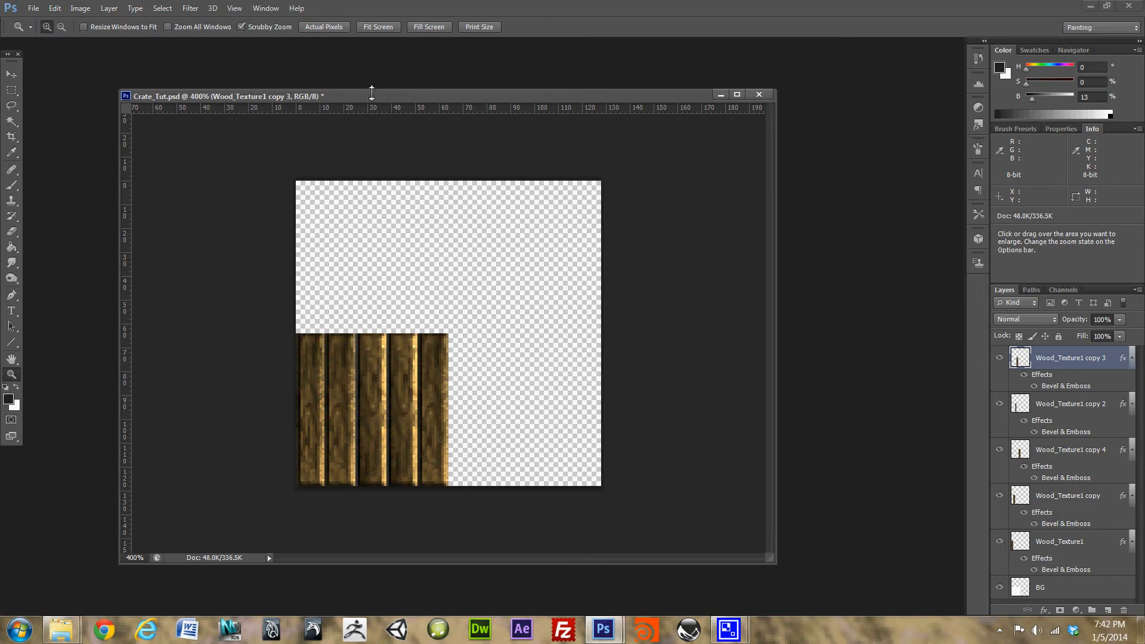
# - Check the current canvas width and height without changing them
pyautogui.rightClick(387, 96)
pyautogui.click(433, 132)
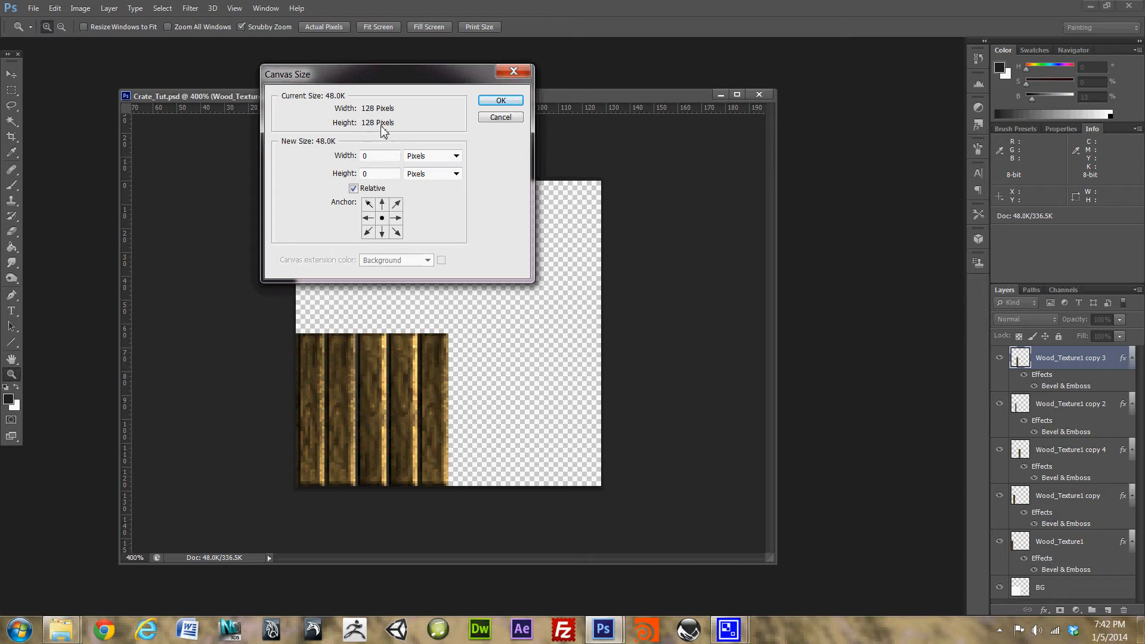
pyautogui.click(504, 118)
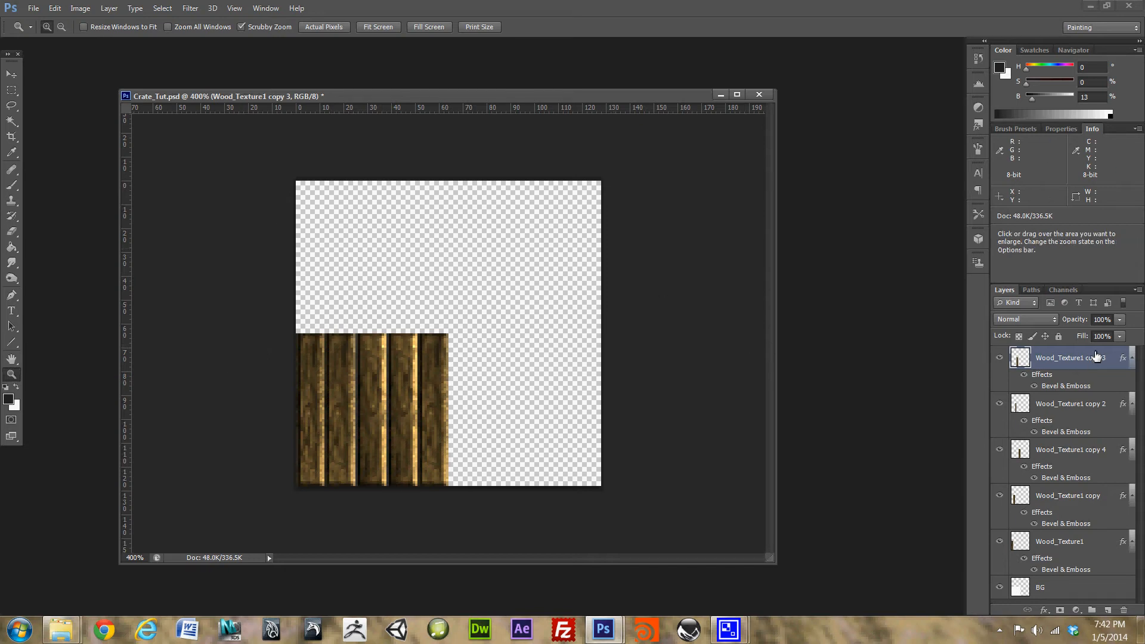
# - Group the five plank layers, from Wood_Texture1 copy 3 down to Wood_Texture1, leaving out BG
pyautogui.click(1073, 407)
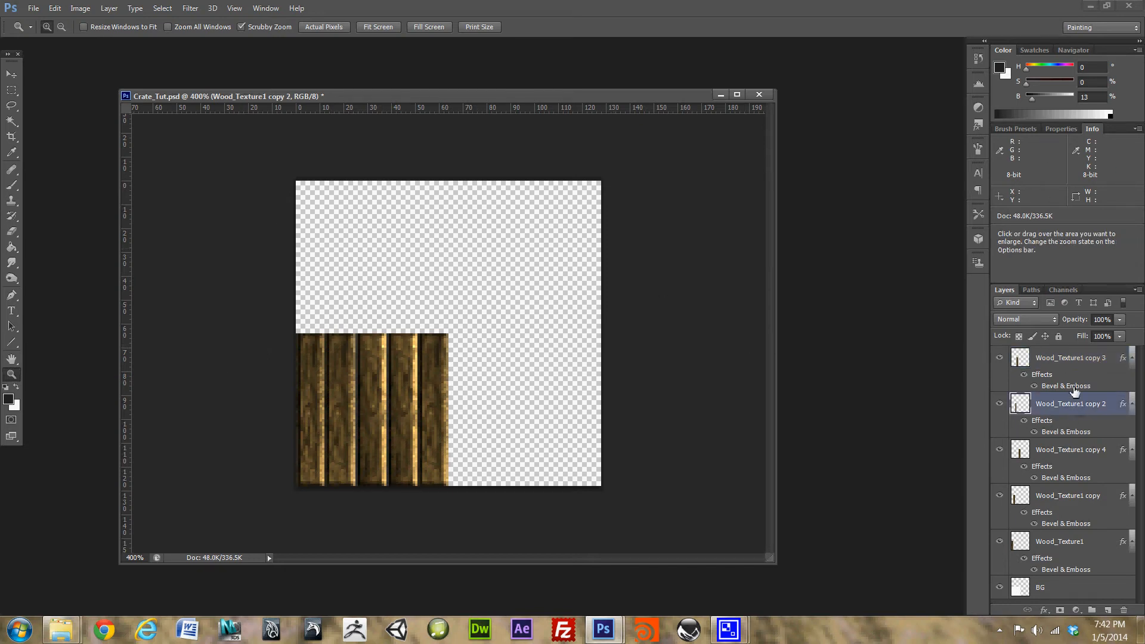
pyautogui.click(1081, 358)
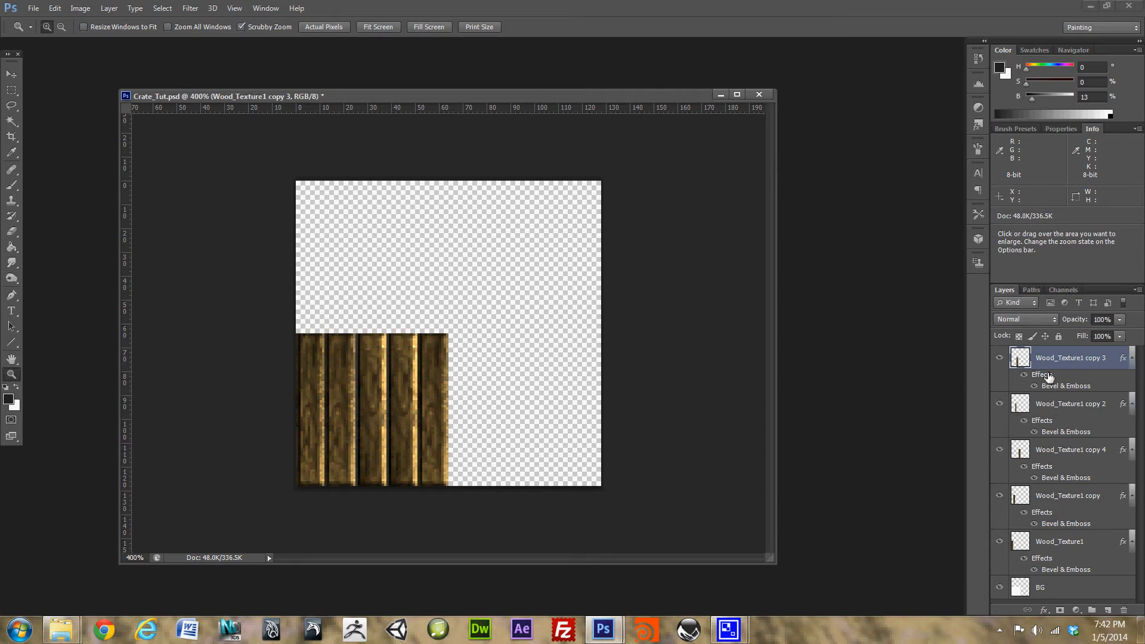
pyautogui.keyDown('shift'); pyautogui.click(1056, 538); pyautogui.keyUp('shift')
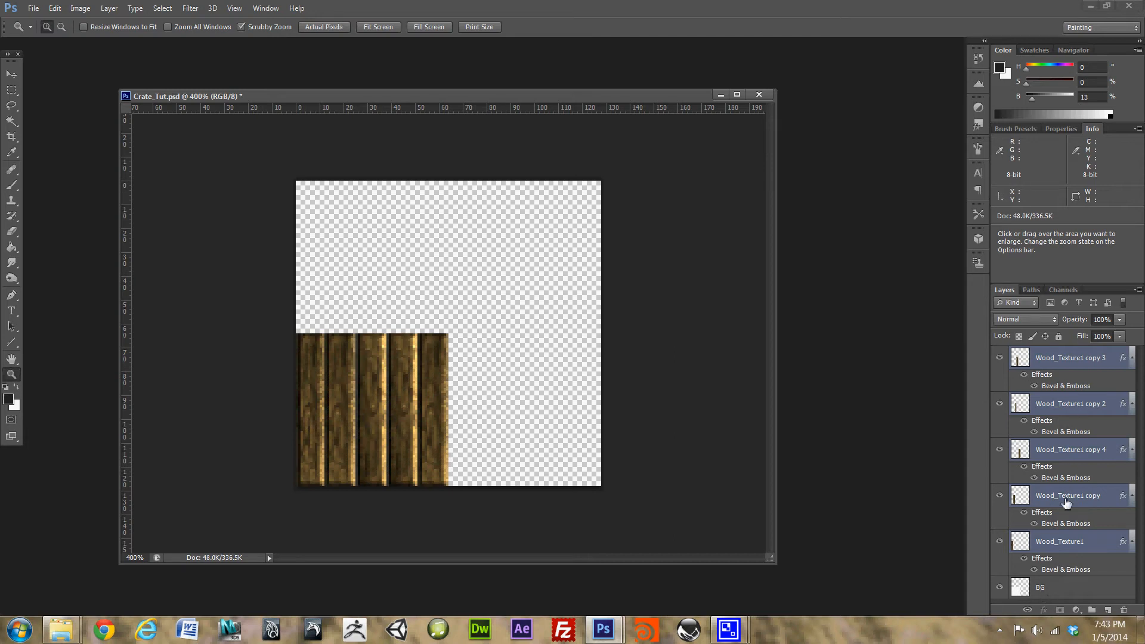
pyautogui.hotkey('ctrl', 'g')
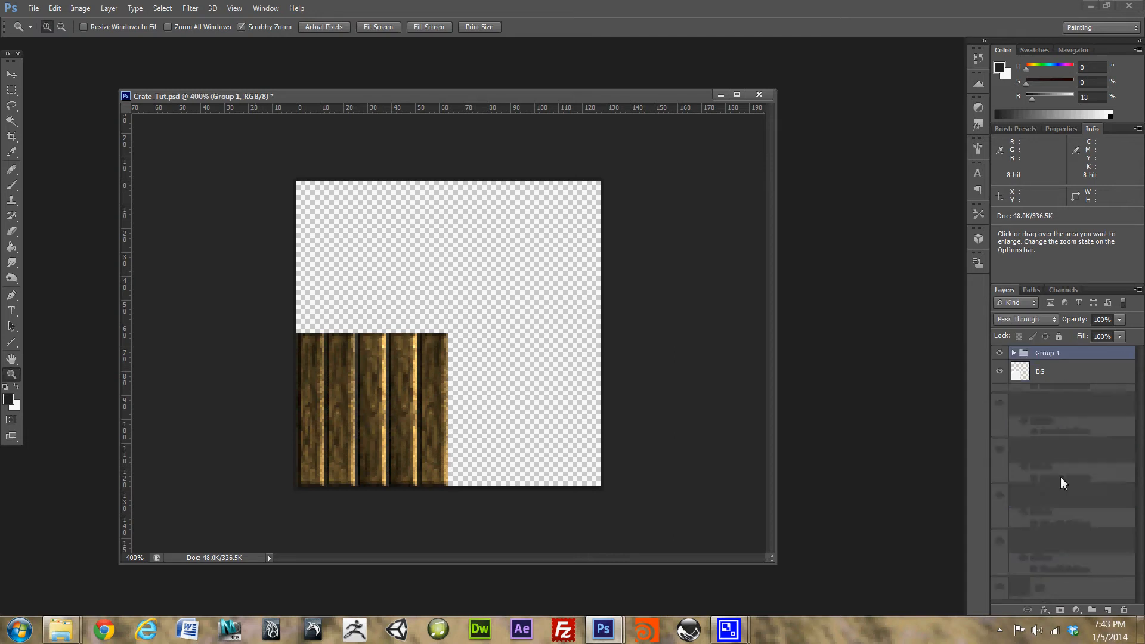
# - Rename the new plank layer group as 1stpanel and leave it collapsed
pyautogui.doubleClick(1054, 354)
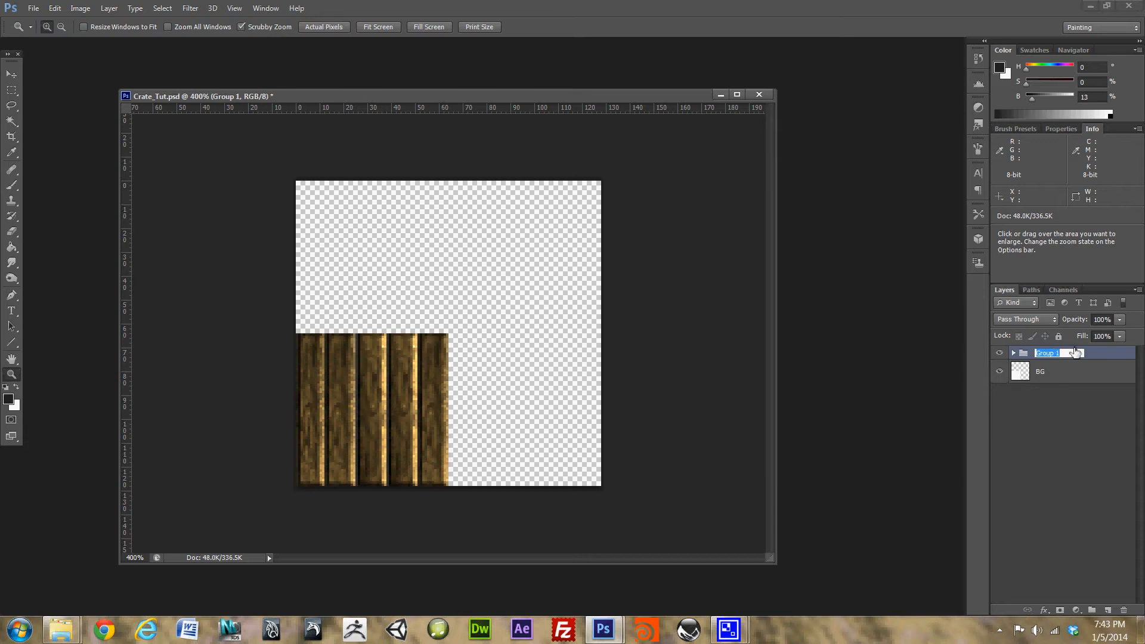
pyautogui.write('1stpanel')
pyautogui.press('Return')
pyautogui.doubleClick(1062, 356)
pyautogui.press('BackSpace')
pyautogui.press('Return')
pyautogui.click(1014, 353)
pyautogui.click(1013, 353)
# - With the 1stpanel group temporarily hidden, fill the transparent area of the BG layer with white, then show and select 1stpanel again
pyautogui.click(1000, 354)
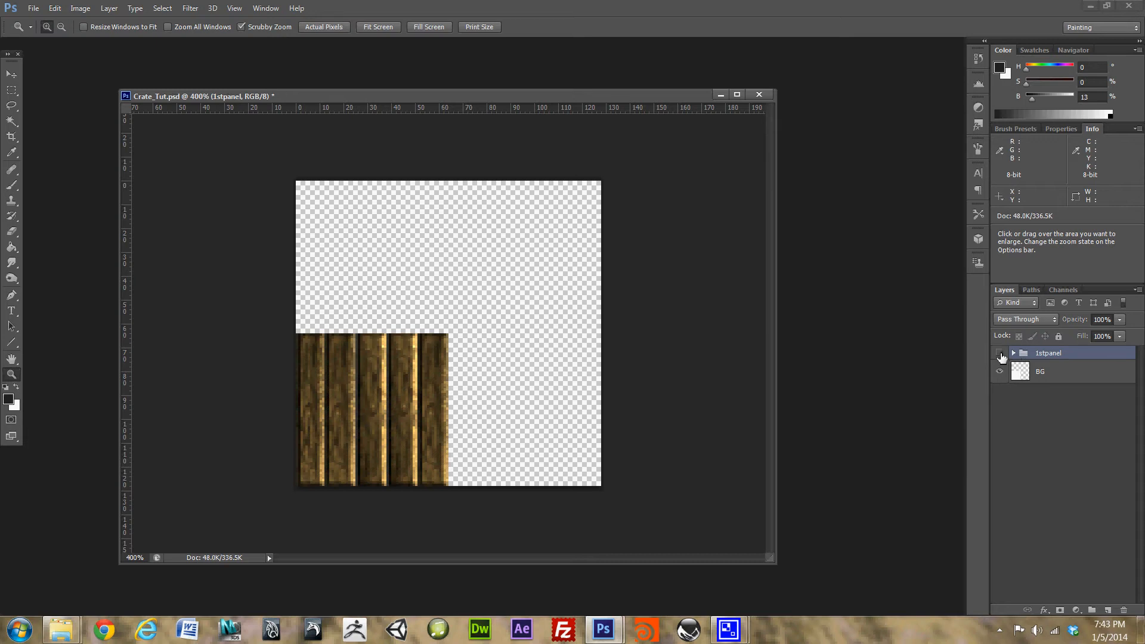
pyautogui.click(1029, 379)
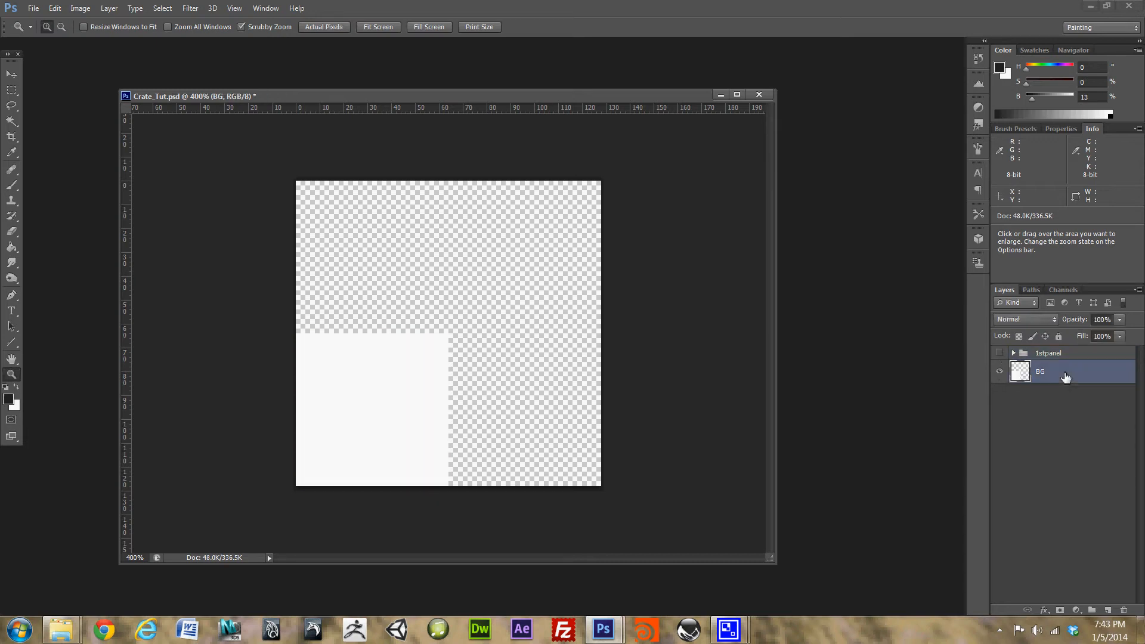
pyautogui.press('g')
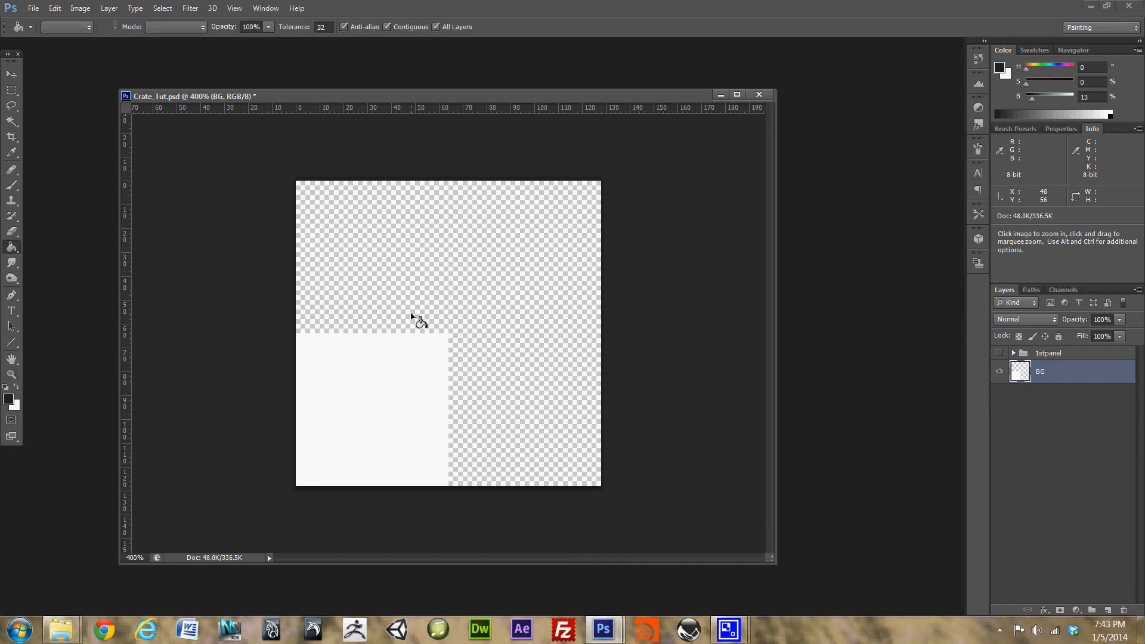
pyautogui.click(17, 387)
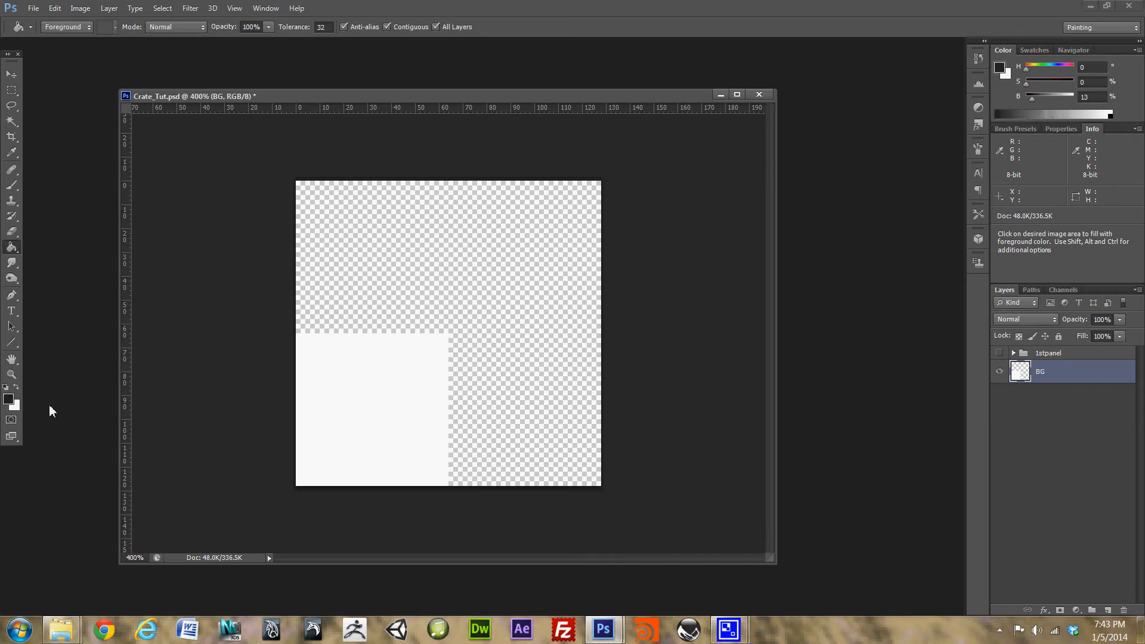
pyautogui.click(519, 265)
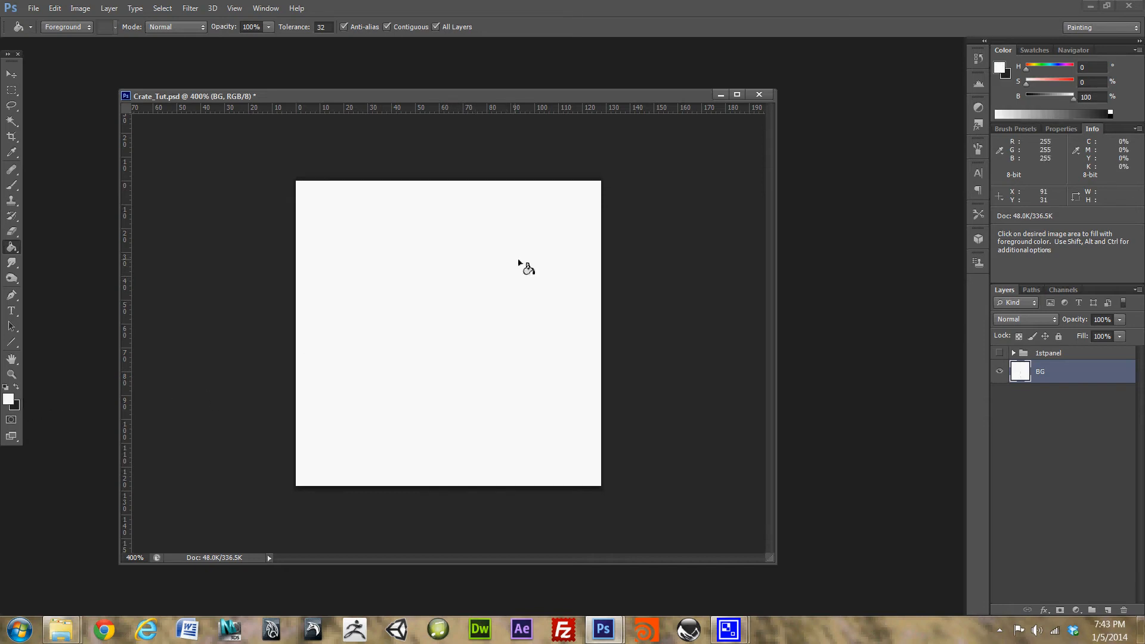
pyautogui.click(1002, 355)
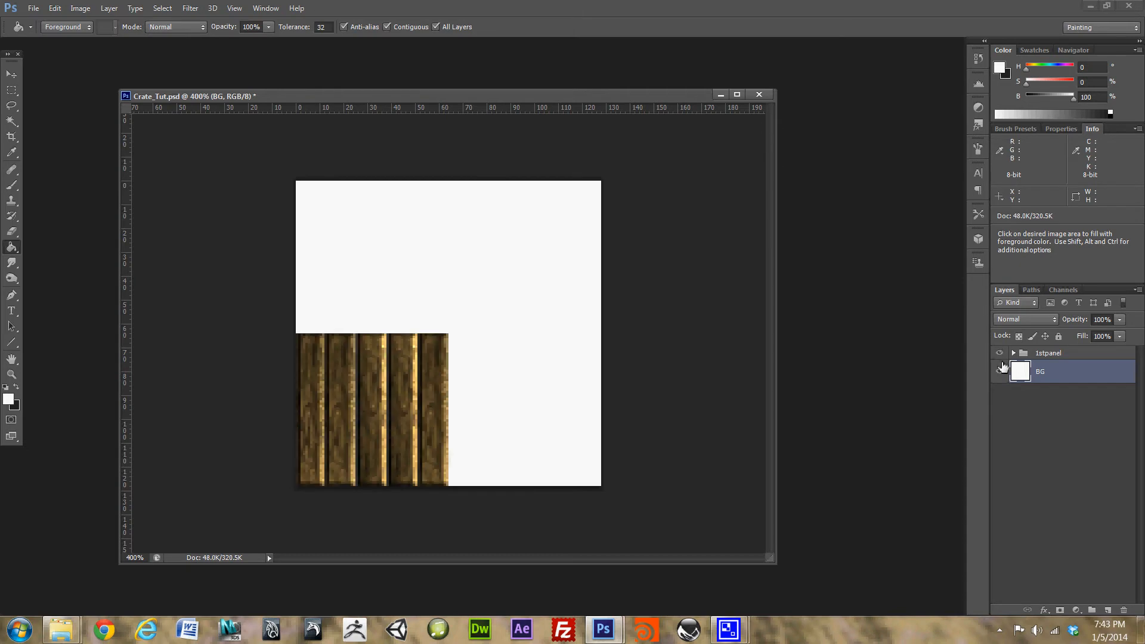
pyautogui.click(1046, 355)
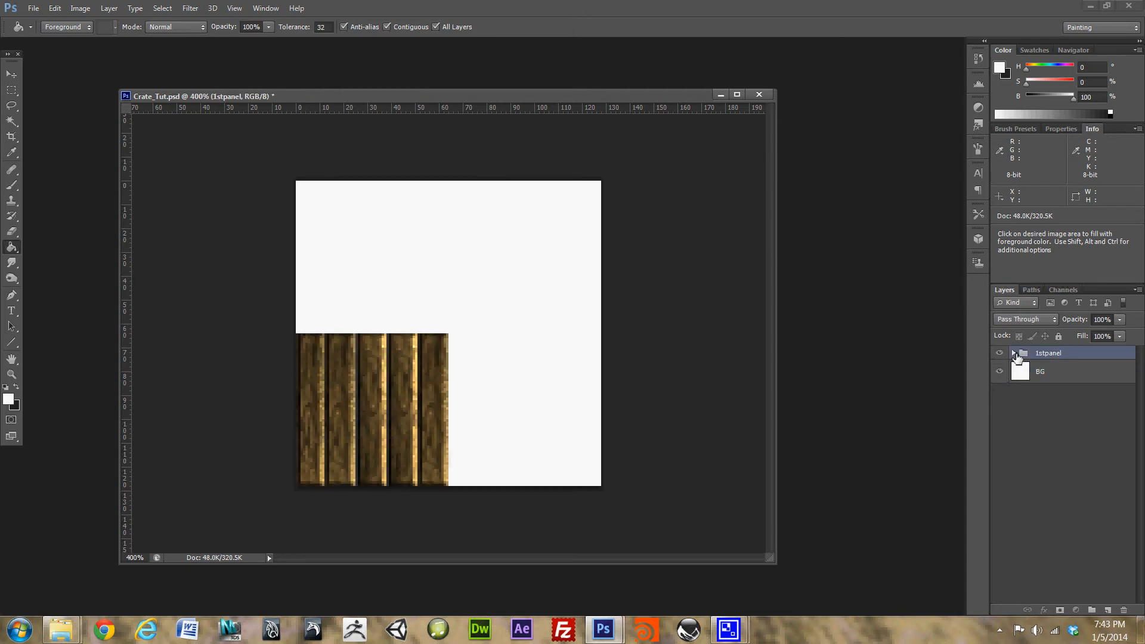
# - Duplicate the 1stpanel group within Crate_Tut.psd and name the copy 2nd panel
pyautogui.click(1013, 353)
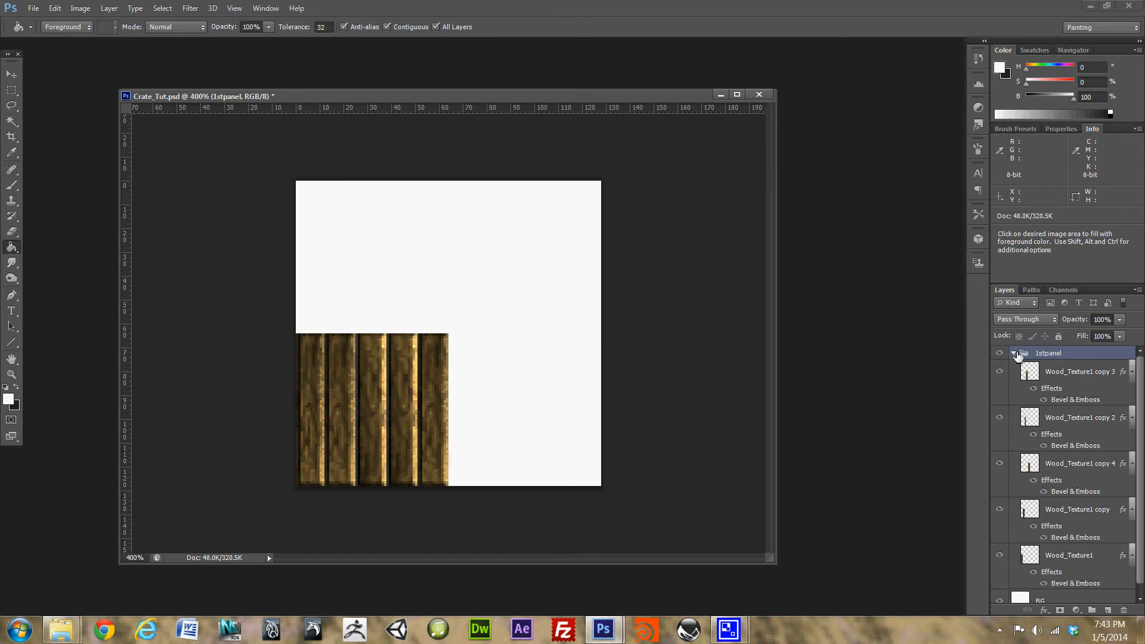
pyautogui.moveTo(1141, 375); pyautogui.dragTo(1129, 335)
pyautogui.click(1012, 353)
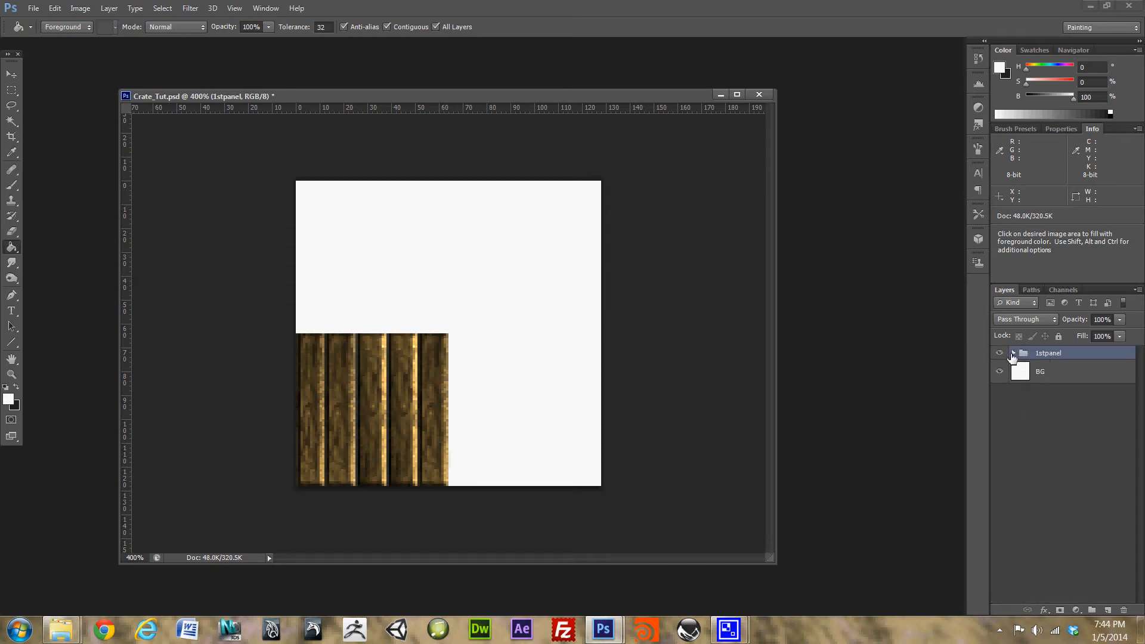
pyautogui.rightClick(1068, 353)
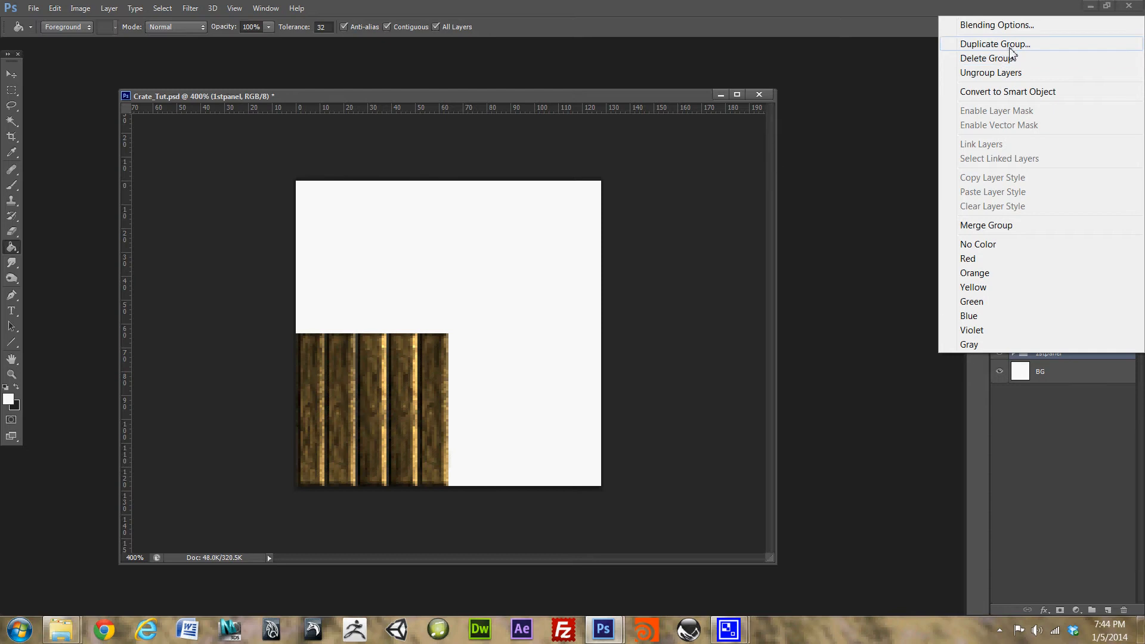
pyautogui.click(995, 44)
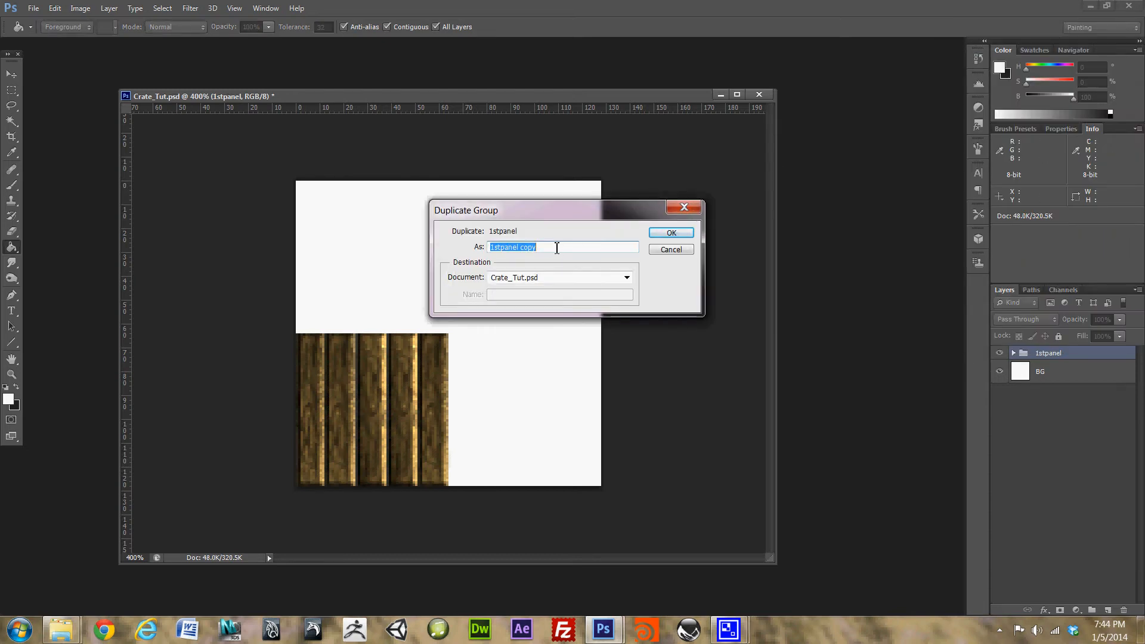
pyautogui.click(496, 250)
pyautogui.write('2nd')
pyautogui.press('BackSpace')
pyautogui.click(681, 232)
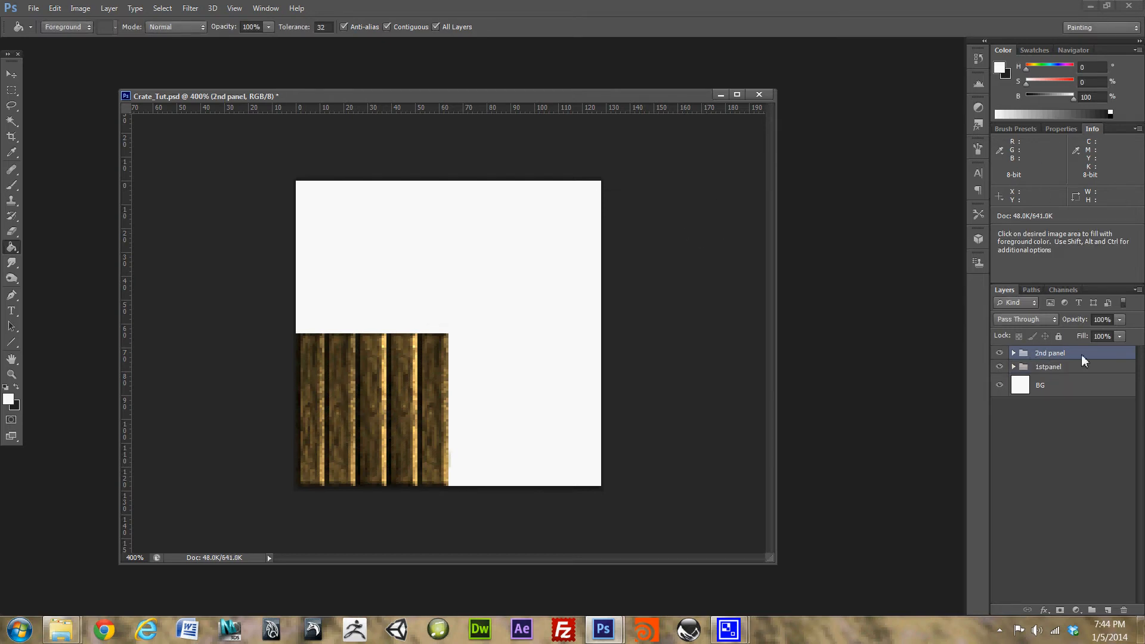
# - Duplicate the 2nd panel group within Crate_Tut.psd and name the copy 3rd panel
pyautogui.rightClick(1081, 355)
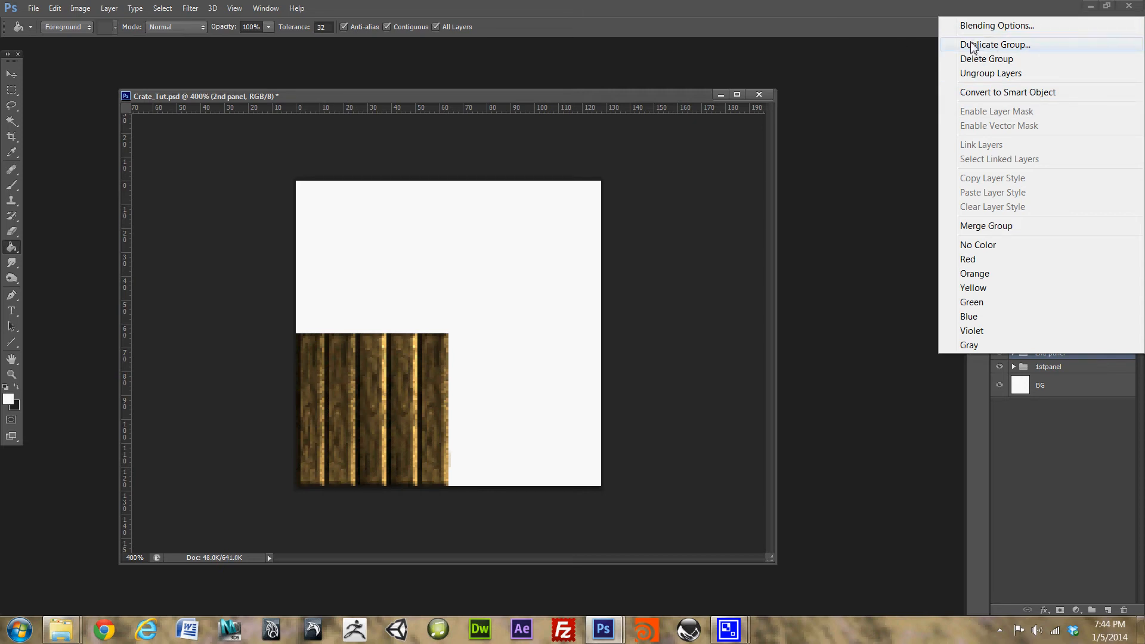
pyautogui.click(1016, 43)
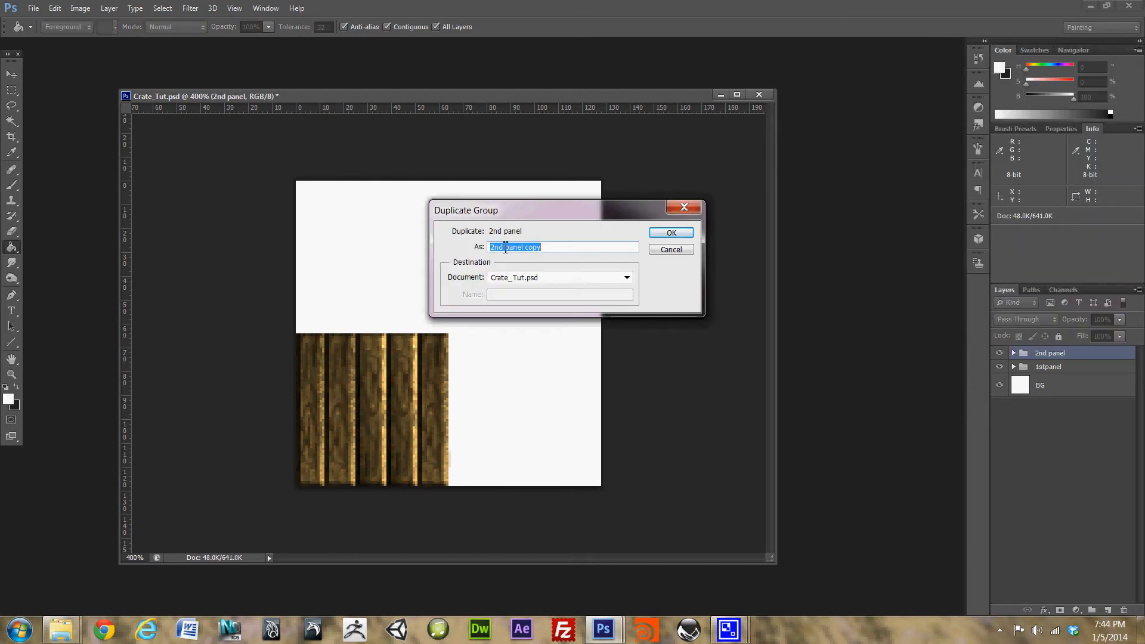
pyautogui.moveTo(505, 248); pyautogui.dragTo(440, 251)
pyautogui.write('3rd')
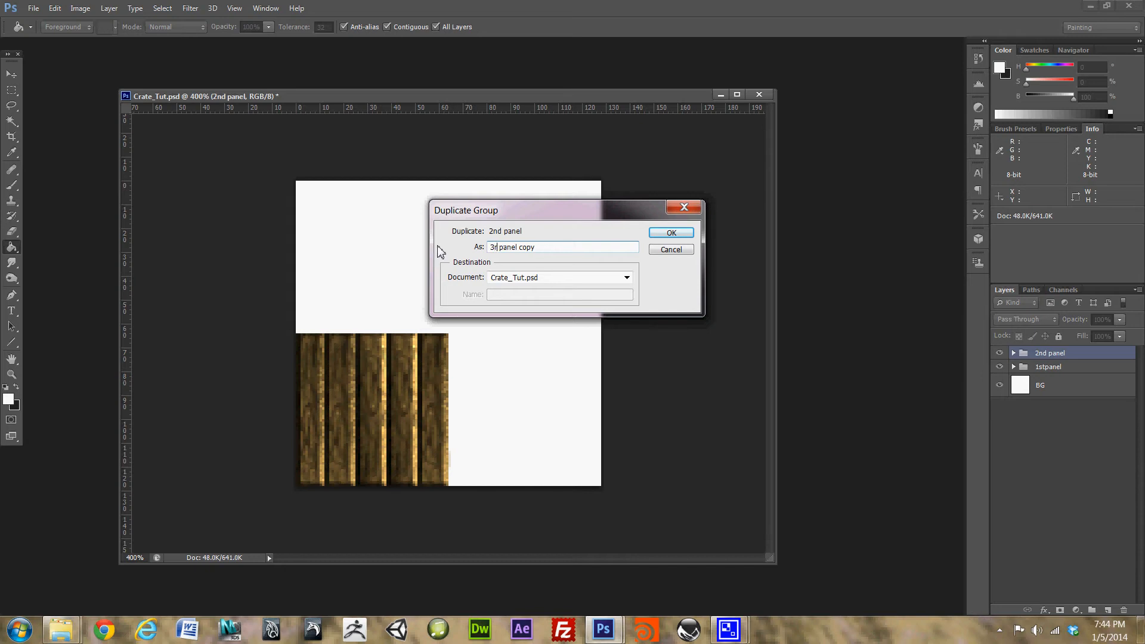
pyautogui.moveTo(549, 247); pyautogui.dragTo(525, 247)
pyautogui.press('BackSpace')
pyautogui.moveTo(577, 220)
pyautogui.mouseDown()
pyautogui.moveTo(541, 228)
pyautogui.moveTo(563, 230)
pyautogui.mouseUp()
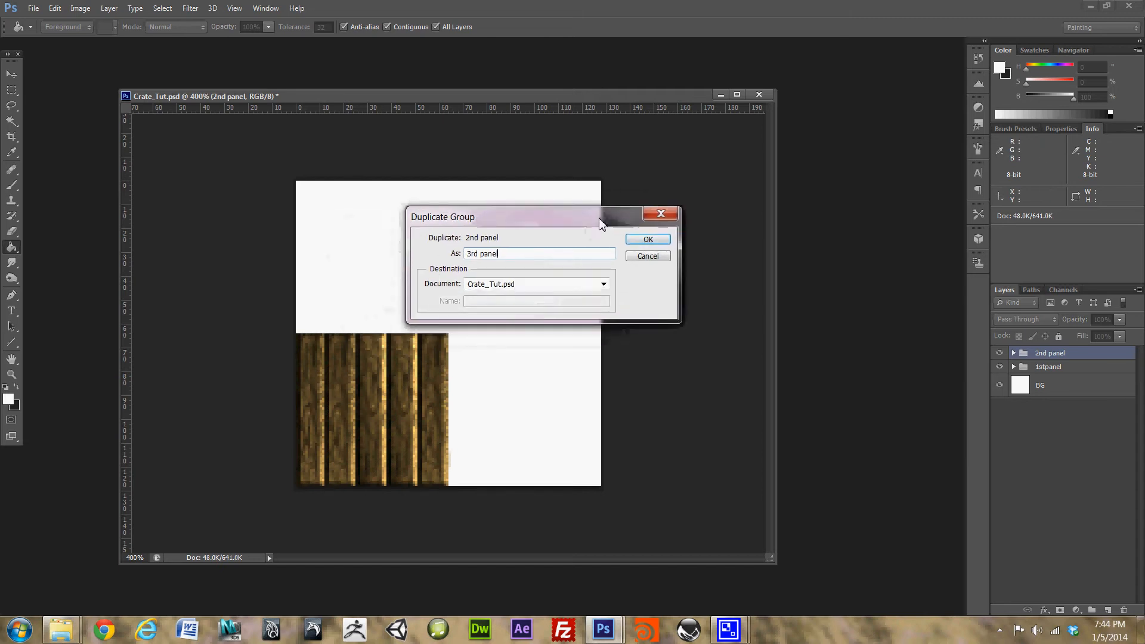
pyautogui.click(656, 243)
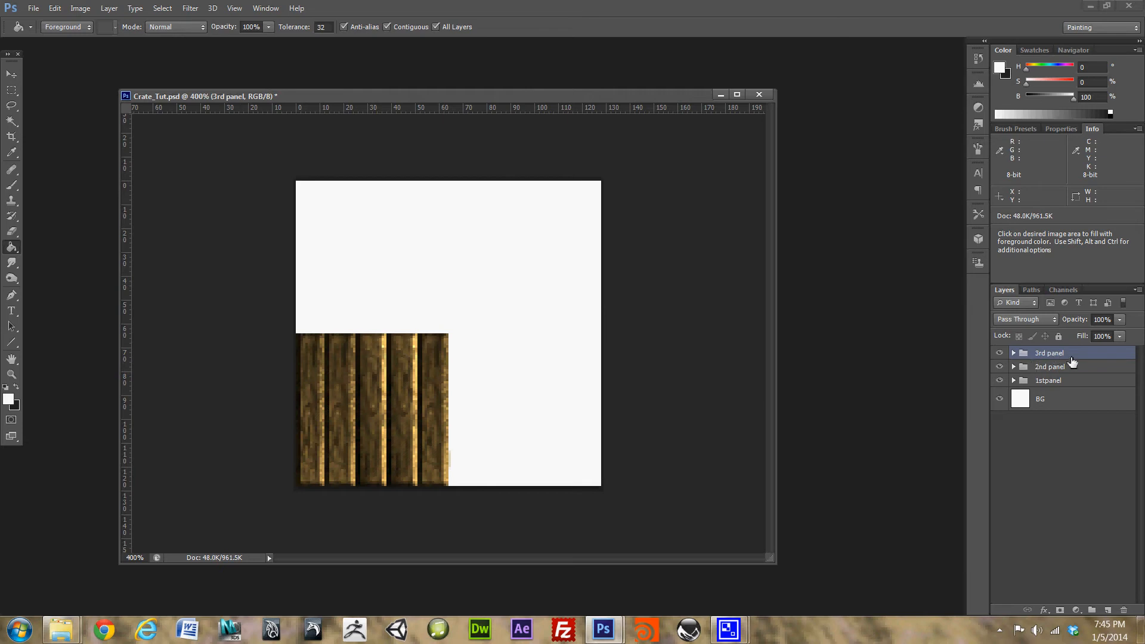
# - Duplicate the 3rd panel group within Crate_Tut.psd and name the new group 4th panel copy
pyautogui.rightClick(1073, 357)
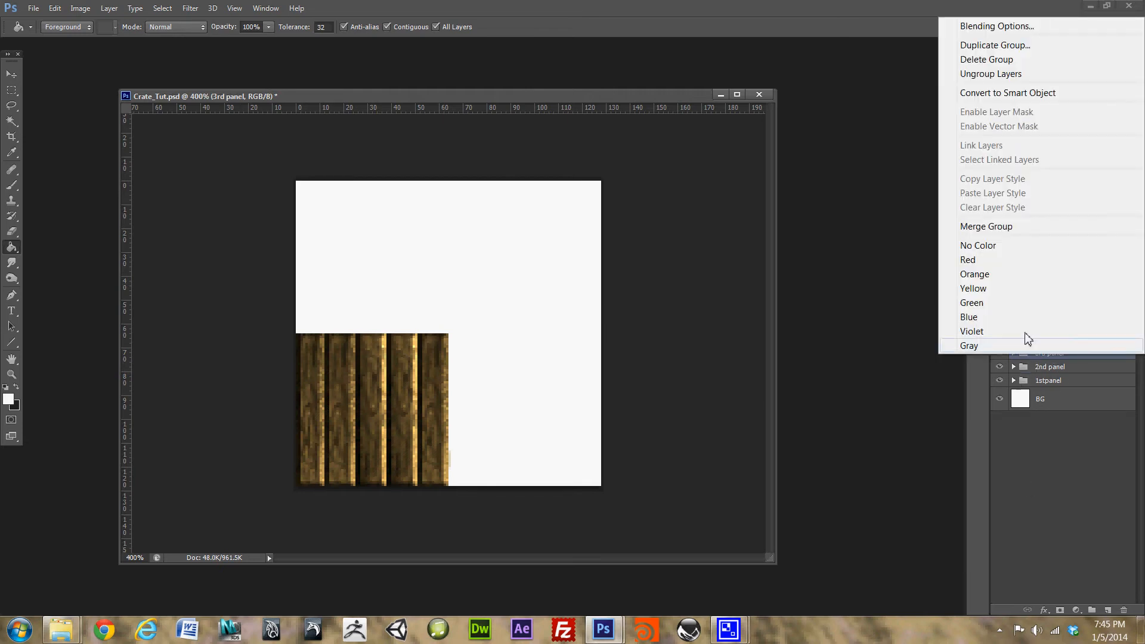
pyautogui.click(1023, 46)
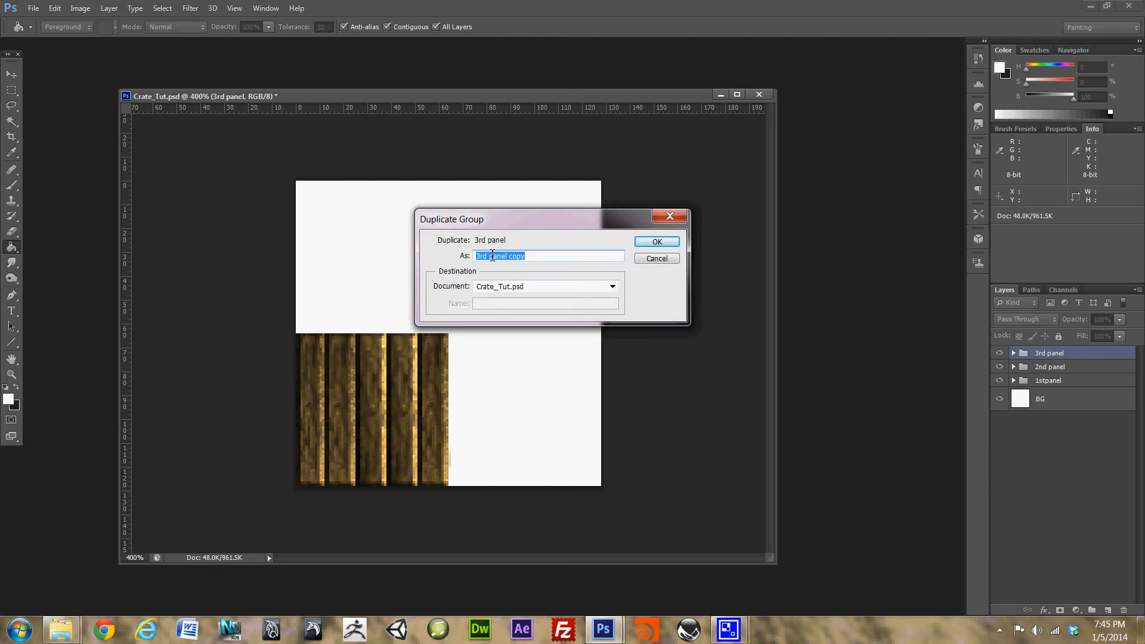
pyautogui.moveTo(489, 256); pyautogui.dragTo(473, 258)
pyautogui.write('4th')
pyautogui.moveTo(627, 223); pyautogui.dragTo(593, 225)
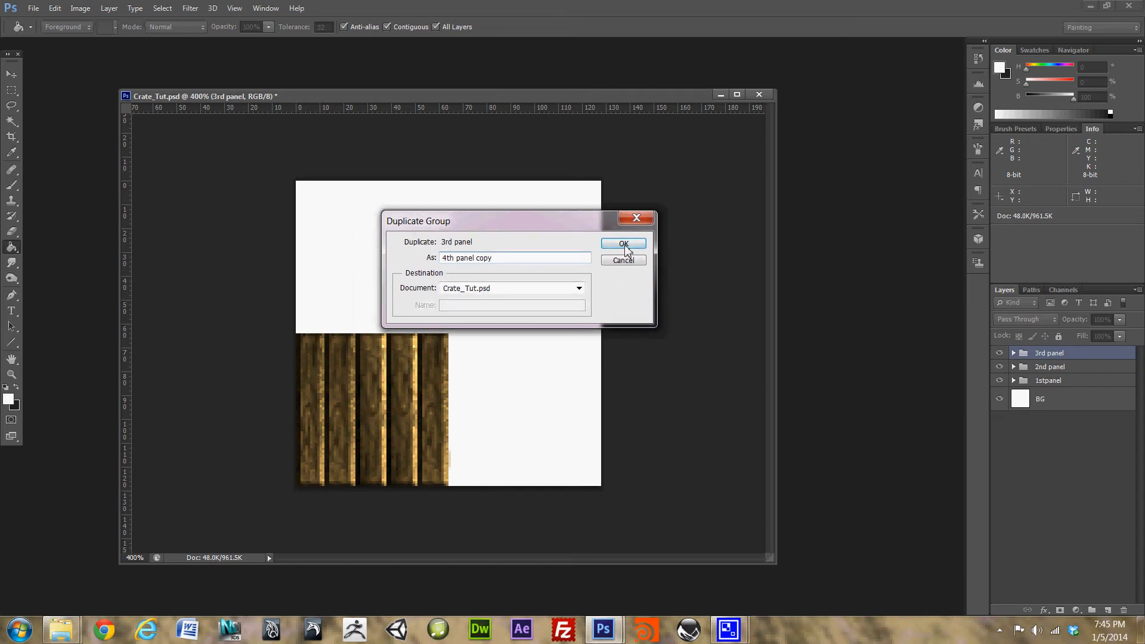
pyautogui.click(624, 244)
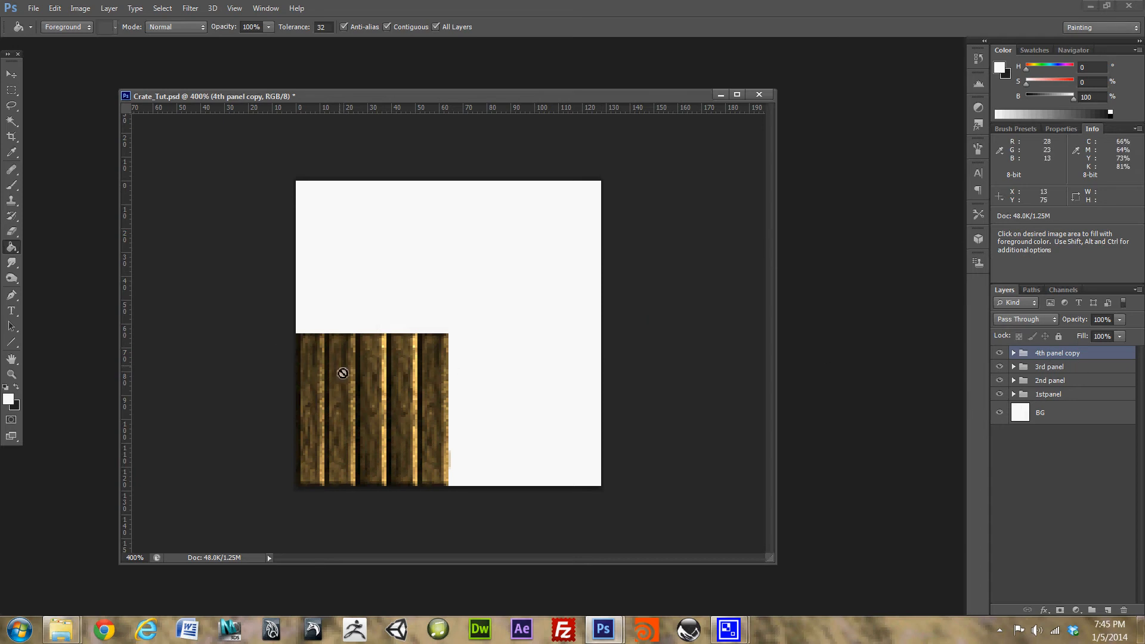
# - Switch to the Move tool and turn on snapping for positioning the panel groups
pyautogui.press('v')
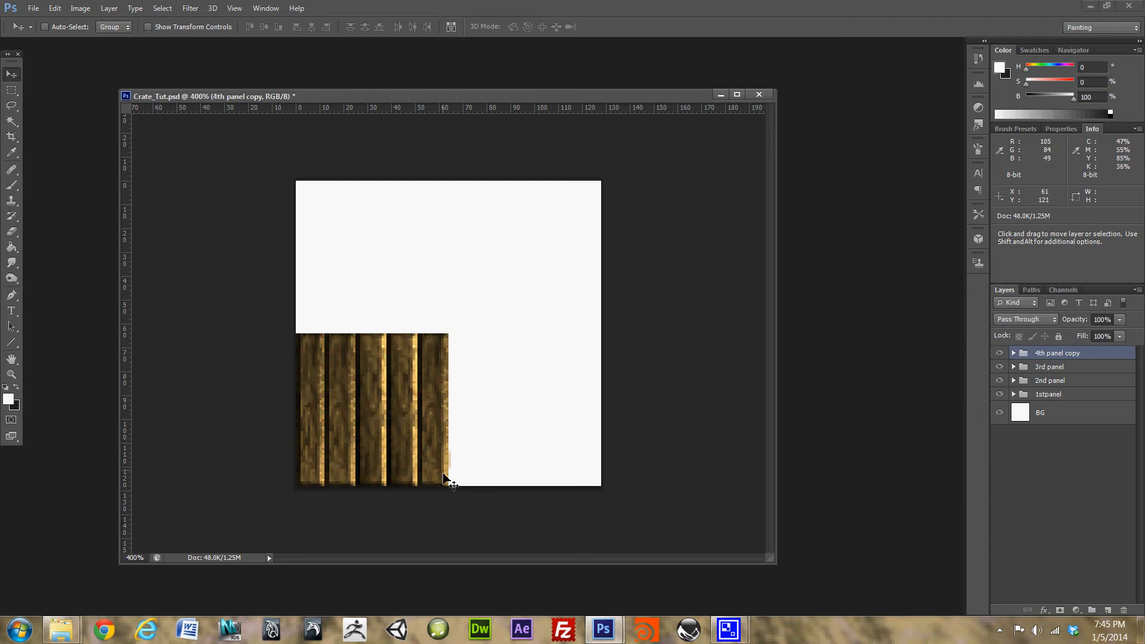
pyautogui.click(213, 9)
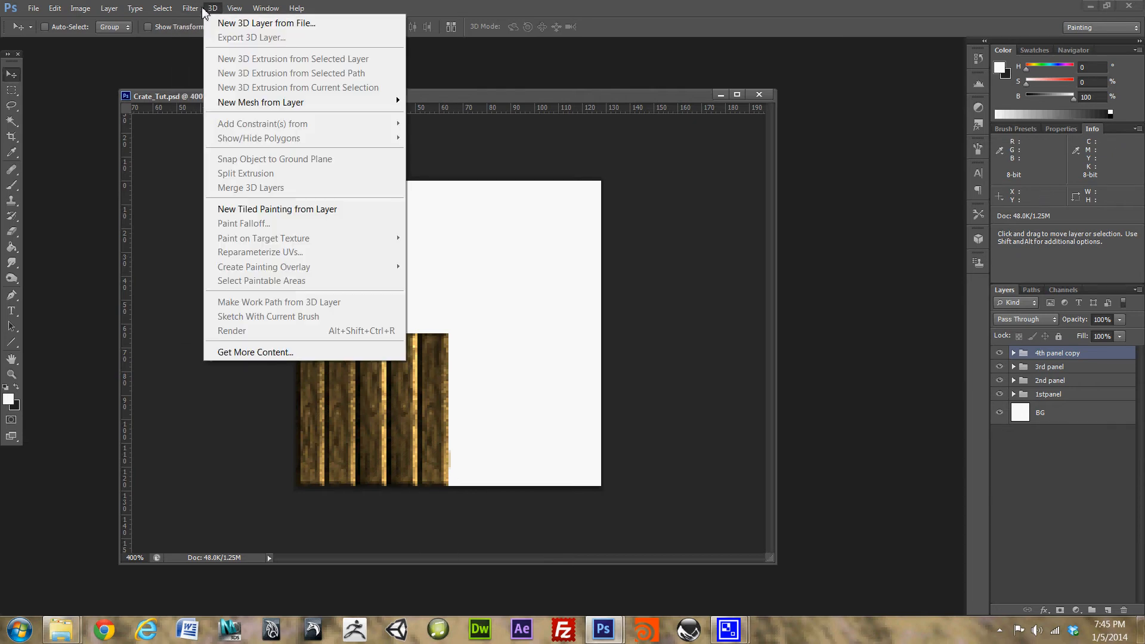
pyautogui.moveTo(235, 9)
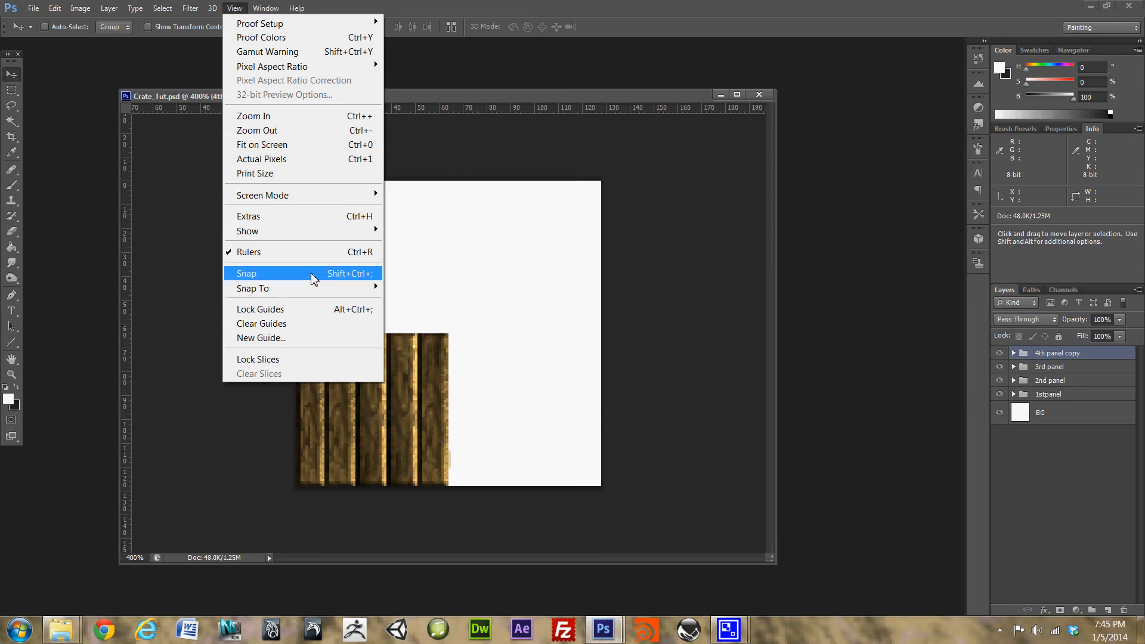
pyautogui.click(289, 274)
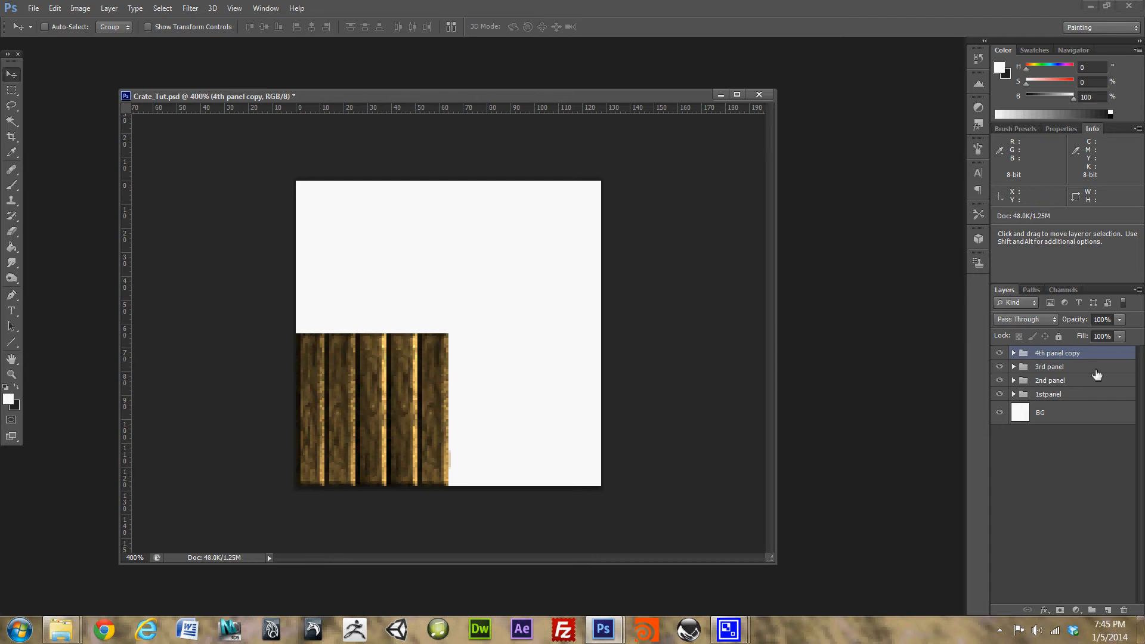
# - Move the 4th panel copy group into the empty lower-right quarter of the canvas, beside the first panel
pyautogui.click(1057, 367)
pyautogui.click(1053, 381)
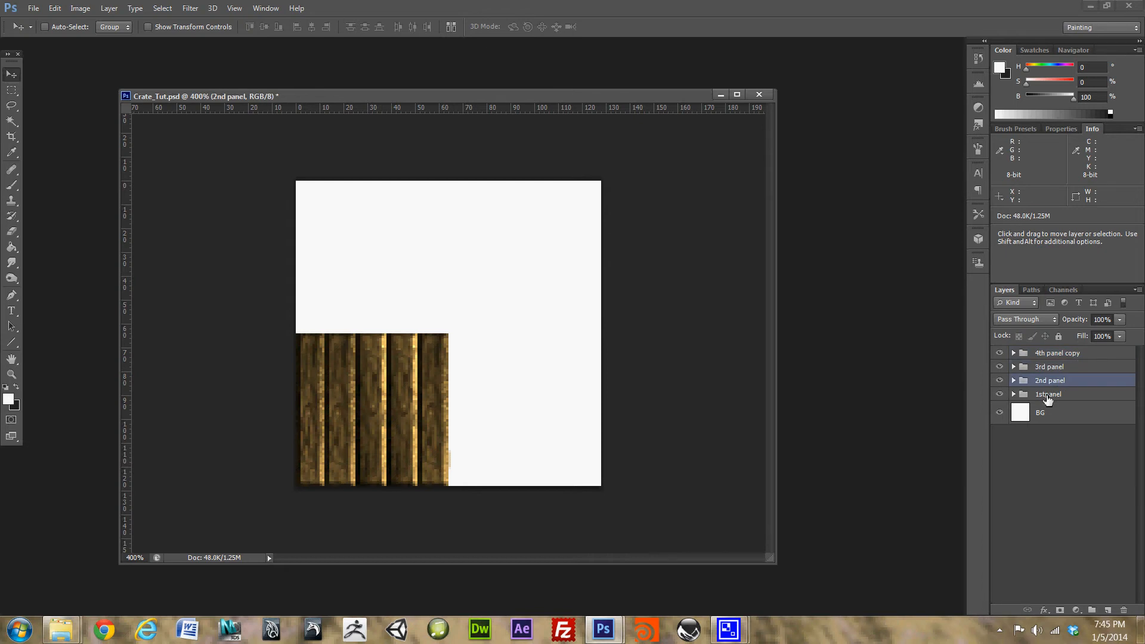
pyautogui.click(1049, 394)
pyautogui.click(1054, 356)
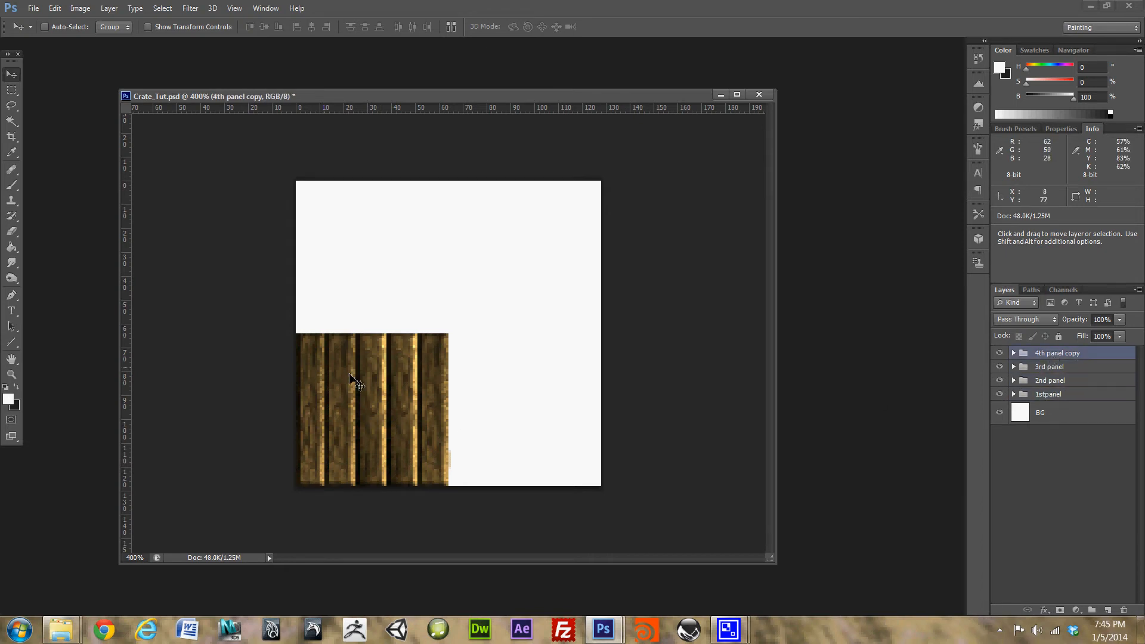
pyautogui.moveTo(379, 389); pyautogui.dragTo(525, 390)
# - Try to stretch the 4th panel copy group's left edge over the white gap beside the first panel
pyautogui.hotkey('ctrl', 't')
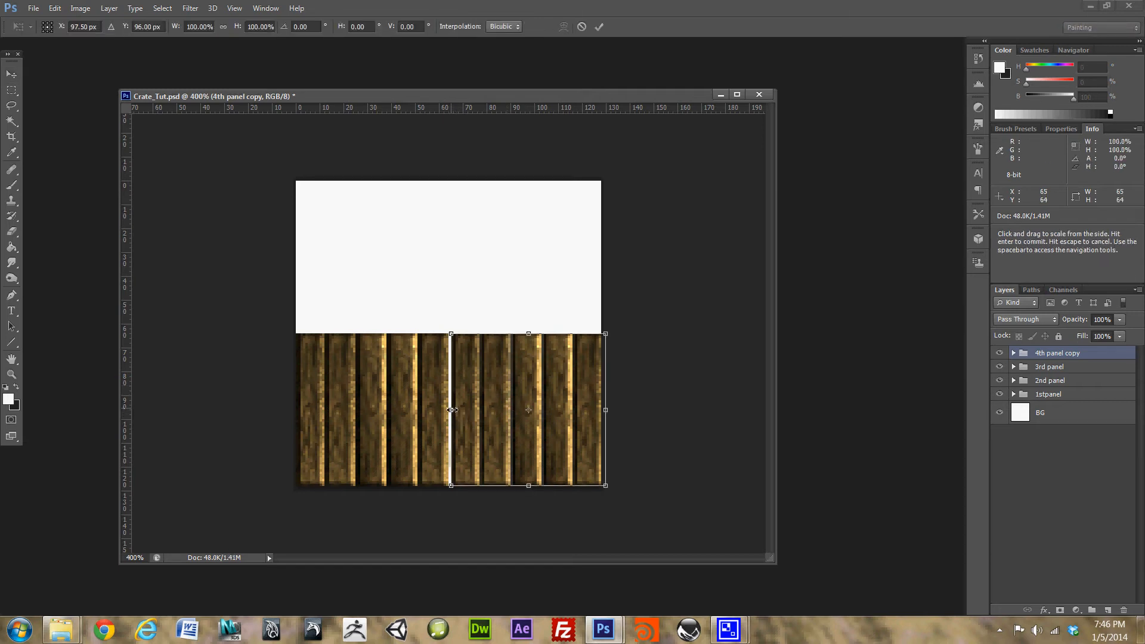
pyautogui.moveTo(451, 411); pyautogui.dragTo(447, 412)
pyautogui.press('Return')
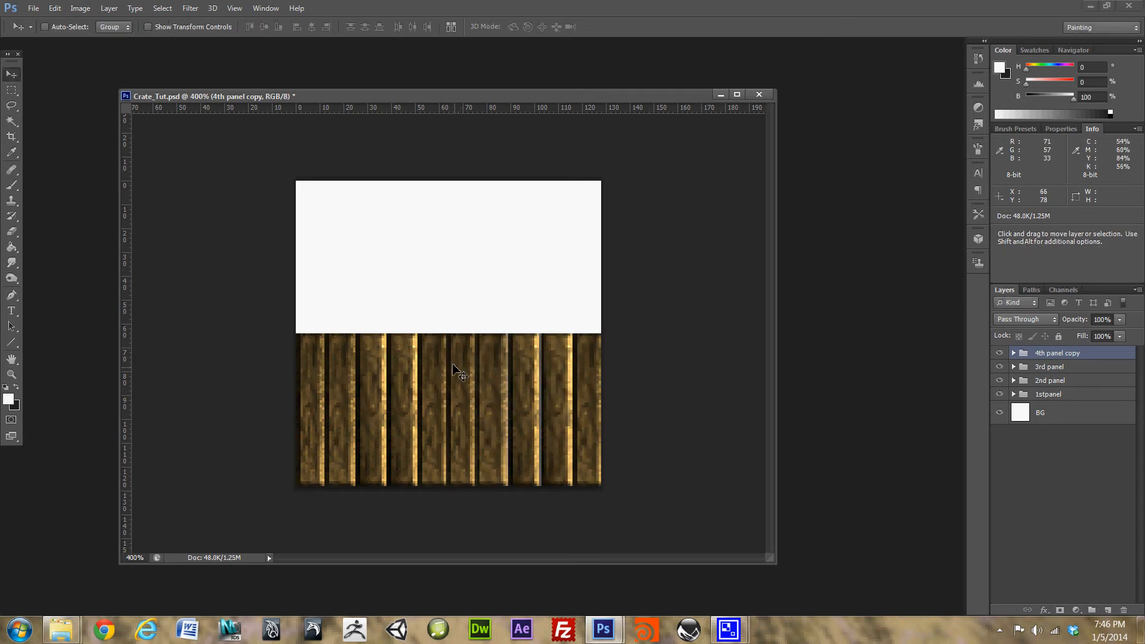
pyautogui.press('Right')
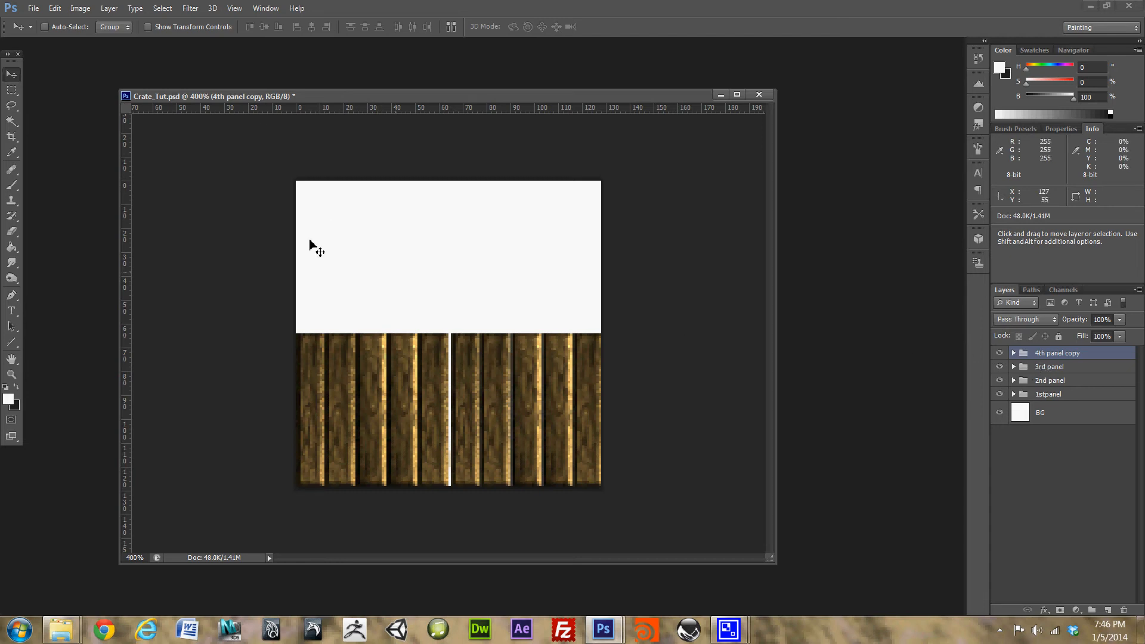
pyautogui.click(213, 8)
pyautogui.click(213, 8)
# - Stretch the 4th panel copy group's left edge to meet the first panel, making the group 66 px wide
pyautogui.hotkey('ctrl', 't')
pyautogui.moveTo(451, 410); pyautogui.dragTo(451, 409)
pyautogui.press('Return')
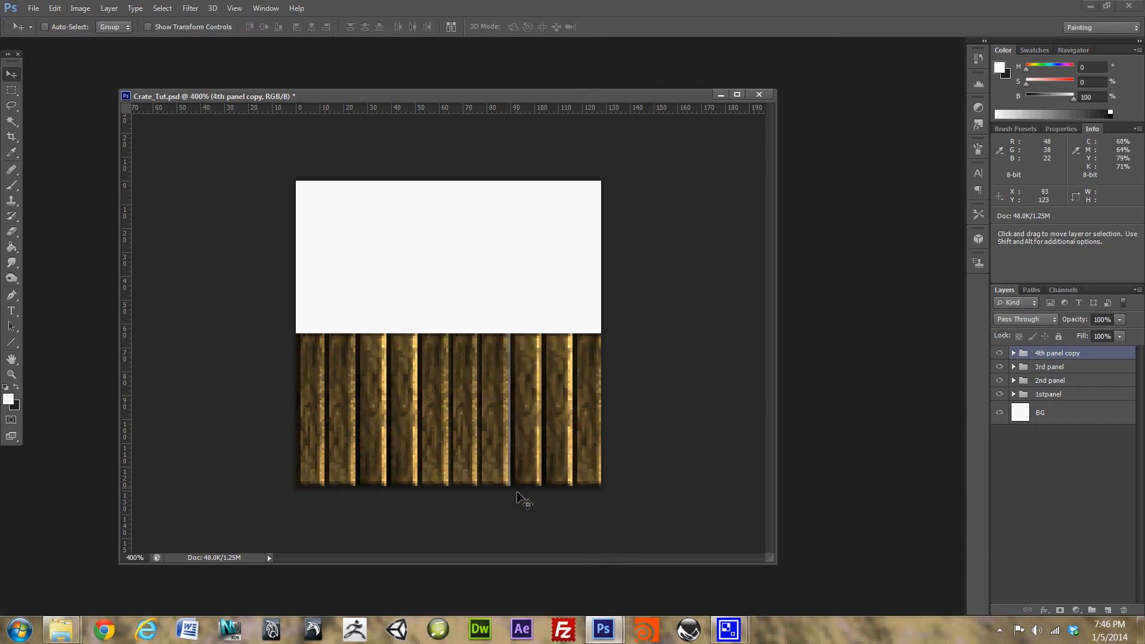
# - Move the 3rd panel group into the canvas's upper-left quarter and the 2nd panel group into the upper-right quarter
pyautogui.click(1053, 368)
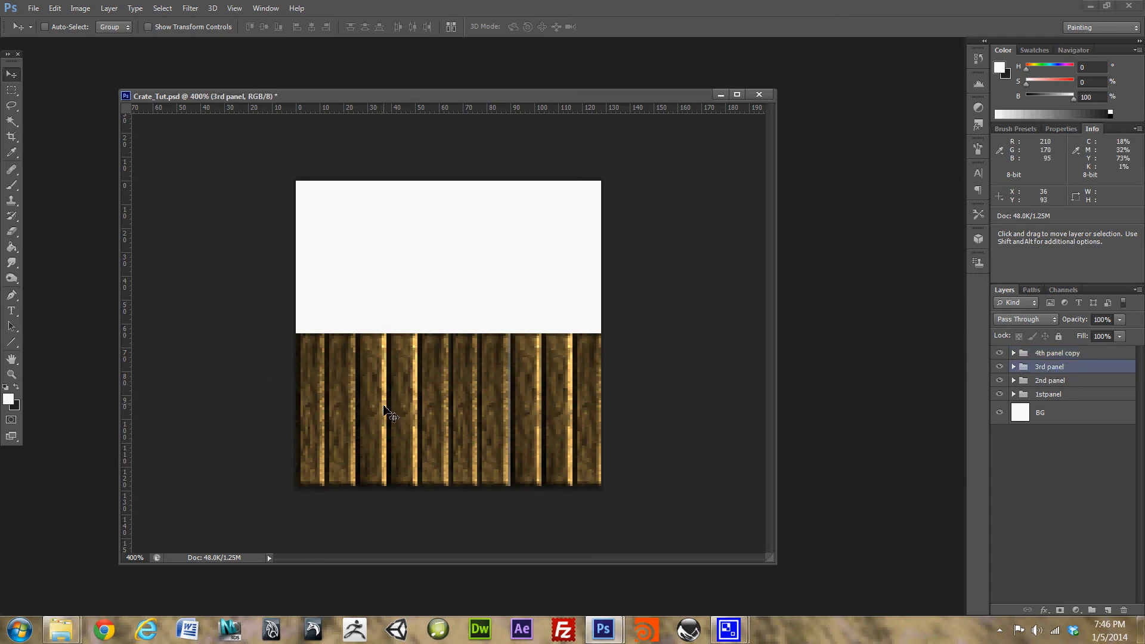
pyautogui.moveTo(384, 407); pyautogui.dragTo(385, 266)
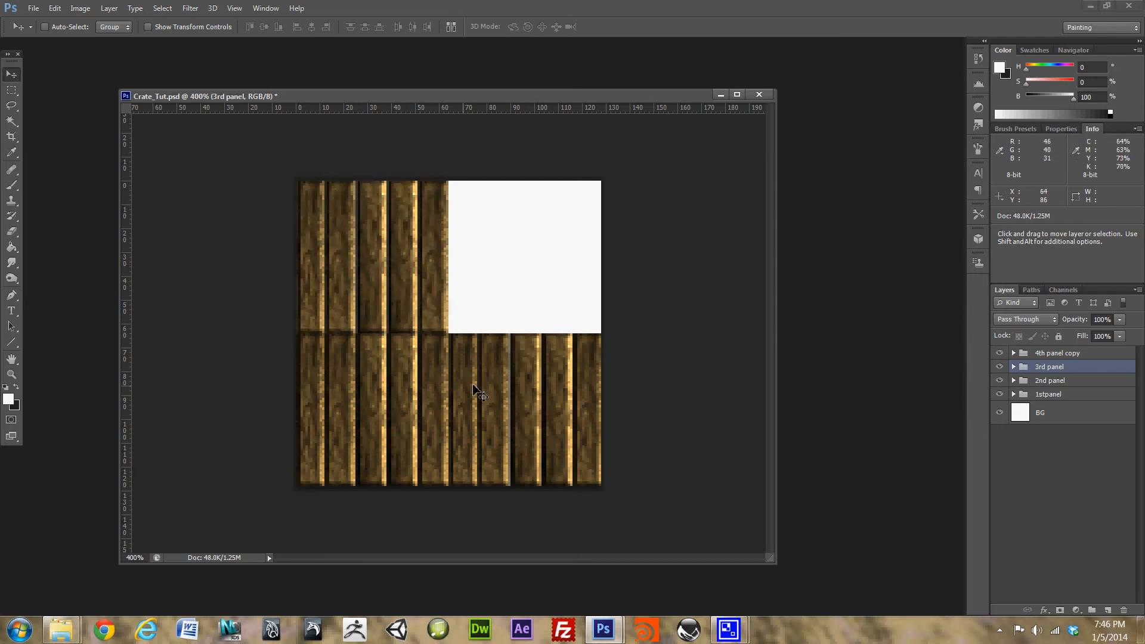
pyautogui.click(1081, 381)
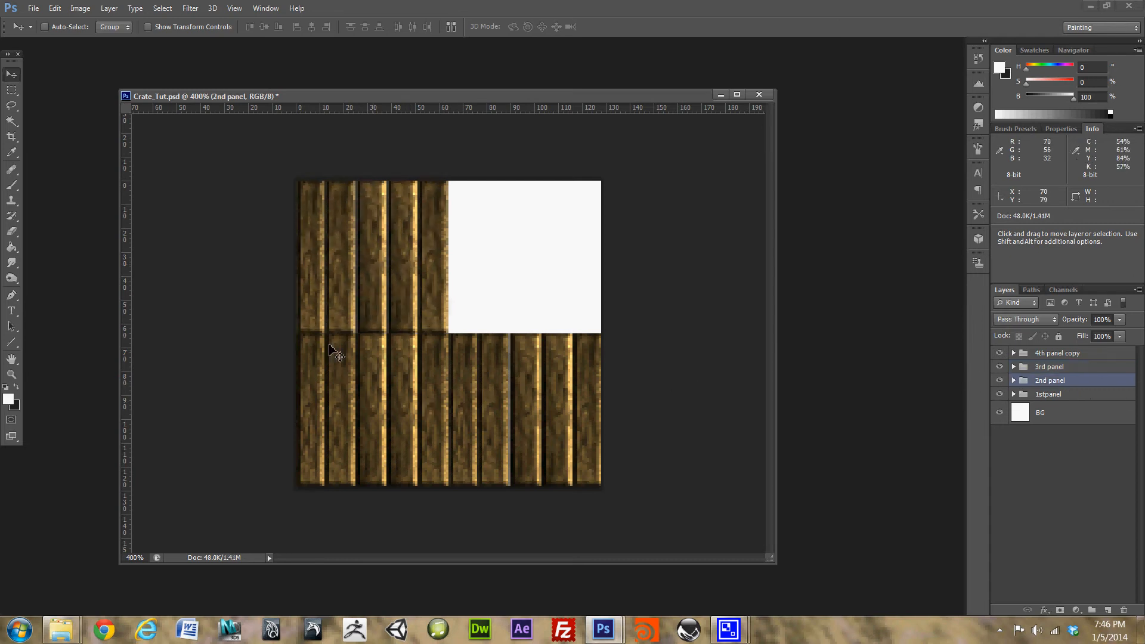
pyautogui.moveTo(364, 387); pyautogui.dragTo(517, 239)
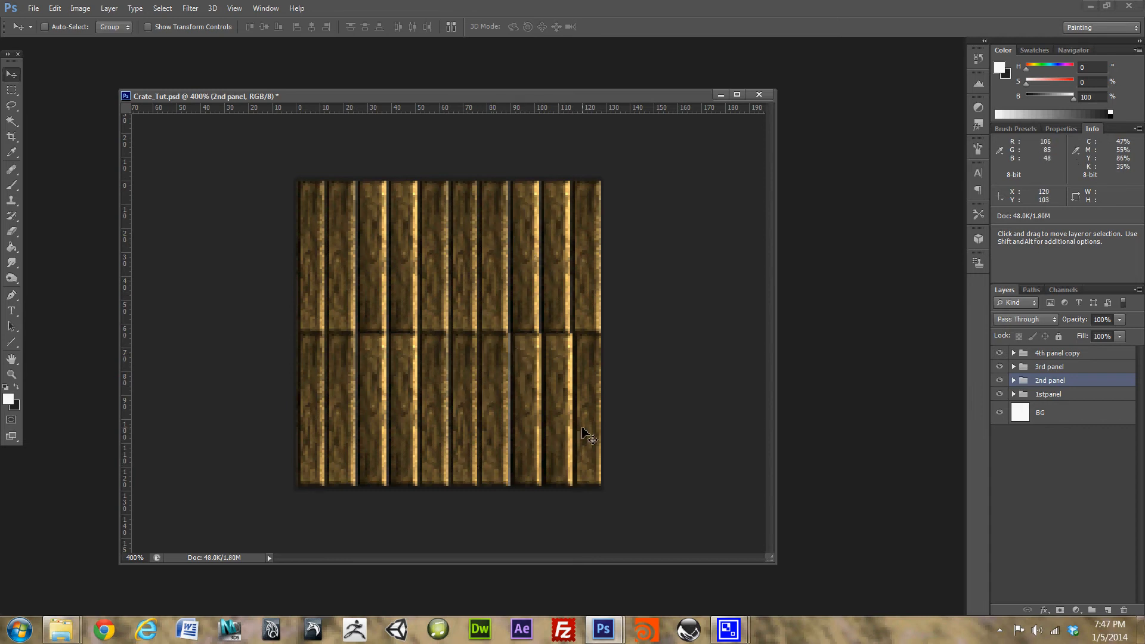
pyautogui.hotkey('ctrl', 't')
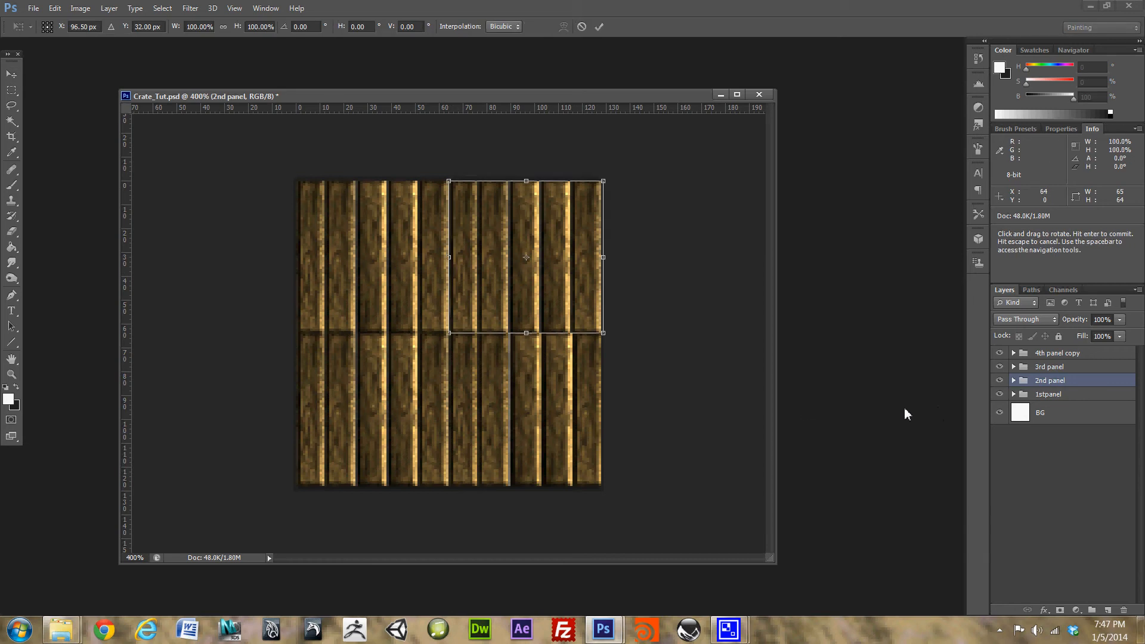
pyautogui.press('Return')
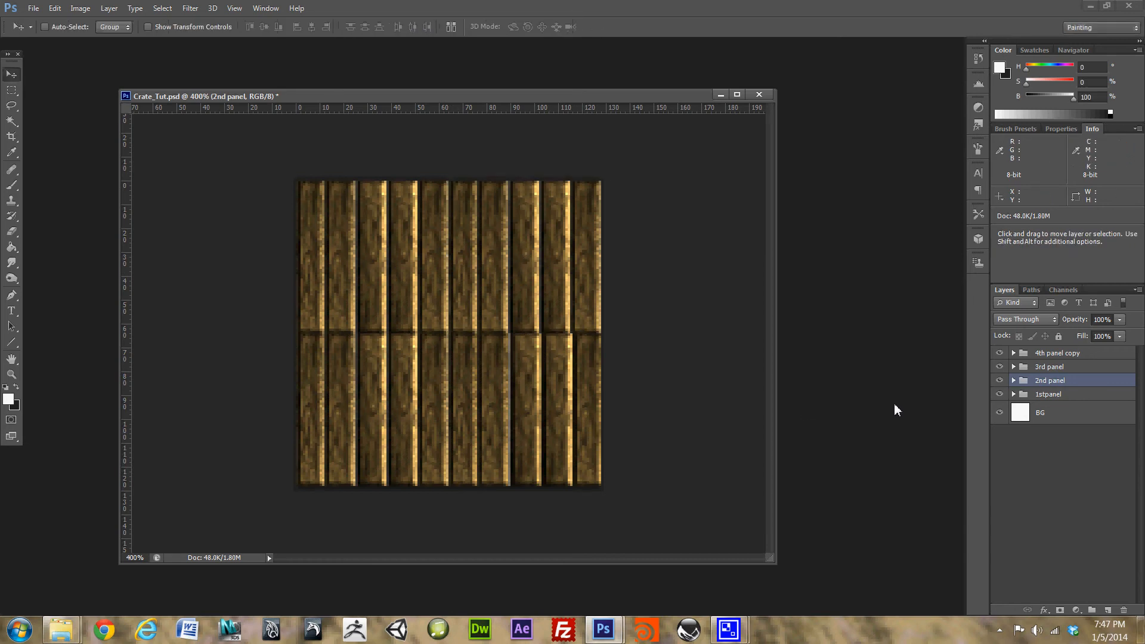
# - Narrow the 4th panel copy group from its right edge to 65 px wide, aligning its planks with the panel above
pyautogui.click(1049, 353)
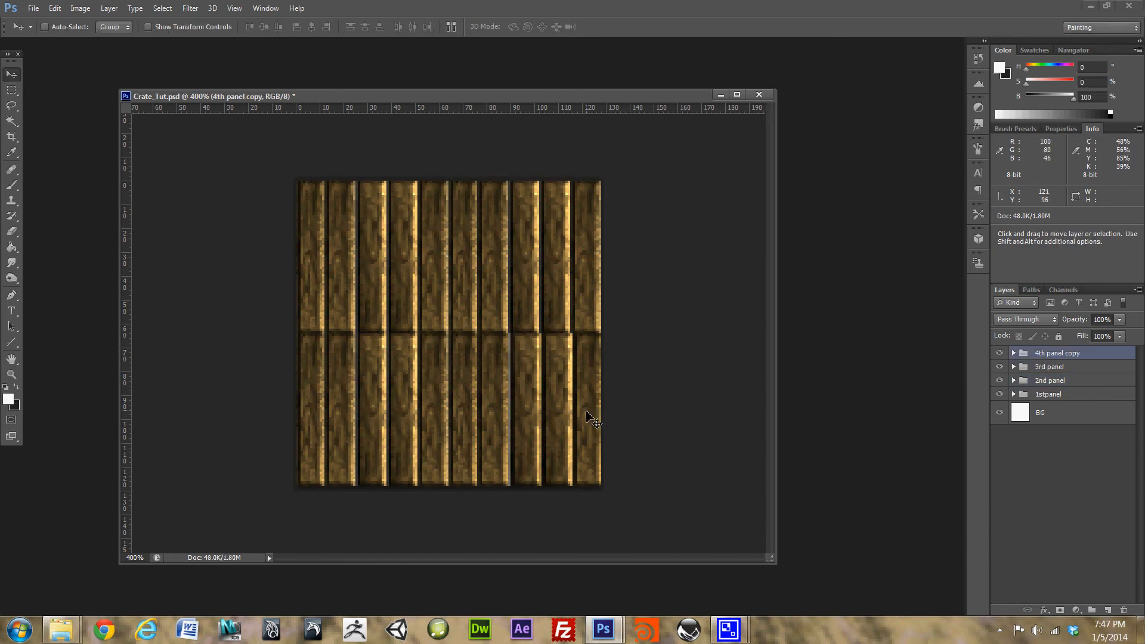
pyautogui.hotkey('ctrl', 't')
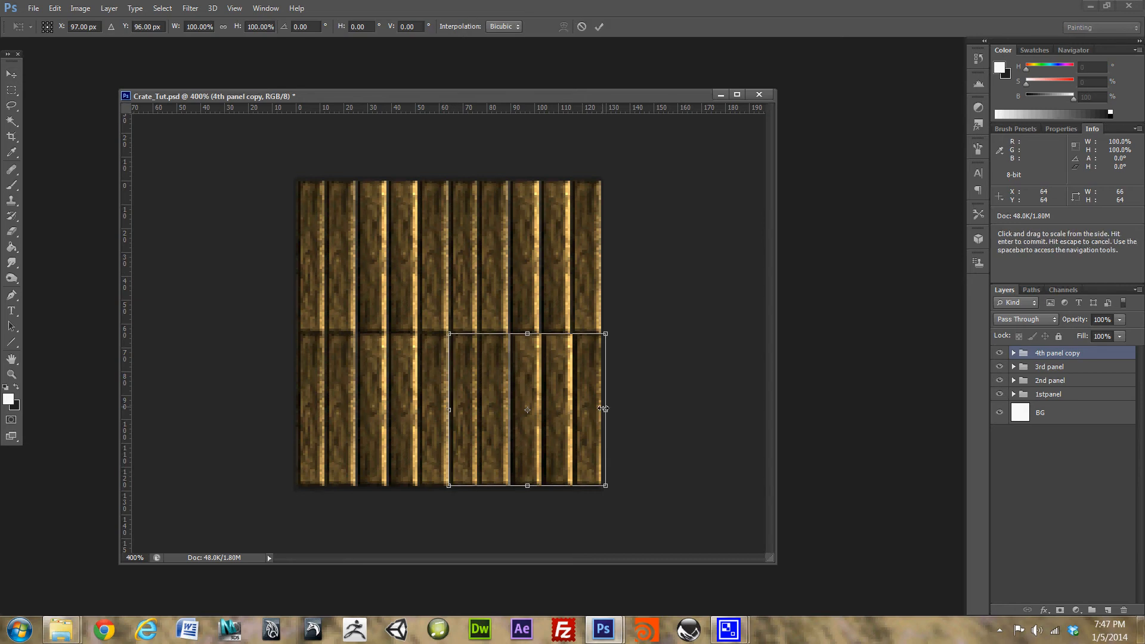
pyautogui.moveTo(603, 409); pyautogui.dragTo(601, 409)
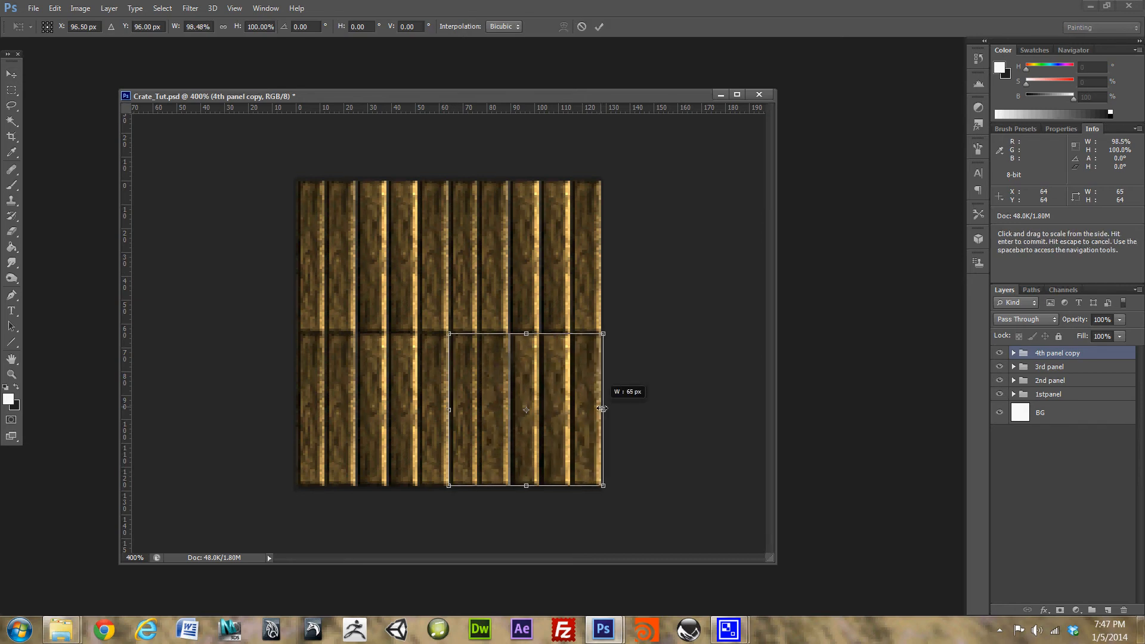
pyautogui.moveTo(601, 409); pyautogui.dragTo(604, 412)
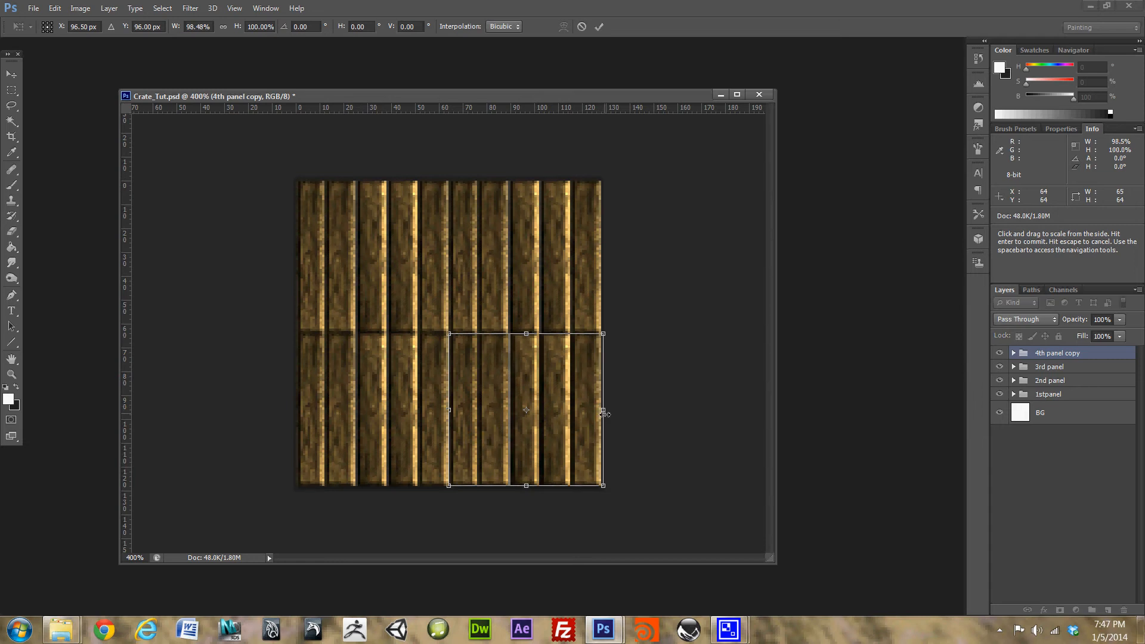
pyautogui.press('Return')
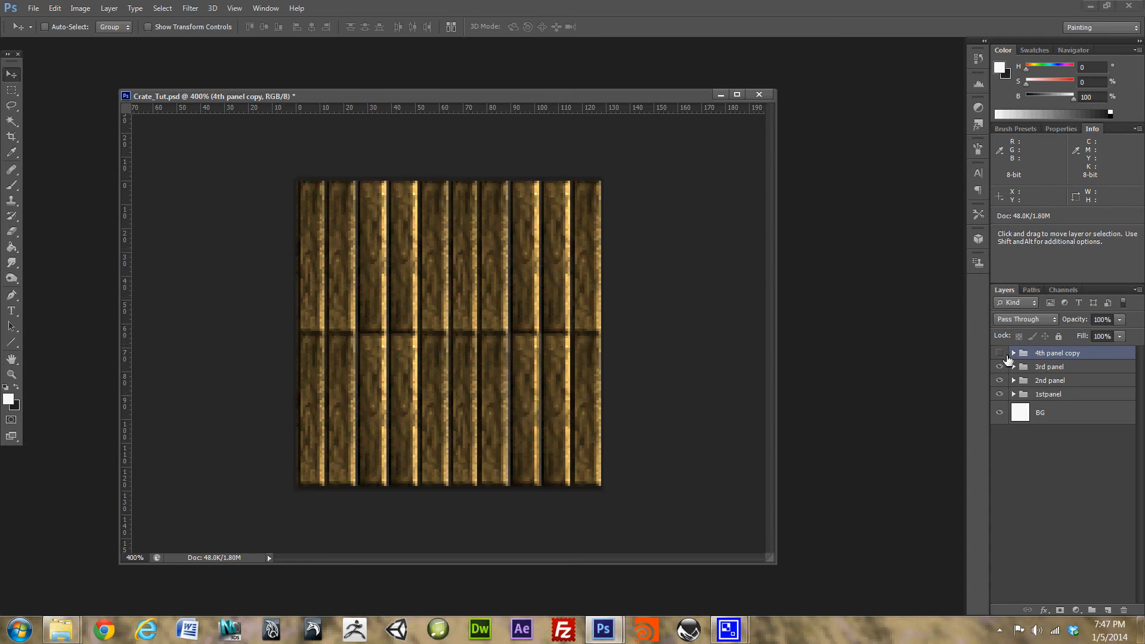
# - Examine how the four panel groups fill the canvas by toggling their visibility one at a time
pyautogui.click(1000, 381)
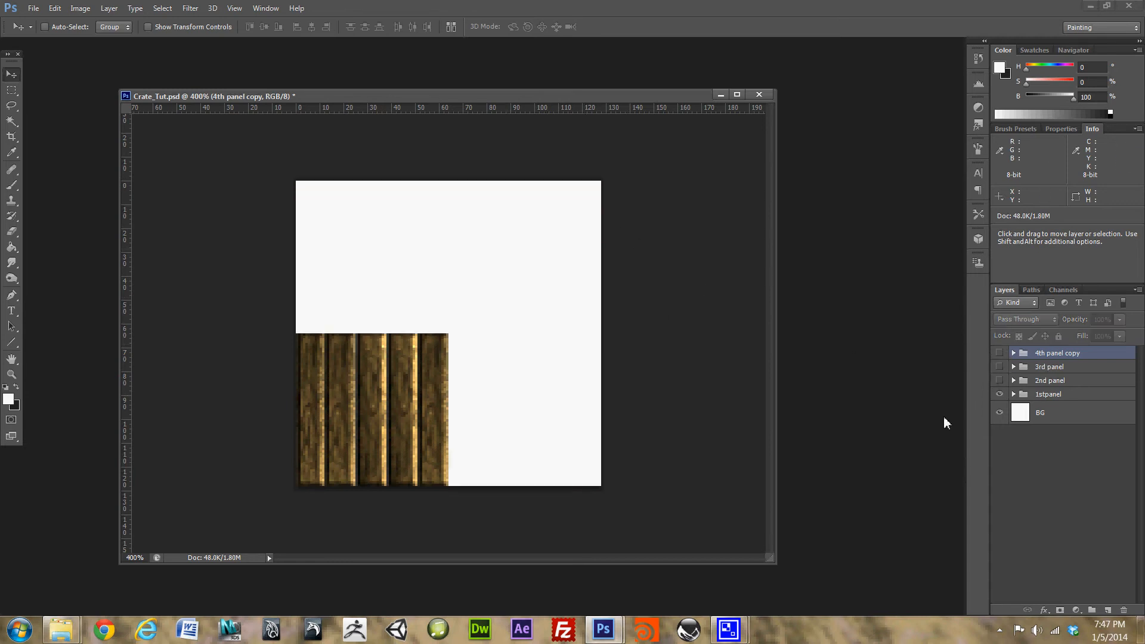
pyautogui.moveTo(999, 379)
pyautogui.mouseDown()
pyautogui.moveTo(998, 356)
pyautogui.moveTo(1000, 382)
pyautogui.mouseUp()
pyautogui.click(999, 356)
pyautogui.click(1000, 380)
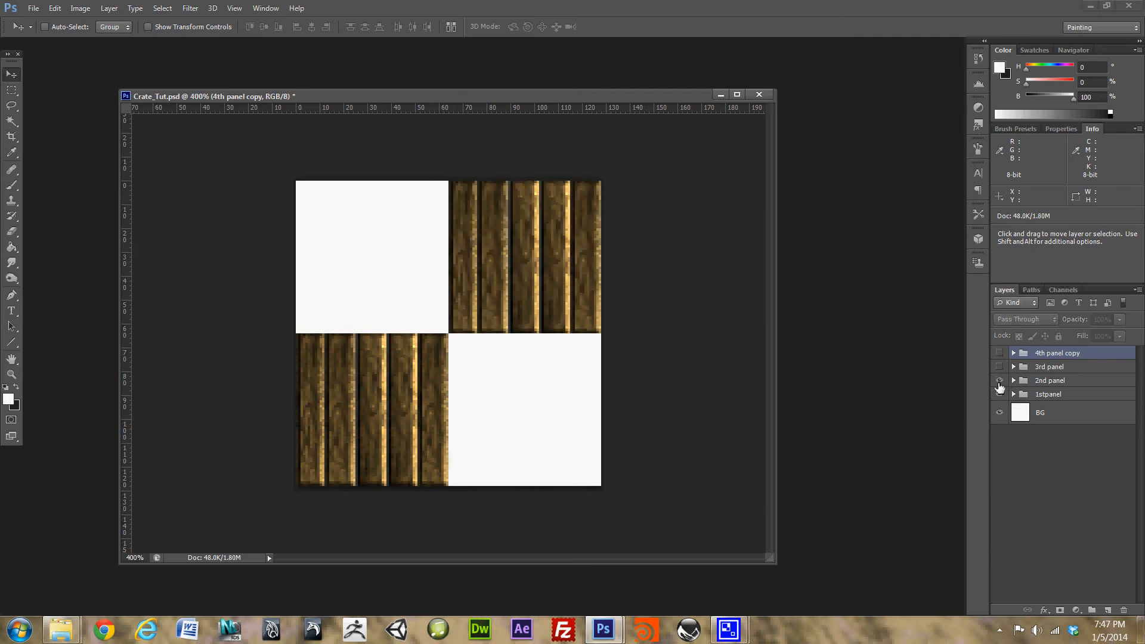
pyautogui.click(999, 381)
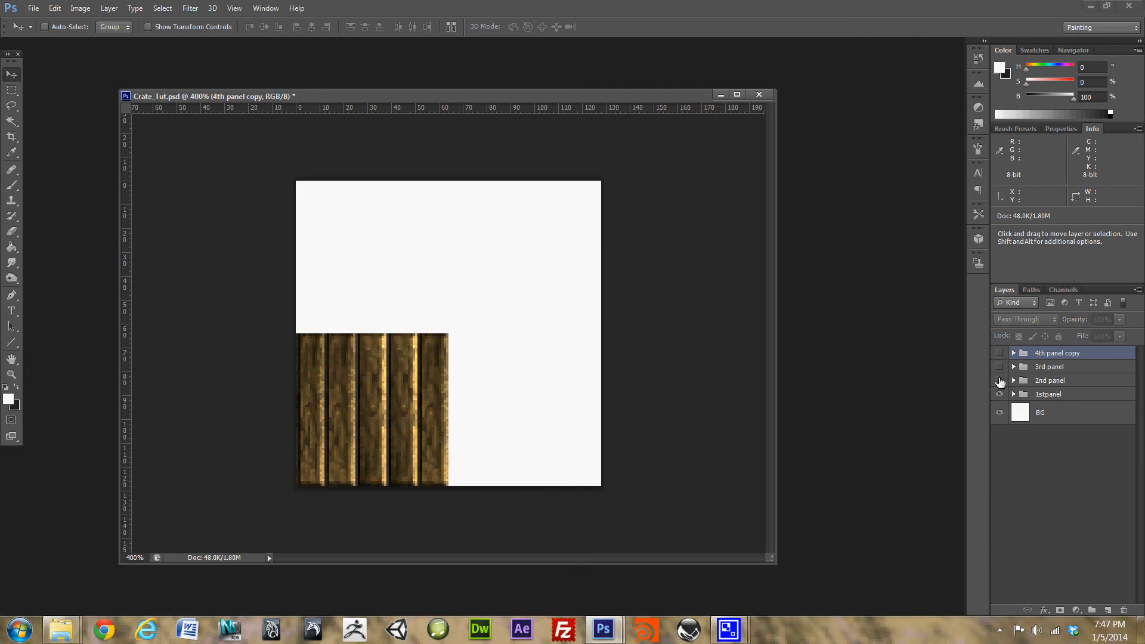
pyautogui.click(1000, 381)
pyautogui.click(1000, 367)
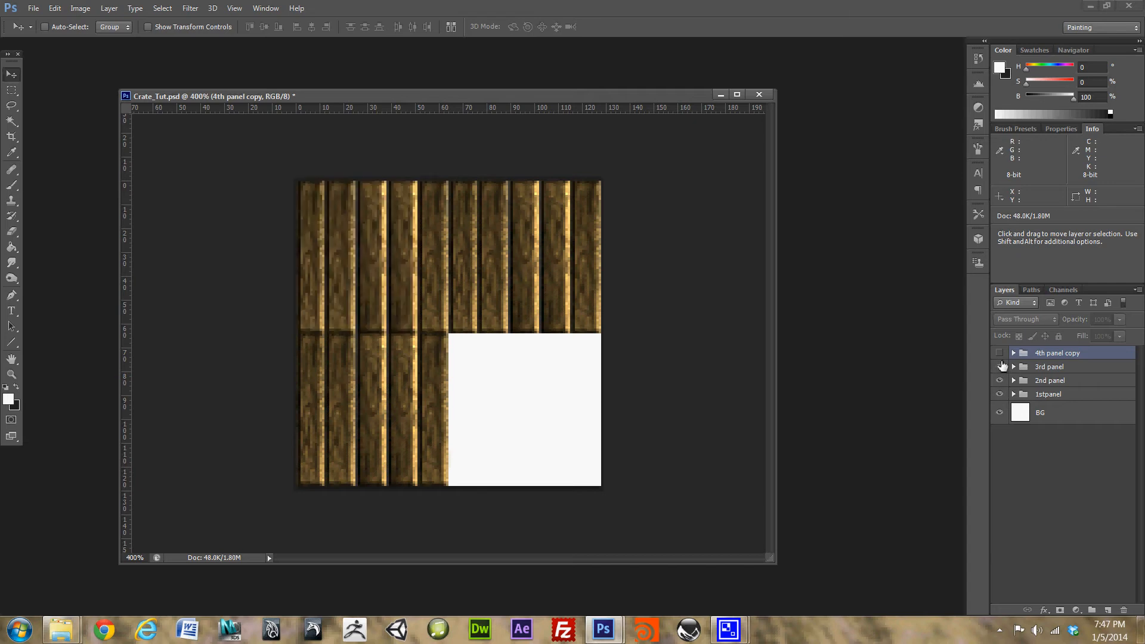
pyautogui.click(999, 353)
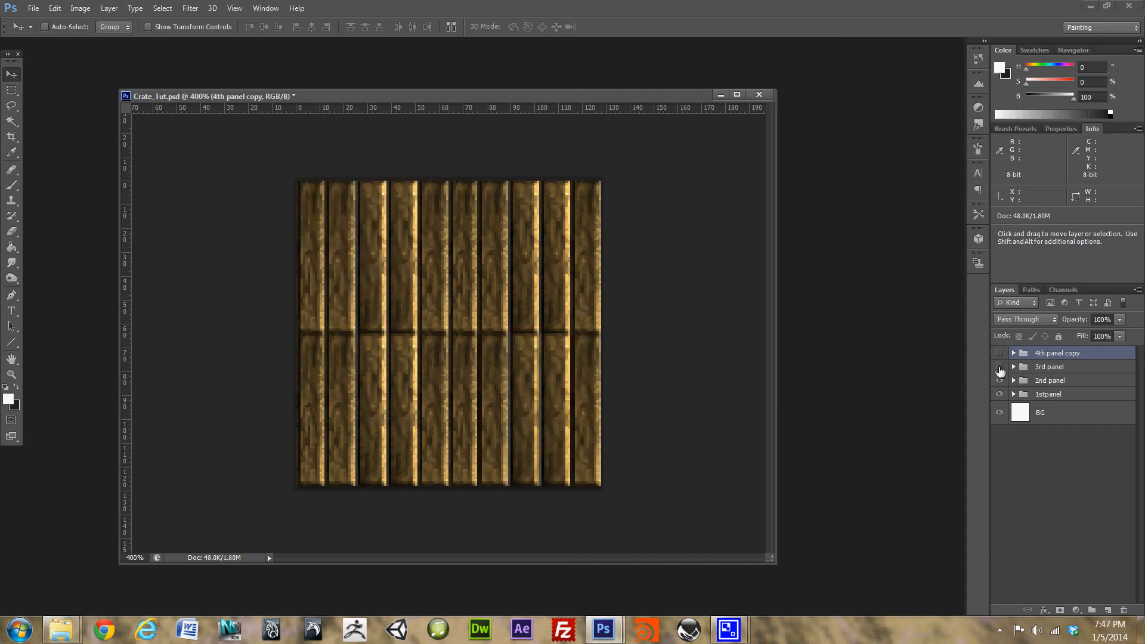
# - Hide every panel group except 1stpanel and duplicate its Wood_Texture1 copy 3 layer as Wood_Texture_Top_Bottom_Plank
pyautogui.moveTo(998, 367); pyautogui.dragTo(1000, 385)
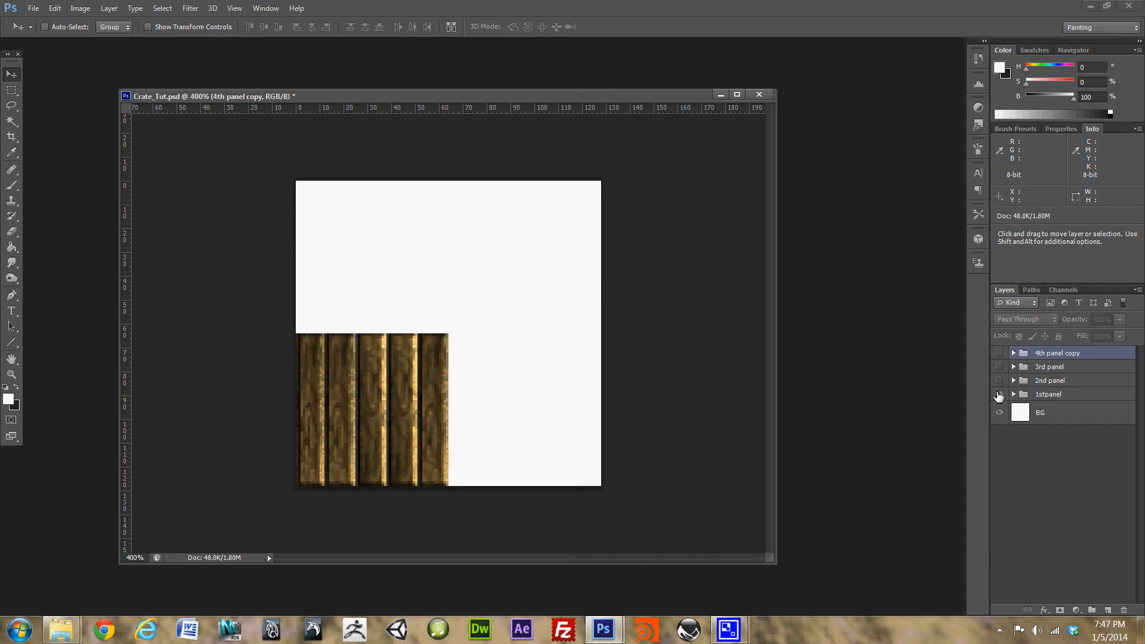
pyautogui.click(1013, 394)
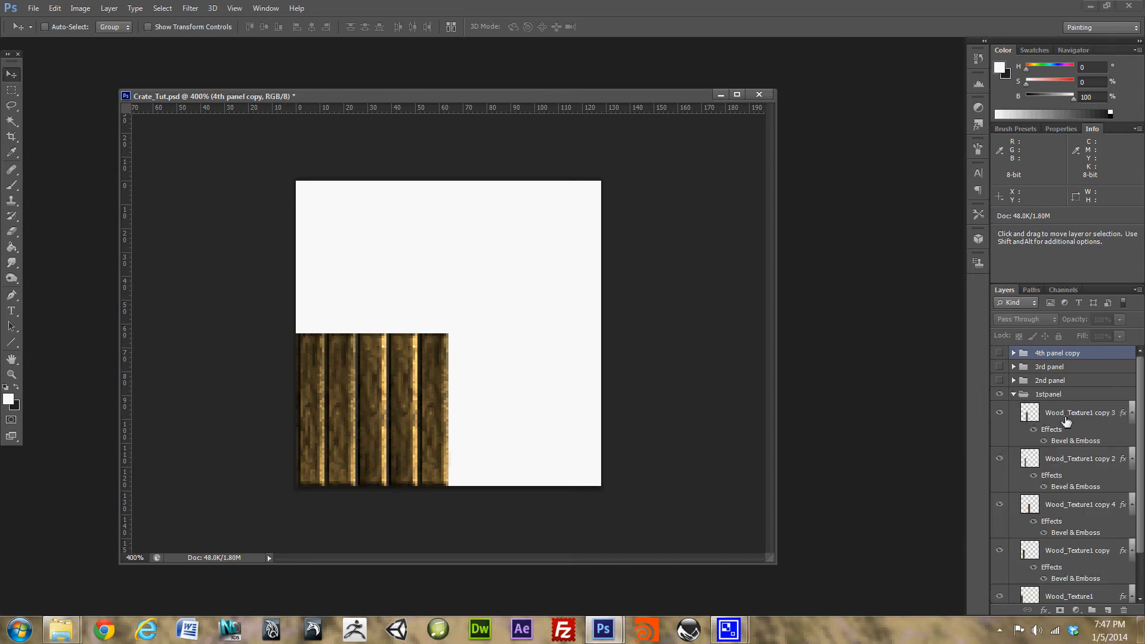
pyautogui.click(1067, 418)
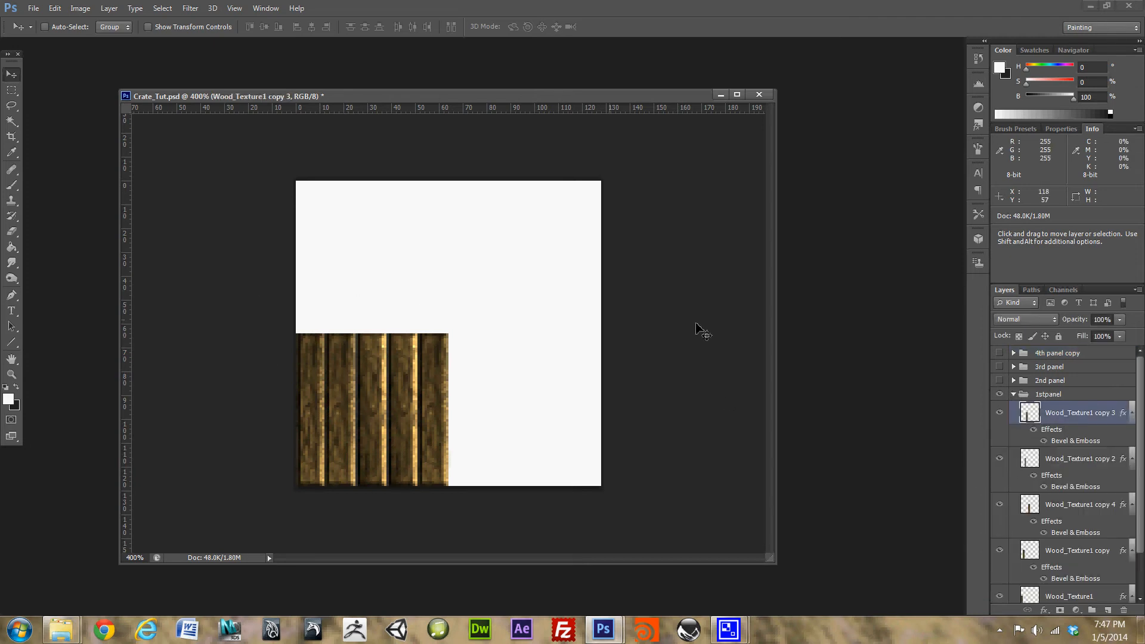
pyautogui.rightClick(1069, 415)
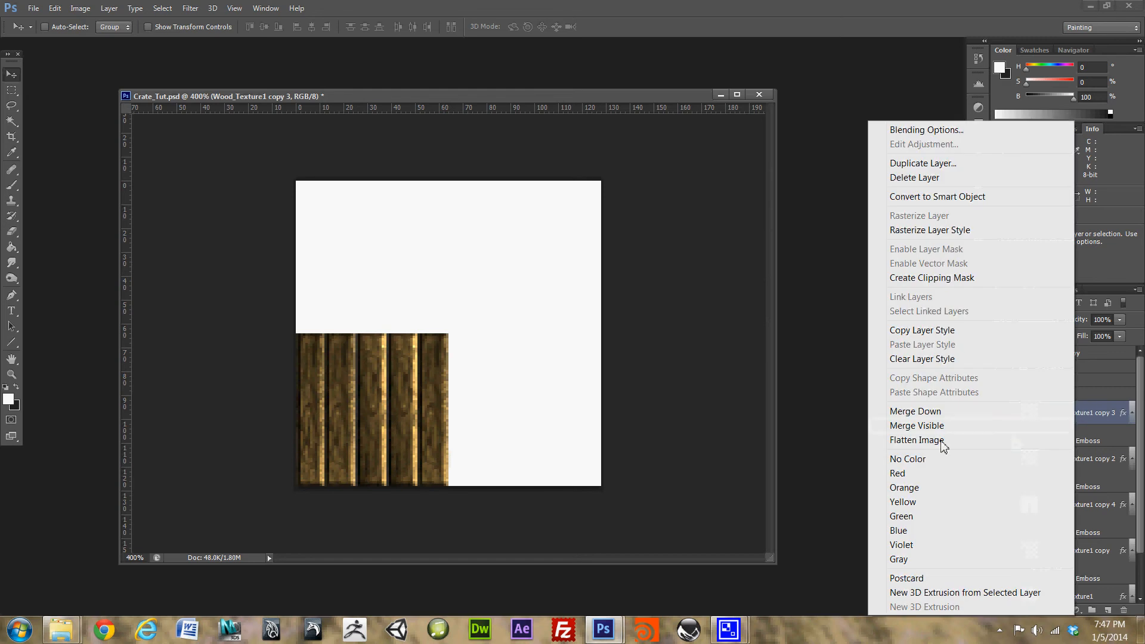
pyautogui.click(945, 165)
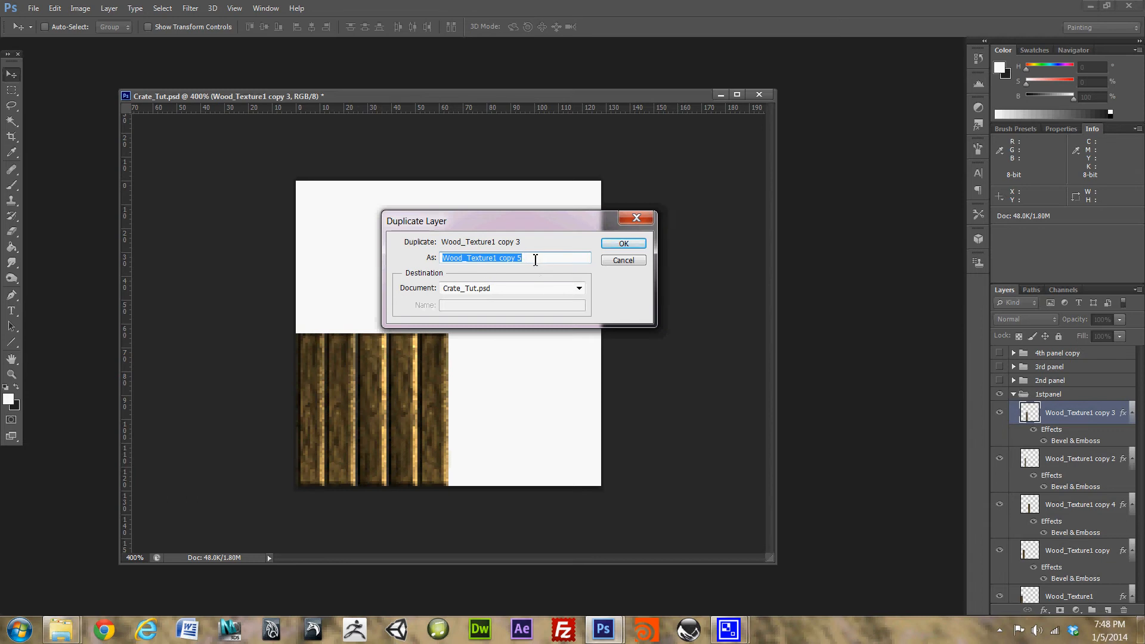
pyautogui.moveTo(536, 258); pyautogui.dragTo(503, 261)
pyautogui.write('_Top_Bottom_Plank')
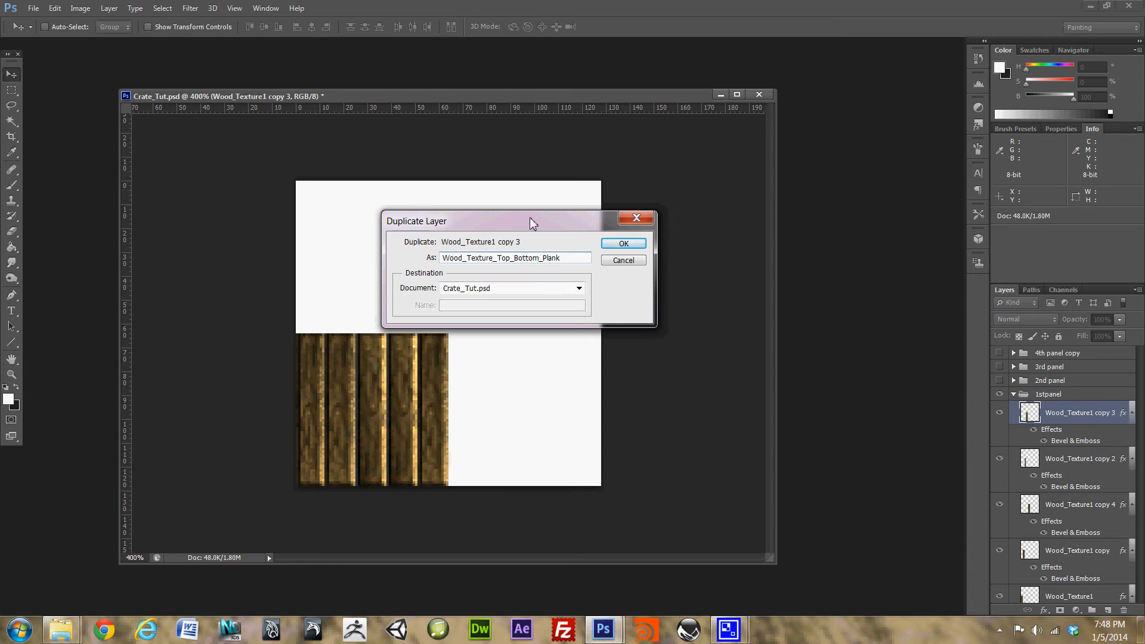
pyautogui.moveTo(529, 224); pyautogui.dragTo(503, 236)
pyautogui.click(591, 254)
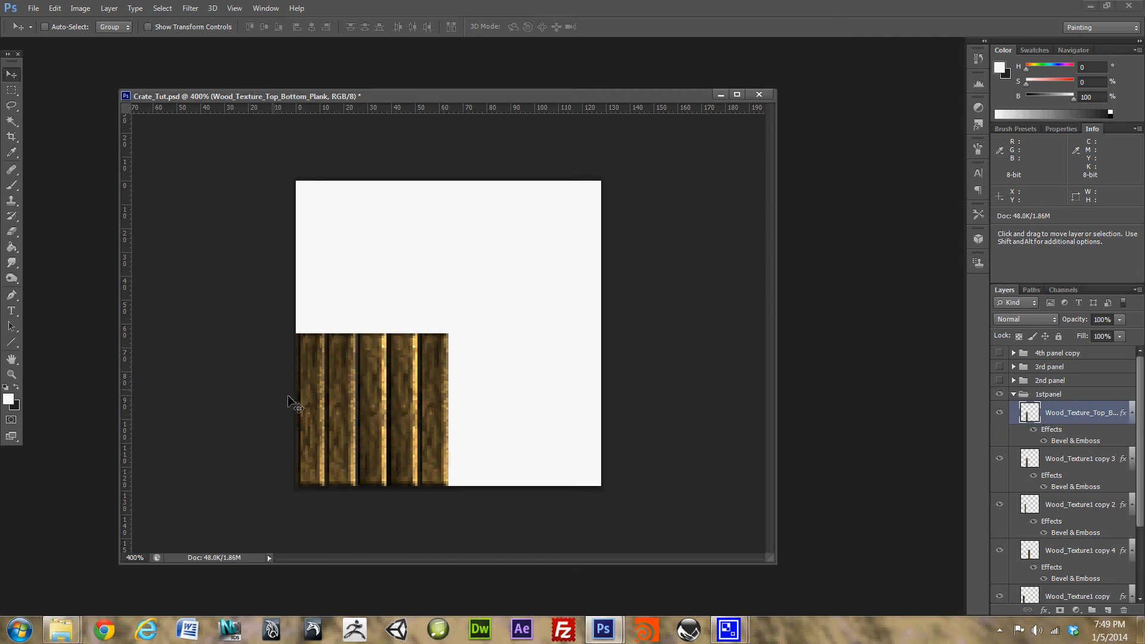
# - Move the duplicated plank up over the first panel's top edge and rotate it 90° so it lies horizontally
pyautogui.moveTo(440, 403); pyautogui.dragTo(395, 313)
pyautogui.hotkey('ctrl', 't')
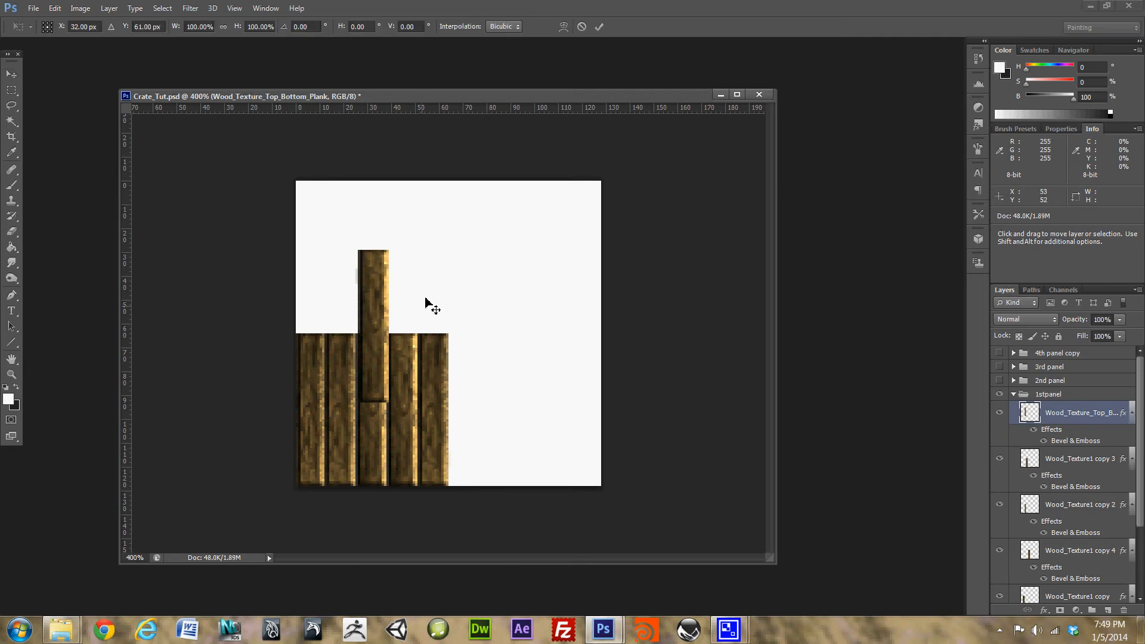
pyautogui.moveTo(422, 309); pyautogui.dragTo(396, 391)
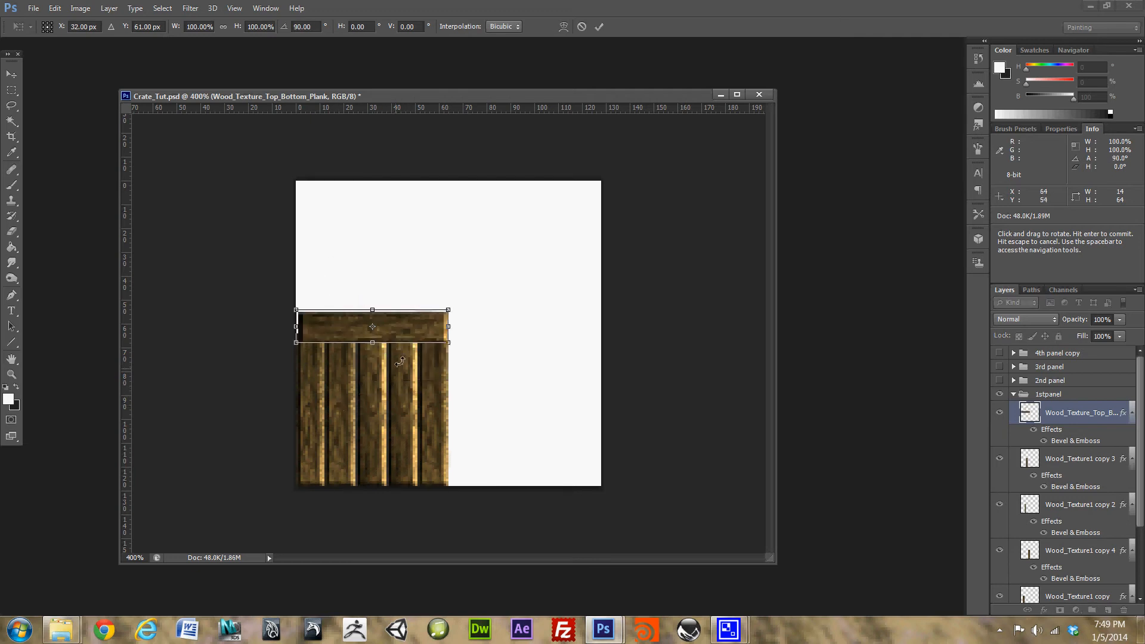
# - Align the horizontal plank with the first panel's top and left edges and stretch it to 65 px long
pyautogui.moveTo(415, 331); pyautogui.dragTo(420, 350)
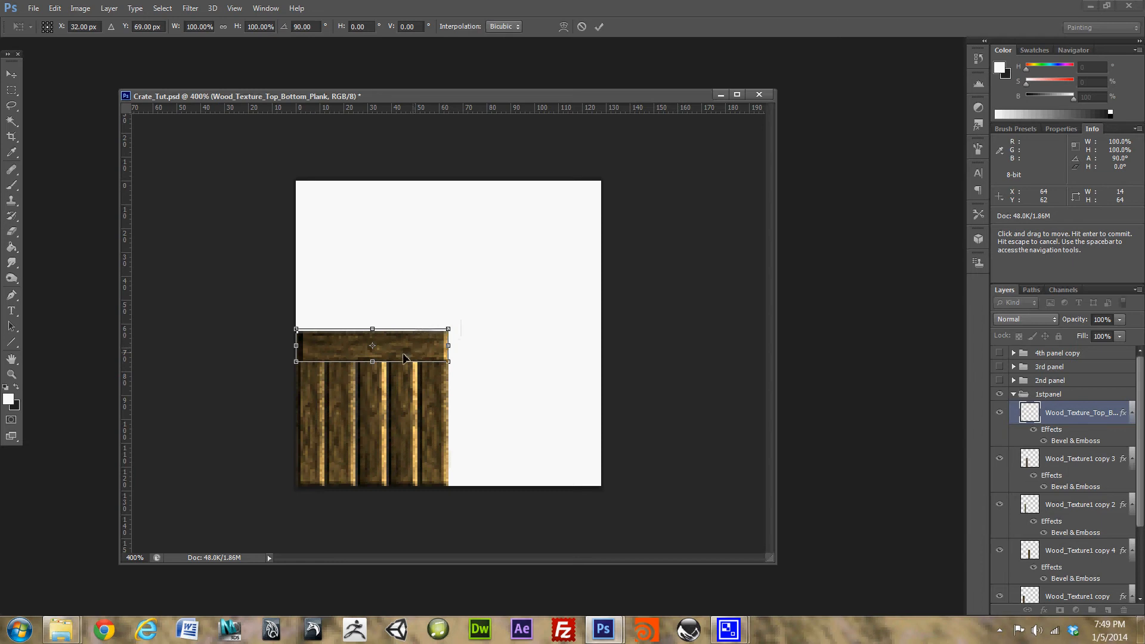
pyautogui.moveTo(303, 351); pyautogui.dragTo(300, 351)
pyautogui.moveTo(400, 344); pyautogui.dragTo(401, 347)
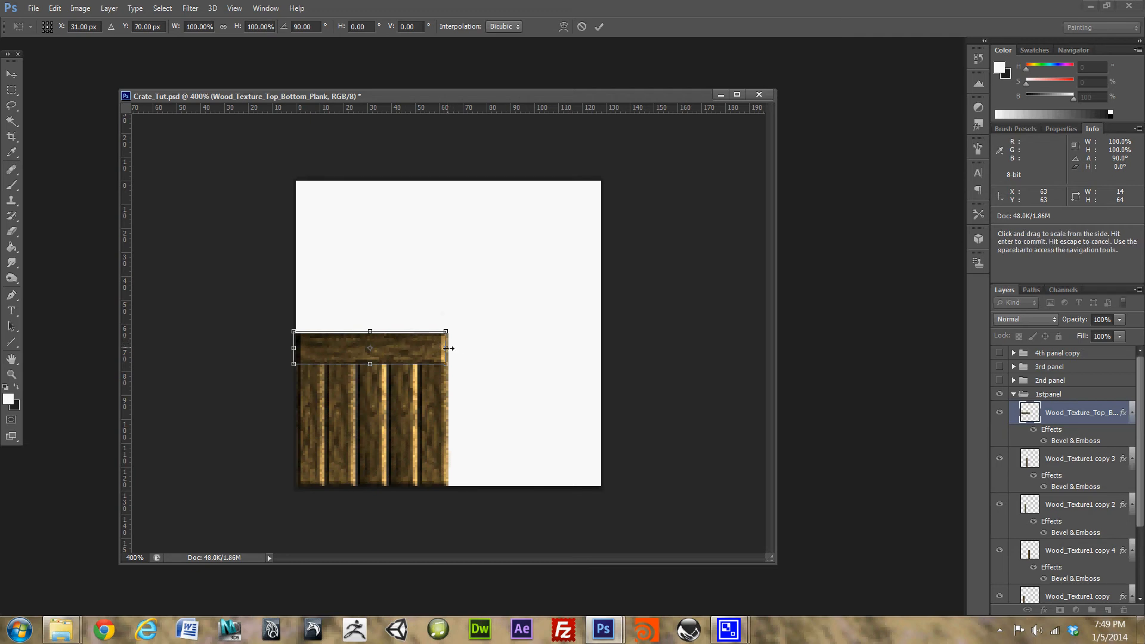
pyautogui.click(451, 348)
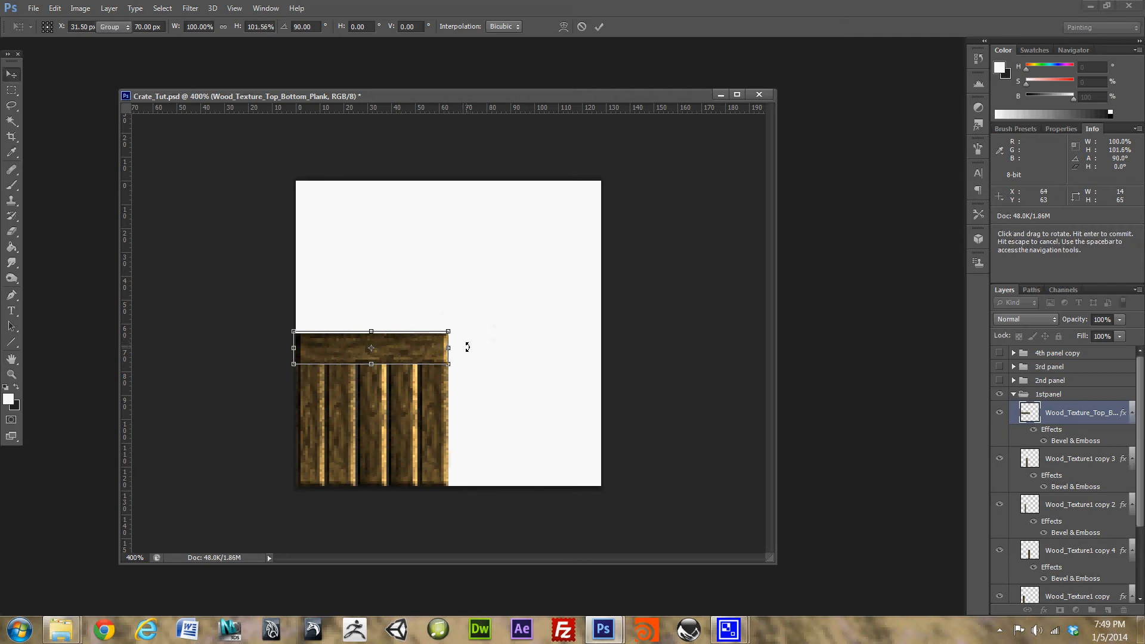
pyautogui.press('Return')
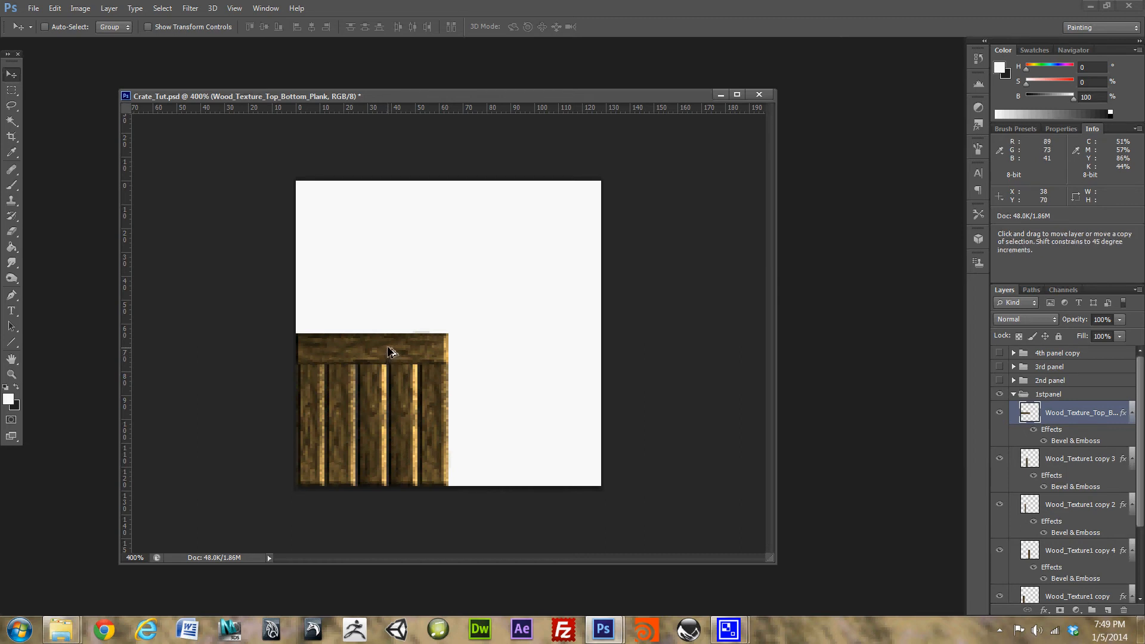
pyautogui.moveTo(386, 351); pyautogui.dragTo(392, 380)
pyautogui.hotkey('ctrl', 'z')
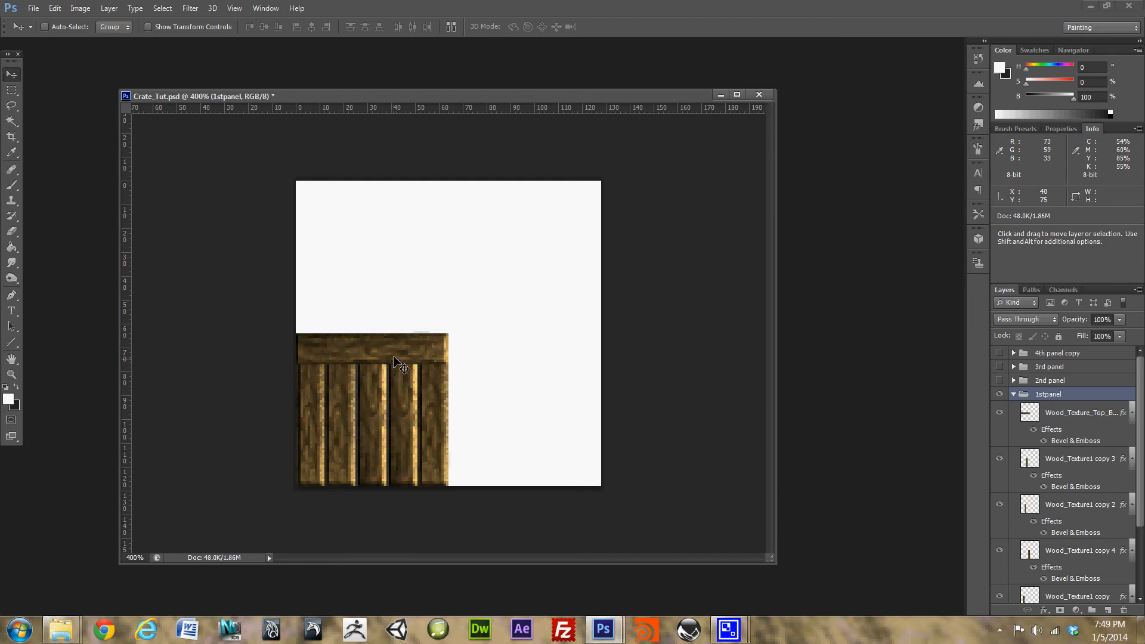
pyautogui.click(1103, 420)
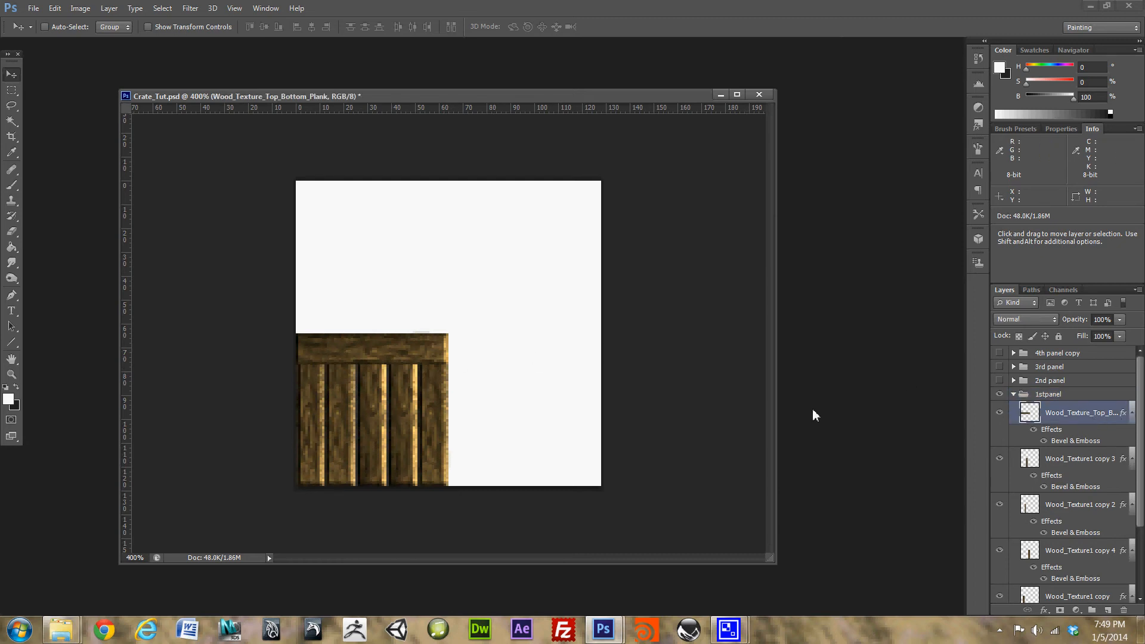
# - Duplicate the horizontal plank layer under its default name and move the copy to the first panel's bottom edge
pyautogui.rightClick(1089, 413)
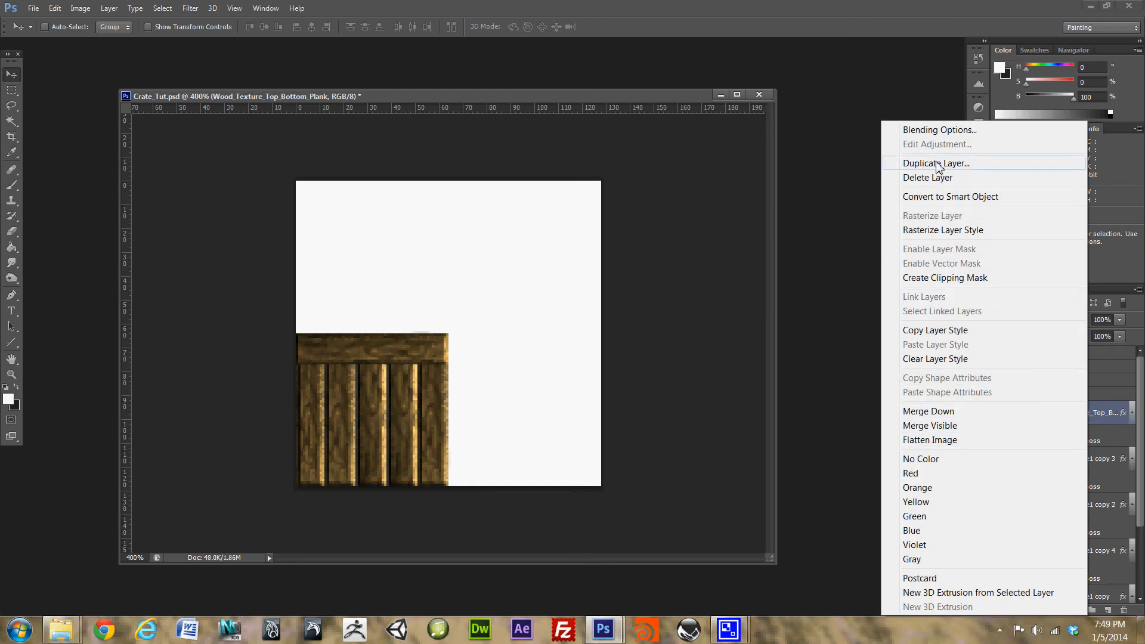
pyautogui.click(957, 165)
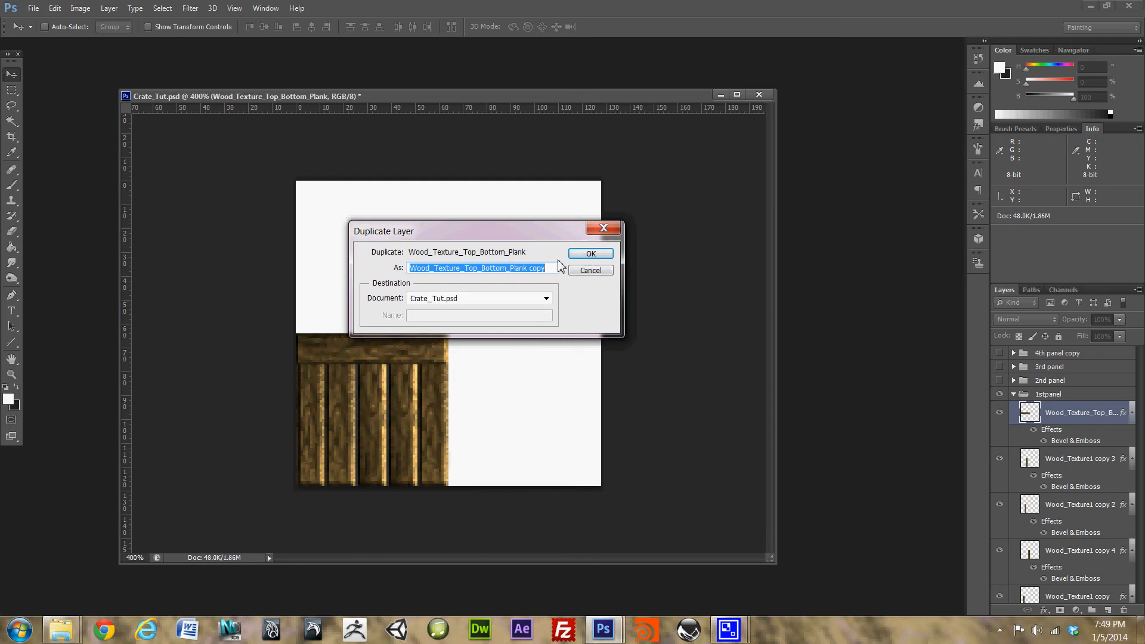
pyautogui.click(591, 253)
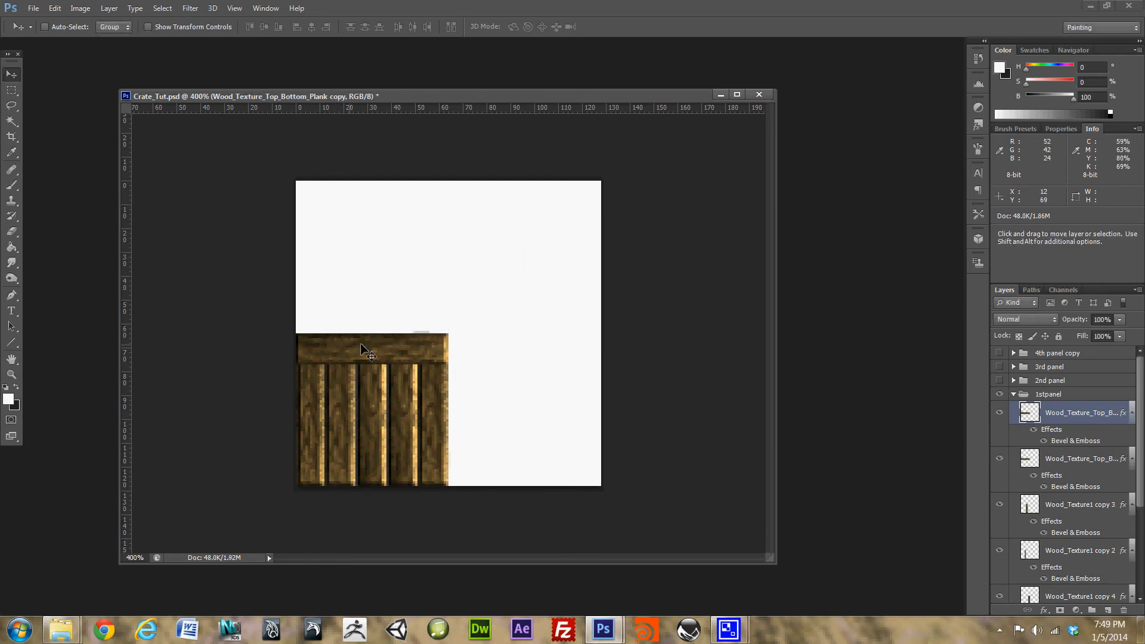
pyautogui.moveTo(380, 356); pyautogui.dragTo(381, 371)
pyautogui.hotkey('ctrl', 'z')
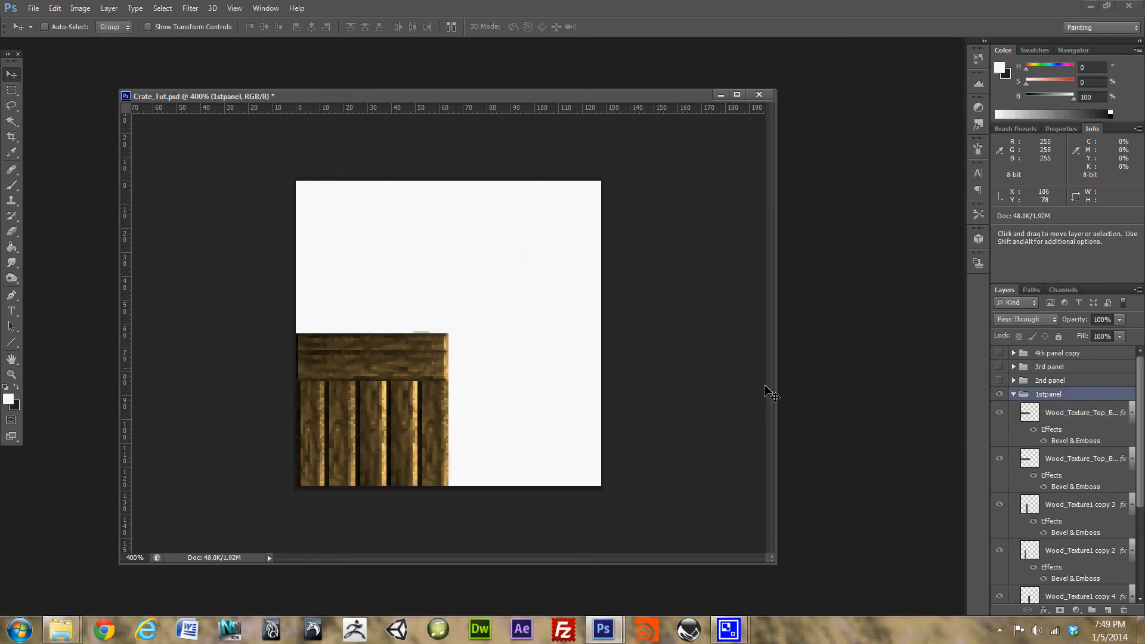
pyautogui.click(1071, 421)
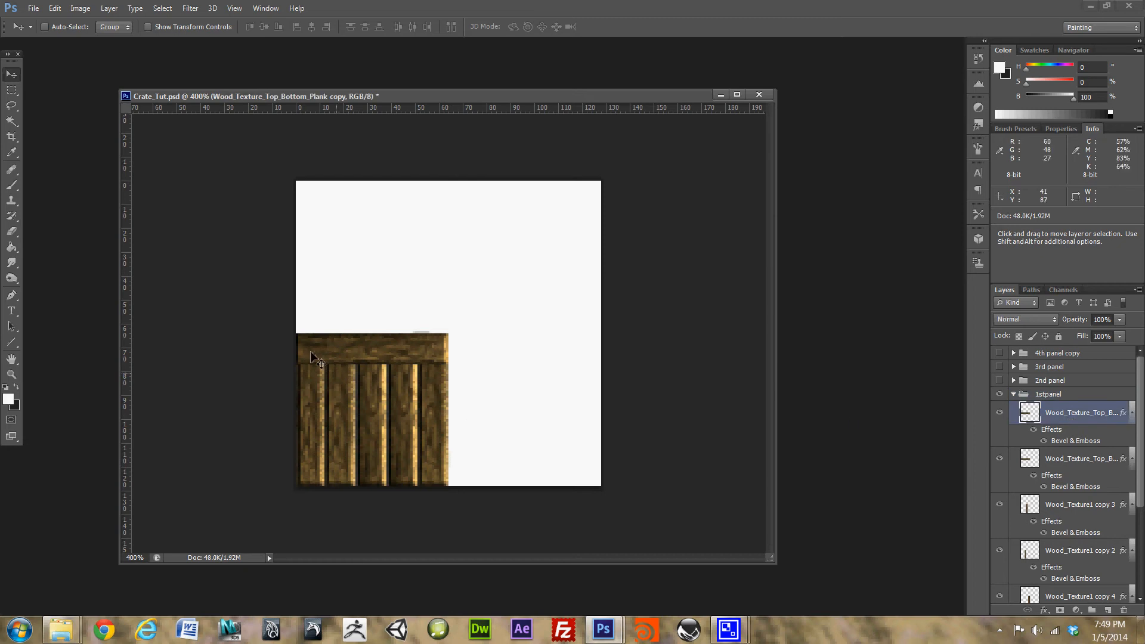
pyautogui.moveTo(360, 357); pyautogui.dragTo(389, 470)
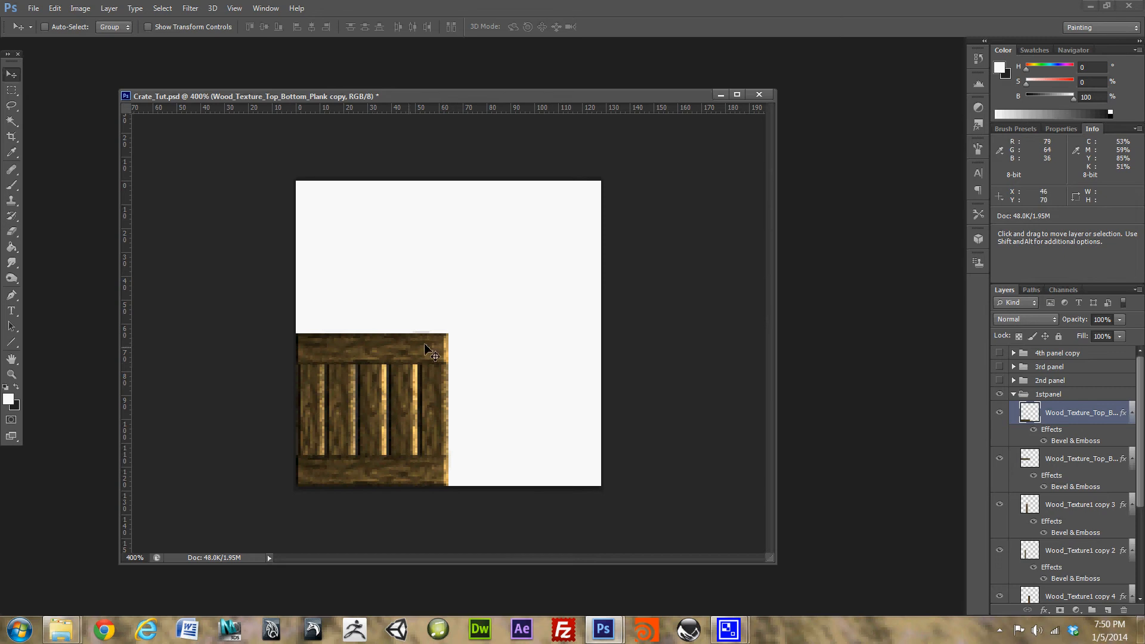
# - Add a drop shadow to the top horizontal plank with 0 px distance, 16% spread and 9 px size
pyautogui.keyDown('shift'); pyautogui.click(1081, 462); pyautogui.keyUp('shift')
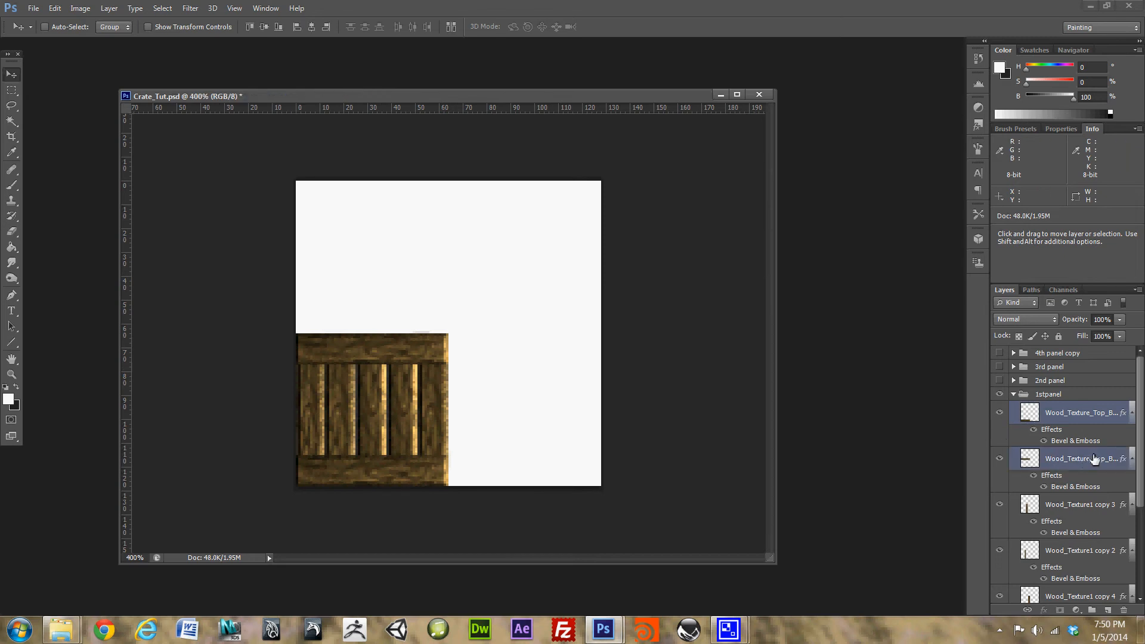
pyautogui.click(1090, 457)
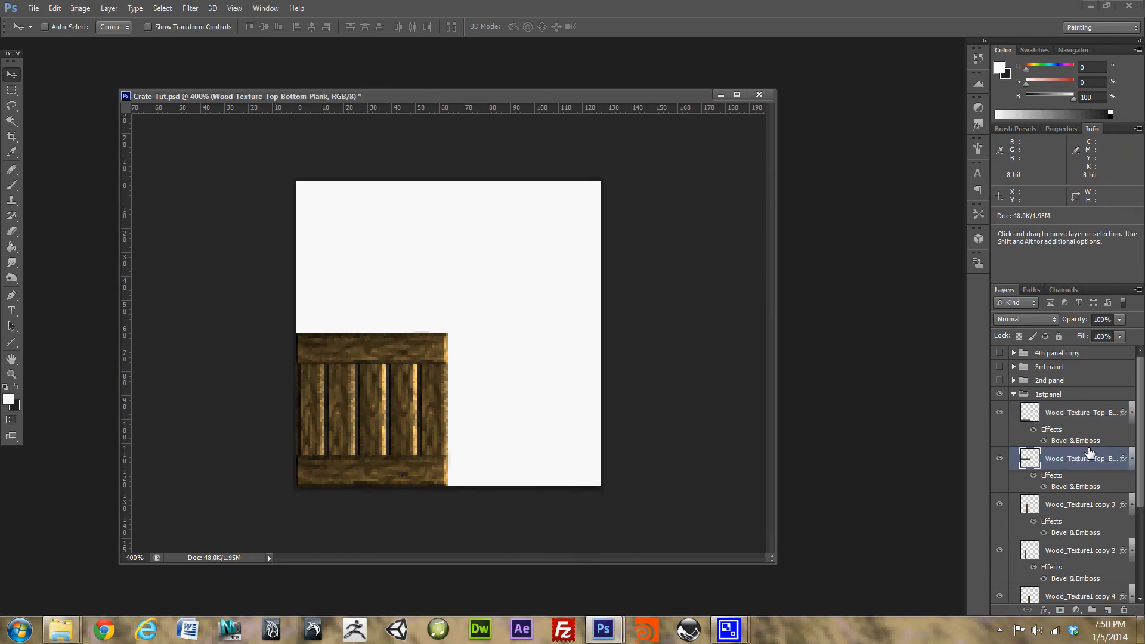
pyautogui.doubleClick(1090, 453)
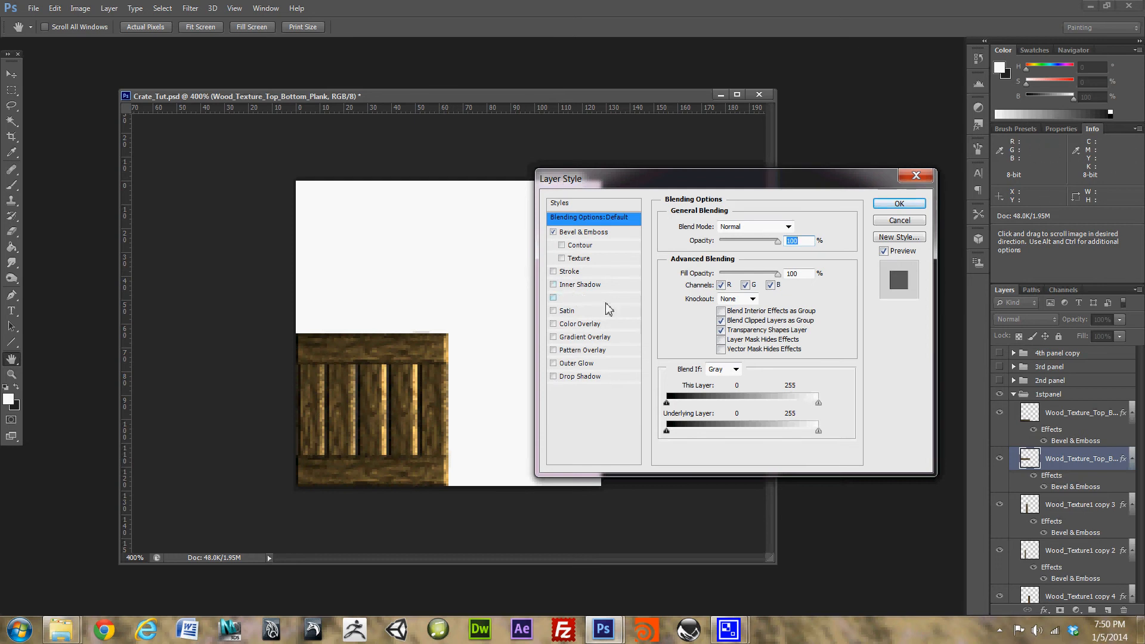
pyautogui.click(575, 377)
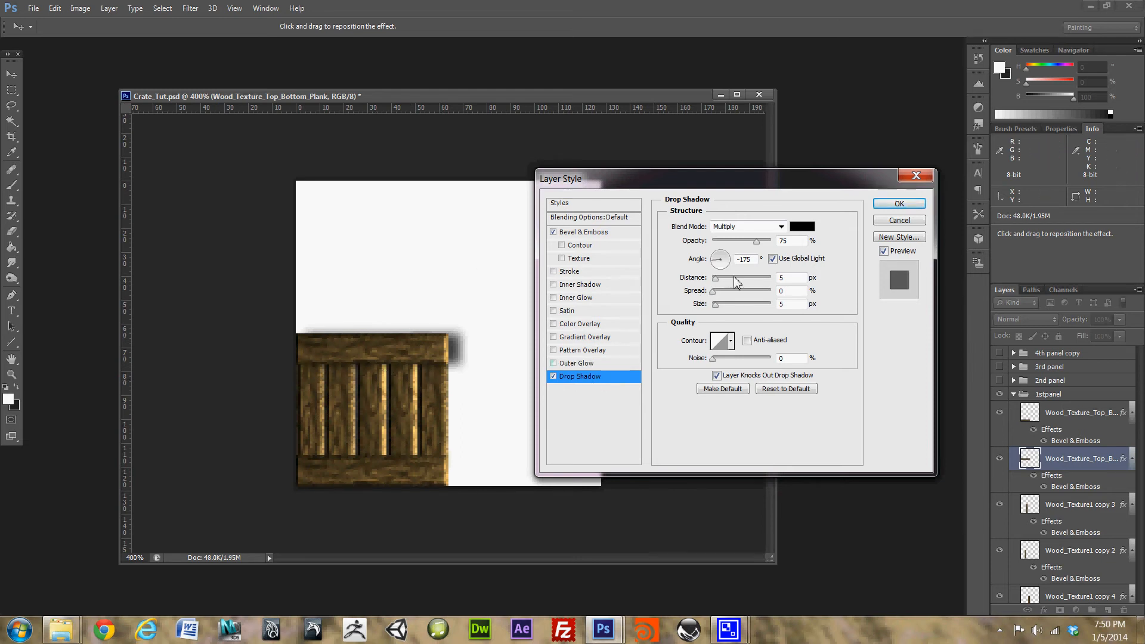
pyautogui.moveTo(717, 284); pyautogui.dragTo(721, 308)
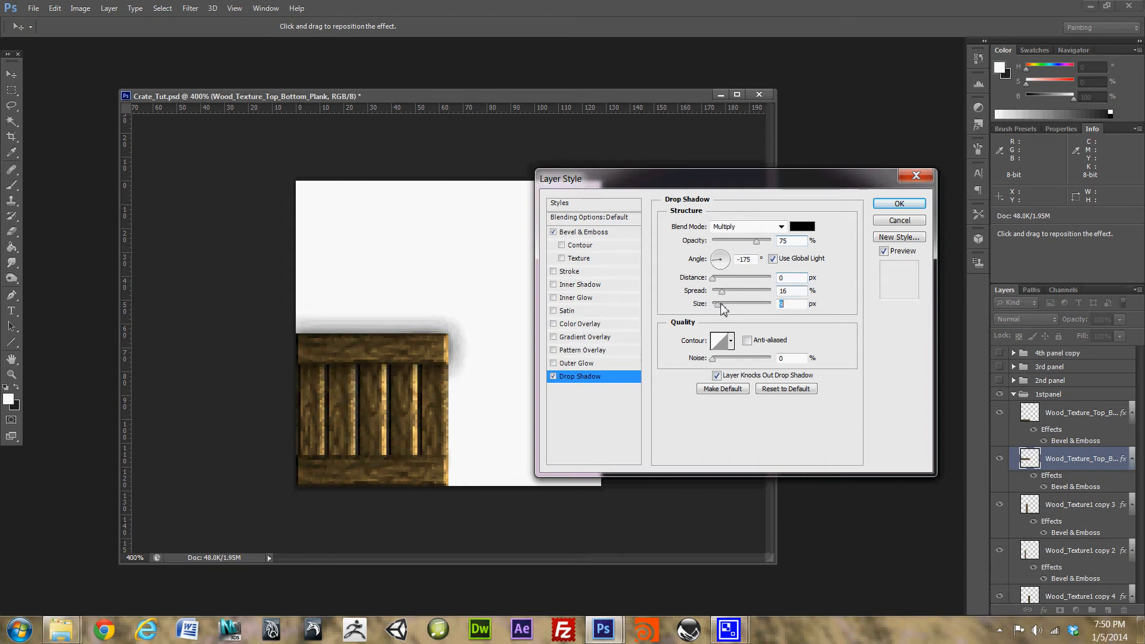
# - Set the drop shadow's angle to 86° with Use Global Light on and its size to 5 px
pyautogui.click(724, 255)
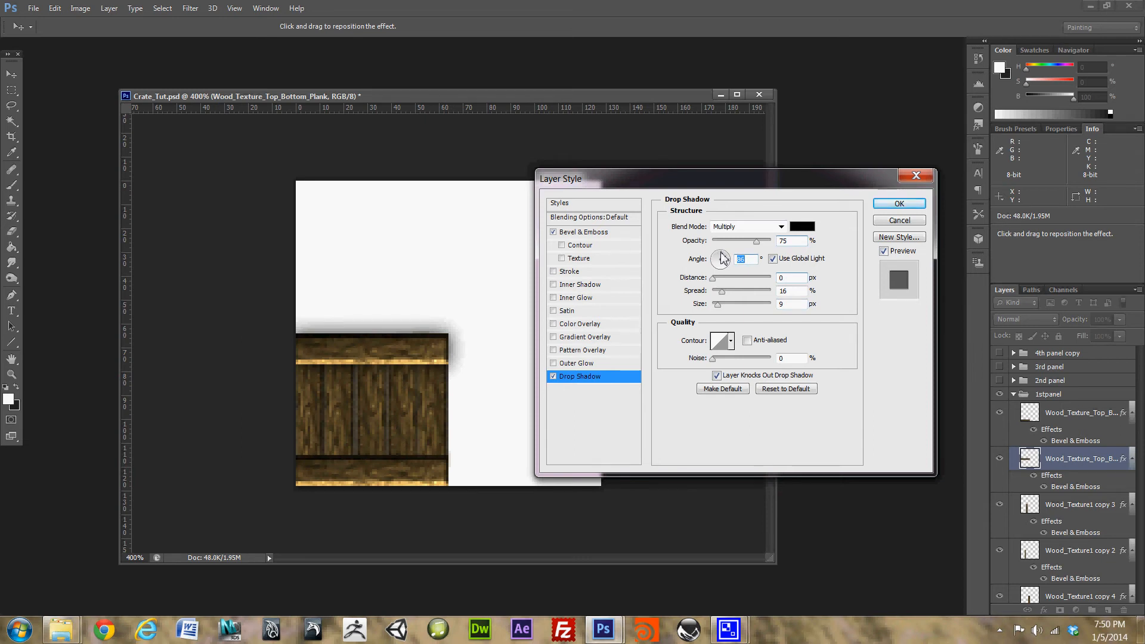
pyautogui.click(772, 259)
pyautogui.click(772, 259)
pyautogui.moveTo(717, 305); pyautogui.dragTo(715, 305)
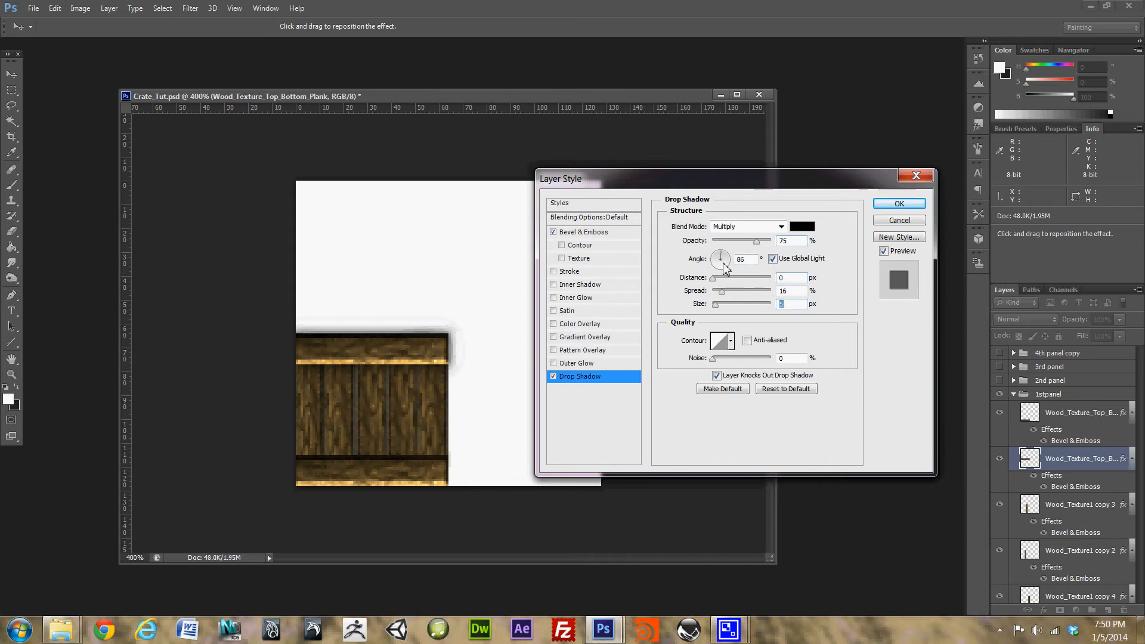
# - Try a drop shadow angle of 131° with Use Global Light on and 100% opacity
pyautogui.hotkey('ctrl', 'z')
pyautogui.hotkey('ctrl', 'z')
pyautogui.hotkey('ctrl', 'z')
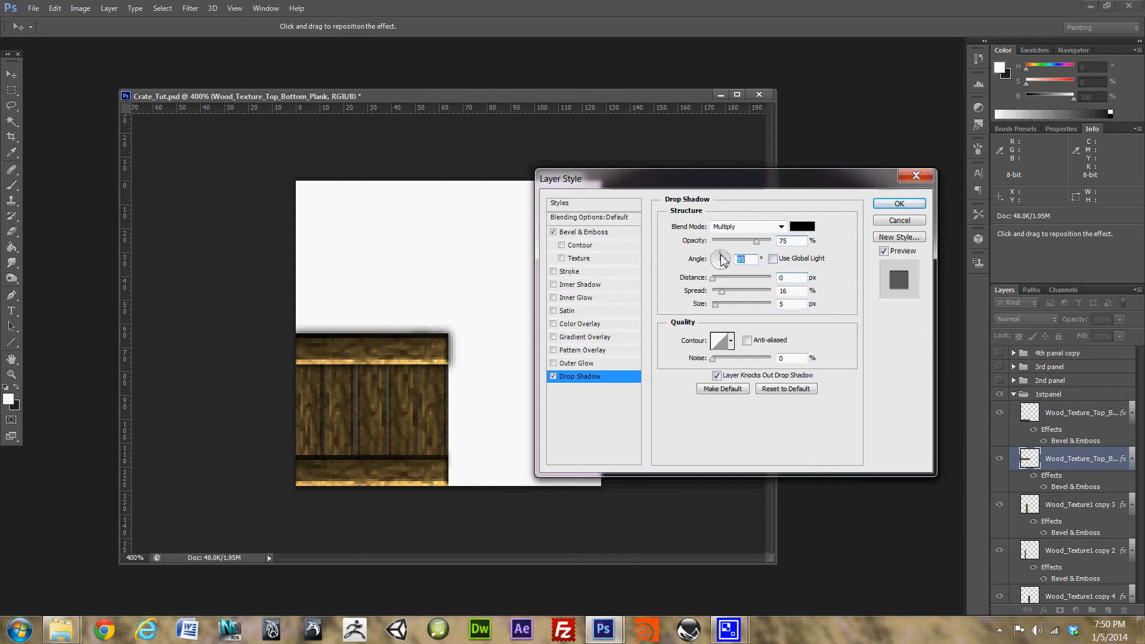
pyautogui.click(773, 259)
pyautogui.click(719, 256)
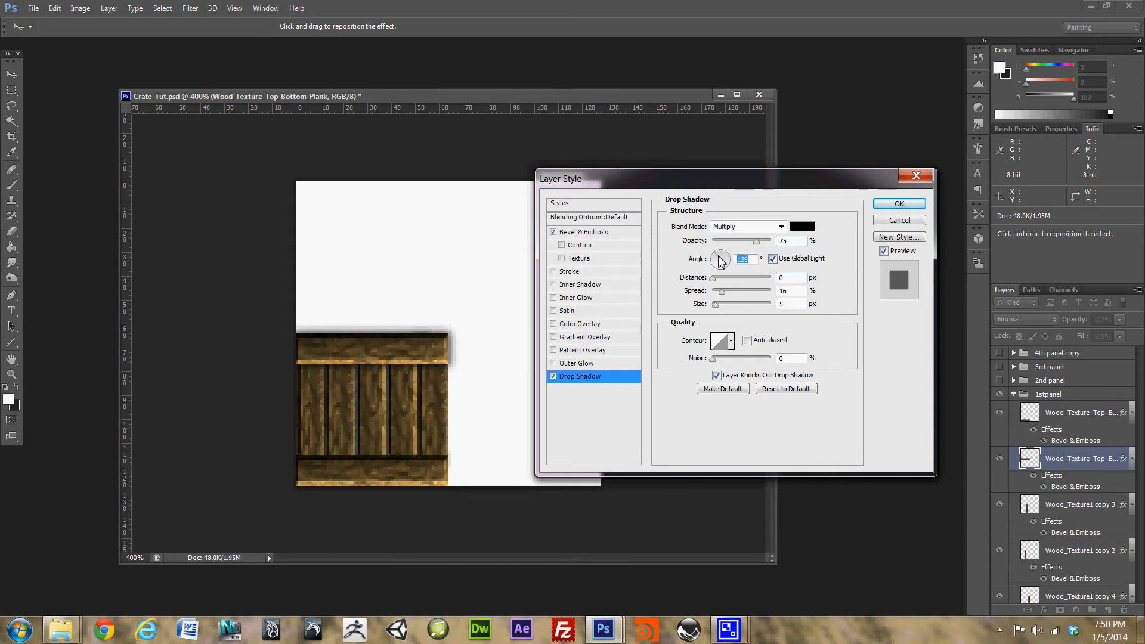
pyautogui.click(722, 259)
pyautogui.click(721, 260)
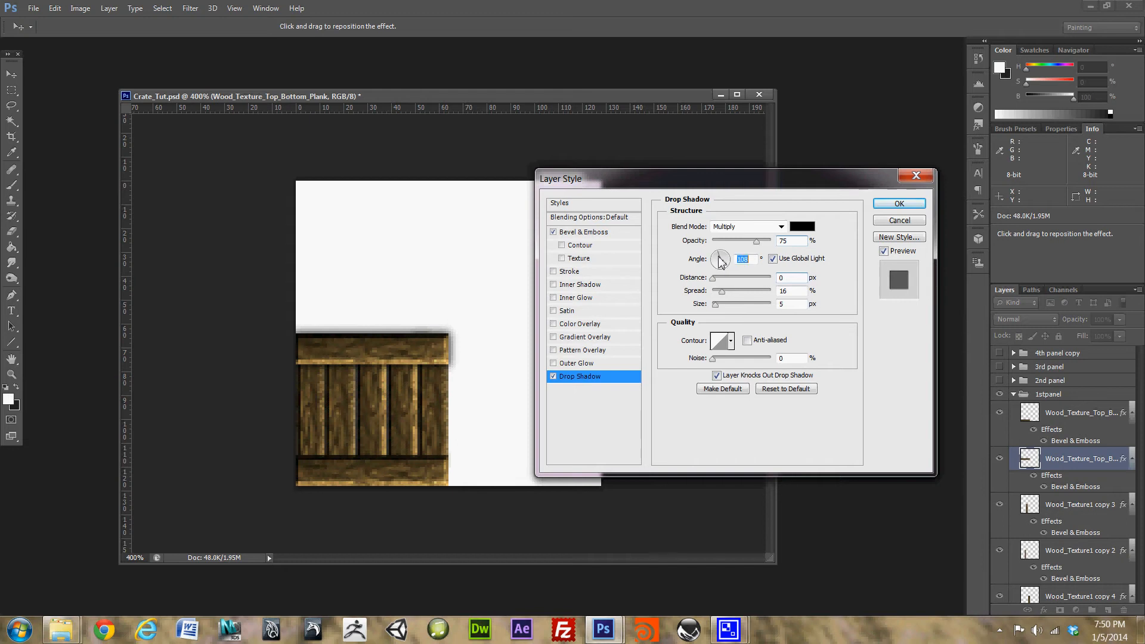
pyautogui.click(719, 261)
pyautogui.click(720, 260)
pyautogui.moveTo(757, 241); pyautogui.dragTo(778, 247)
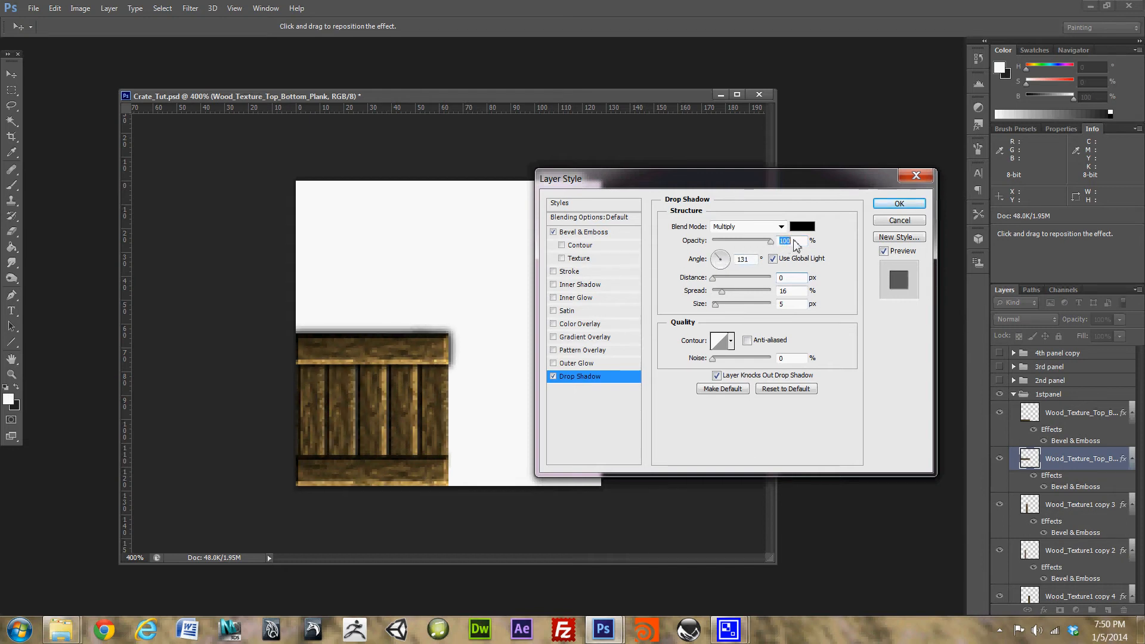
# - Set the top plank's drop shadow to 61% opacity, 81° angle, 1 px distance, 24% spread and 3 px size
pyautogui.moveTo(714, 279); pyautogui.dragTo(715, 279)
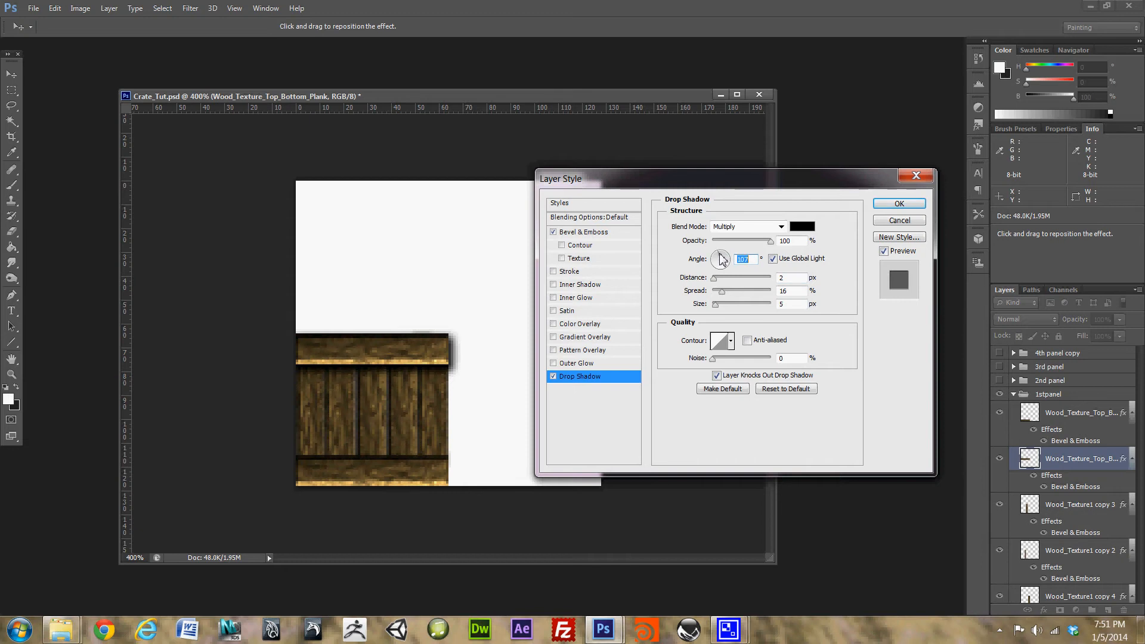
pyautogui.click(721, 254)
pyautogui.moveTo(713, 279)
pyautogui.mouseDown()
pyautogui.moveTo(735, 305)
pyautogui.moveTo(714, 305)
pyautogui.moveTo(727, 293)
pyautogui.mouseUp()
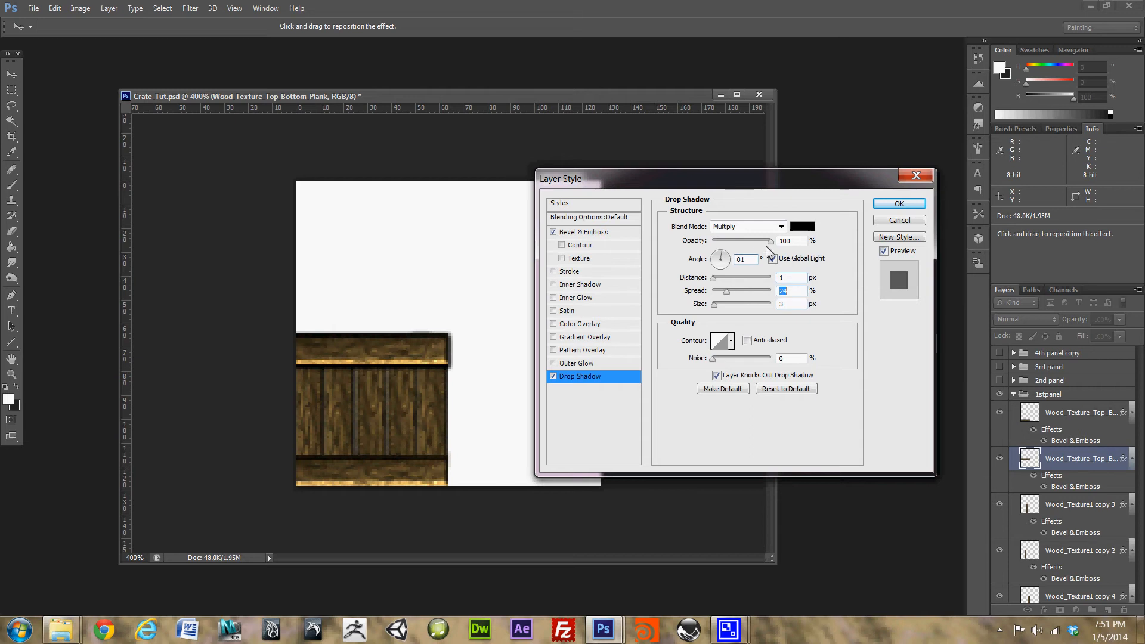
pyautogui.moveTo(768, 246); pyautogui.dragTo(749, 251)
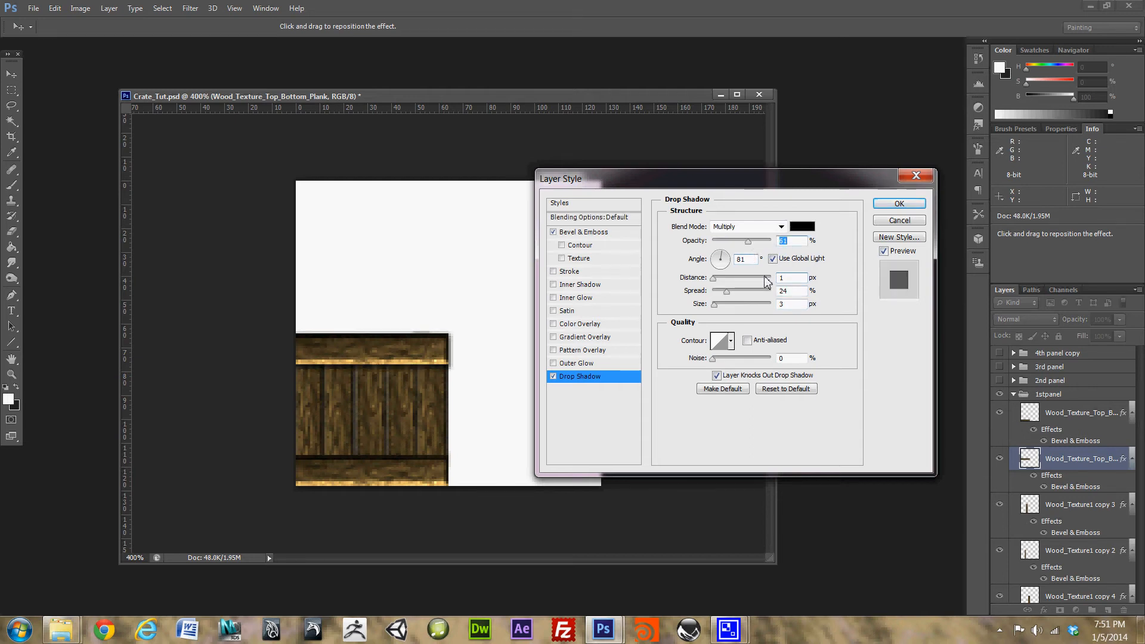
pyautogui.click(899, 204)
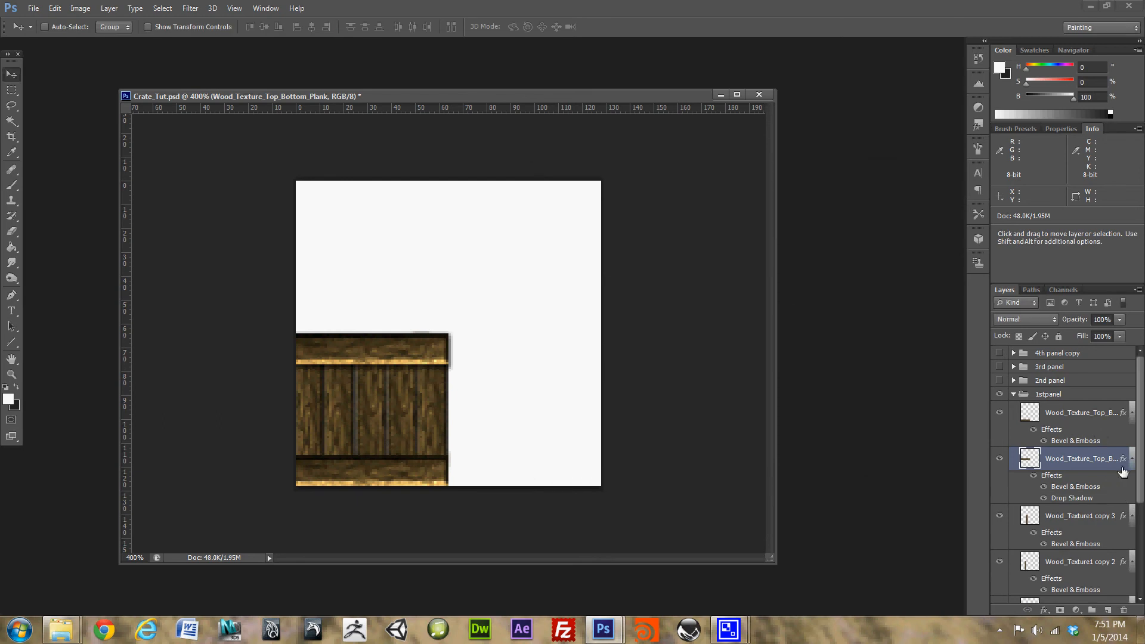
# - Copy the top horizontal plank's layer style onto the bottom horizontal plank layer
pyautogui.rightClick(1093, 457)
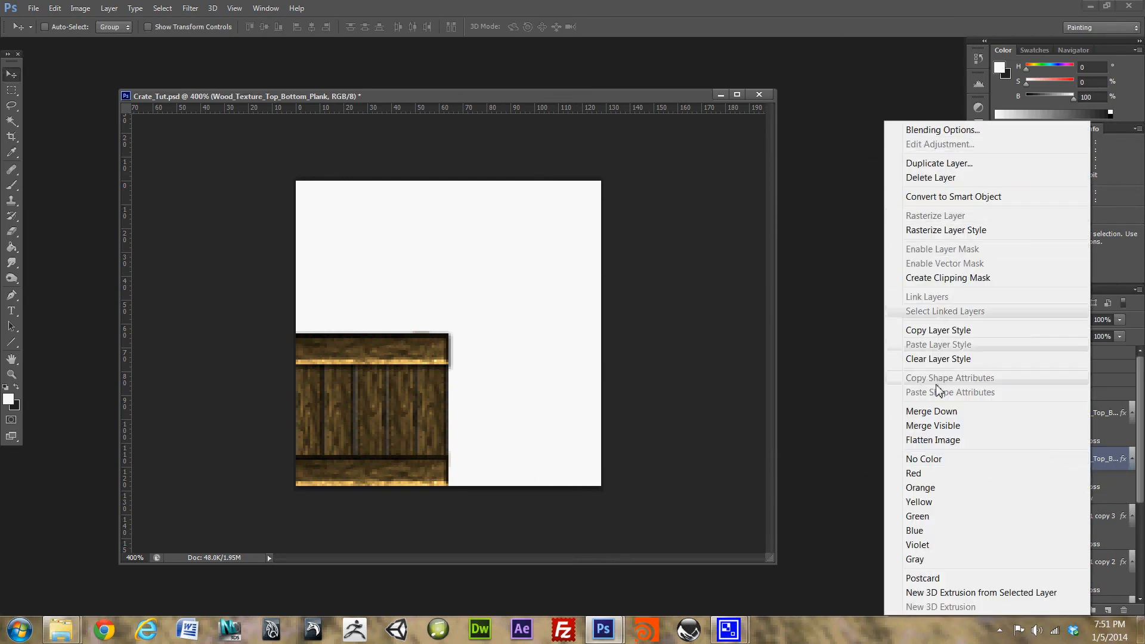
pyautogui.click(957, 330)
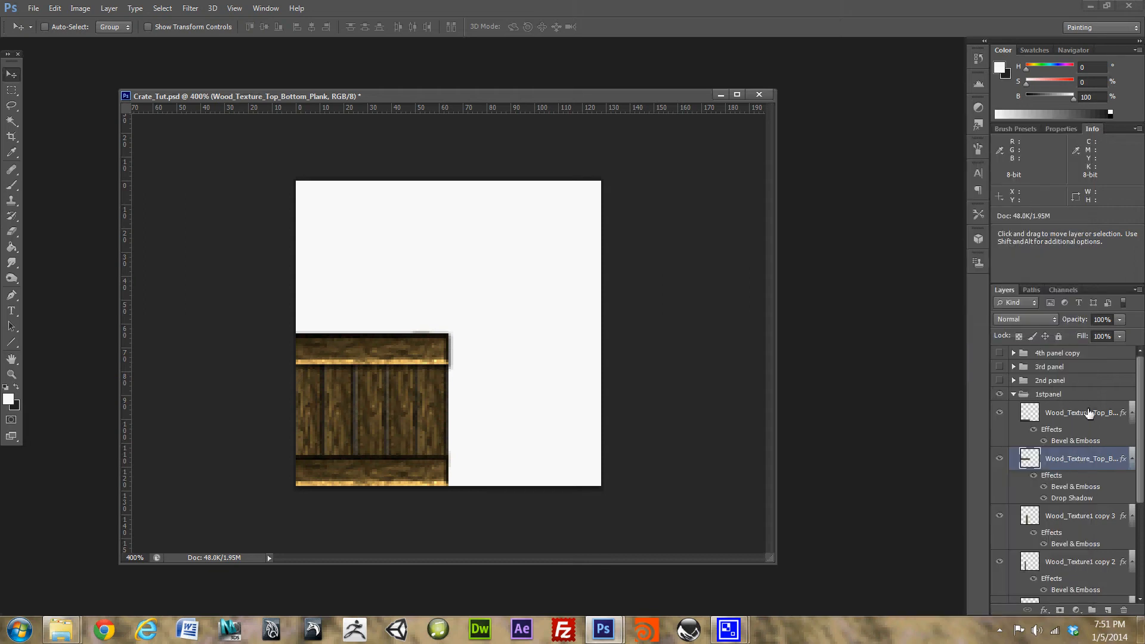
pyautogui.click(1089, 413)
pyautogui.rightClick(1088, 414)
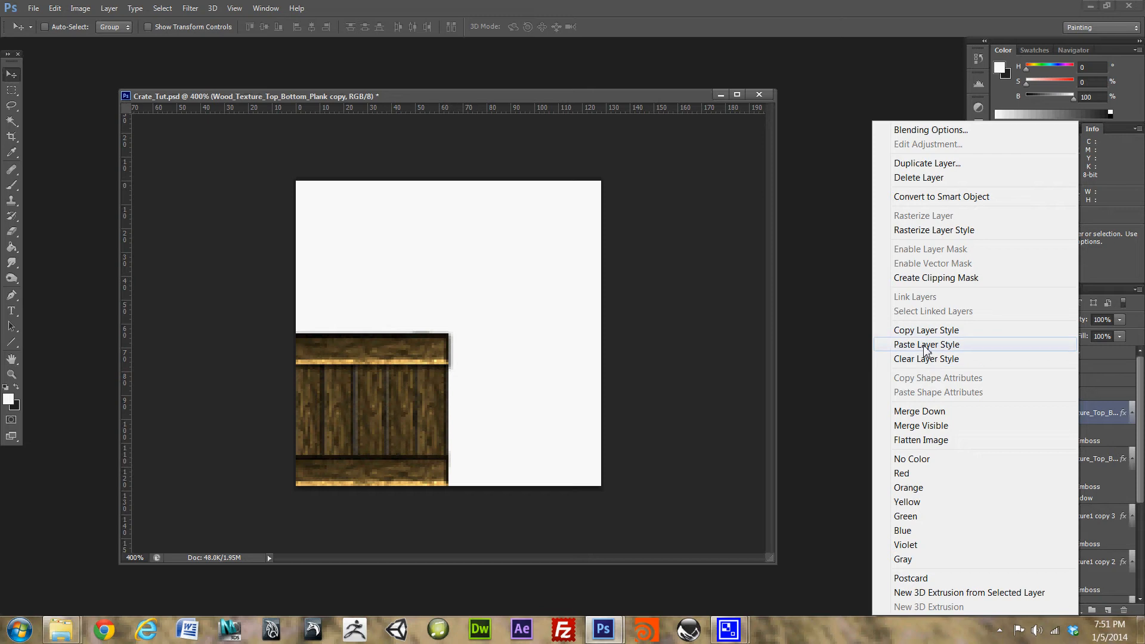
pyautogui.click(926, 347)
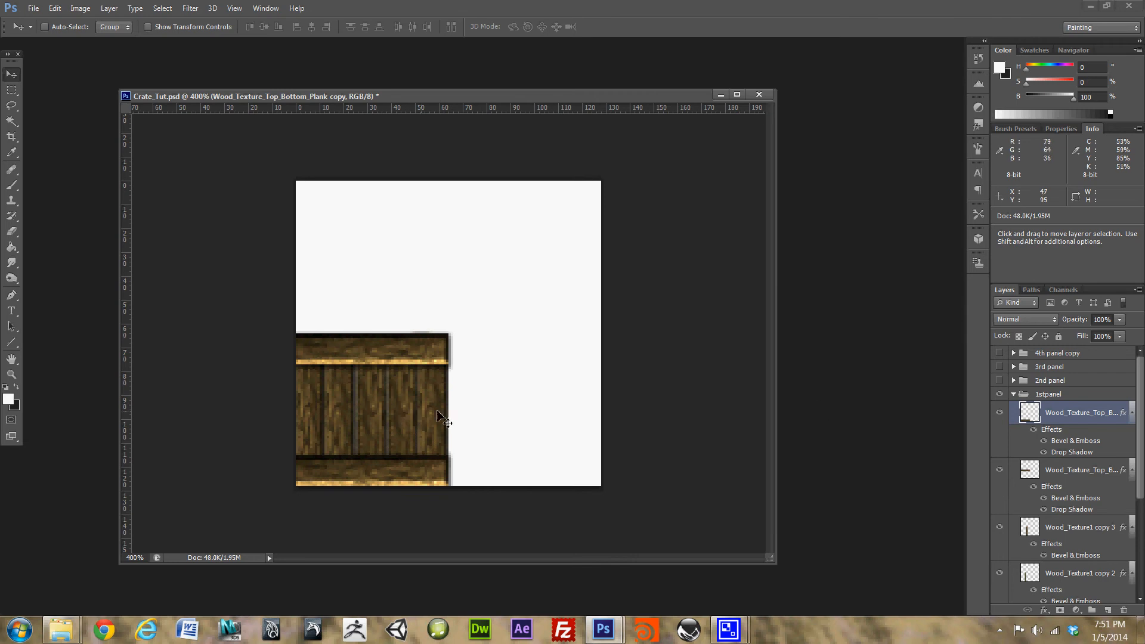
# - Duplicate the bottom plank layer under its default name and move the copy just above the bottom plank
pyautogui.rightClick(1095, 411)
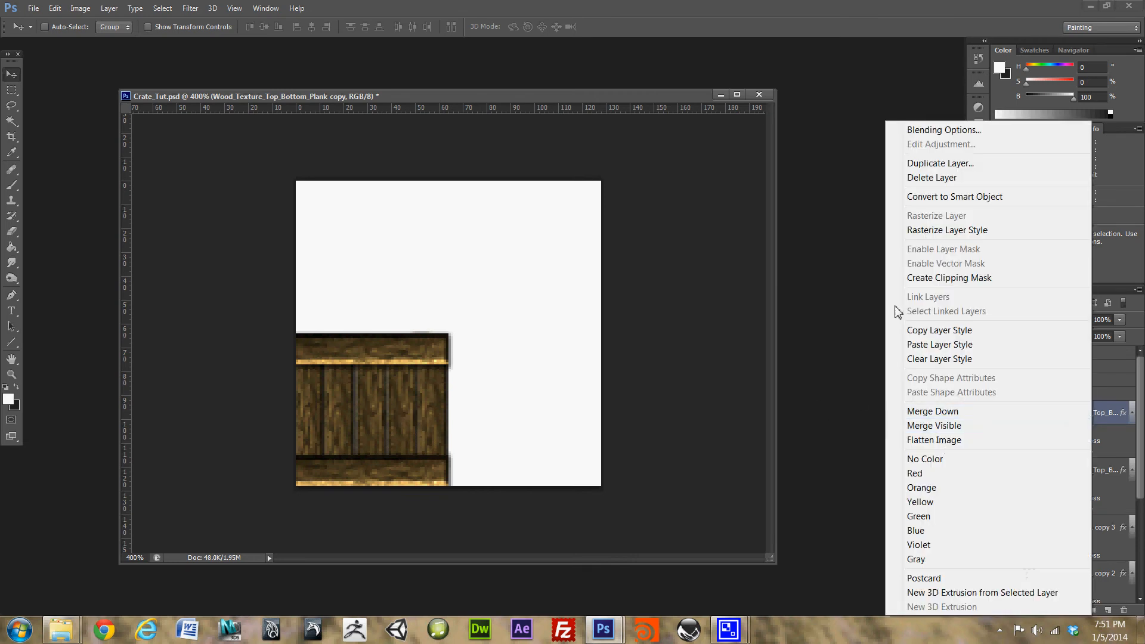
pyautogui.click(935, 165)
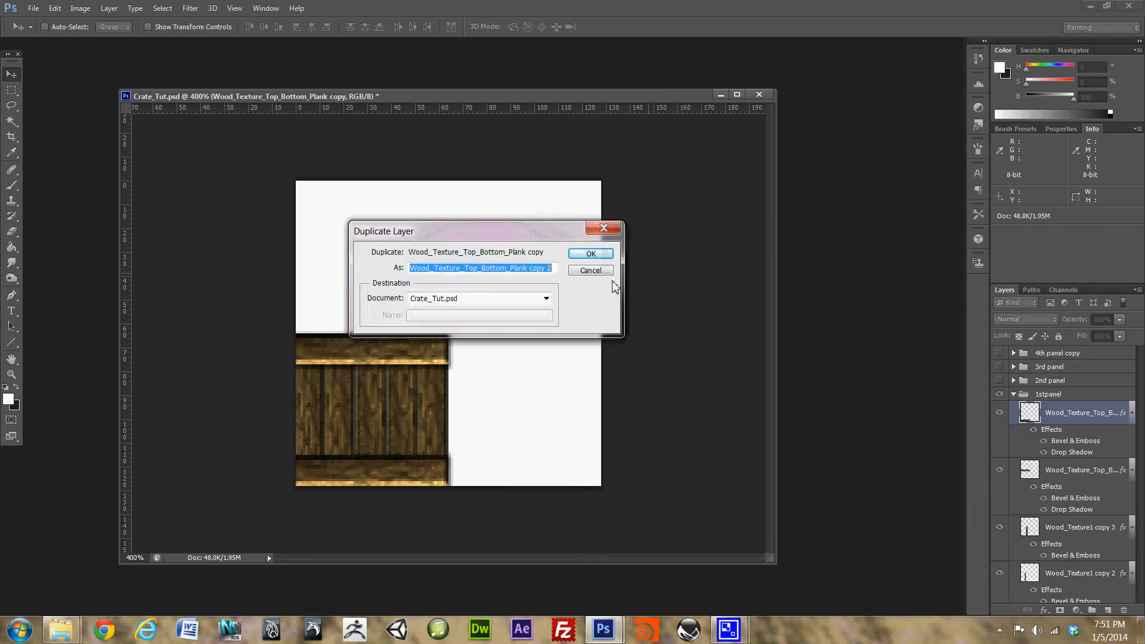
pyautogui.click(588, 254)
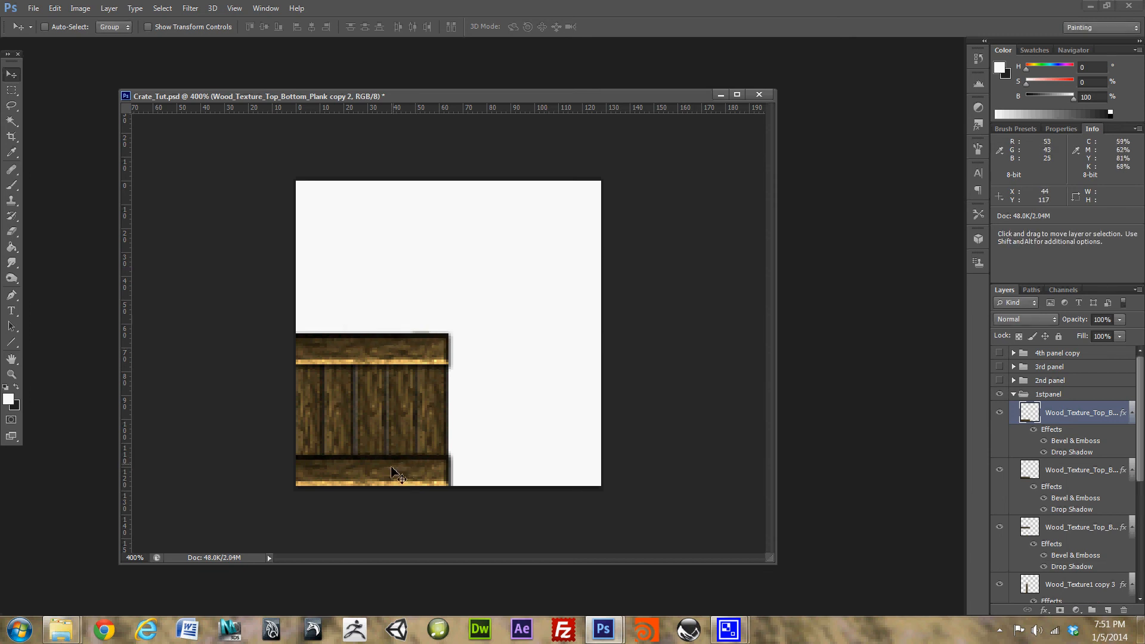
pyautogui.moveTo(395, 467); pyautogui.dragTo(399, 431)
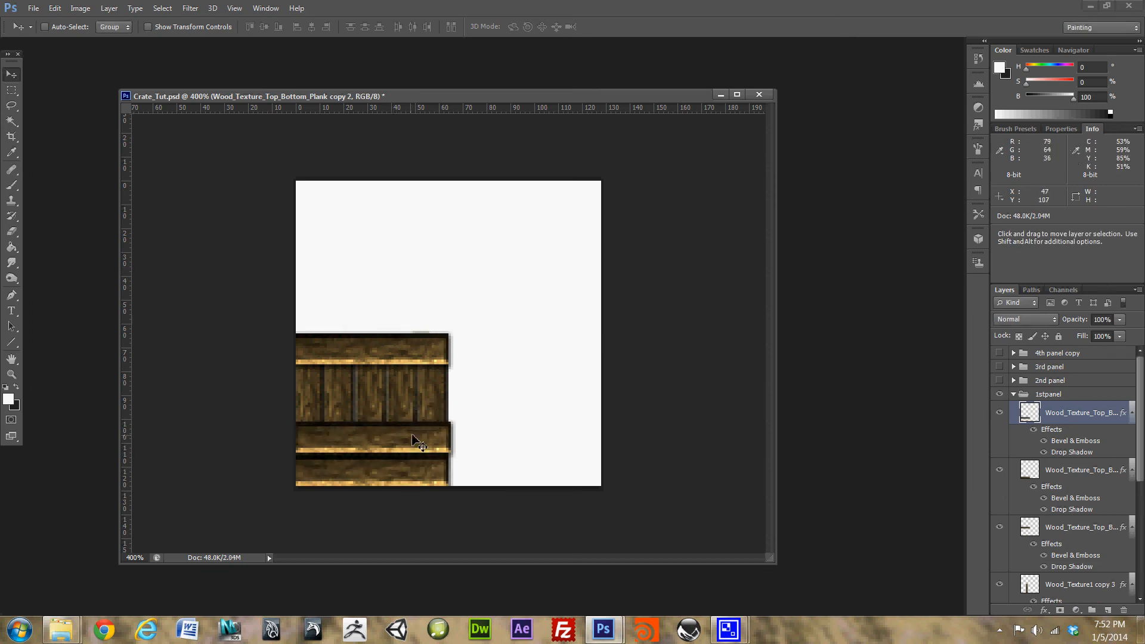
# - Transform the copy into a diagonal brace across the first panel, rotated -42.26° and scaled to 115.78% width and 103.05% height
pyautogui.hotkey('ctrl', 't')
pyautogui.moveTo(487, 406); pyautogui.dragTo(443, 329)
pyautogui.moveTo(393, 436); pyautogui.dragTo(385, 411)
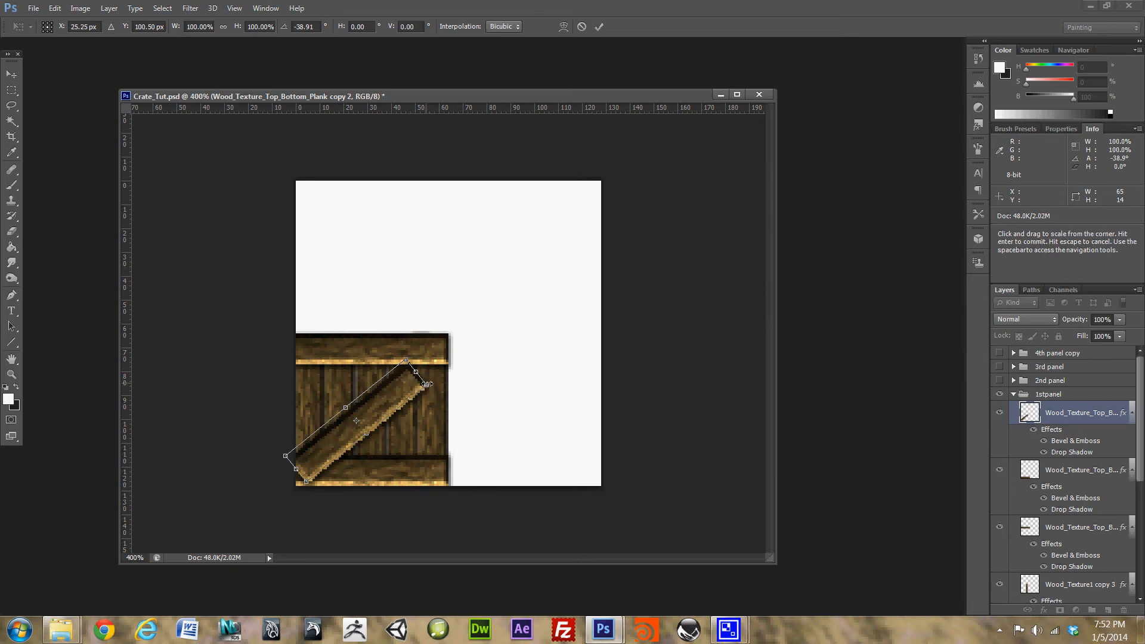
pyautogui.moveTo(417, 372); pyautogui.dragTo(445, 347)
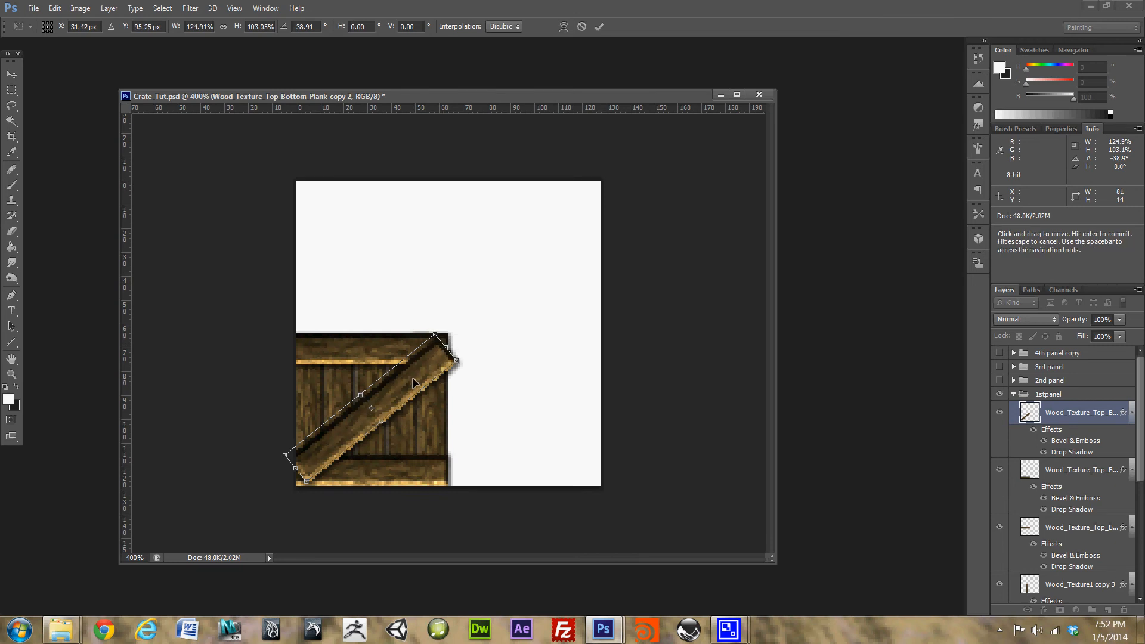
pyautogui.moveTo(413, 382); pyautogui.dragTo(445, 355)
pyautogui.moveTo(450, 396); pyautogui.dragTo(415, 382)
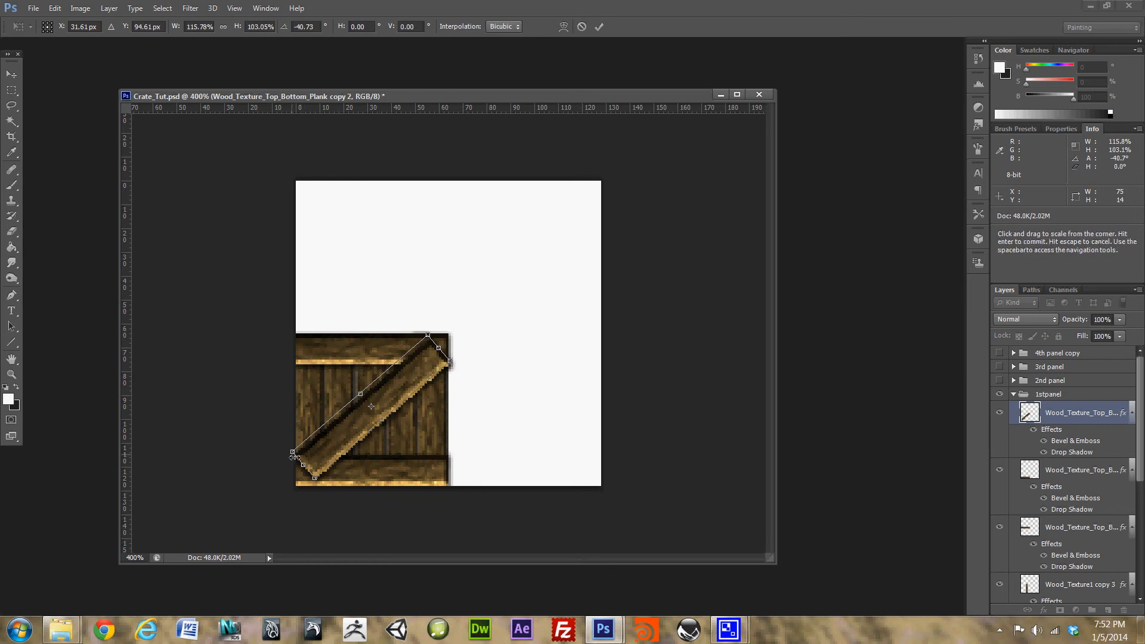
pyautogui.moveTo(468, 357); pyautogui.dragTo(462, 353)
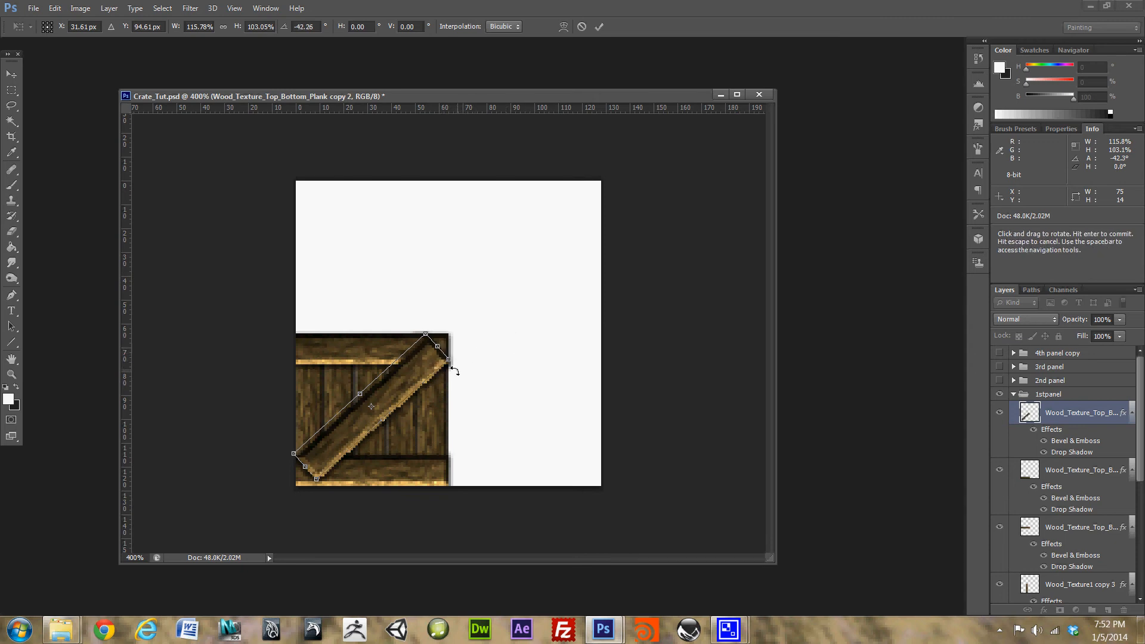
pyautogui.press('Return')
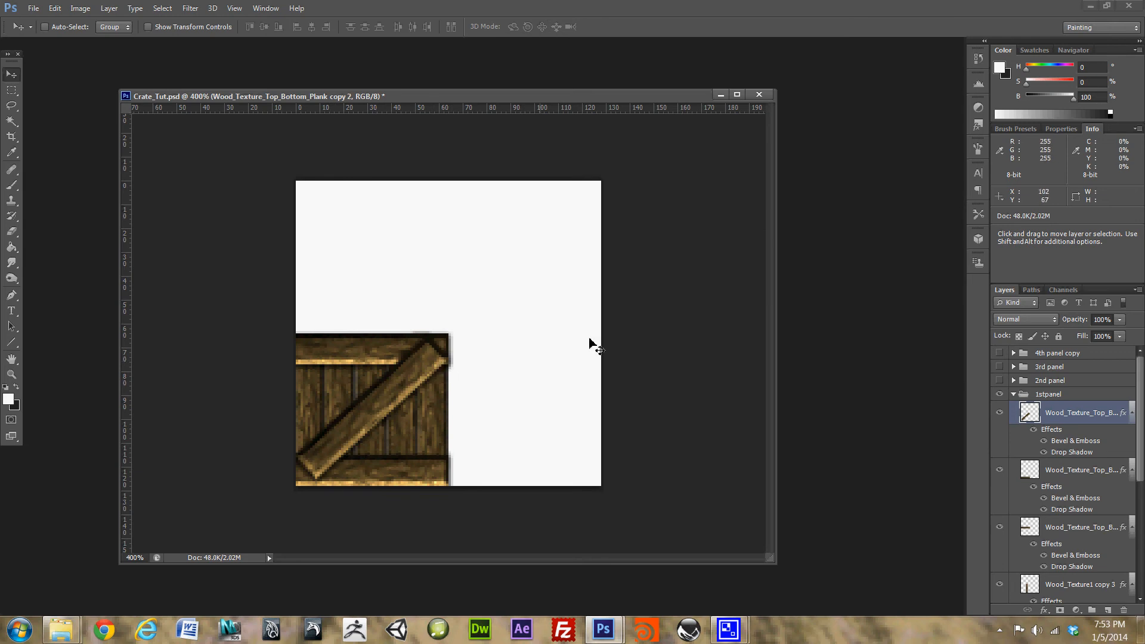
# - Place the diagonal plank layer beneath both horizontal plank layers and duplicate it under its default name
pyautogui.moveTo(1079, 416); pyautogui.dragTo(1059, 571)
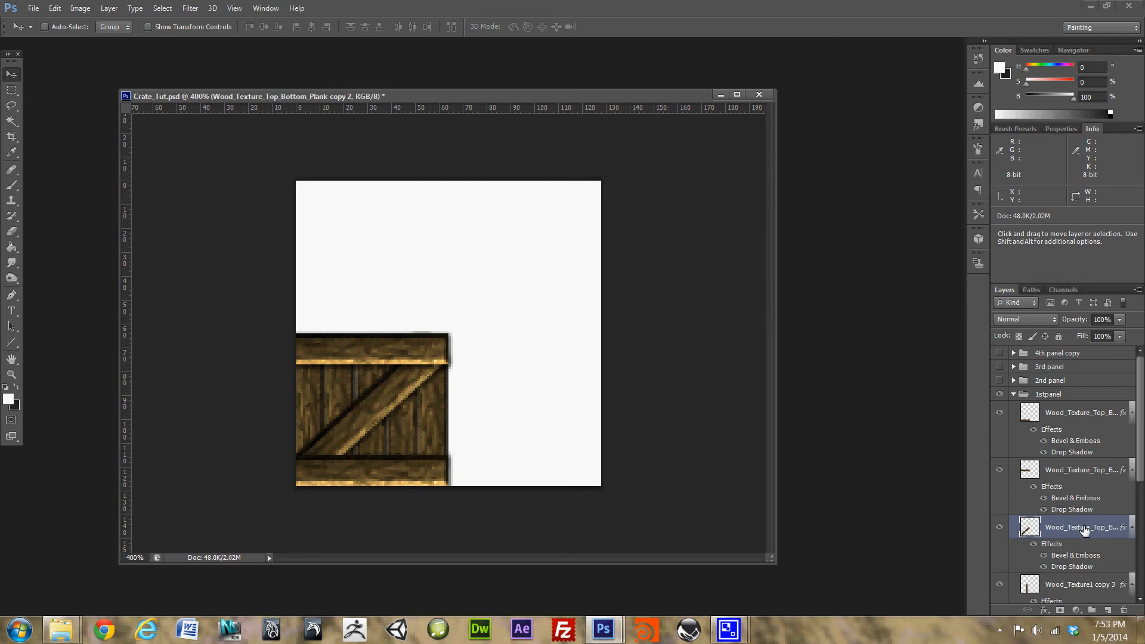
pyautogui.rightClick(1085, 529)
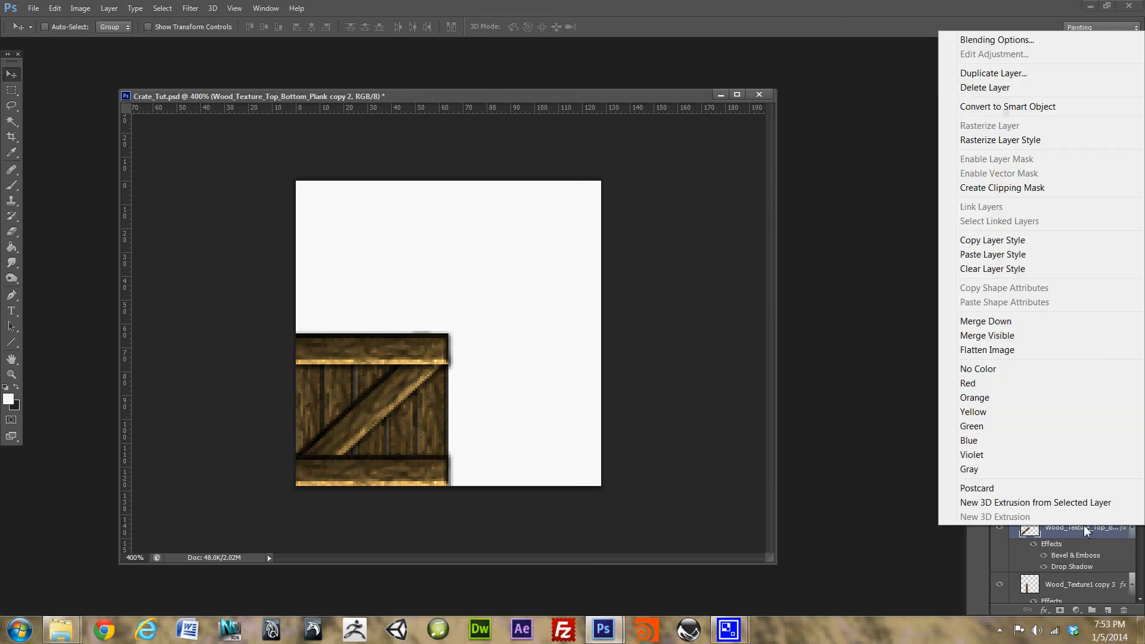
pyautogui.click(1023, 74)
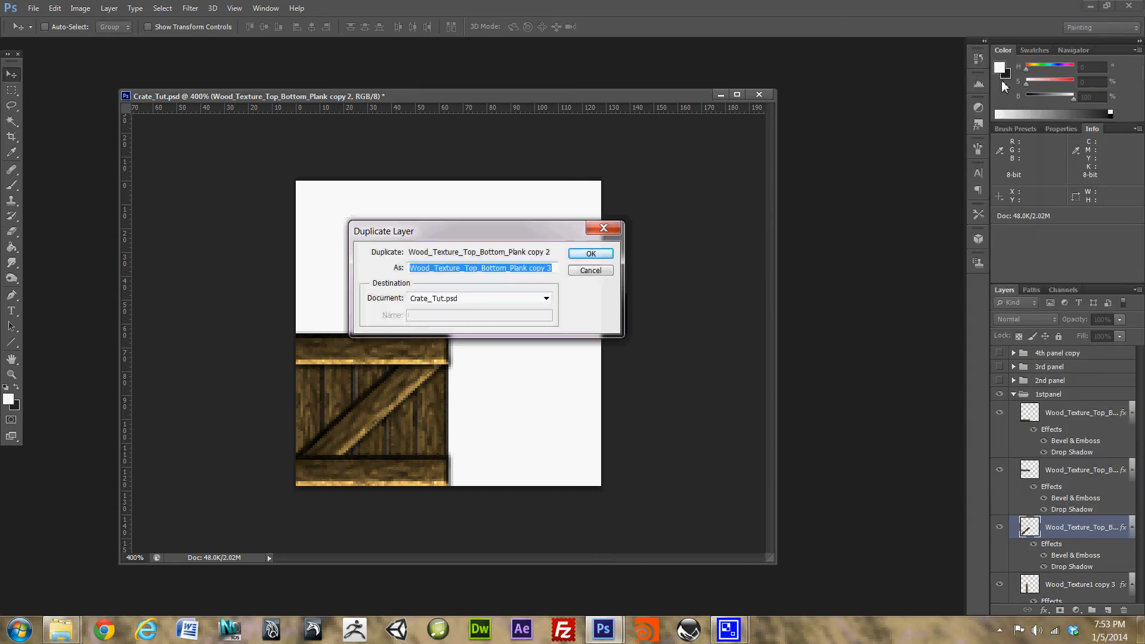
pyautogui.click(591, 254)
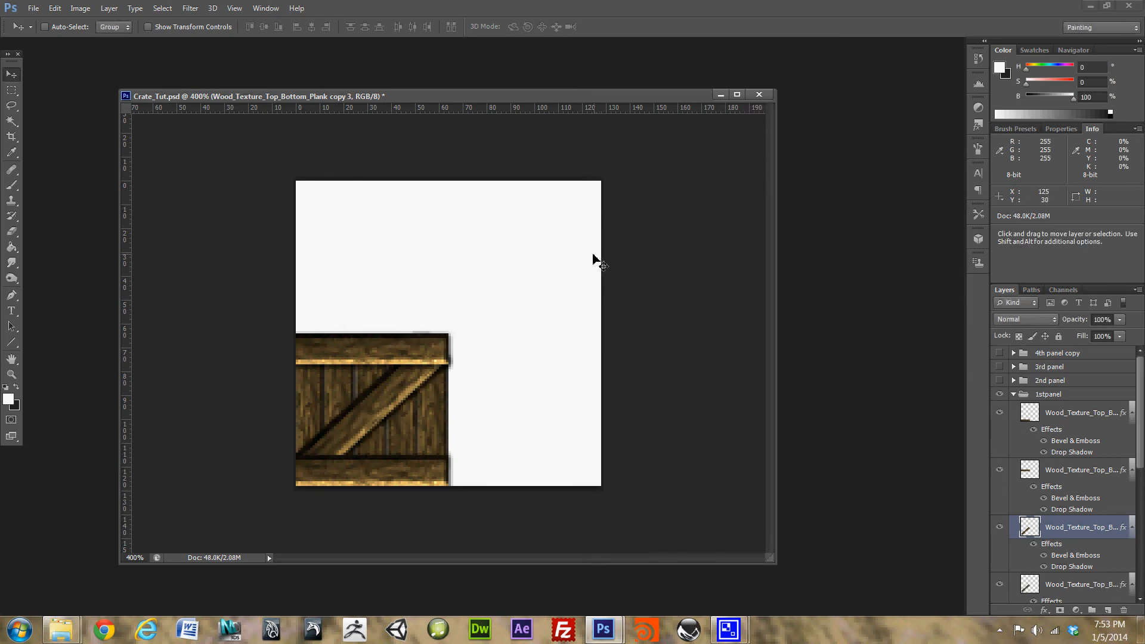
# - Flip the duplicated diagonal plank horizontally and nudge it into place so the two braces cross in an X
pyautogui.click(81, 8)
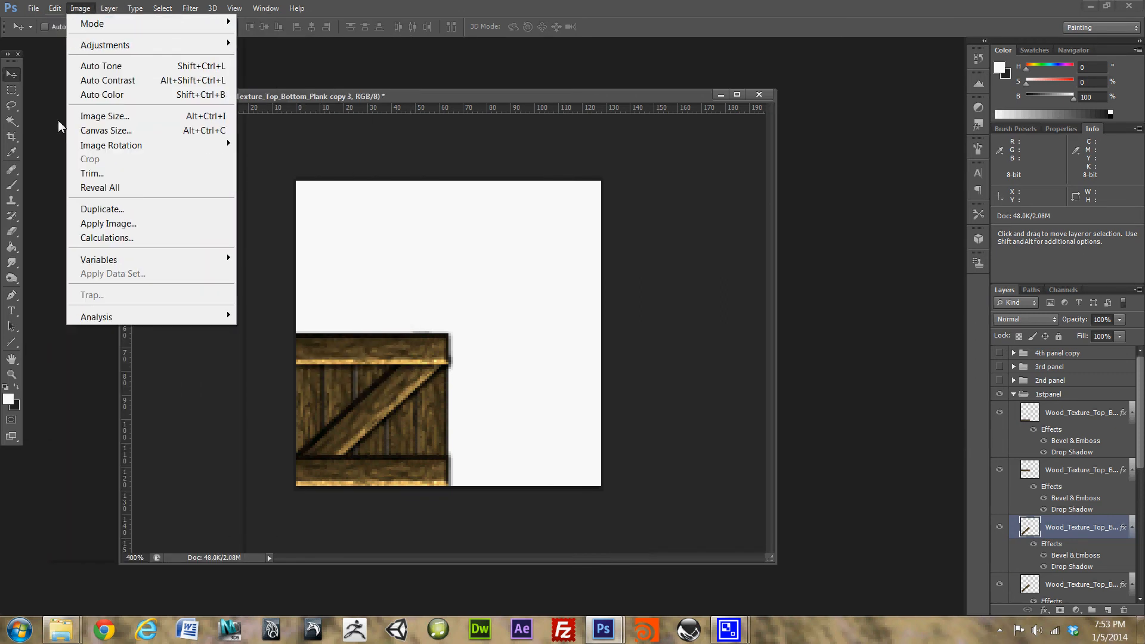
pyautogui.moveTo(54, 8)
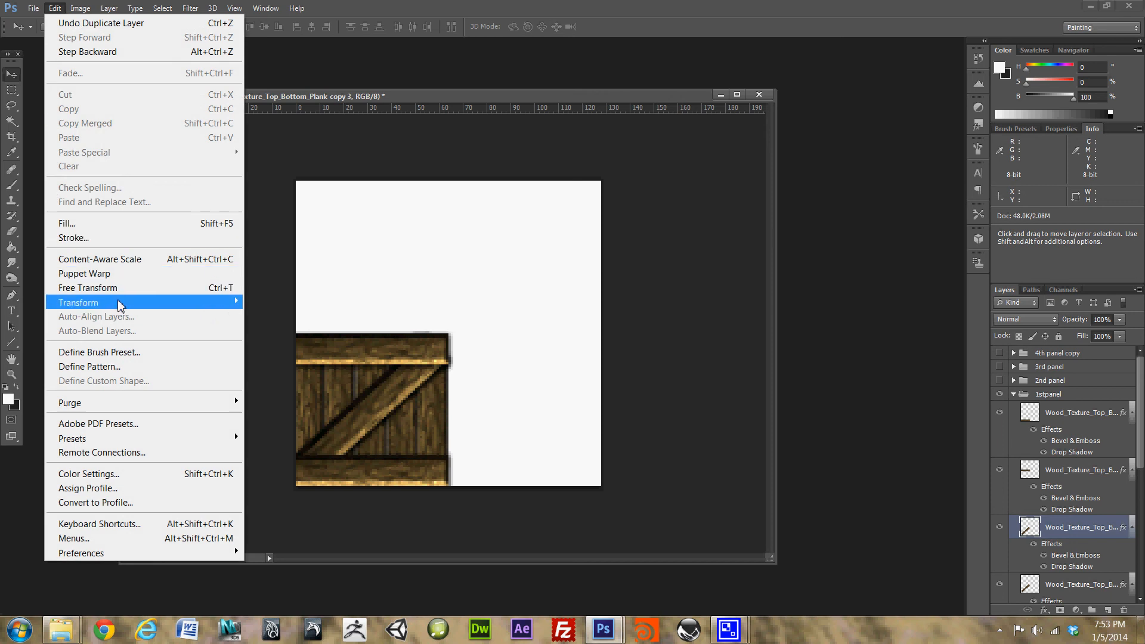
pyautogui.moveTo(212, 303)
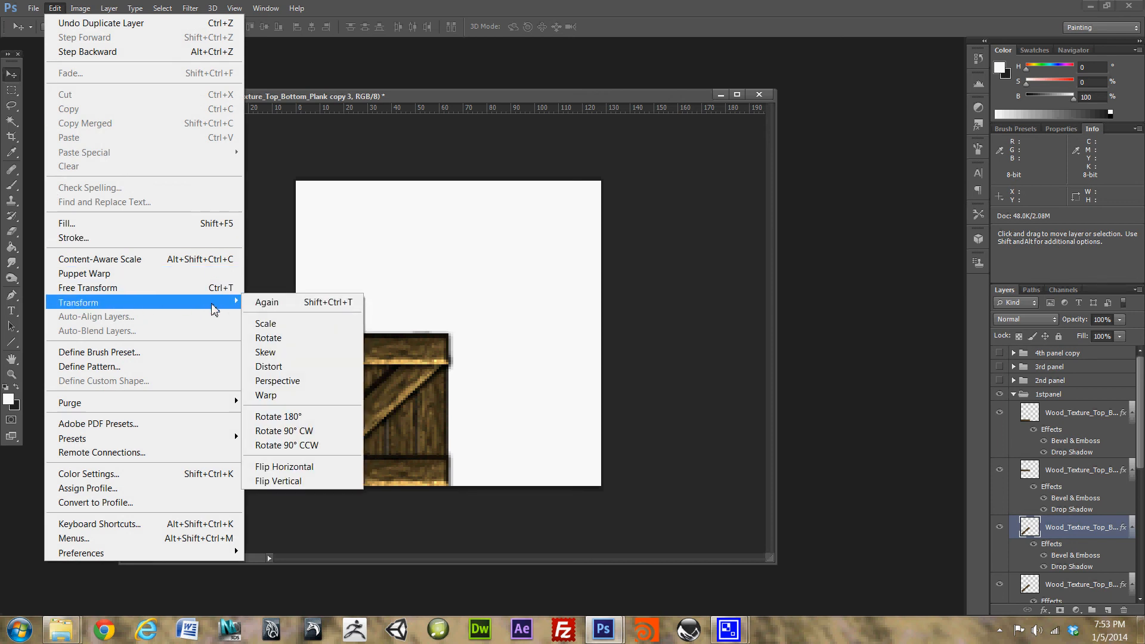
pyautogui.click(316, 467)
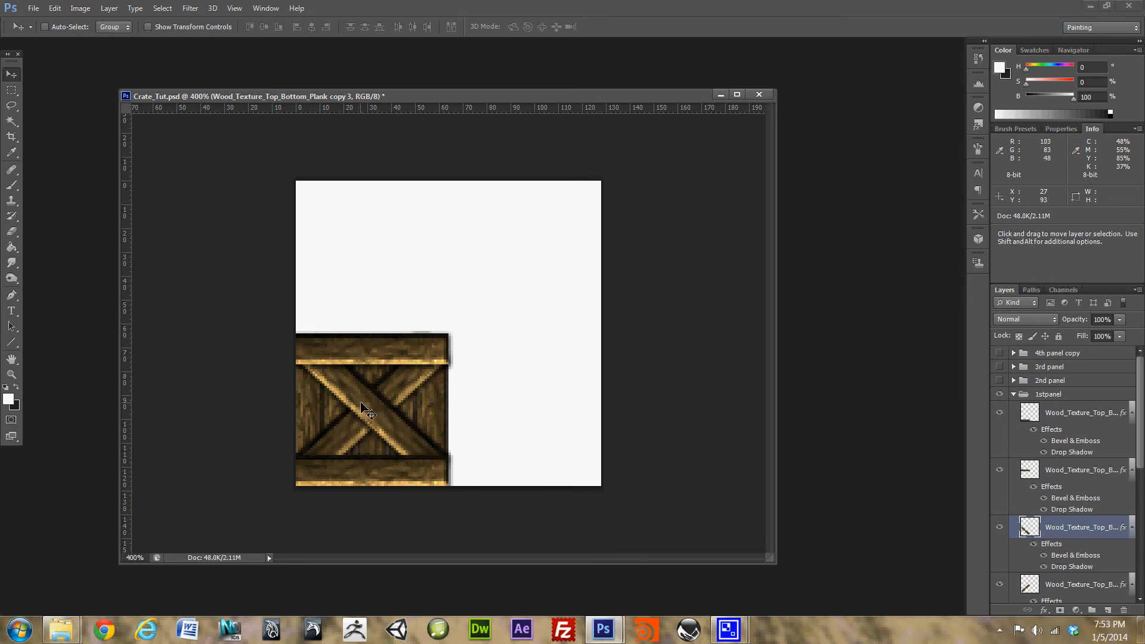
pyautogui.press('Left')
pyautogui.press('Left')
pyautogui.press('Right')
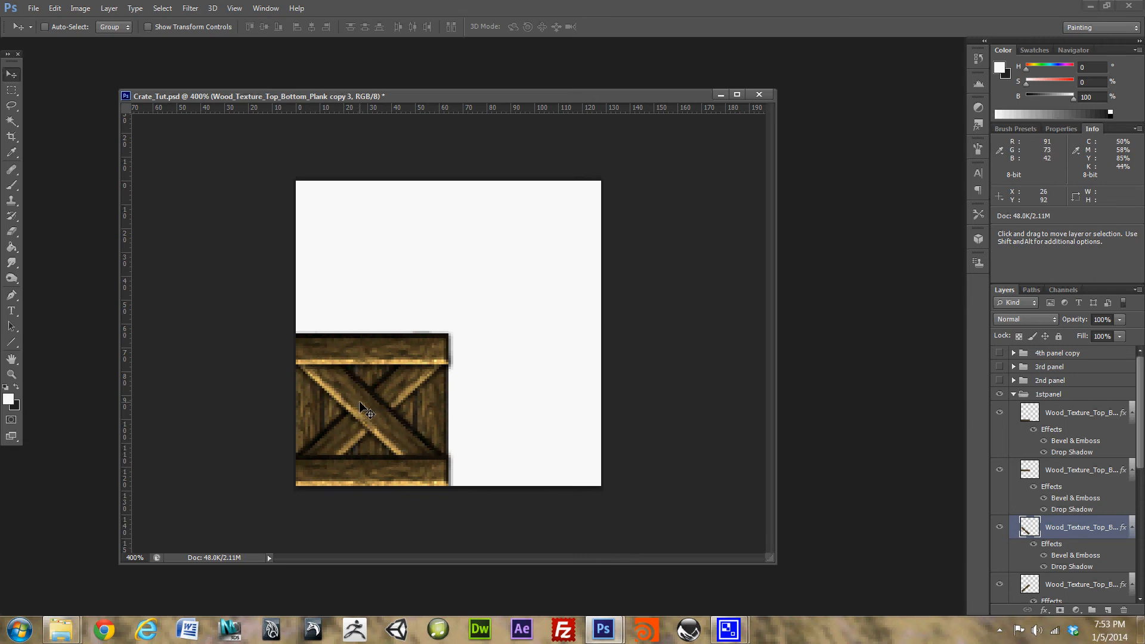
pyautogui.press('Left')
pyautogui.press('Right')
pyautogui.press('Left')
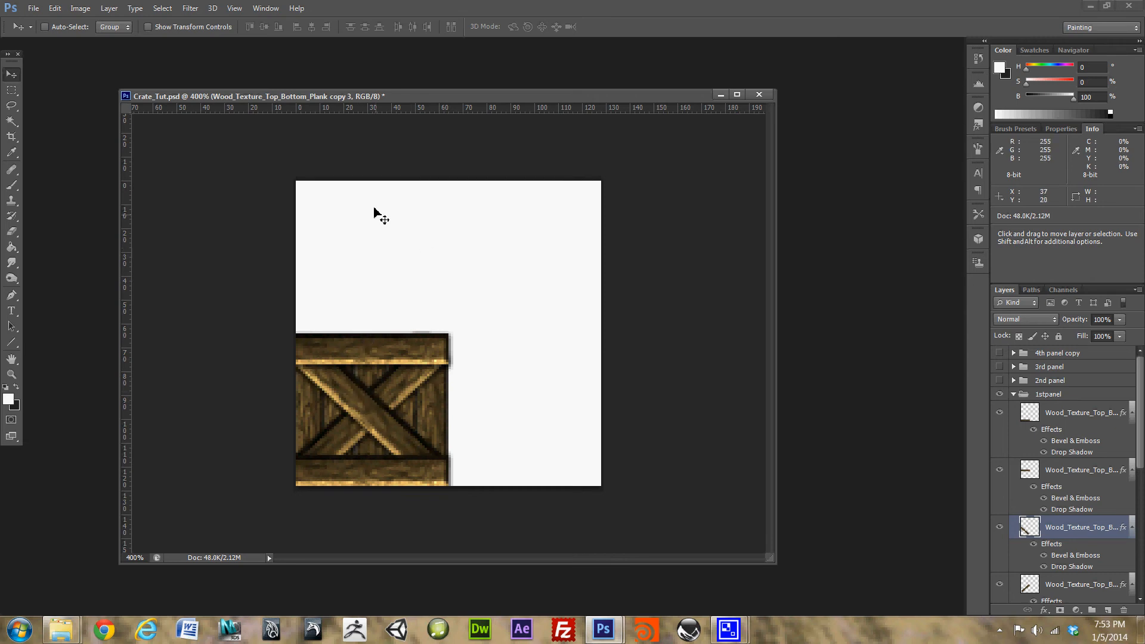
pyautogui.press('Up')
pyautogui.press('Left')
# - Hide the two diagonal plank layers and select the bottom horizontal plank layer
pyautogui.moveTo(1142, 394); pyautogui.dragTo(1140, 356)
pyautogui.moveTo(1002, 529); pyautogui.dragTo(1001, 587)
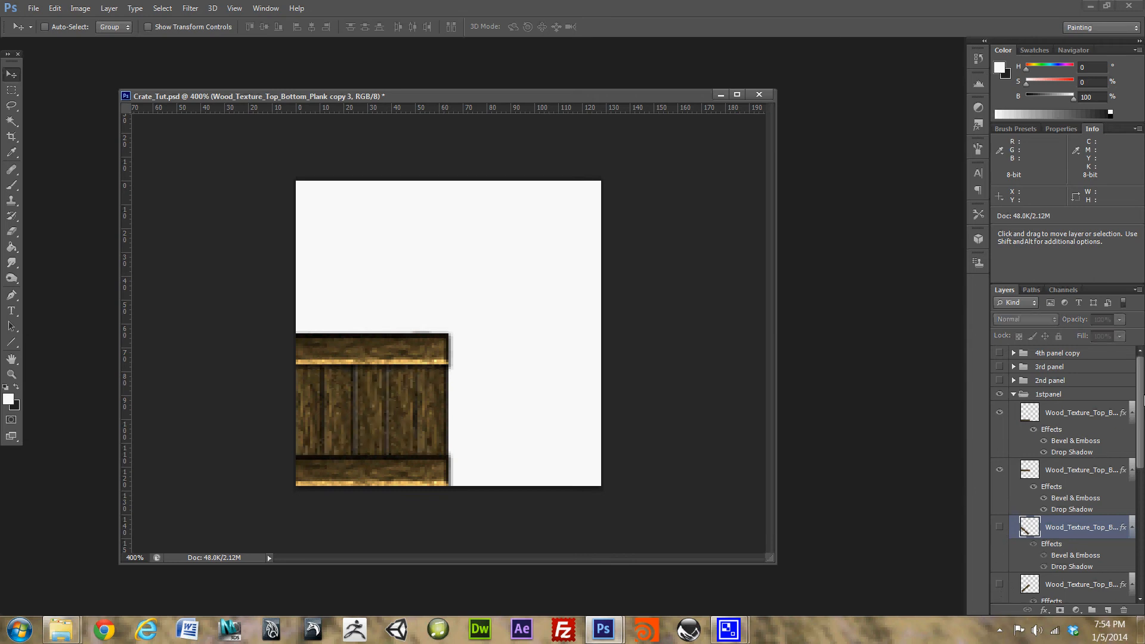
pyautogui.moveTo(1142, 406); pyautogui.dragTo(1140, 537)
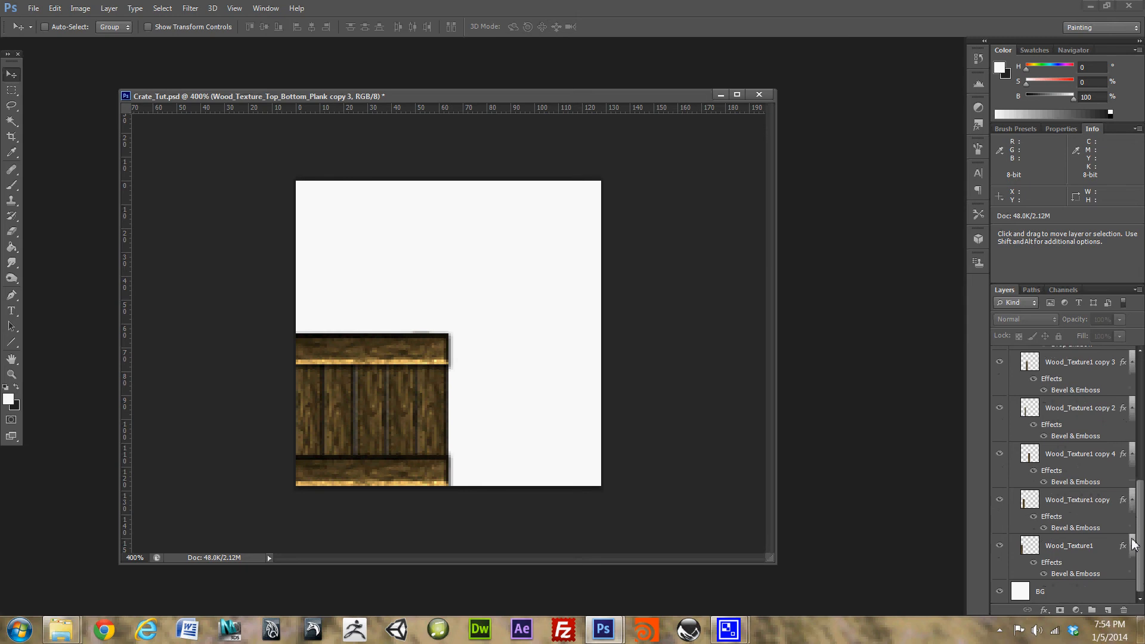
pyautogui.click(1061, 458)
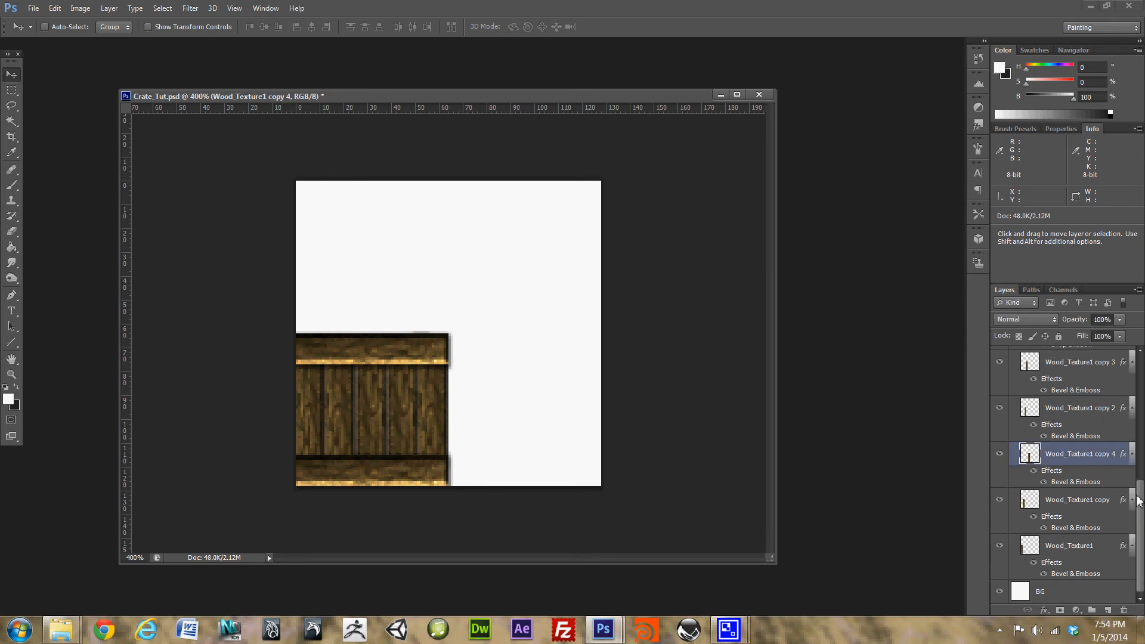
pyautogui.moveTo(1139, 502); pyautogui.dragTo(1141, 366)
pyautogui.click(1058, 411)
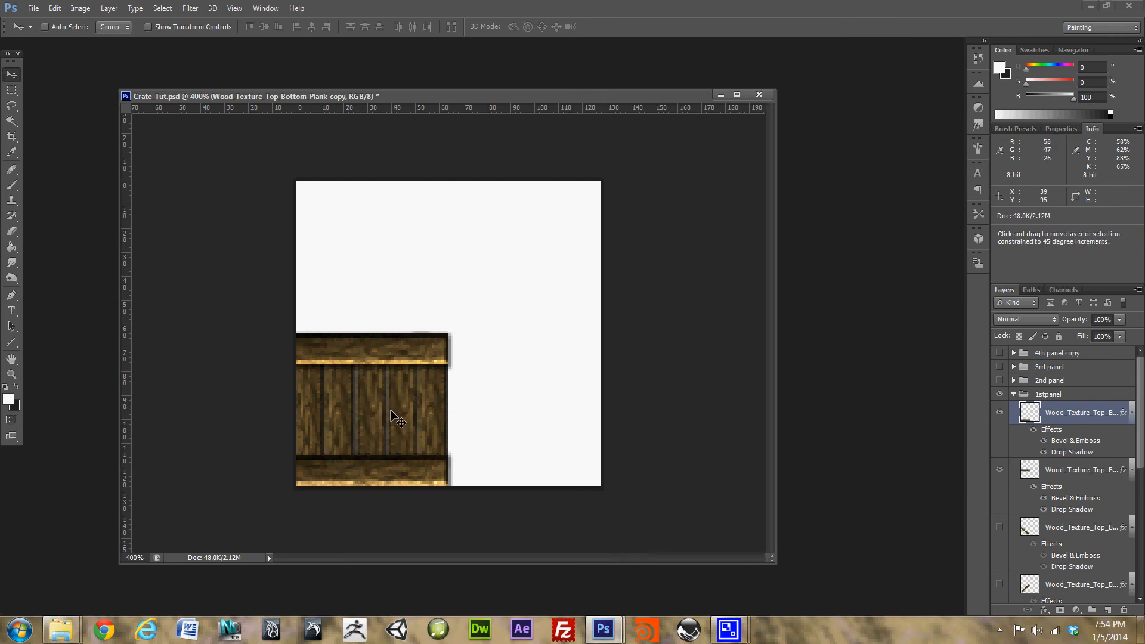
# - Add a new layer above the first panel's planks and try a 2-pixel brush stroke in sampled dark brown over a light plank gap
pyautogui.hotkey('ctrl', 'shift', 'n')
pyautogui.click(675, 202)
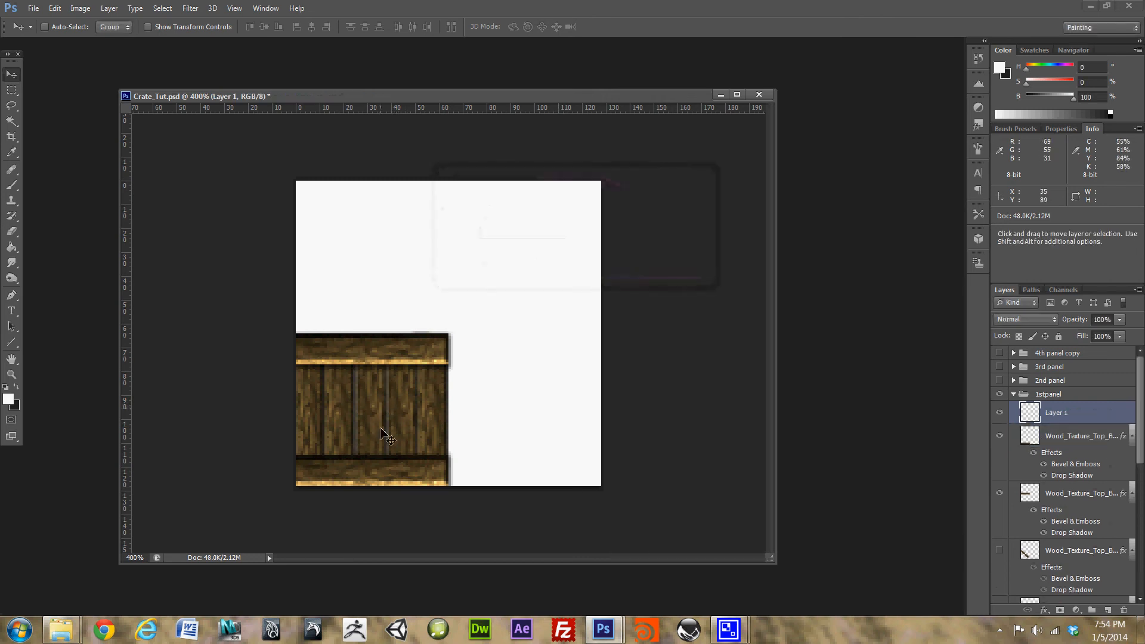
pyautogui.press('b')
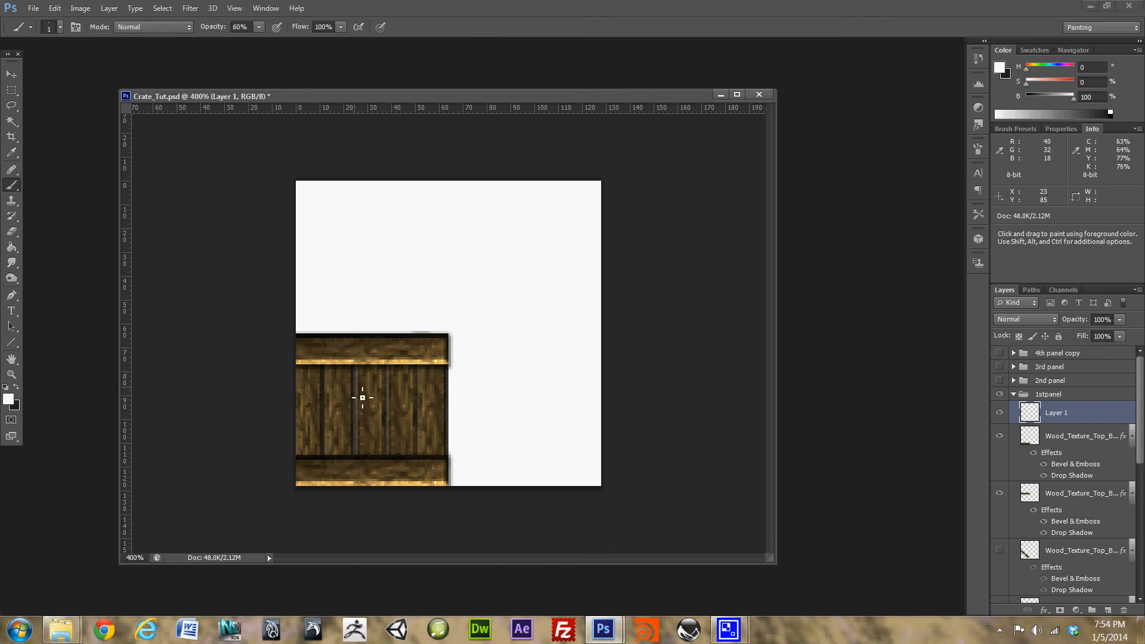
pyautogui.keyDown('alt'); pyautogui.click(327, 394); pyautogui.keyUp('alt')
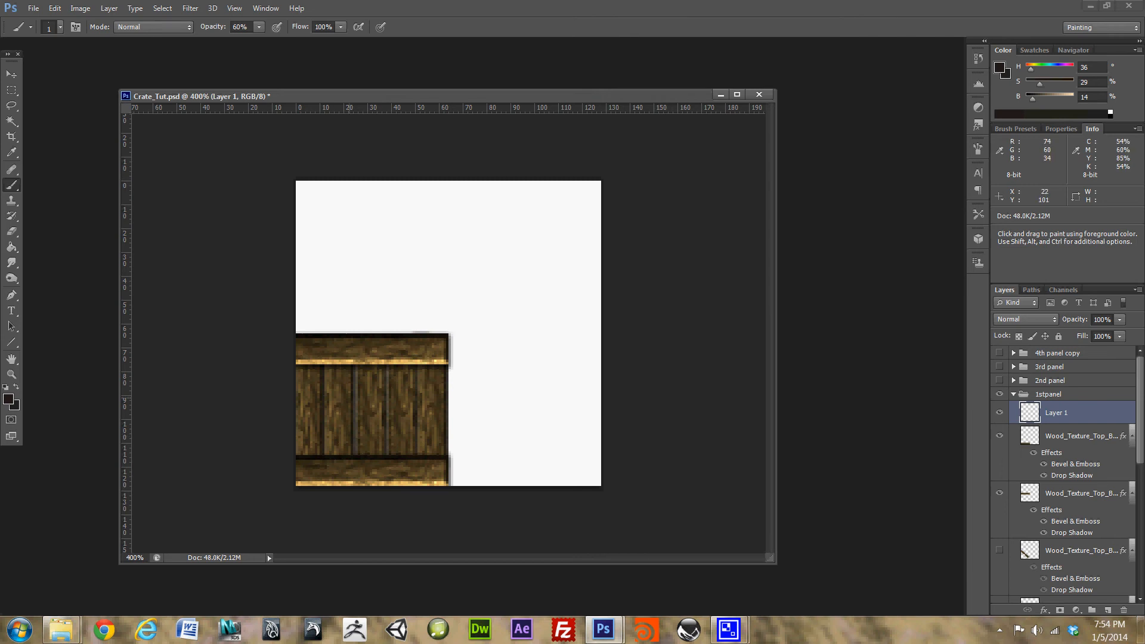
pyautogui.press(']')
pyautogui.moveTo(356, 452); pyautogui.dragTo(356, 400)
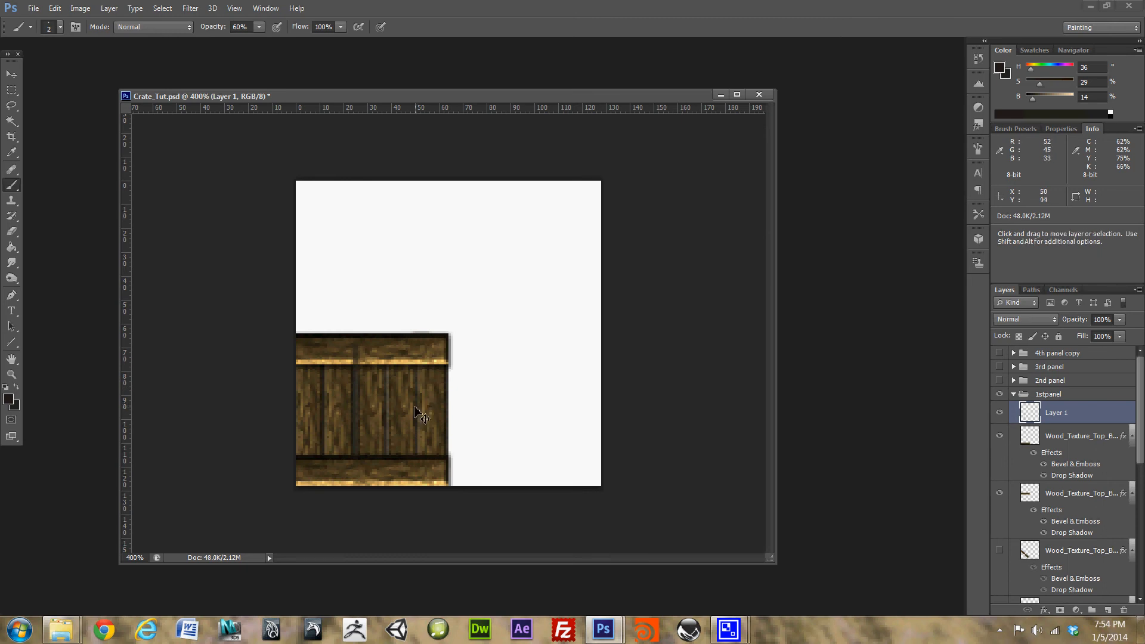
pyautogui.hotkey('ctrl', 'z')
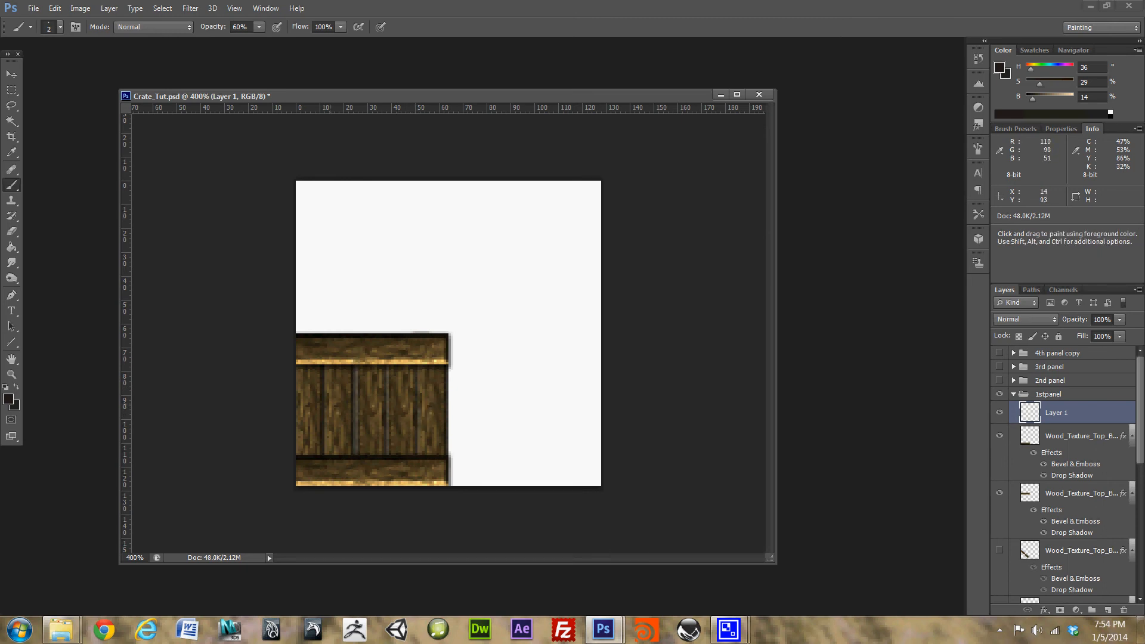
# - Resample the dark brown, paint the first panel's light plank gaps at 100% opacity, and place the paint layer beneath all its plank layers
pyautogui.keyDown('alt'); pyautogui.click(327, 385); pyautogui.keyUp('alt')
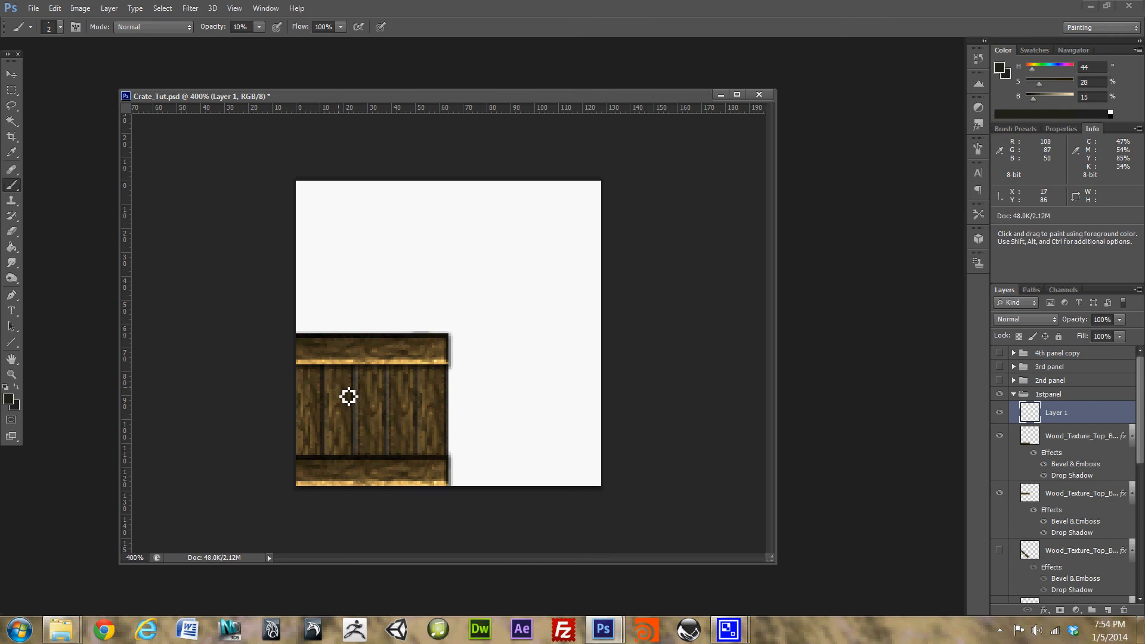
pyautogui.press('0')
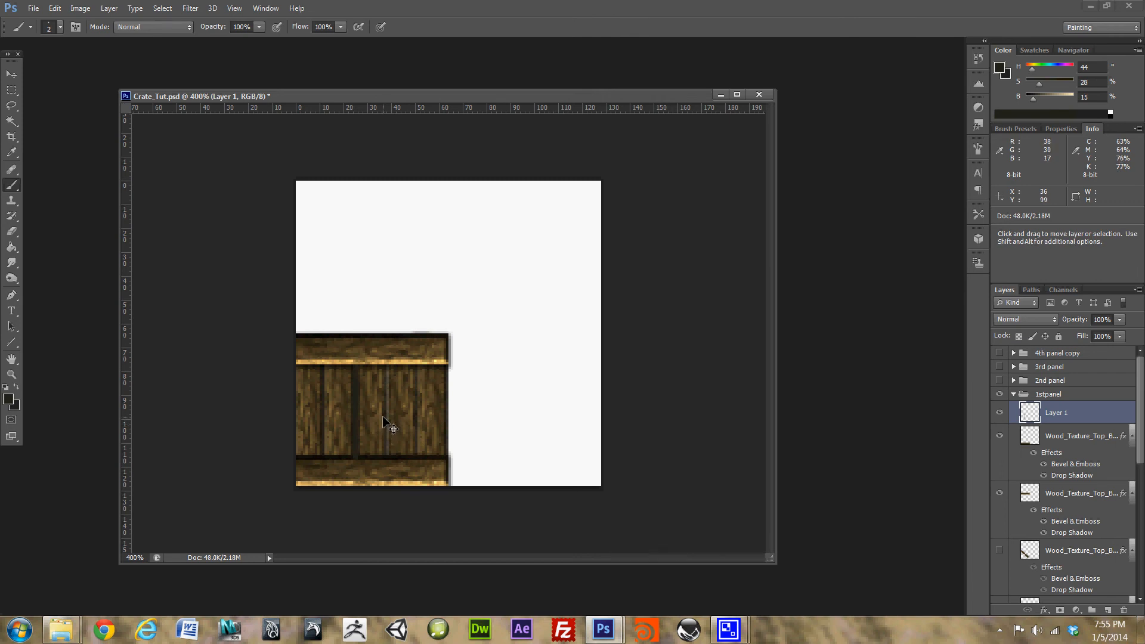
pyautogui.keyDown('alt'); pyautogui.click(324, 424); pyautogui.keyUp('alt')
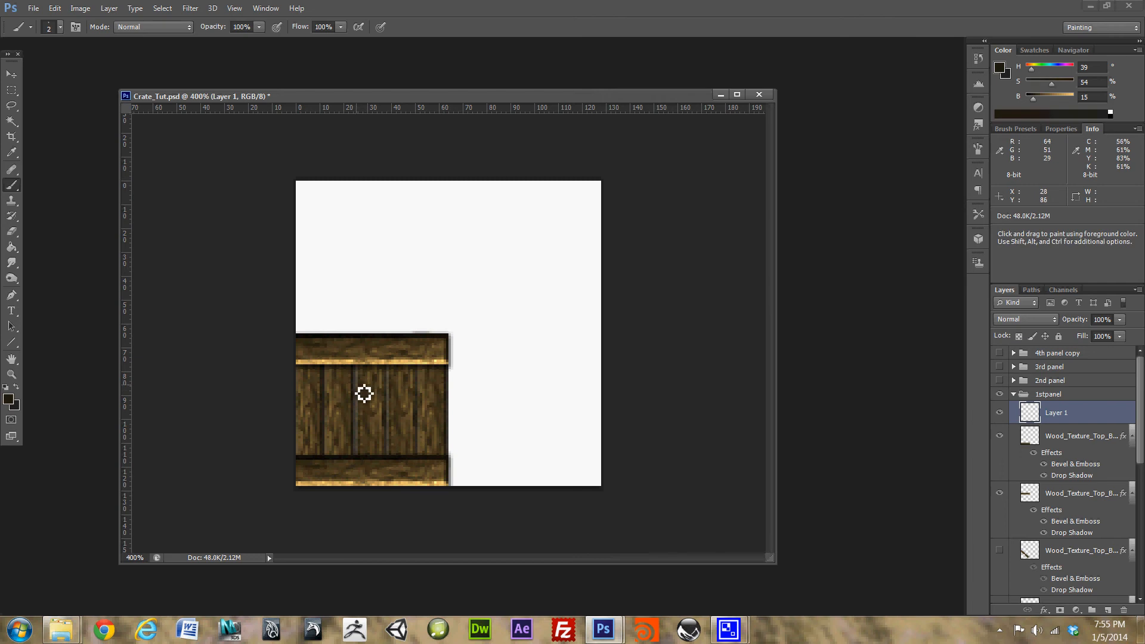
pyautogui.moveTo(356, 377); pyautogui.dragTo(356, 450)
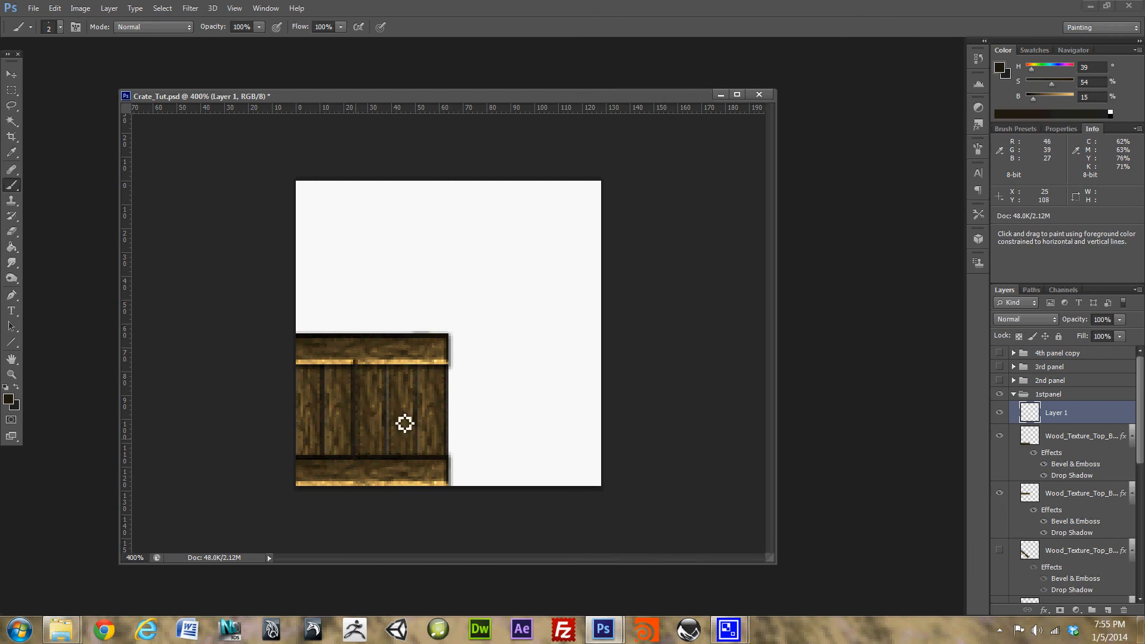
pyautogui.moveTo(1078, 418); pyautogui.dragTo(1072, 585)
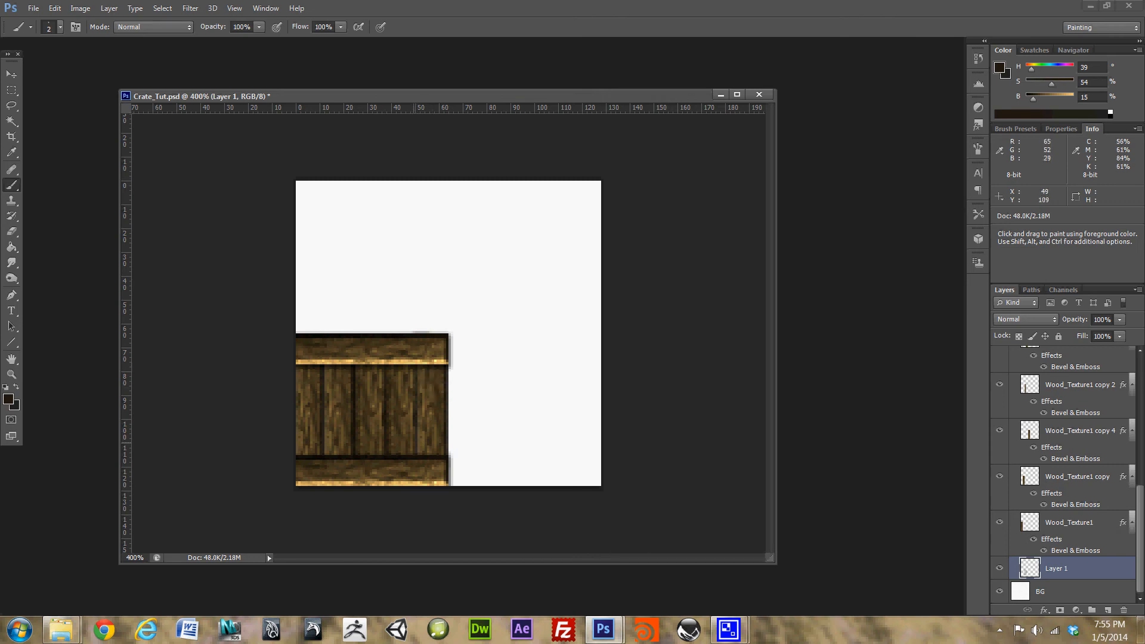
pyautogui.moveTo(415, 438); pyautogui.dragTo(416, 453)
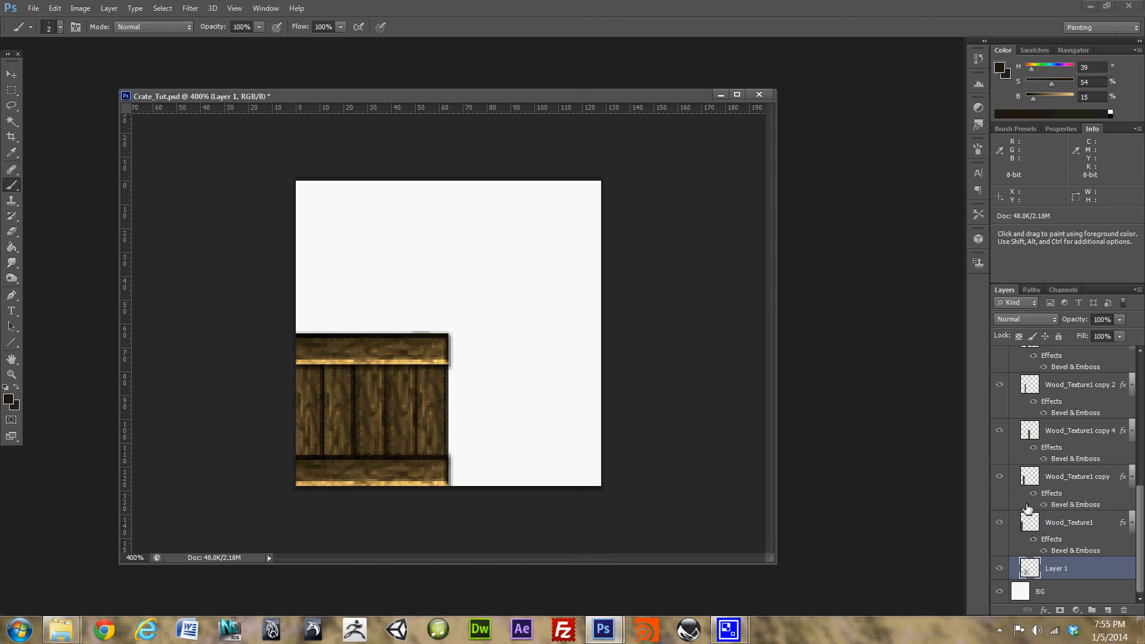
# - Show both diagonal plank layers of the first panel again
pyautogui.scroll(10, 1141, 506)
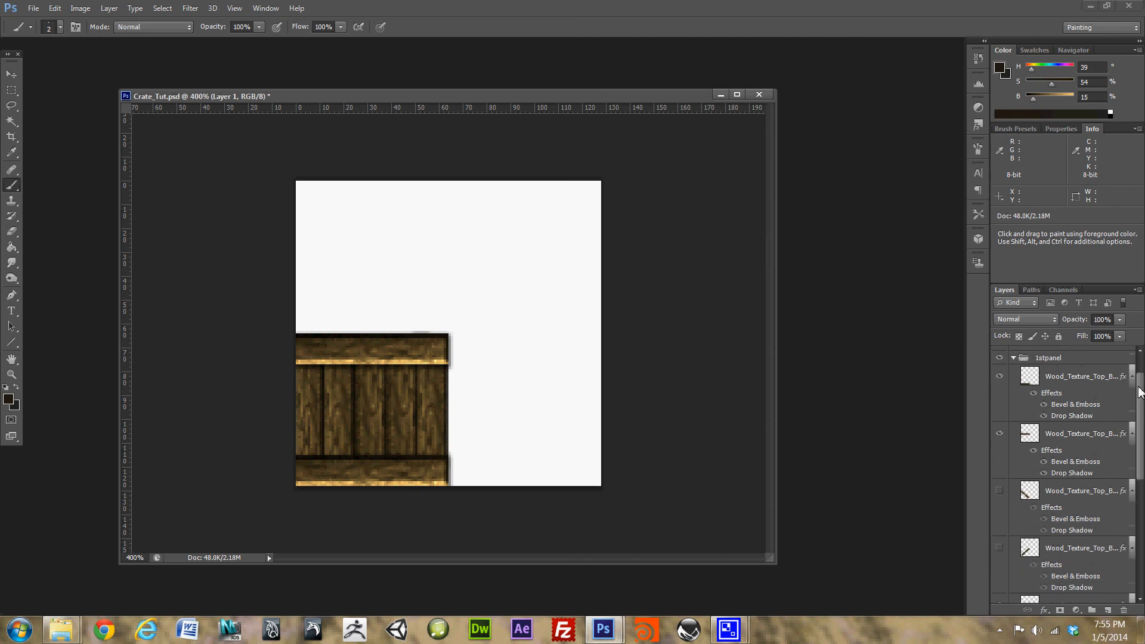
pyautogui.click(1000, 527)
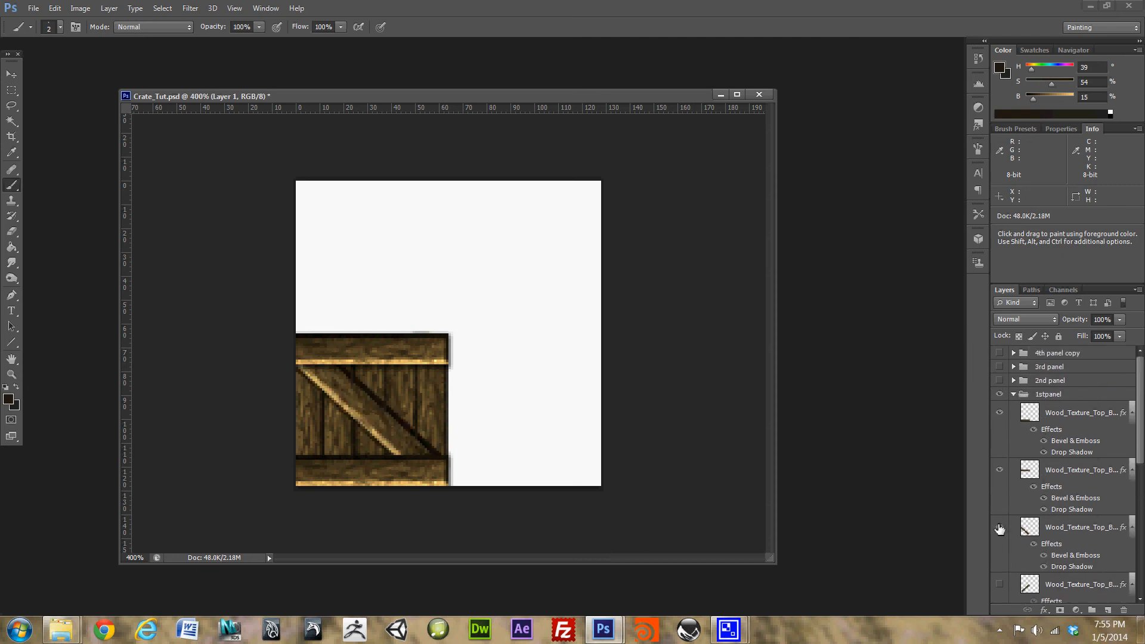
pyautogui.click(1000, 585)
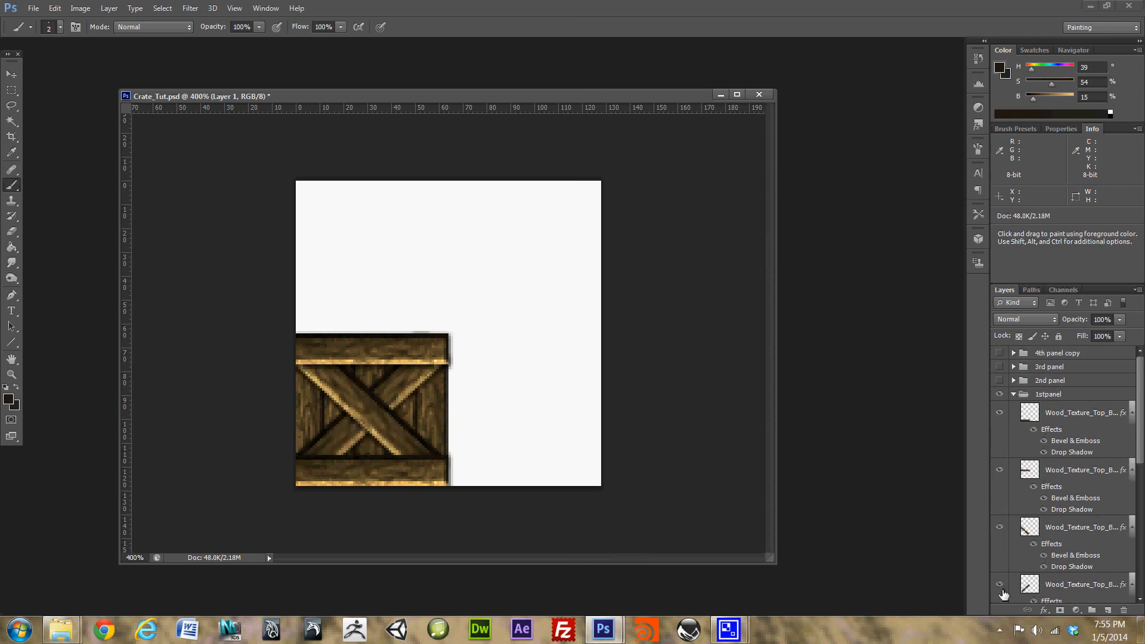
# - Show and expand the 2nd panel group, and collapse the 1stpanel group
pyautogui.click(1000, 382)
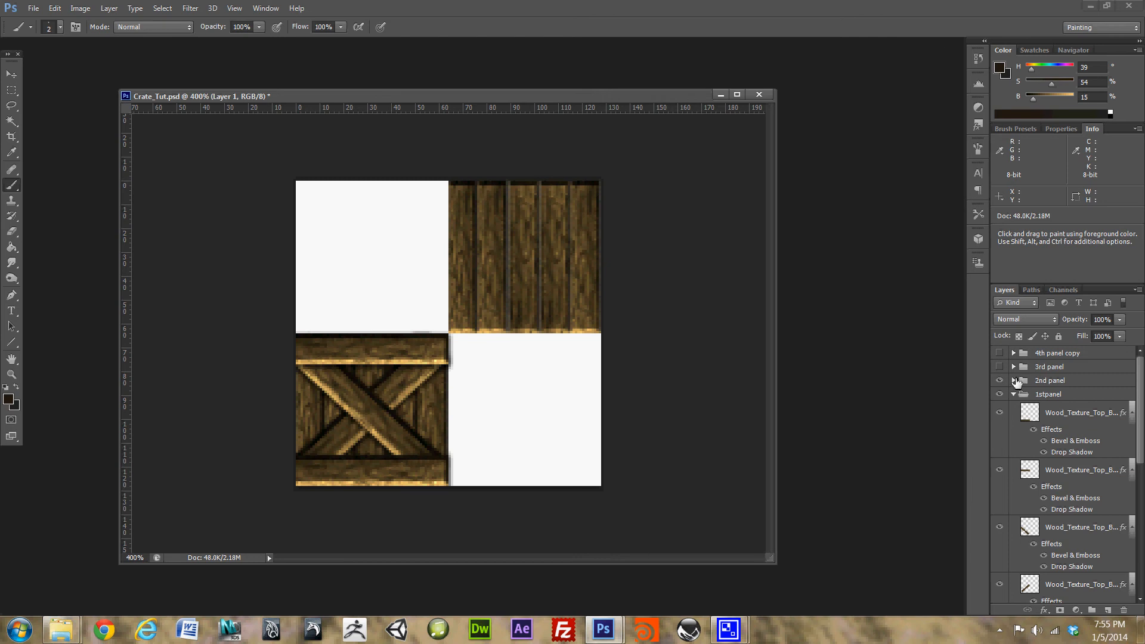
pyautogui.click(1013, 380)
pyautogui.moveTo(1140, 392); pyautogui.dragTo(1127, 555)
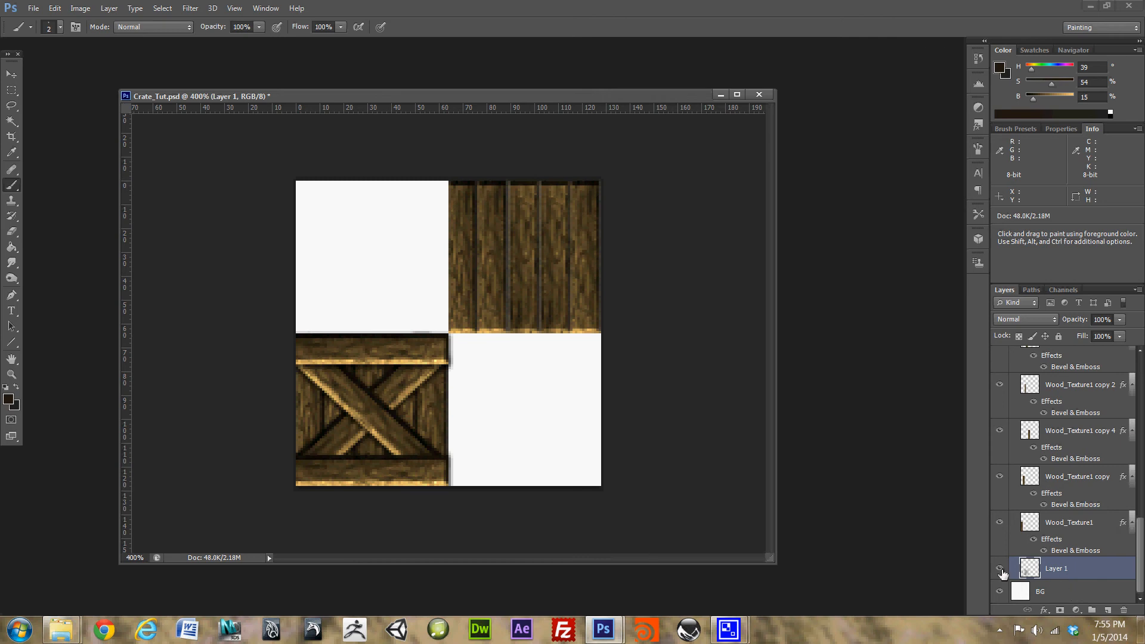
pyautogui.moveTo(1141, 533)
pyautogui.mouseDown()
pyautogui.moveTo(1139, 392)
pyautogui.moveTo(1139, 541)
pyautogui.mouseUp()
pyautogui.rightClick(1079, 569)
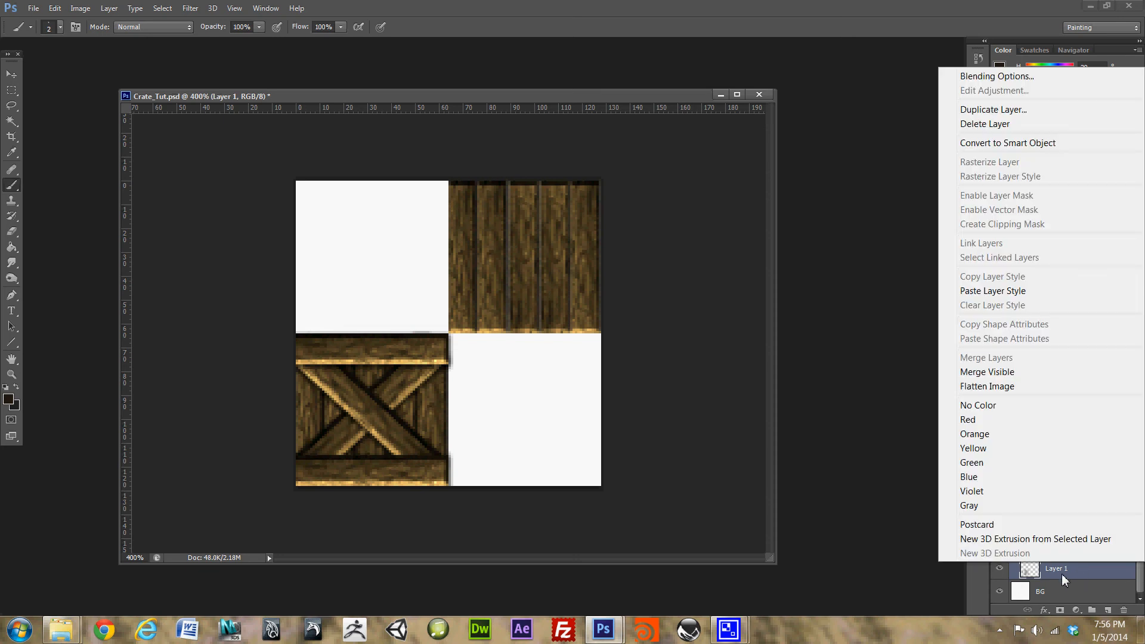
pyautogui.click(1095, 571)
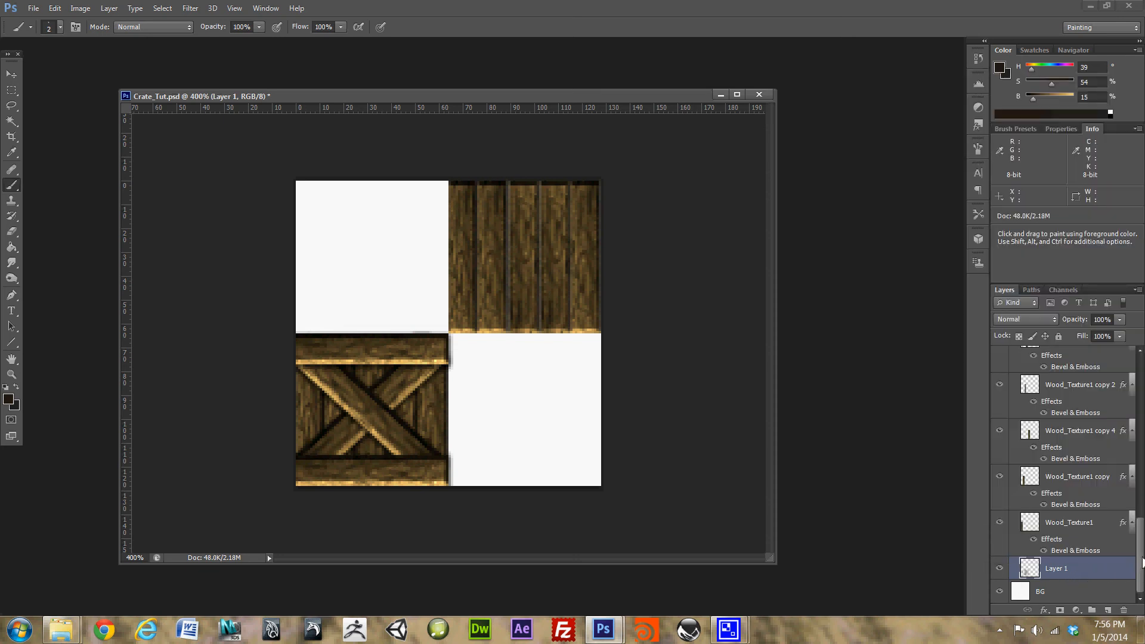
pyautogui.moveTo(1139, 562); pyautogui.dragTo(1139, 430)
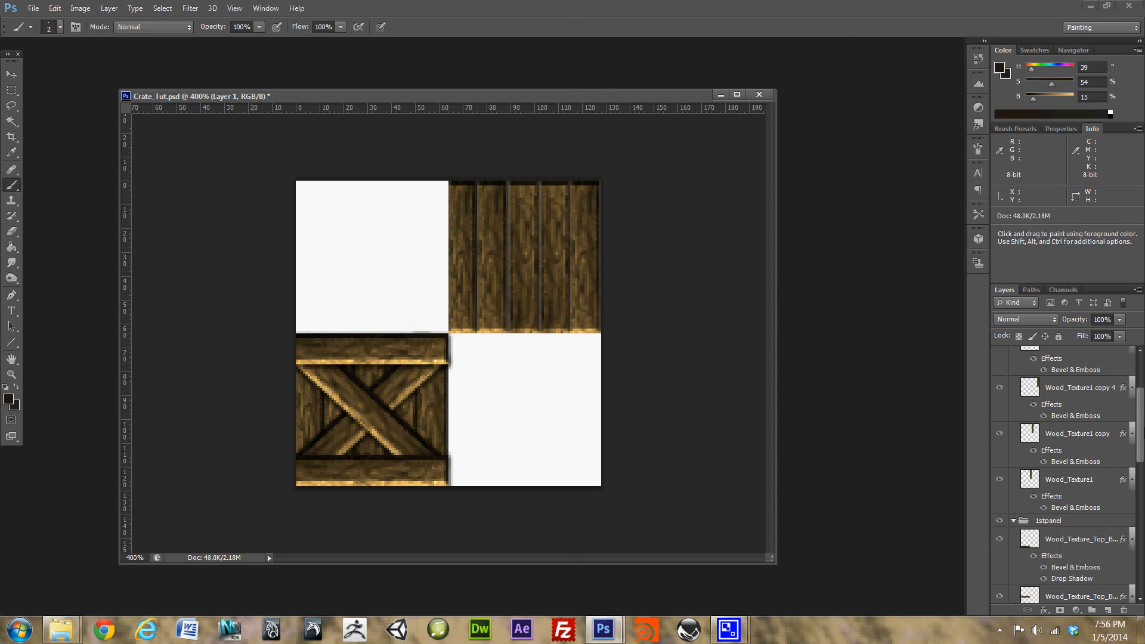
pyautogui.click(1014, 520)
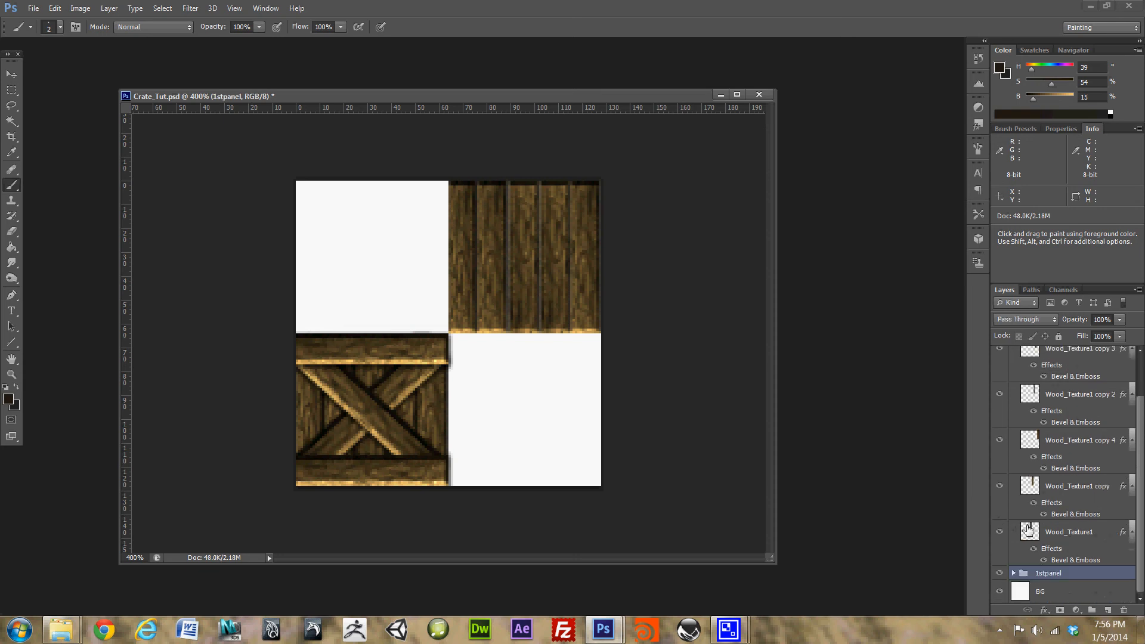
# - Add a new layer beneath the Wood_Texture1 layer of the 2nd panel group
pyautogui.click(1077, 535)
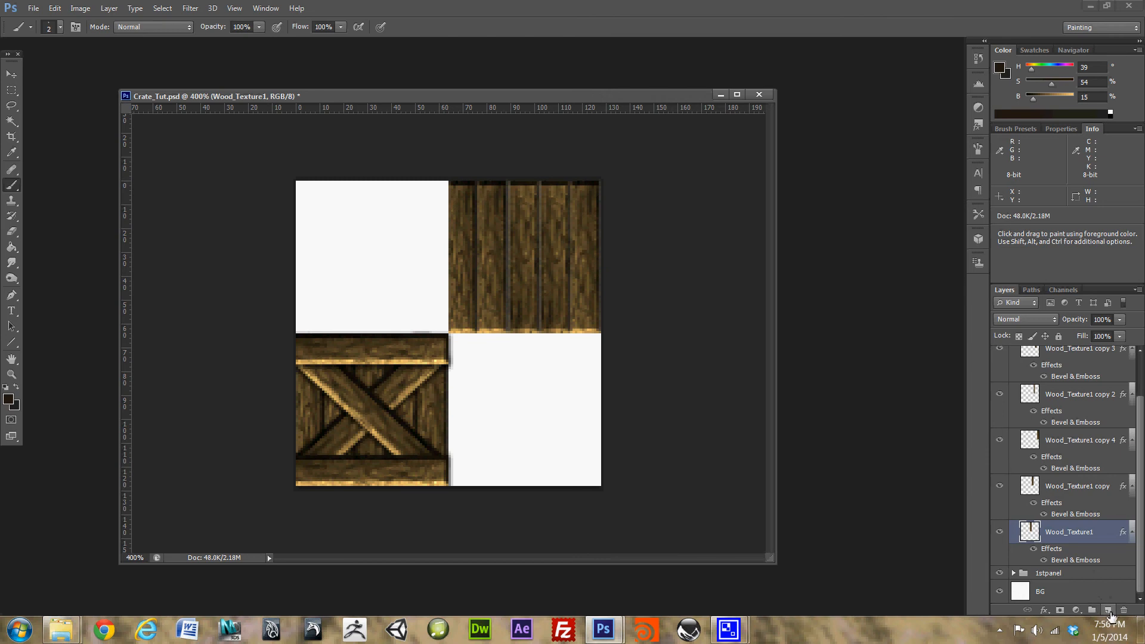
pyautogui.click(1106, 610)
pyautogui.moveTo(1083, 533); pyautogui.dragTo(1074, 588)
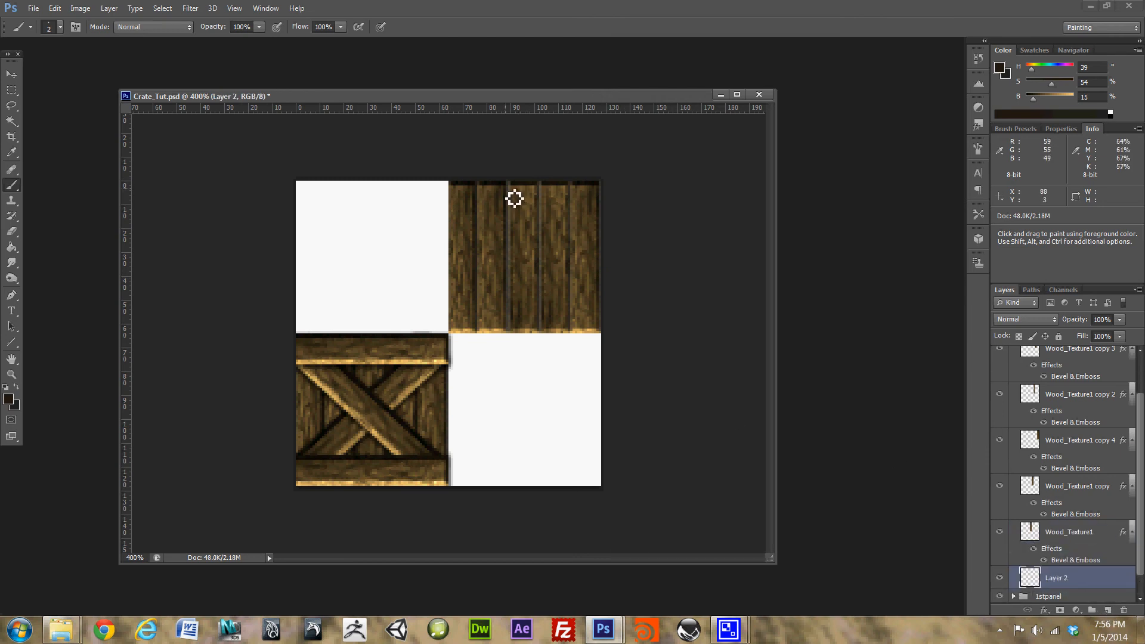
# - Paint the light gaps between the second panel's planks dark brown with the 2-pixel brush, and collapse the 2nd panel group
pyautogui.moveTo(508, 182); pyautogui.dragTo(508, 314)
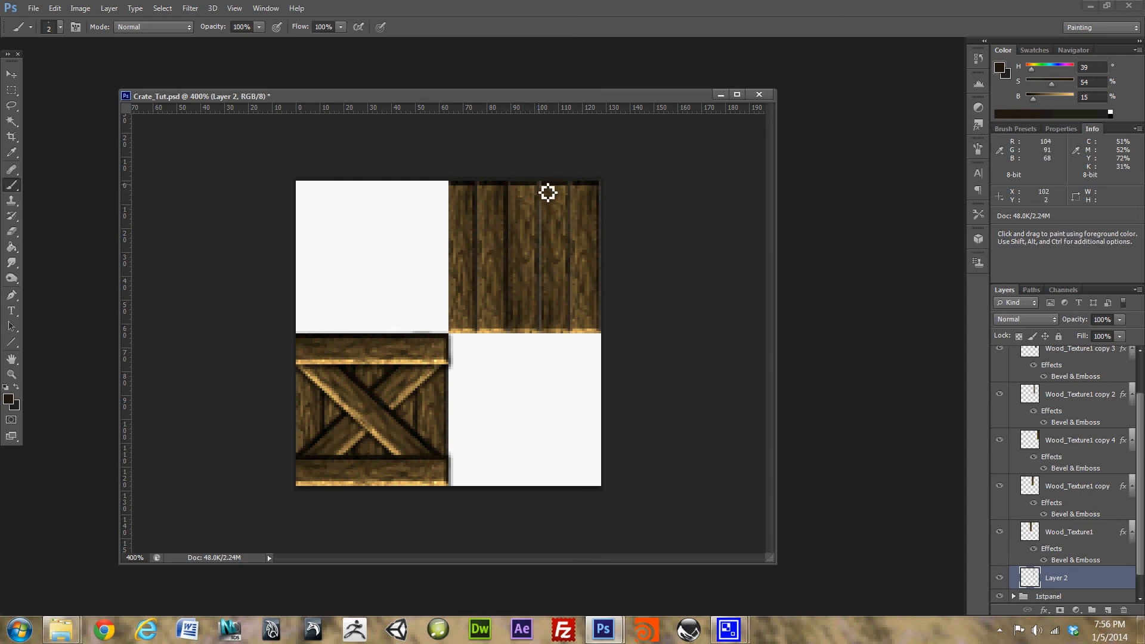
pyautogui.moveTo(541, 183); pyautogui.dragTo(541, 306)
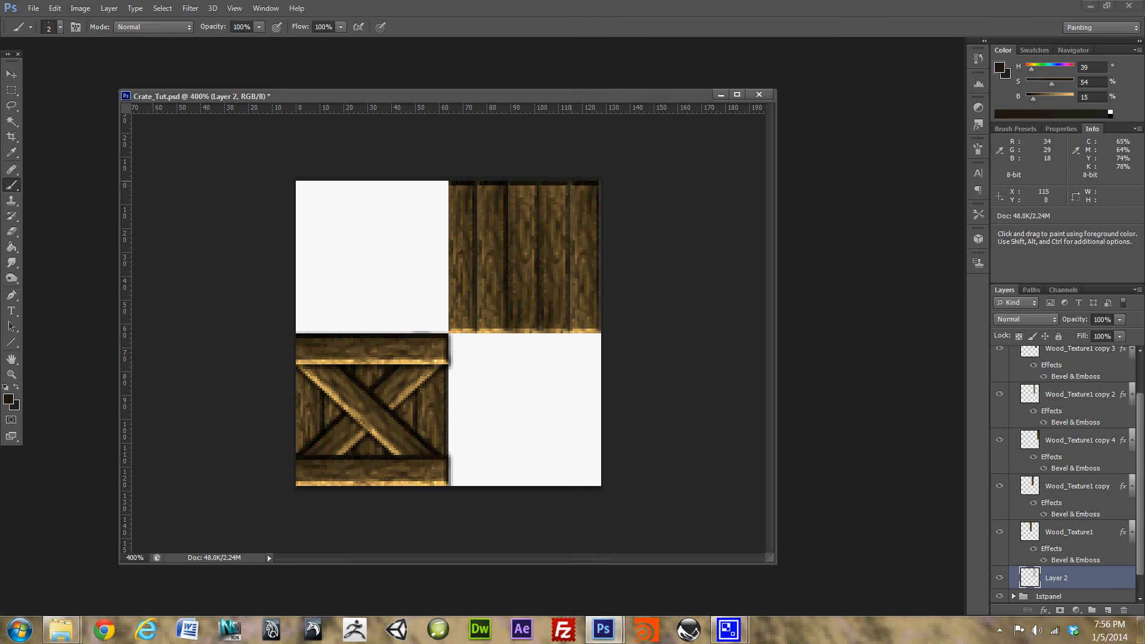
pyautogui.moveTo(570, 288); pyautogui.dragTo(571, 313)
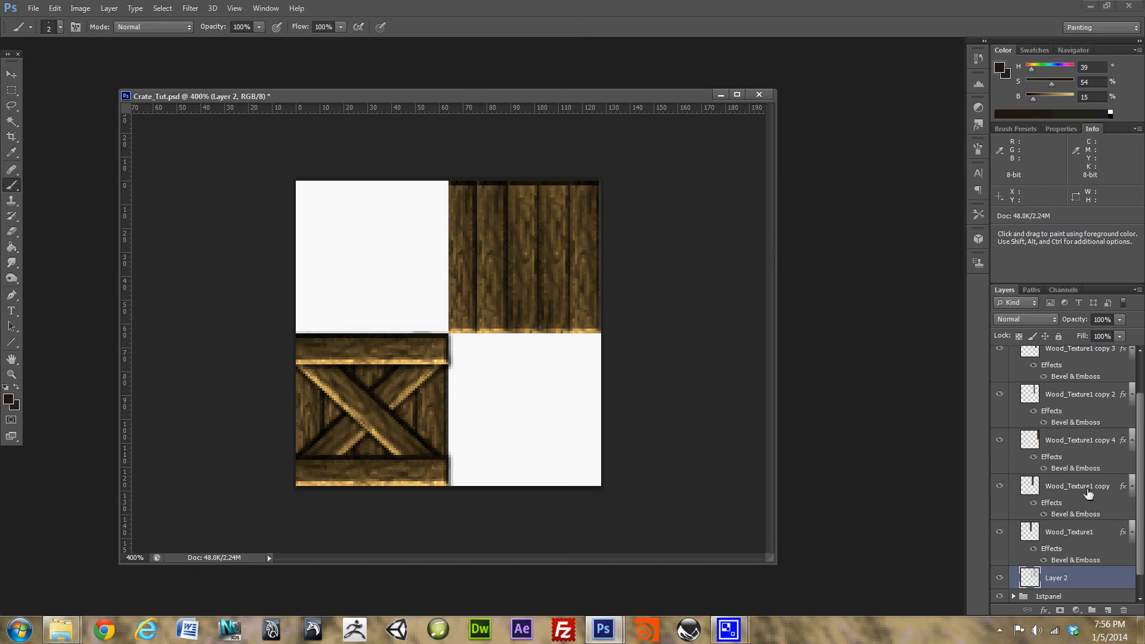
pyautogui.moveTo(1143, 473); pyautogui.dragTo(1141, 446)
pyautogui.click(1013, 379)
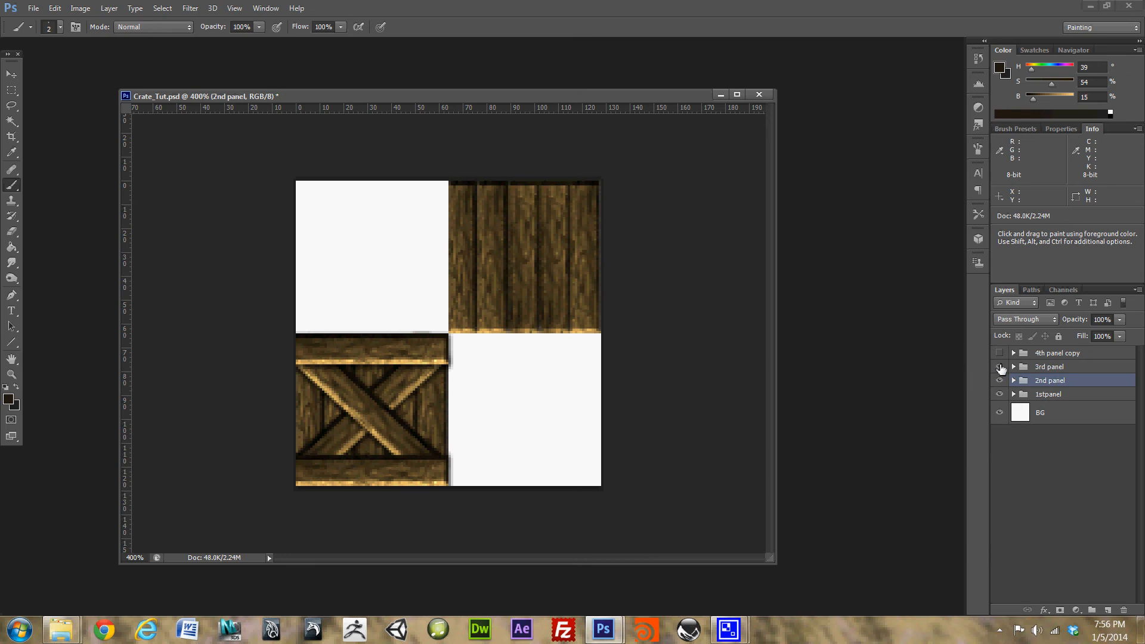
# - Show and expand the 3rd panel group, and add a new layer beneath its Wood_Texture1 layer
pyautogui.click(1000, 367)
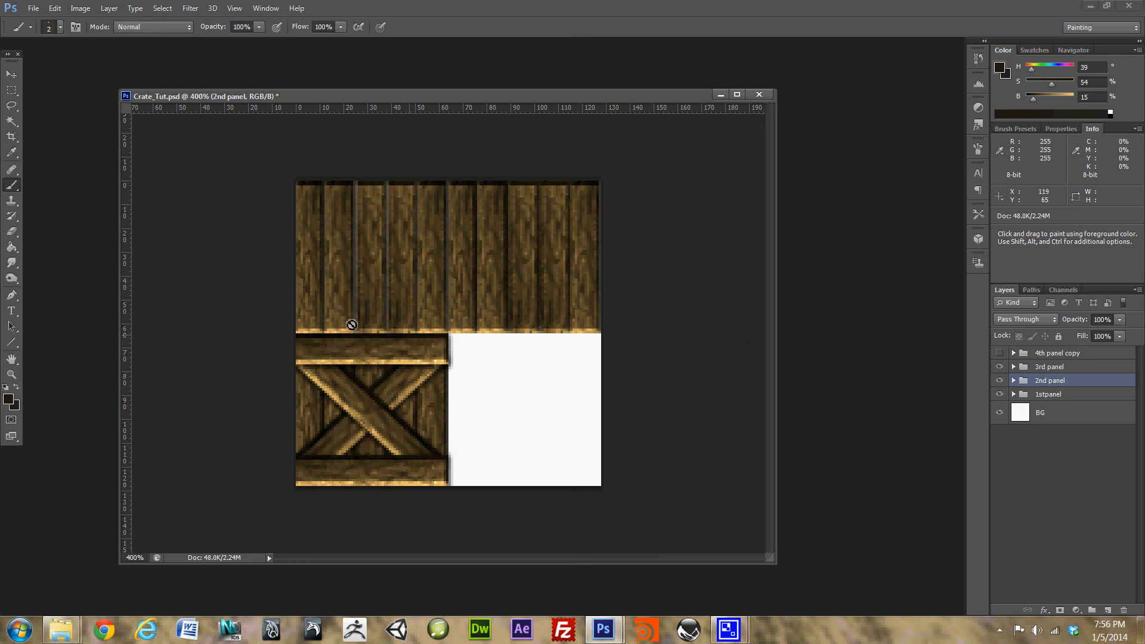
pyautogui.click(1049, 368)
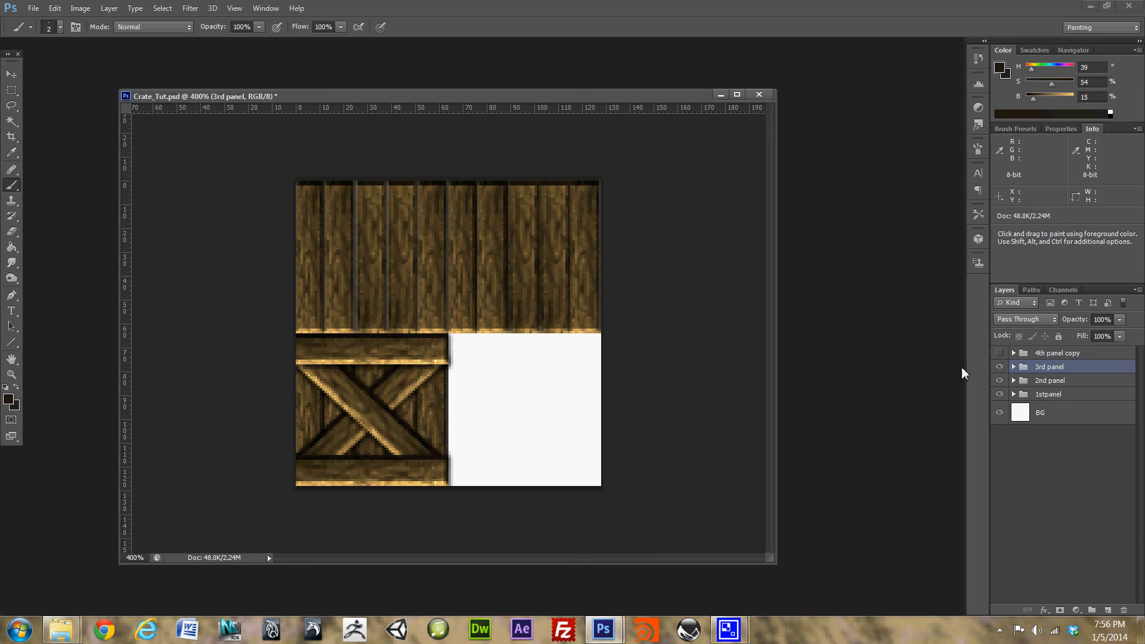
pyautogui.click(1013, 366)
pyautogui.scroll(-2, 1119, 517)
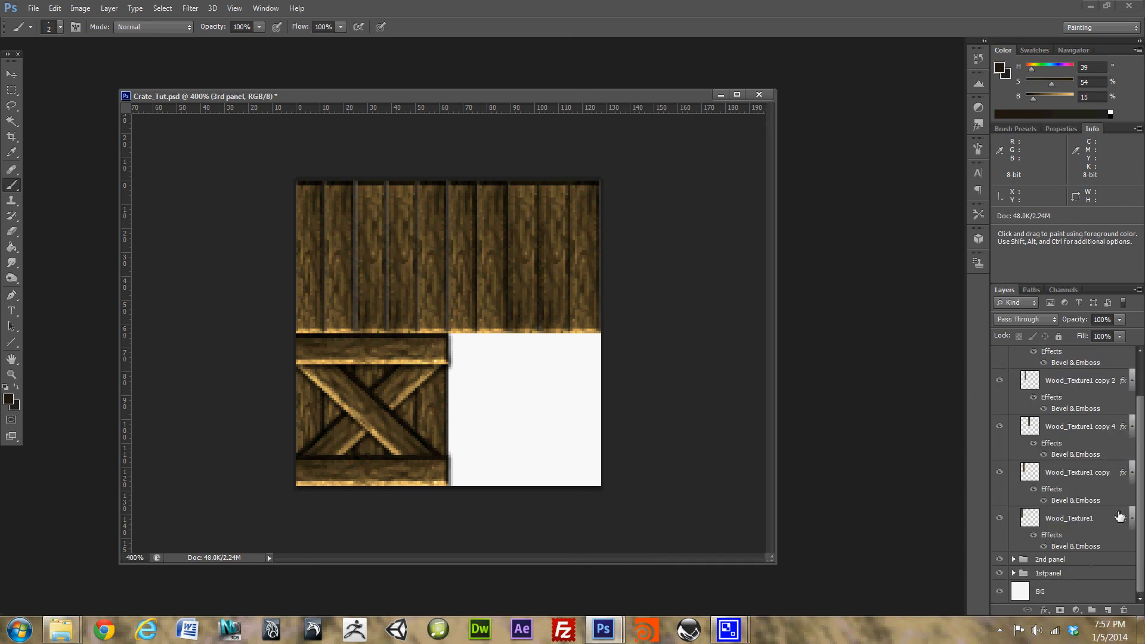
pyautogui.click(1069, 520)
pyautogui.click(1108, 610)
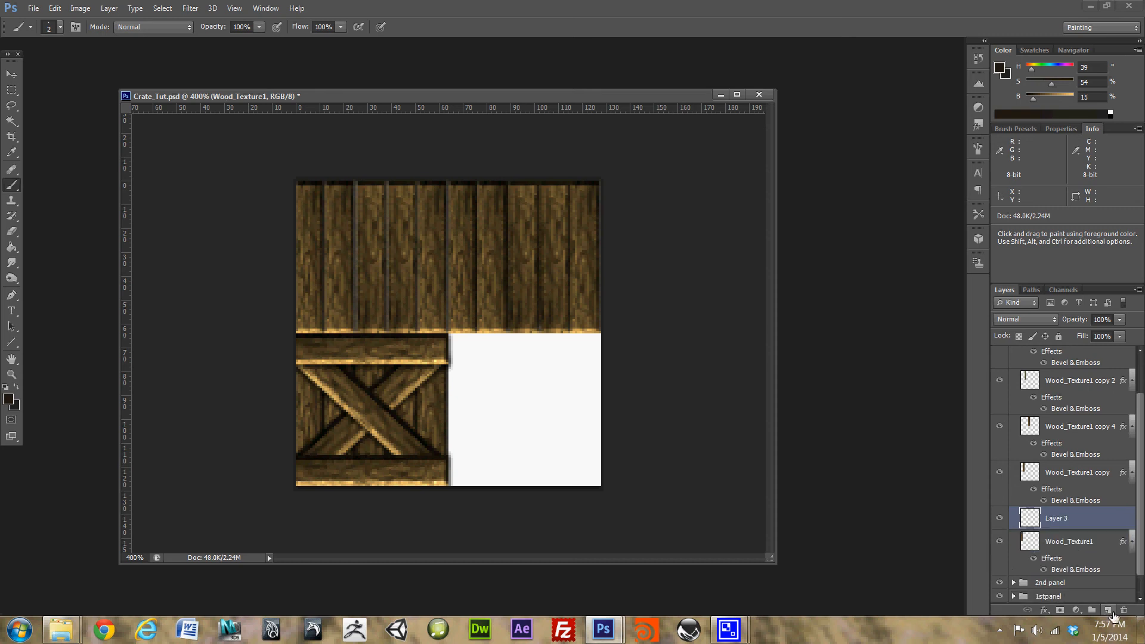
pyautogui.moveTo(1067, 528); pyautogui.dragTo(1067, 578)
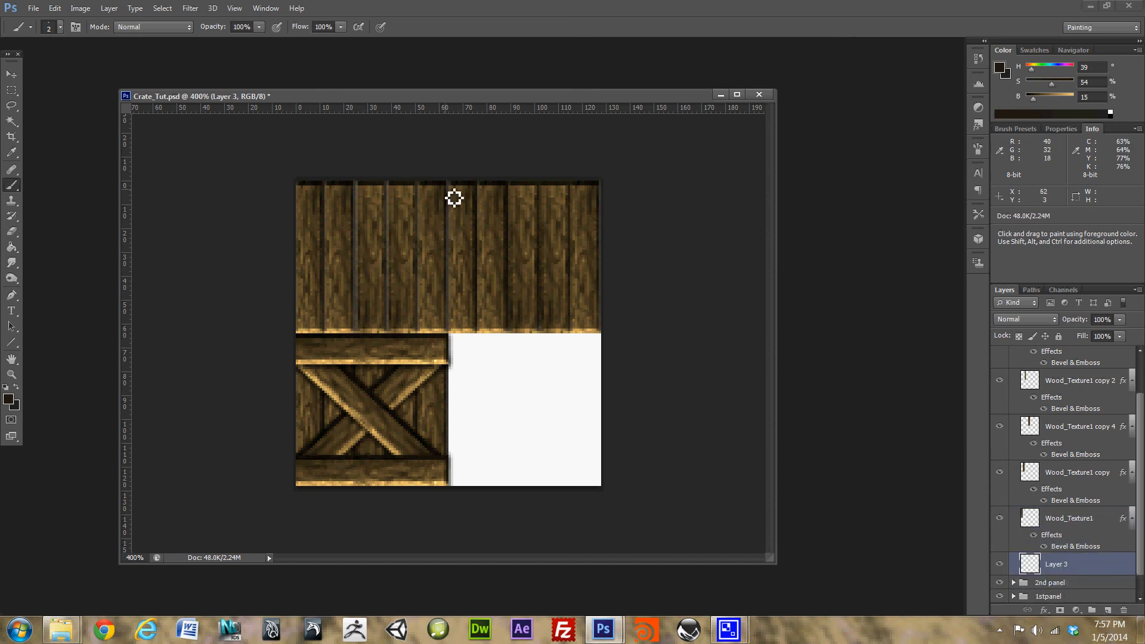
# - Paint the light gaps between the third panel's planks and along its border with the second panel dark brown
pyautogui.moveTo(447, 185); pyautogui.dragTo(448, 301)
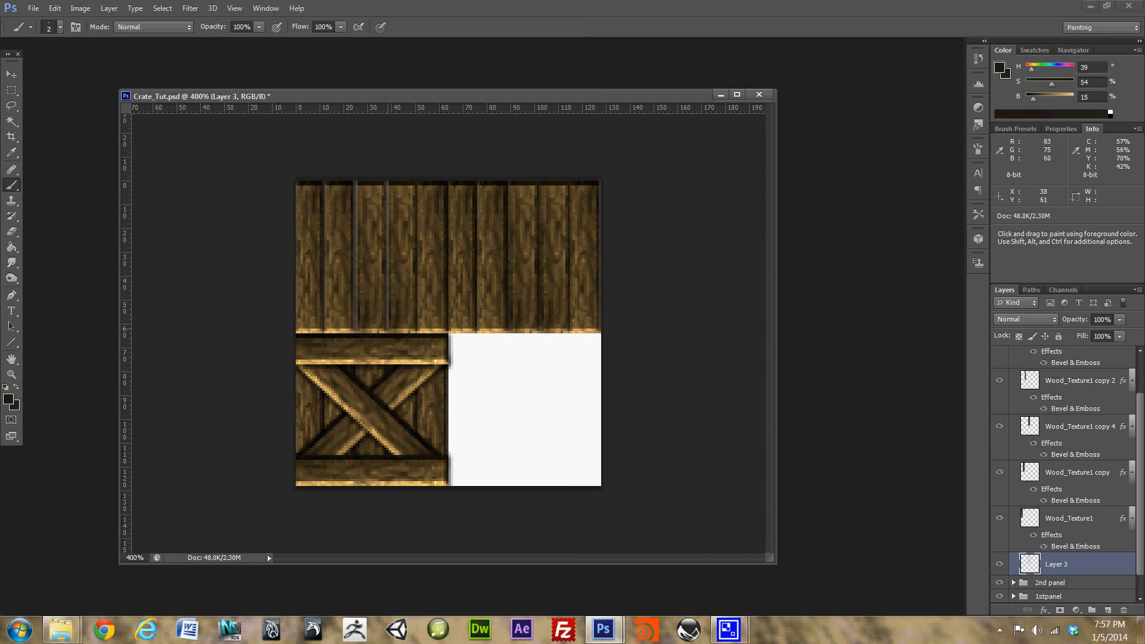
pyautogui.moveTo(388, 329); pyautogui.dragTo(388, 311)
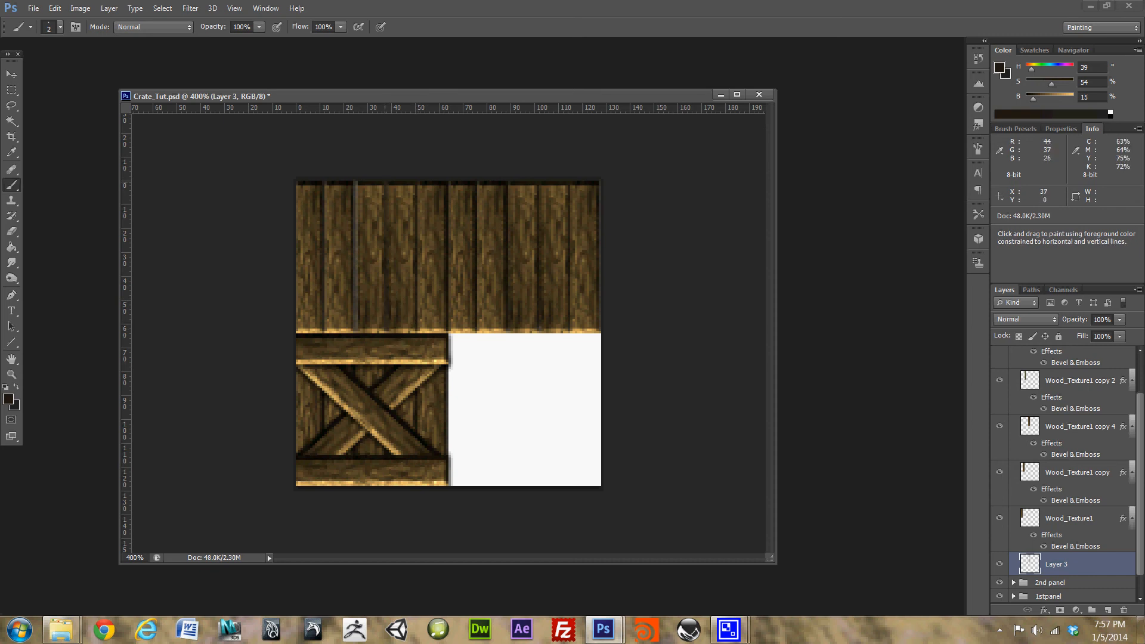
pyautogui.moveTo(356, 184); pyautogui.dragTo(356, 258)
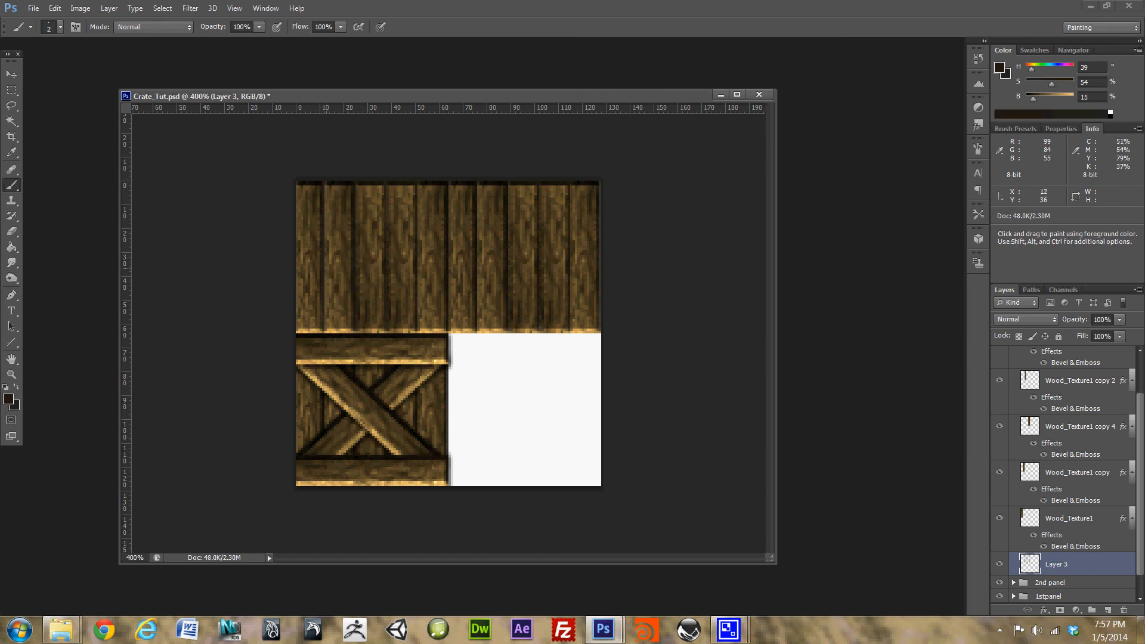
pyautogui.moveTo(323, 183); pyautogui.dragTo(323, 313)
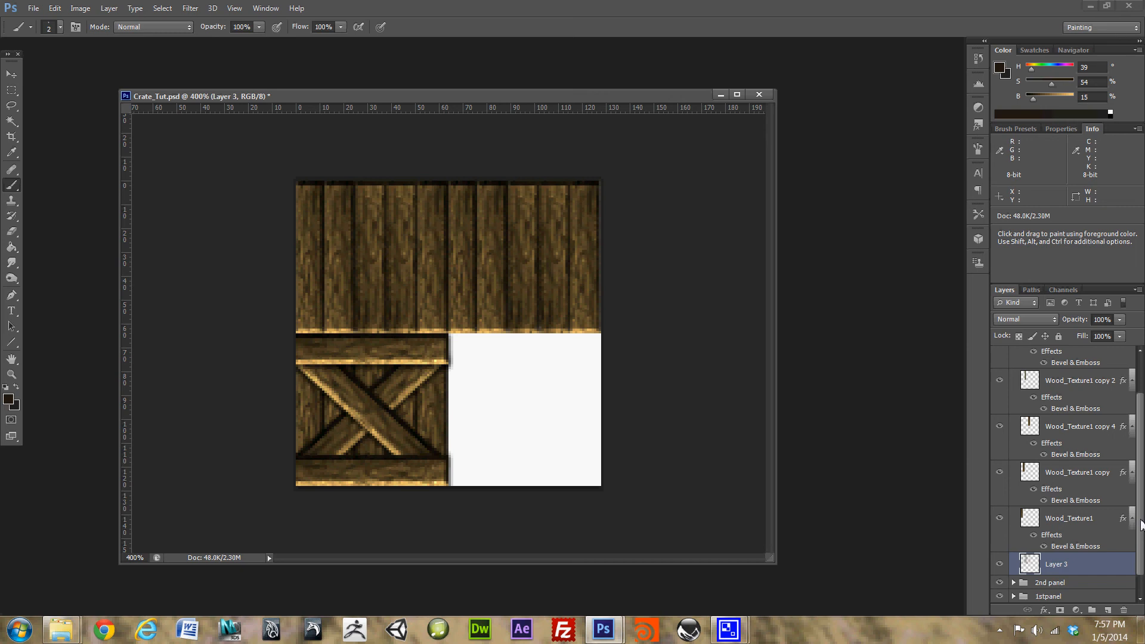
# - Duplicate the Wood_Texture1 copy 3 layer at the top of the 3rd panel group
pyautogui.scroll(2, 1141, 524)
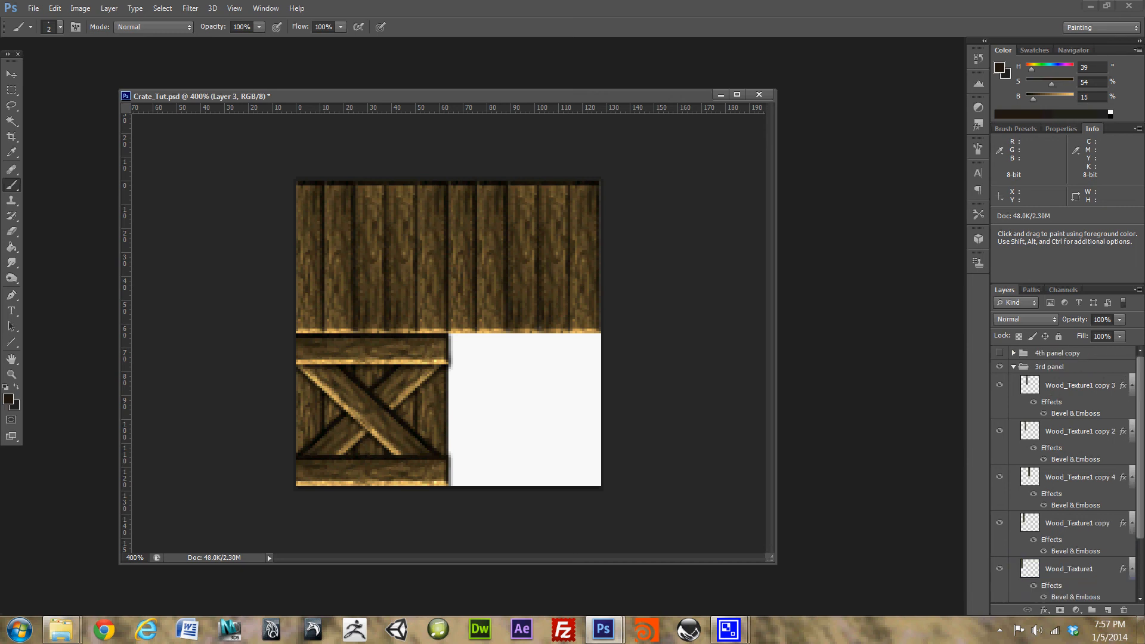
pyautogui.click(1091, 386)
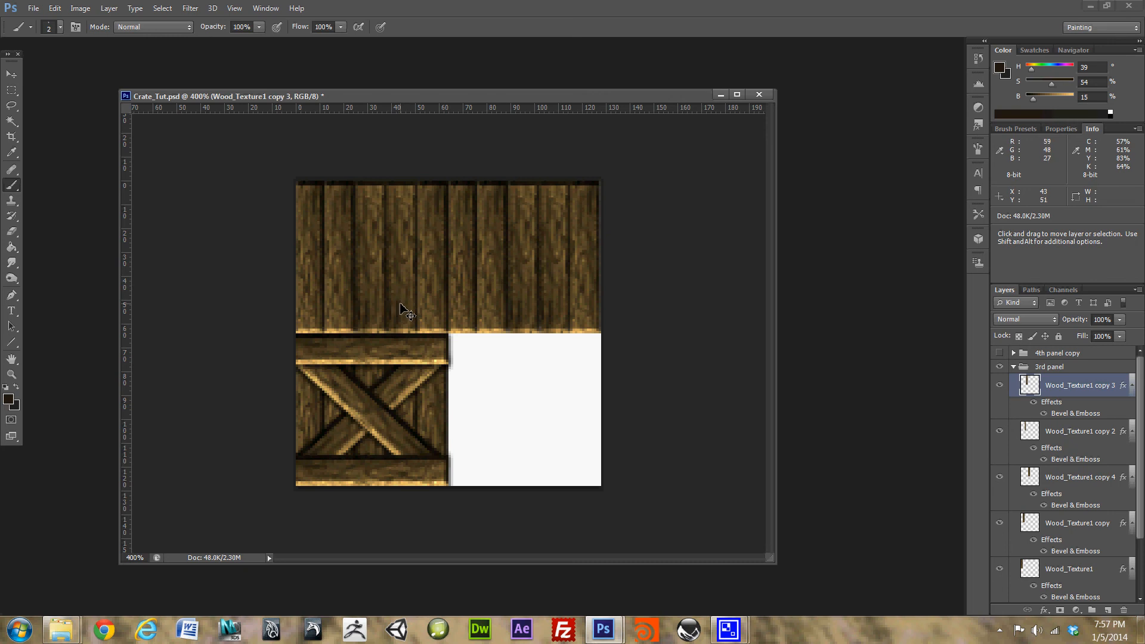
pyautogui.rightClick(1092, 392)
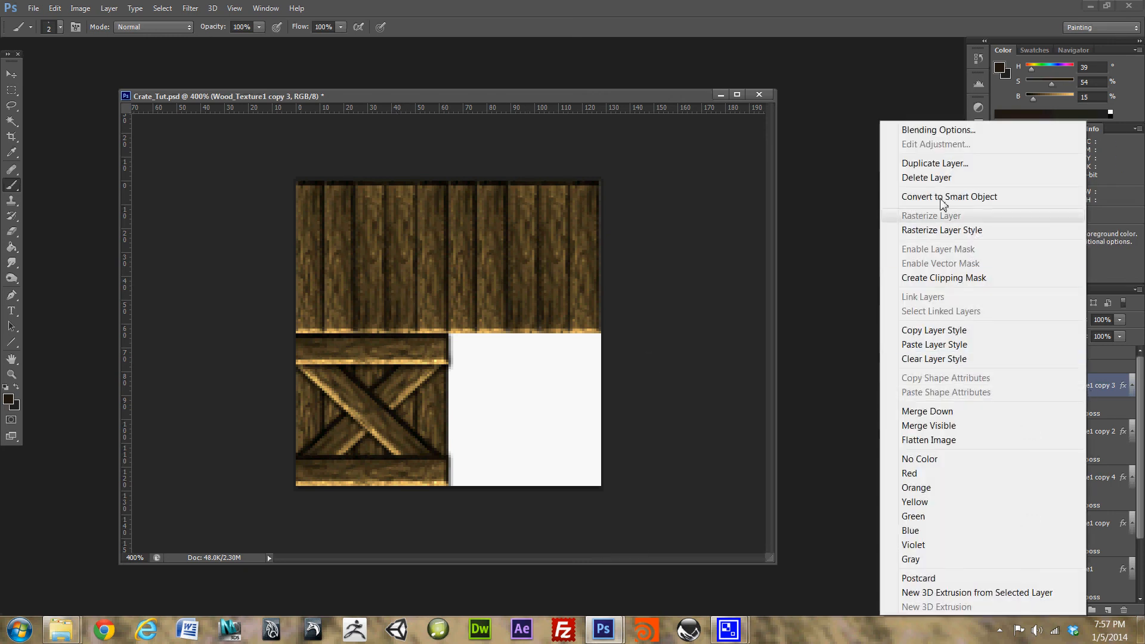
pyautogui.click(935, 168)
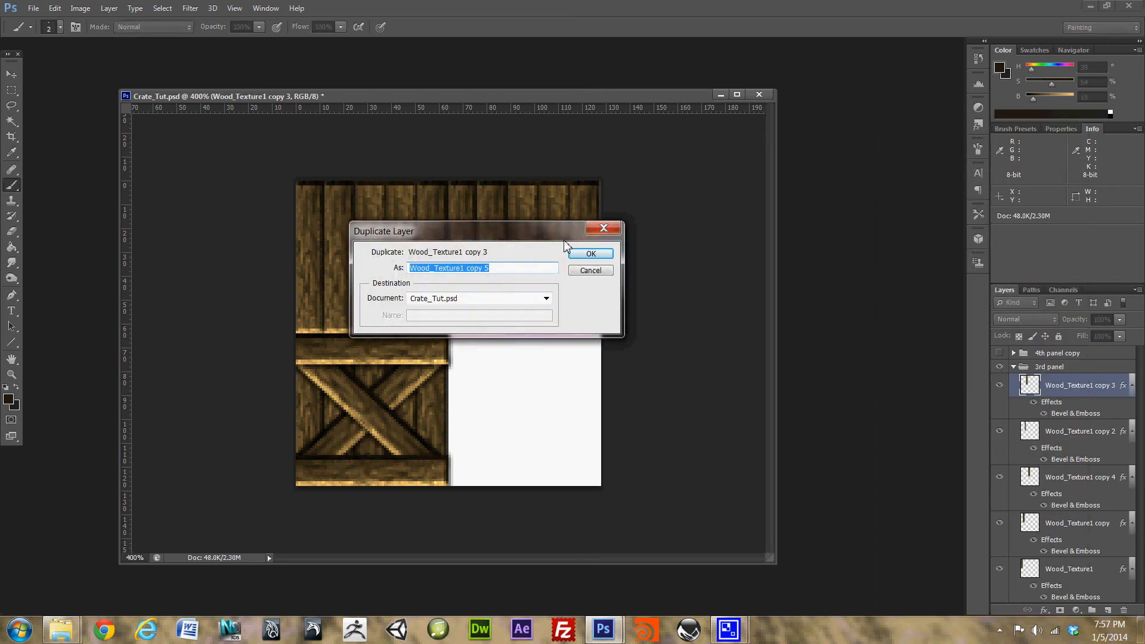
pyautogui.click(589, 253)
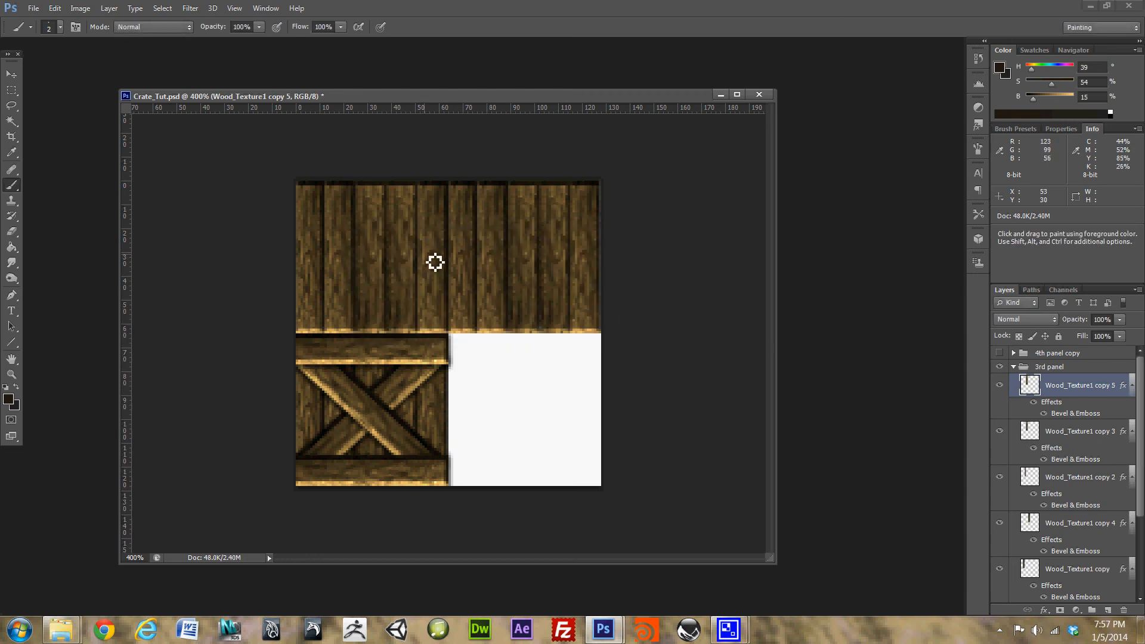
# - Rotate the duplicated plank -90° and place it horizontally along the third panel's lower edge
pyautogui.press('v')
pyautogui.moveTo(419, 256); pyautogui.dragTo(358, 199)
pyautogui.hotkey('ctrl', 't')
pyautogui.moveTo(430, 331); pyautogui.dragTo(409, 319)
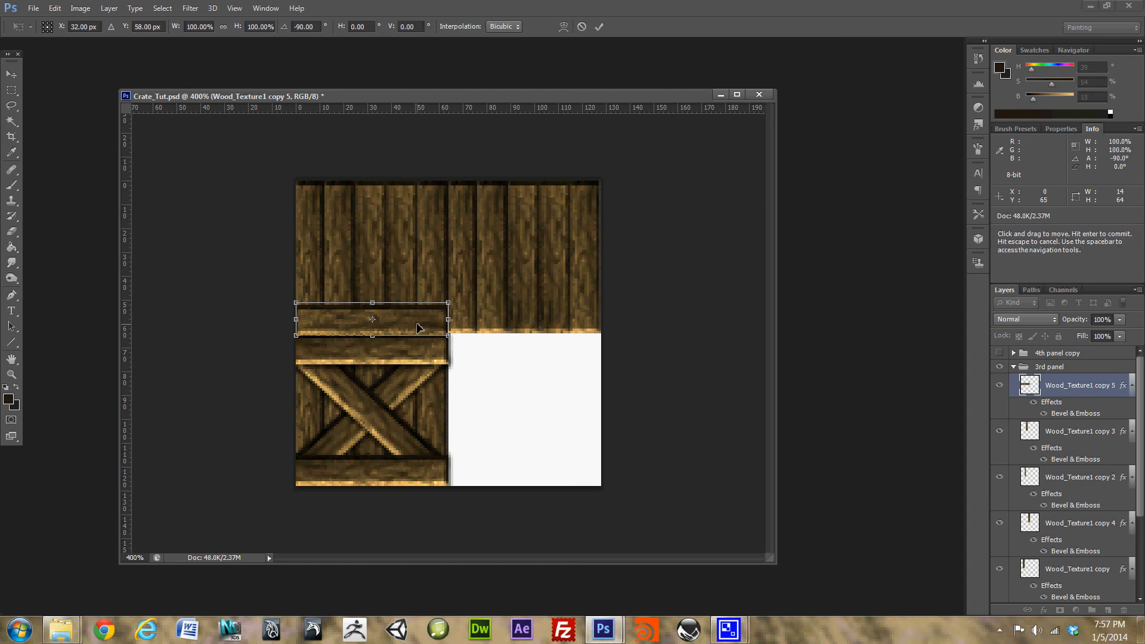
pyautogui.press('Return')
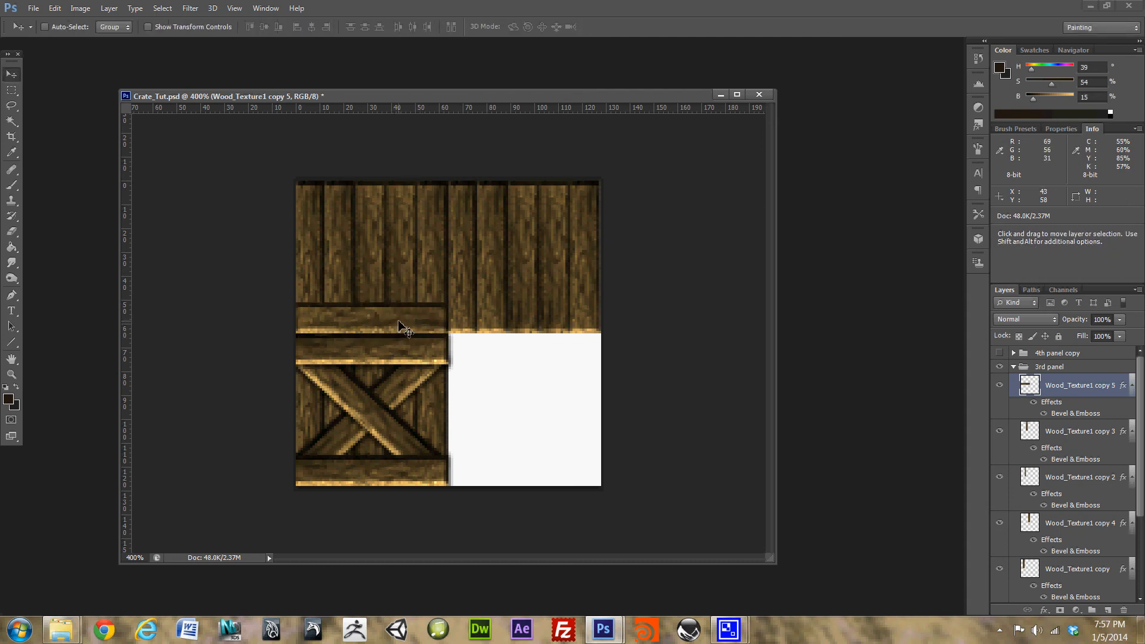
pyautogui.press('alt')
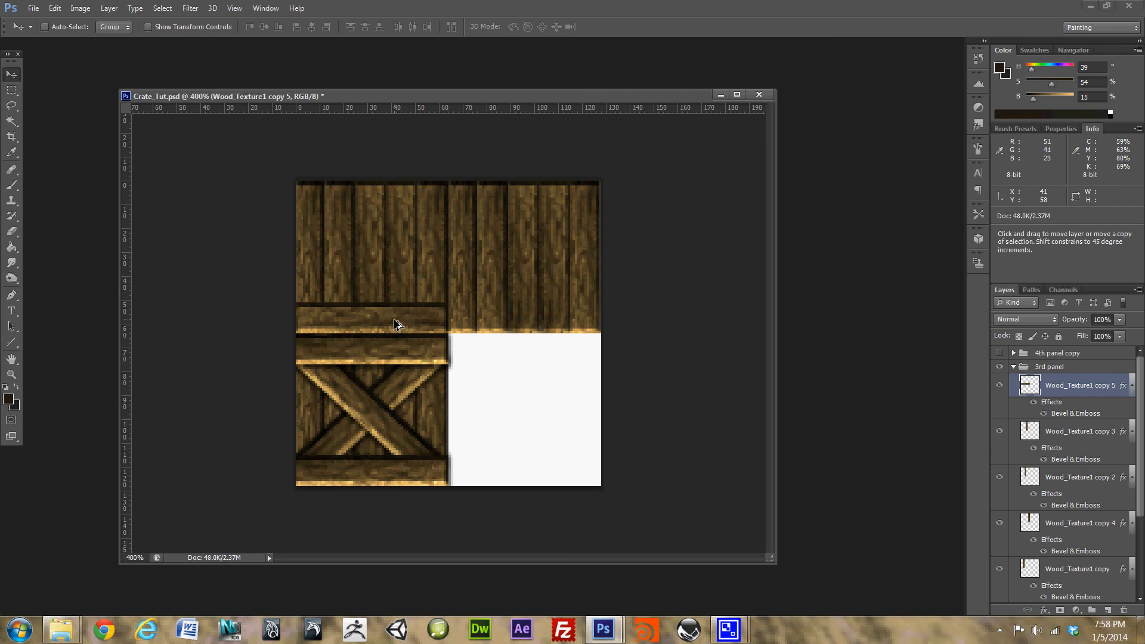
pyautogui.moveTo(393, 320); pyautogui.dragTo(392, 293)
pyautogui.hotkey('ctrl', 'z')
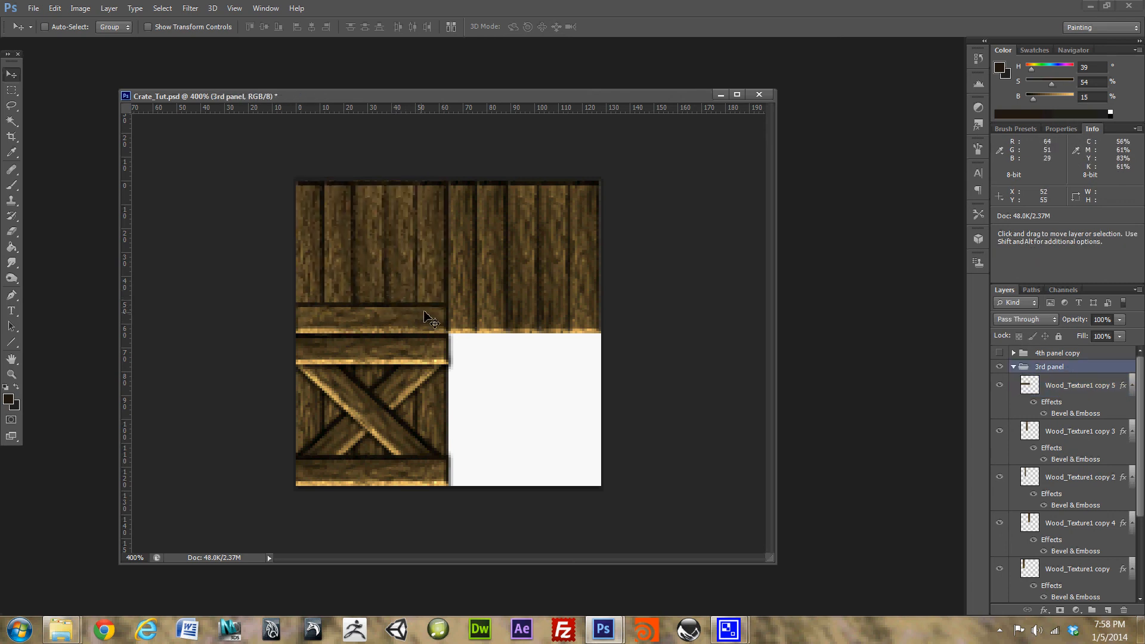
# - Duplicate the horizontal plank layer Wood_Texture1 copy 5 within the 3rd panel group
pyautogui.click(1087, 398)
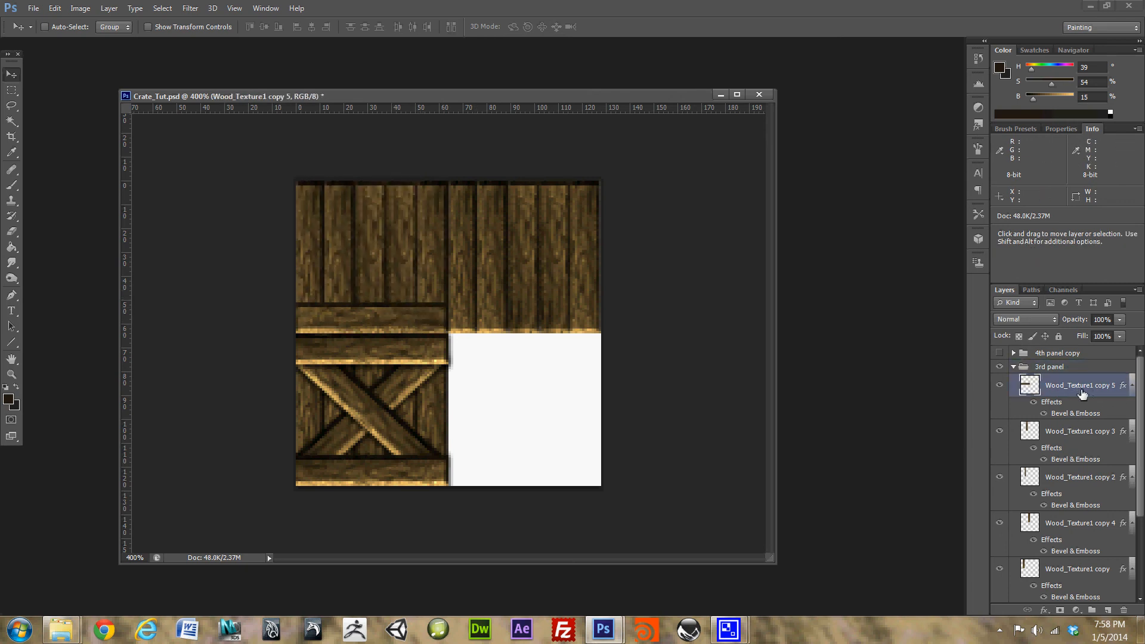
pyautogui.rightClick(1082, 392)
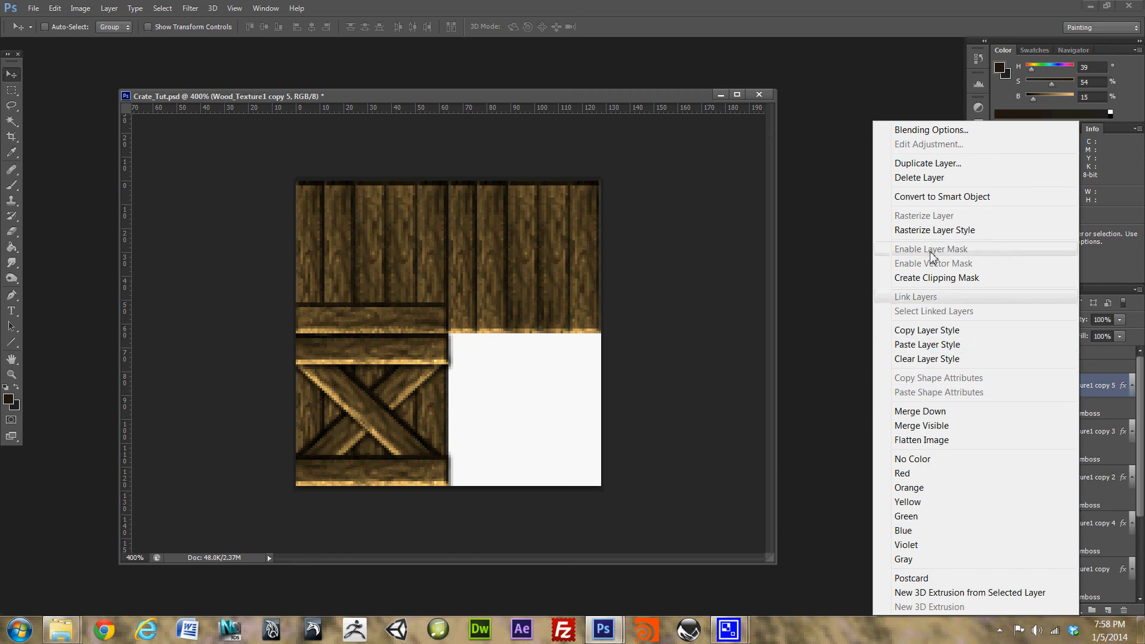
pyautogui.click(957, 164)
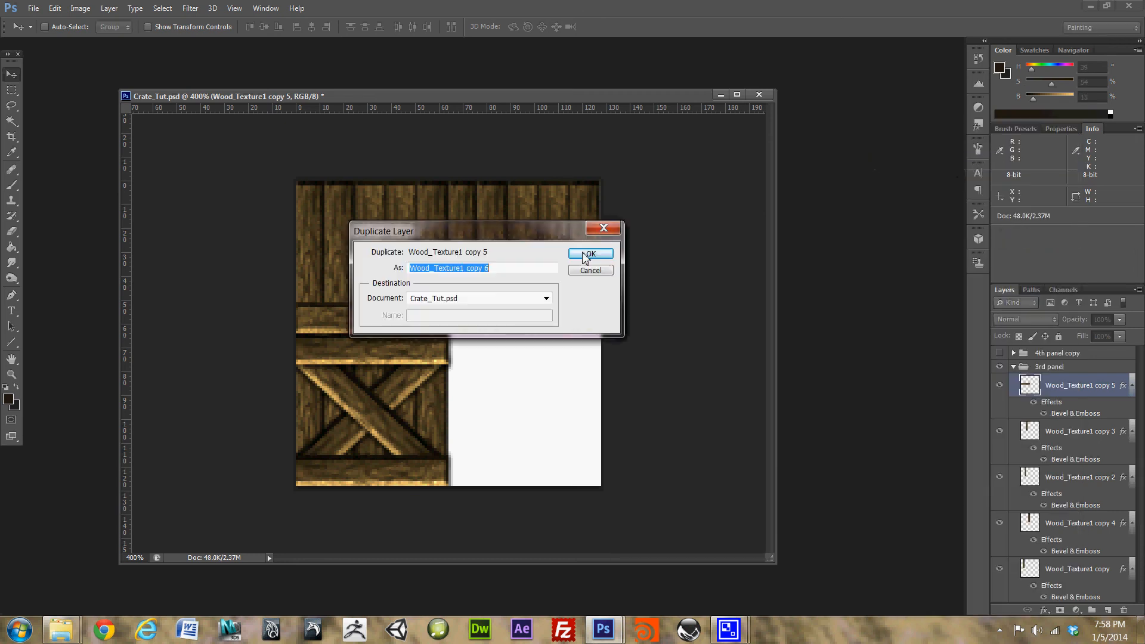
pyautogui.click(575, 253)
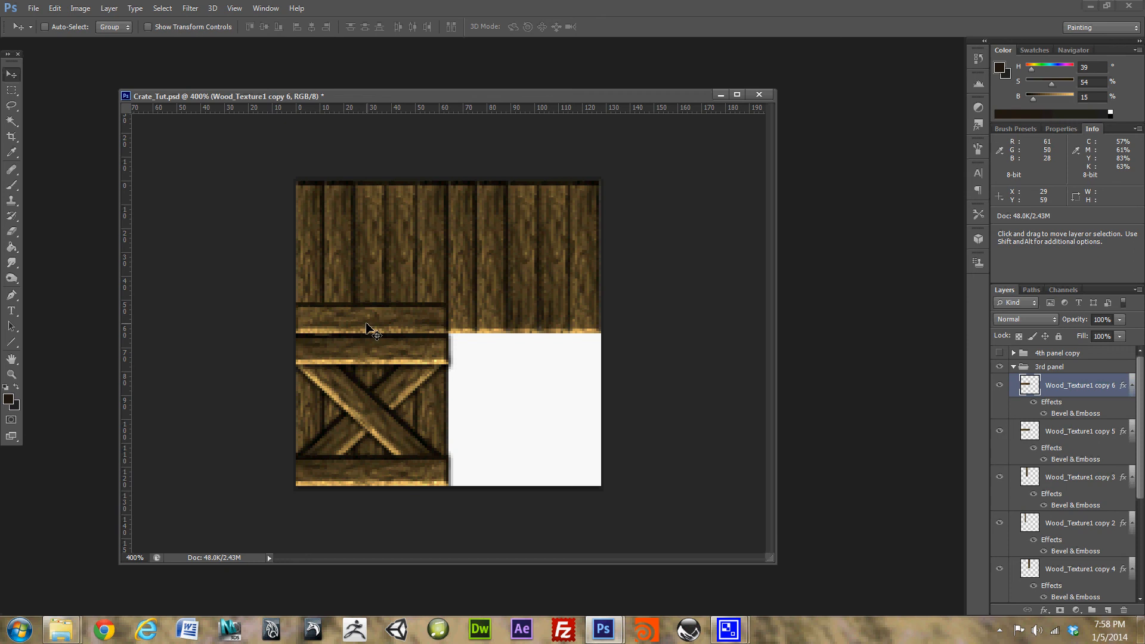
# - Move the second horizontal plank up to the third panel's upper edge
pyautogui.moveTo(366, 324); pyautogui.dragTo(368, 308)
pyautogui.hotkey('ctrl', 'z')
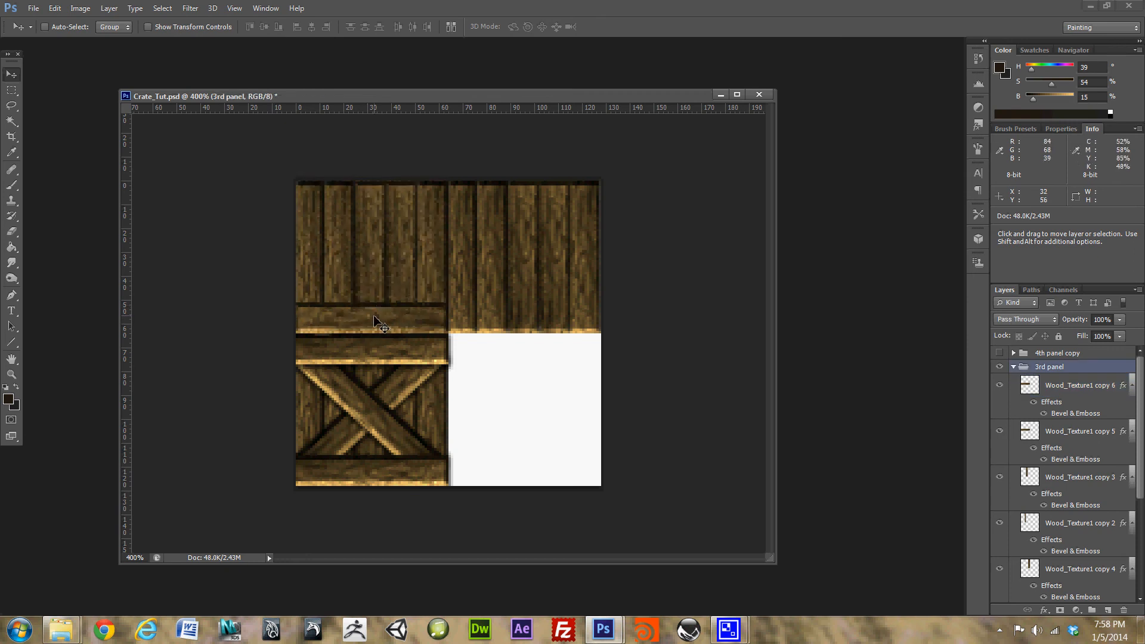
pyautogui.click(1081, 389)
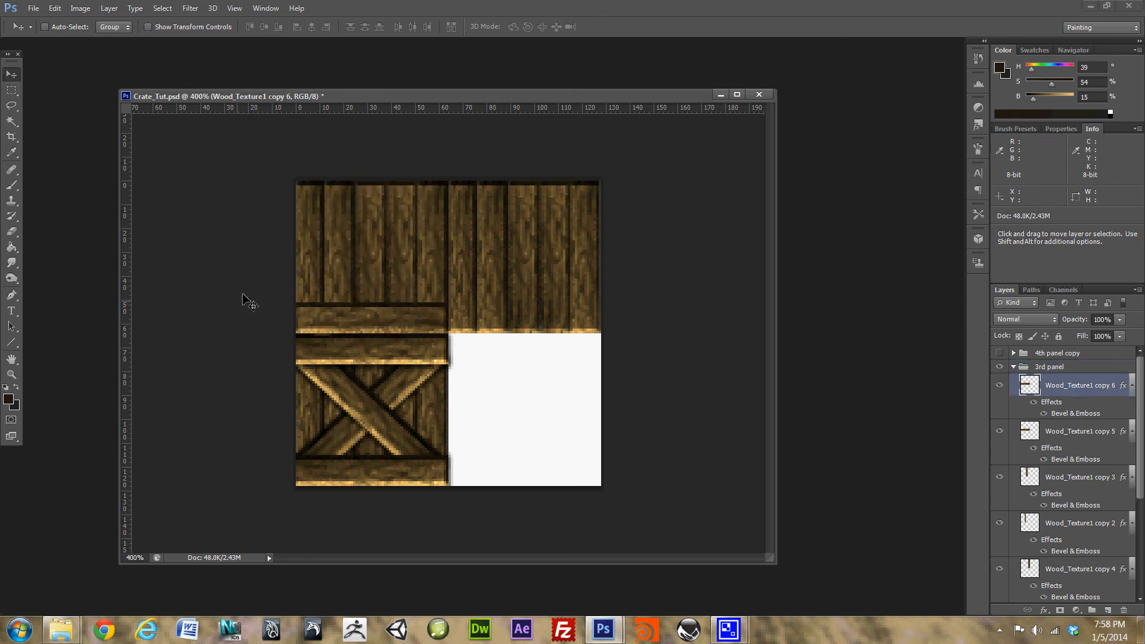
pyautogui.moveTo(352, 325); pyautogui.dragTo(346, 204)
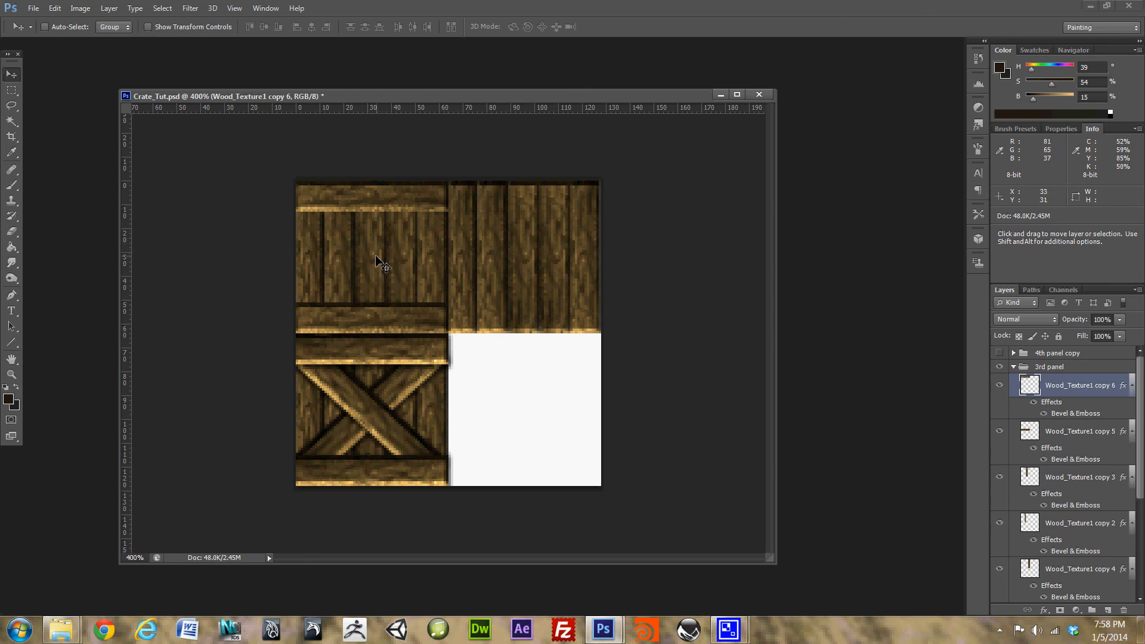
pyautogui.click(1014, 367)
pyautogui.click(1013, 353)
pyautogui.click(1014, 353)
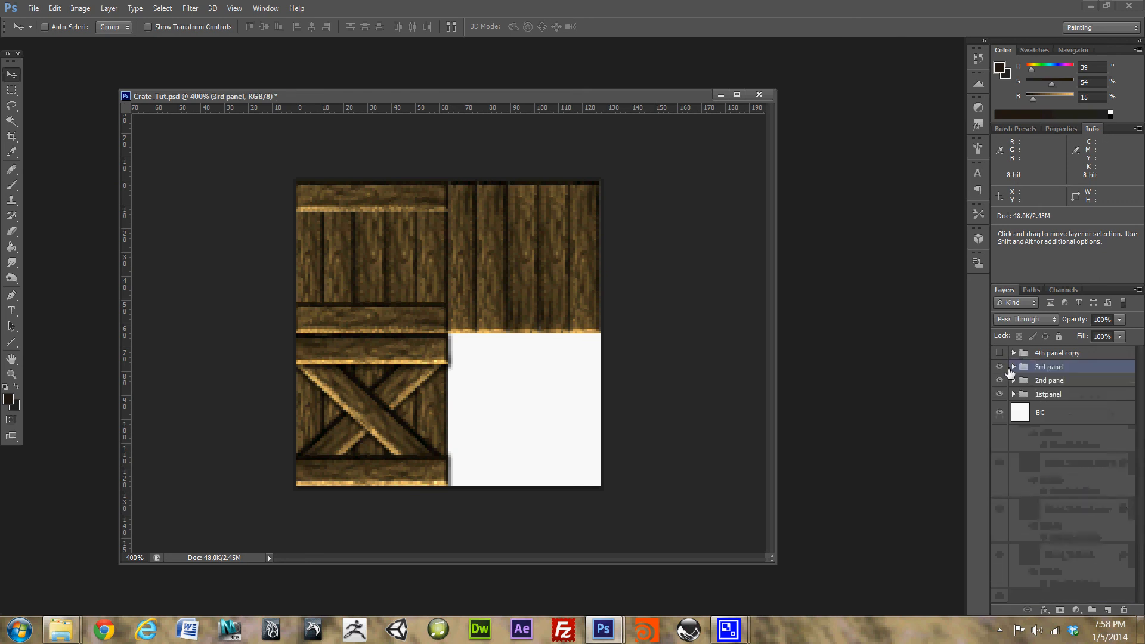
pyautogui.click(1014, 366)
pyautogui.click(1014, 366)
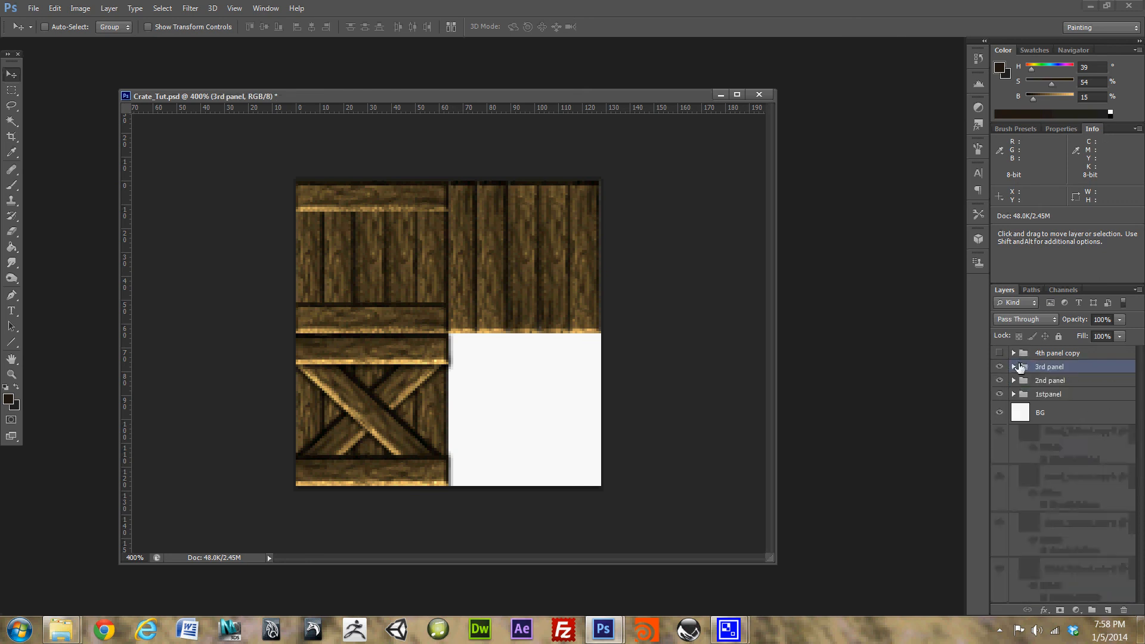
# - Add a new layer above Wood_Texture1 copy 6 in the 3rd panel group
pyautogui.click(1013, 366)
pyautogui.click(1076, 388)
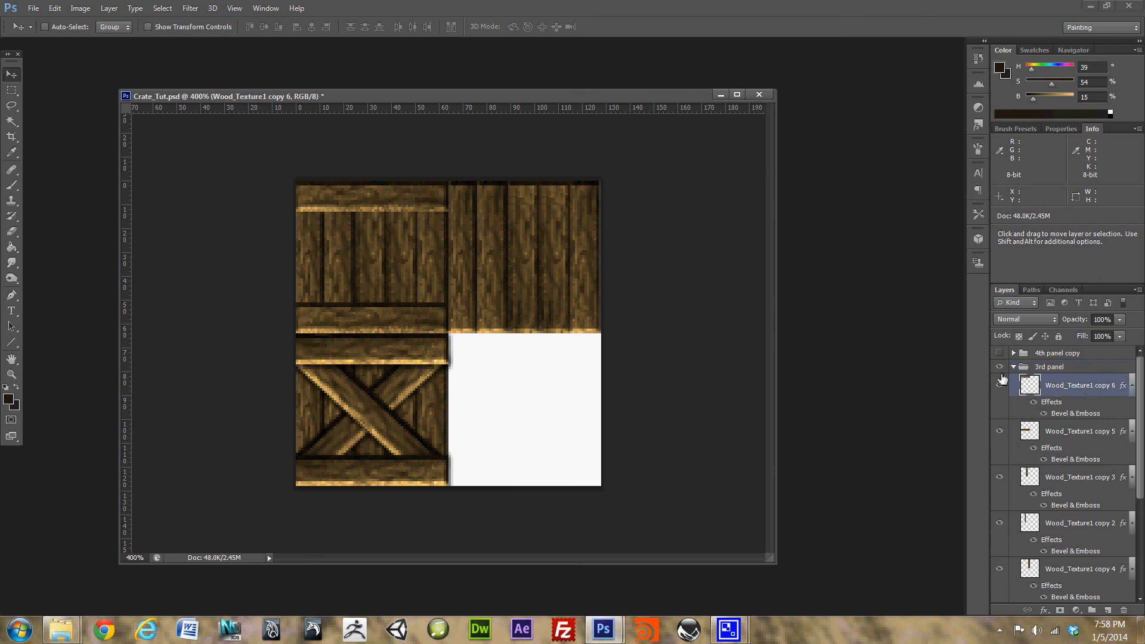
pyautogui.click(1109, 610)
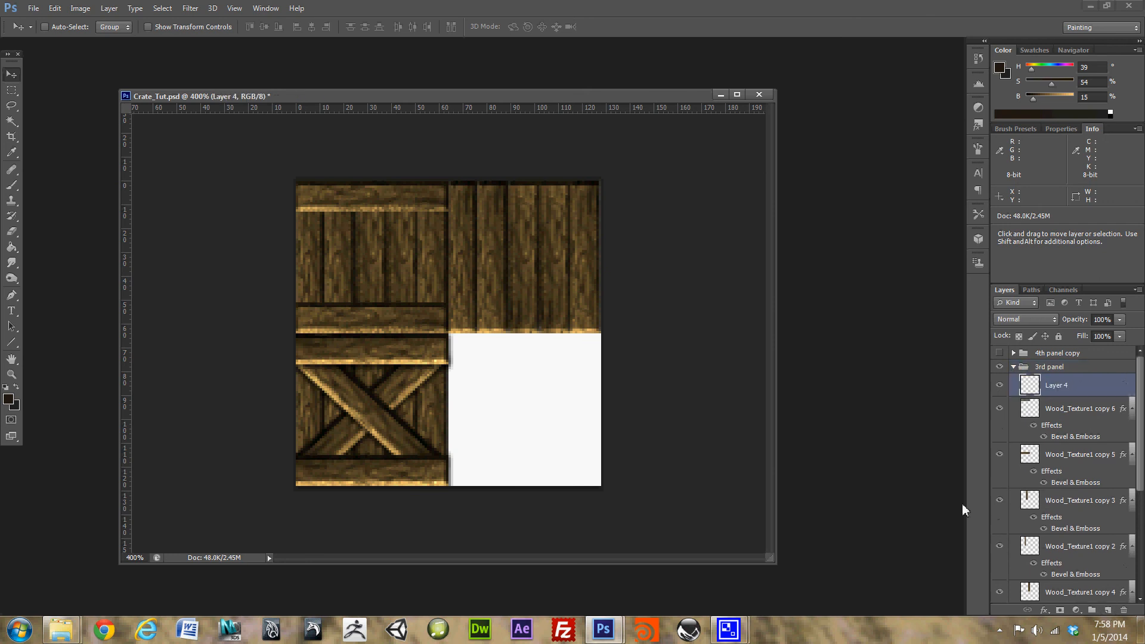
# - Add the two-line text "MOnster Inside" in 3 pt Consolas and centre it over the second panel
pyautogui.press('t')
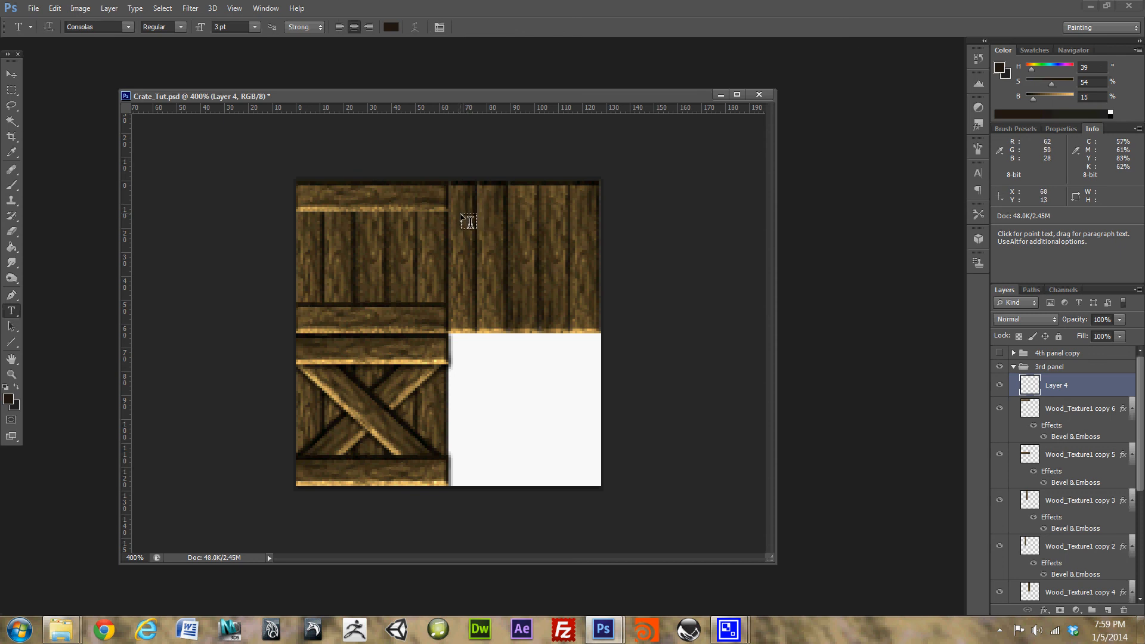
pyautogui.click(469, 215)
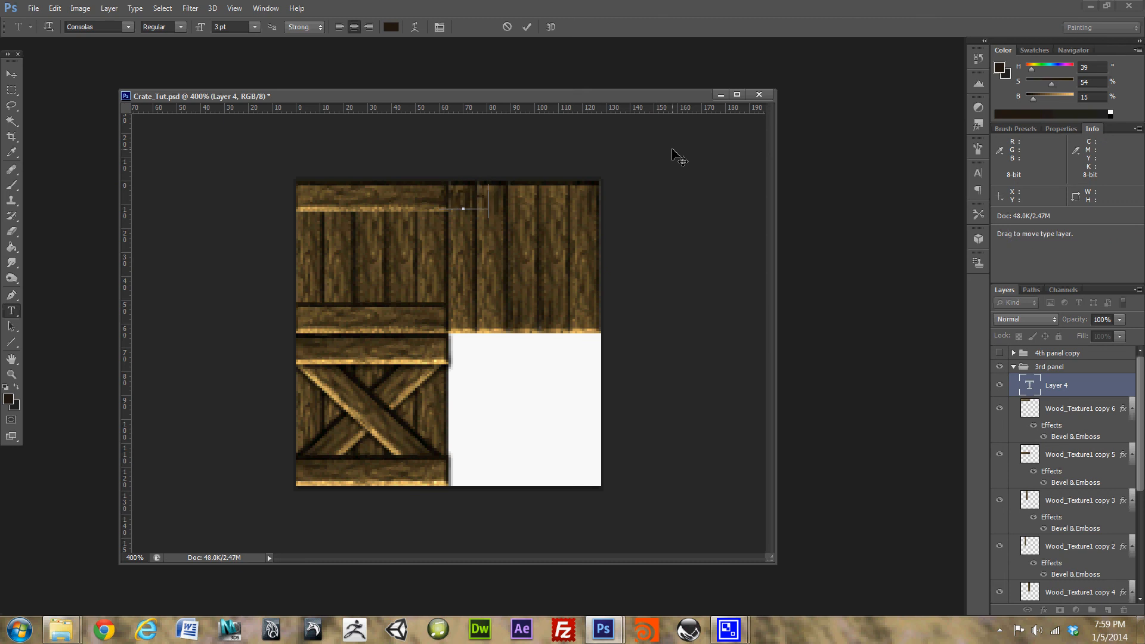
pyautogui.write('FRAGILE')
pyautogui.write('I')
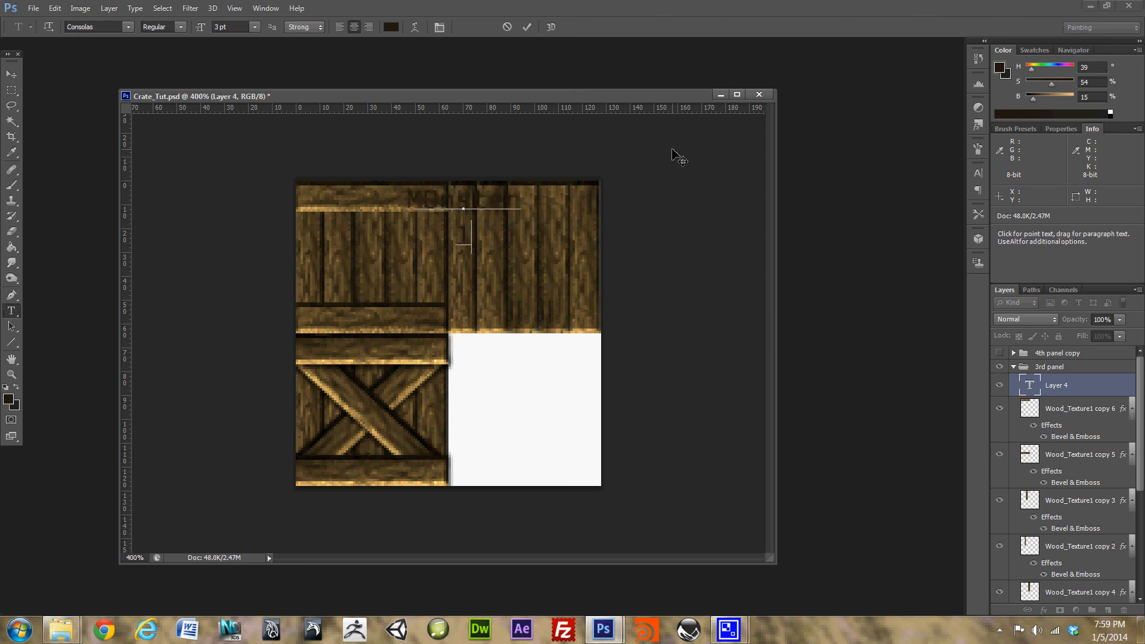
pyautogui.write('nside')
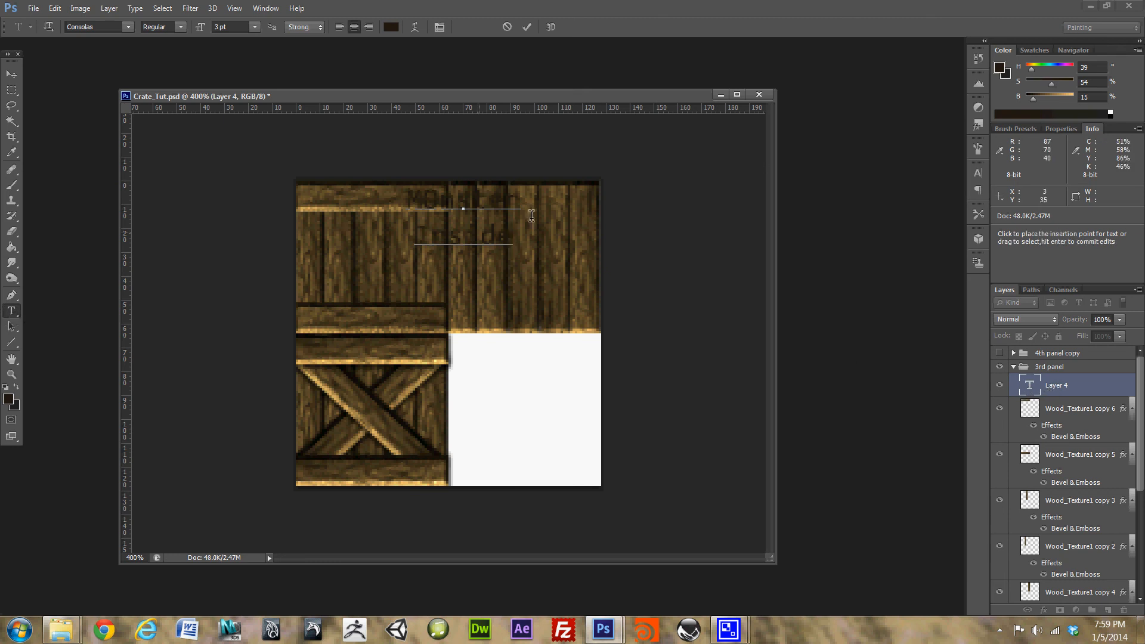
pyautogui.moveTo(491, 181); pyautogui.dragTo(522, 205)
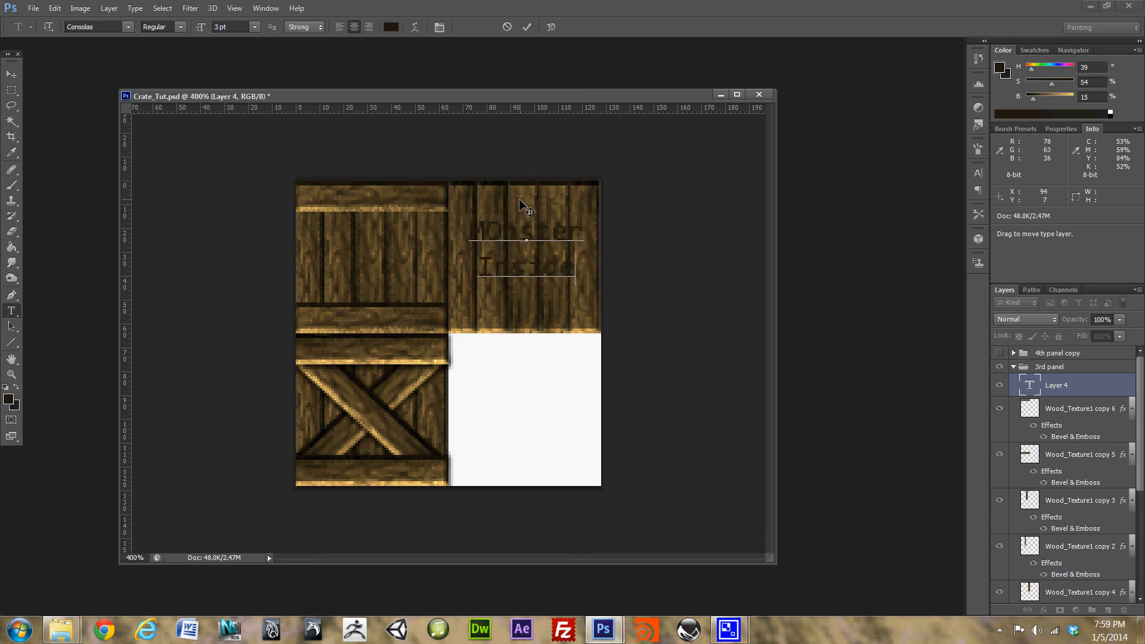
# - Change the colour of the whole "MOnster Inside" text to green (#0bc60b)
pyautogui.moveTo(573, 272); pyautogui.dragTo(432, 205)
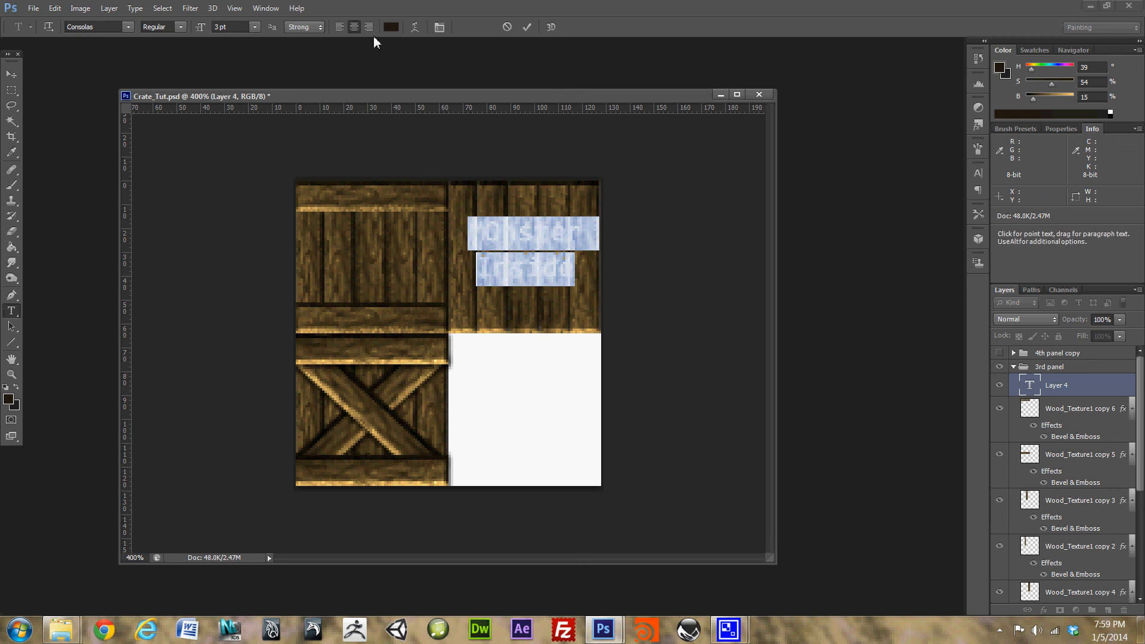
pyautogui.click(391, 27)
pyautogui.moveTo(331, 443)
pyautogui.mouseDown()
pyautogui.moveTo(360, 371)
pyautogui.moveTo(353, 358)
pyautogui.moveTo(353, 377)
pyautogui.mouseUp()
pyautogui.moveTo(377, 480); pyautogui.dragTo(376, 450)
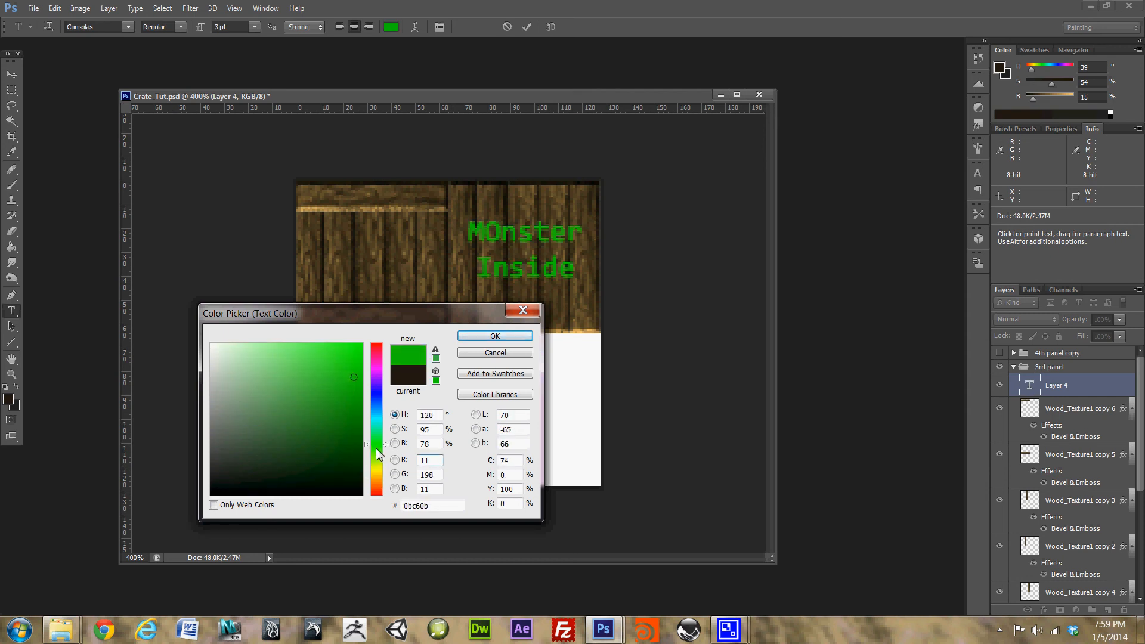
pyautogui.click(496, 337)
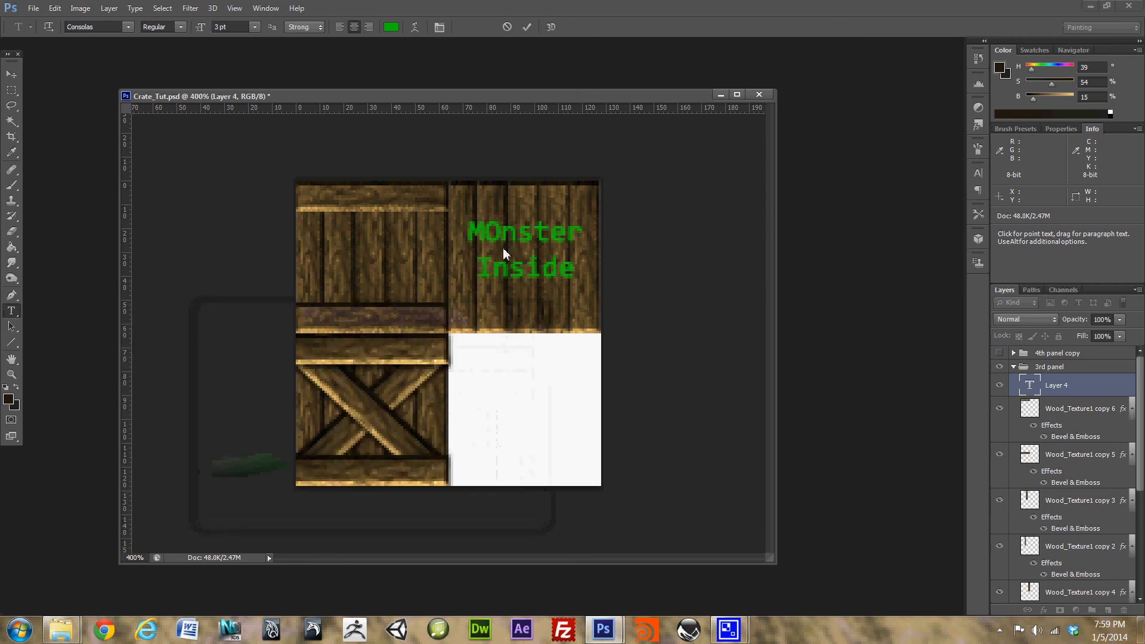
# - Correct the capital O so the first line reads "Monster", and commit the text
pyautogui.moveTo(485, 230); pyautogui.dragTo(497, 227)
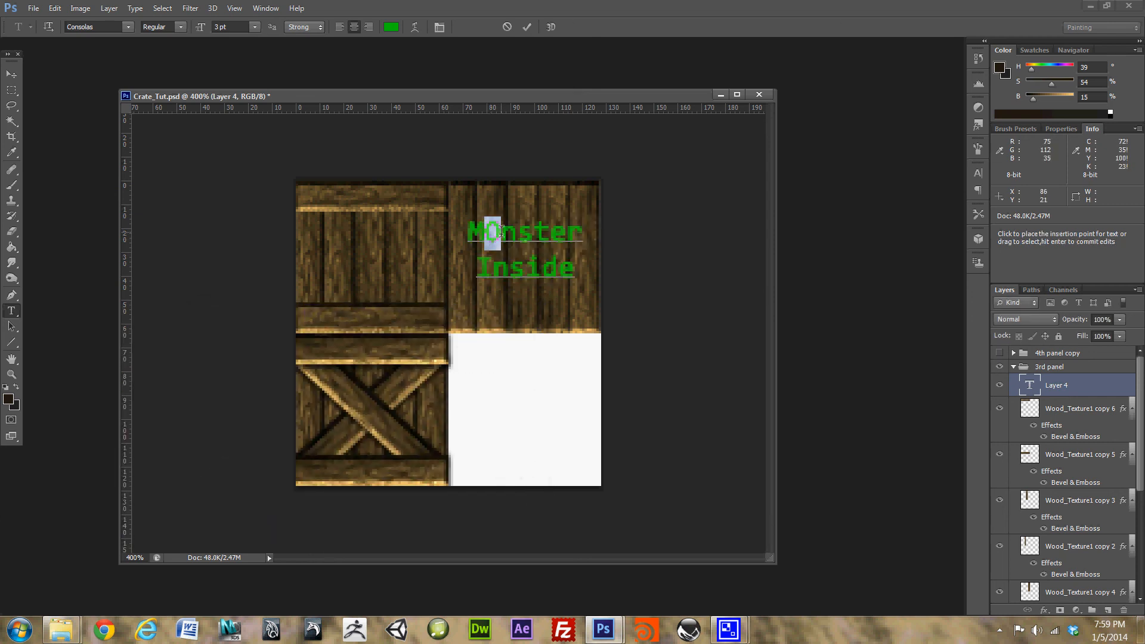
pyautogui.write('o')
pyautogui.moveTo(472, 233); pyautogui.dragTo(574, 268)
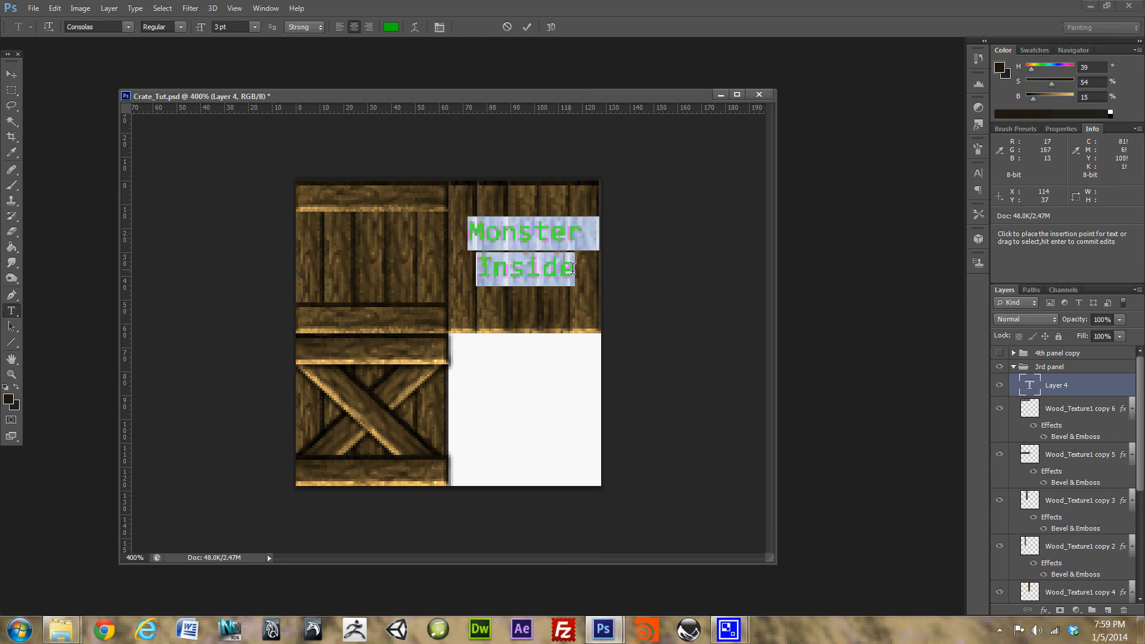
pyautogui.click(478, 233)
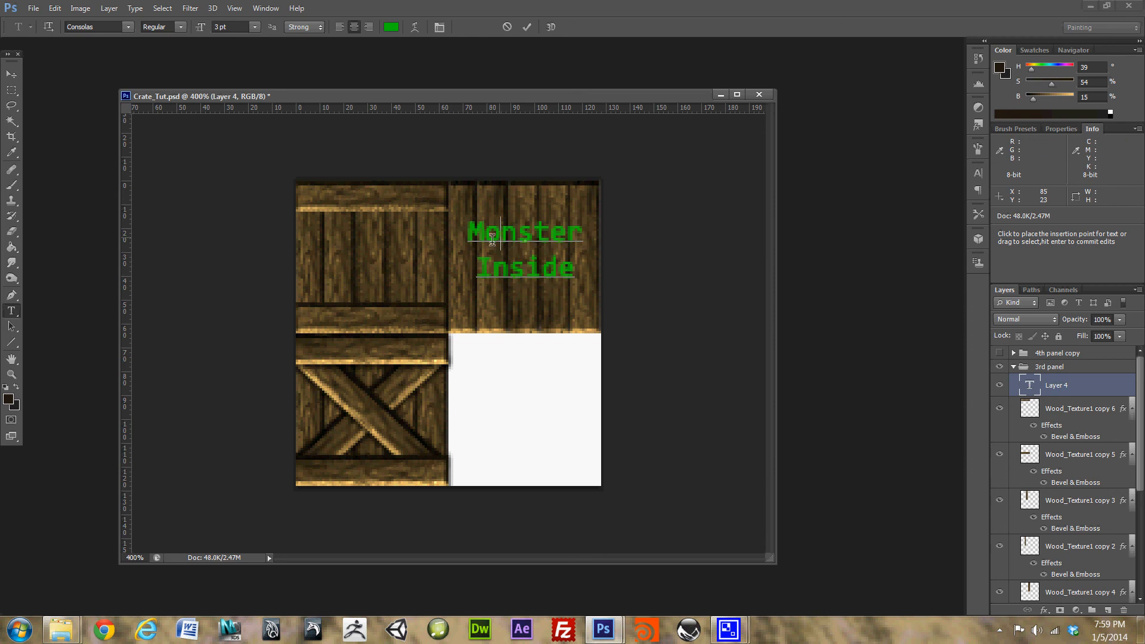
pyautogui.moveTo(478, 232)
pyautogui.mouseDown()
pyautogui.moveTo(584, 236)
pyautogui.moveTo(578, 273)
pyautogui.moveTo(457, 229)
pyautogui.mouseUp()
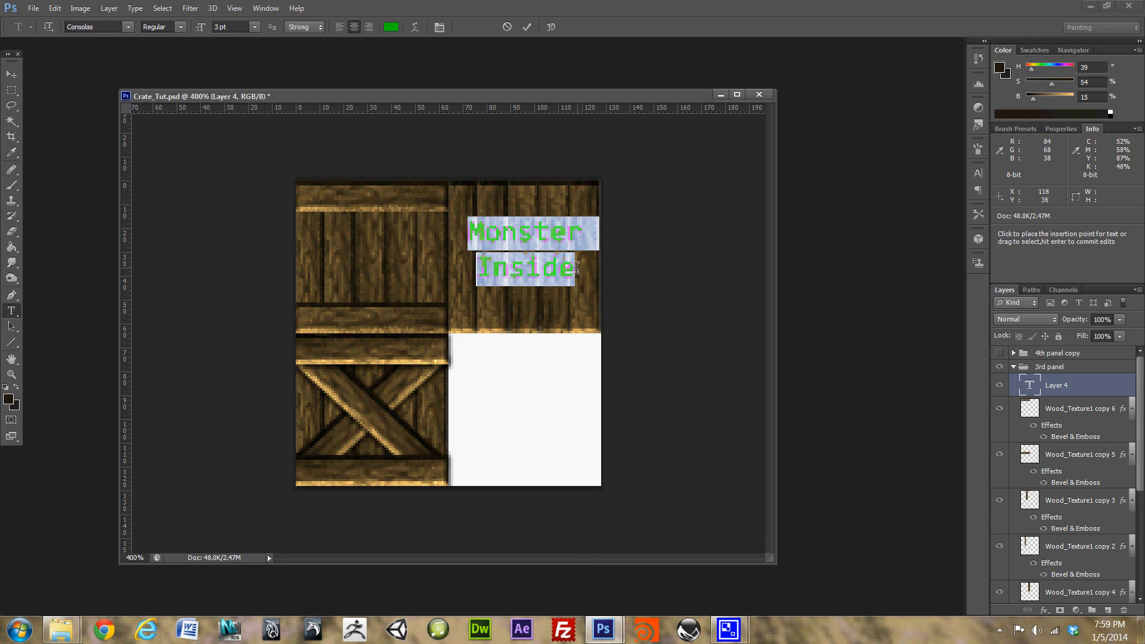
pyautogui.moveTo(576, 268); pyautogui.dragTo(456, 229)
pyautogui.click(1094, 391)
# - Set the blend mode of the Monster Inside text layer to Overlay
pyautogui.click(1120, 320)
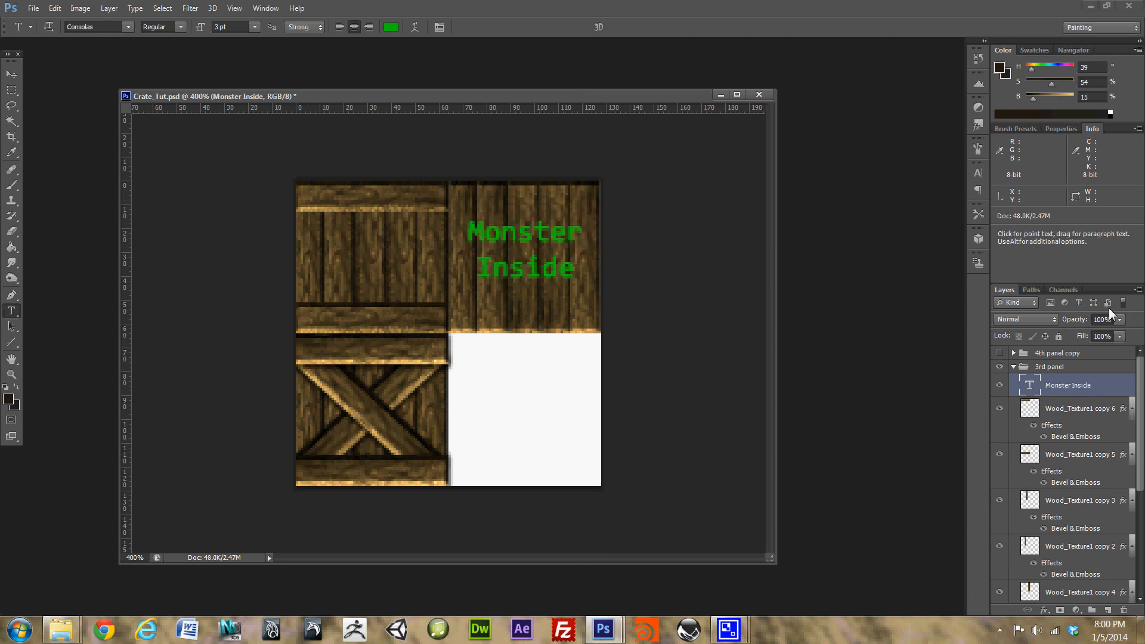
pyautogui.click(1048, 319)
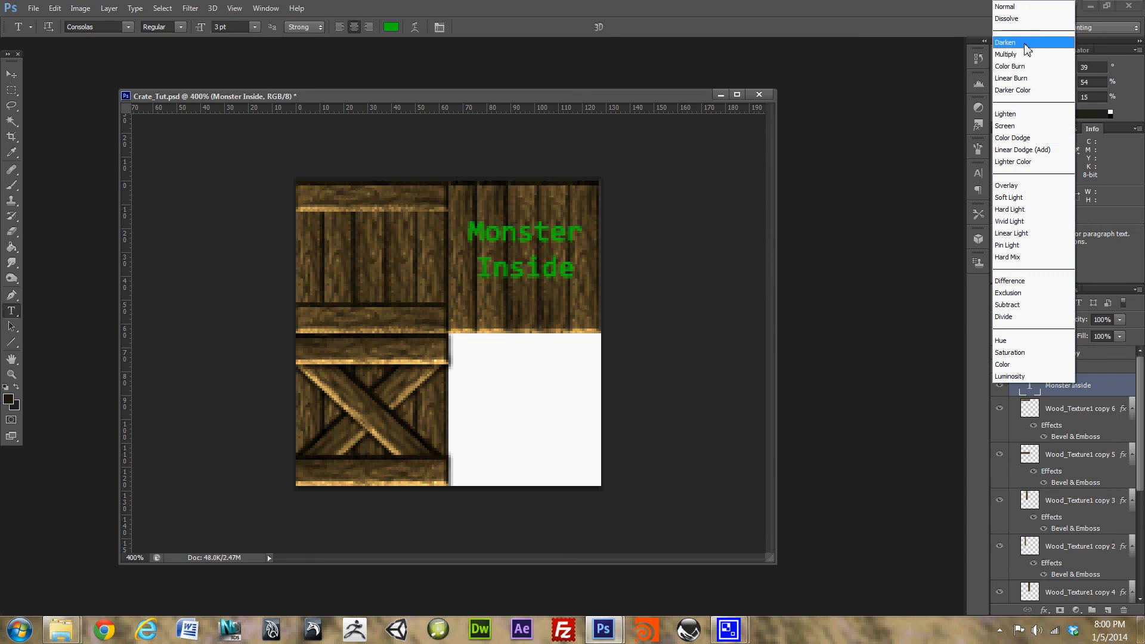
pyautogui.click(1016, 187)
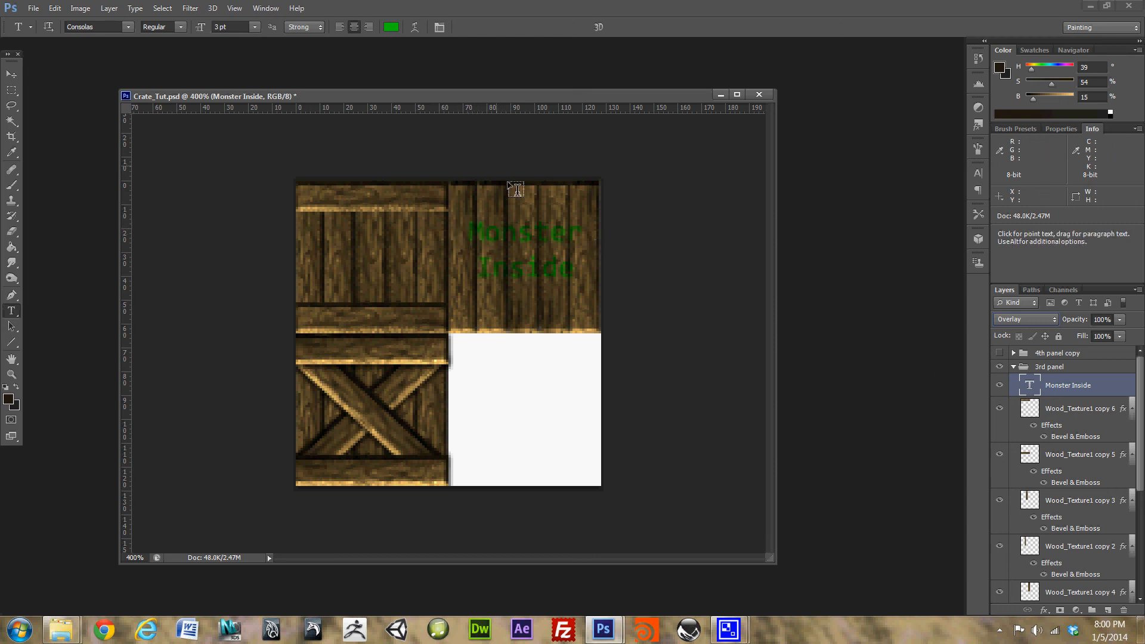
# - Change the font of the whole "Monster Inside" text to Copperplate Gothic and commit the text
pyautogui.rightClick(1100, 394)
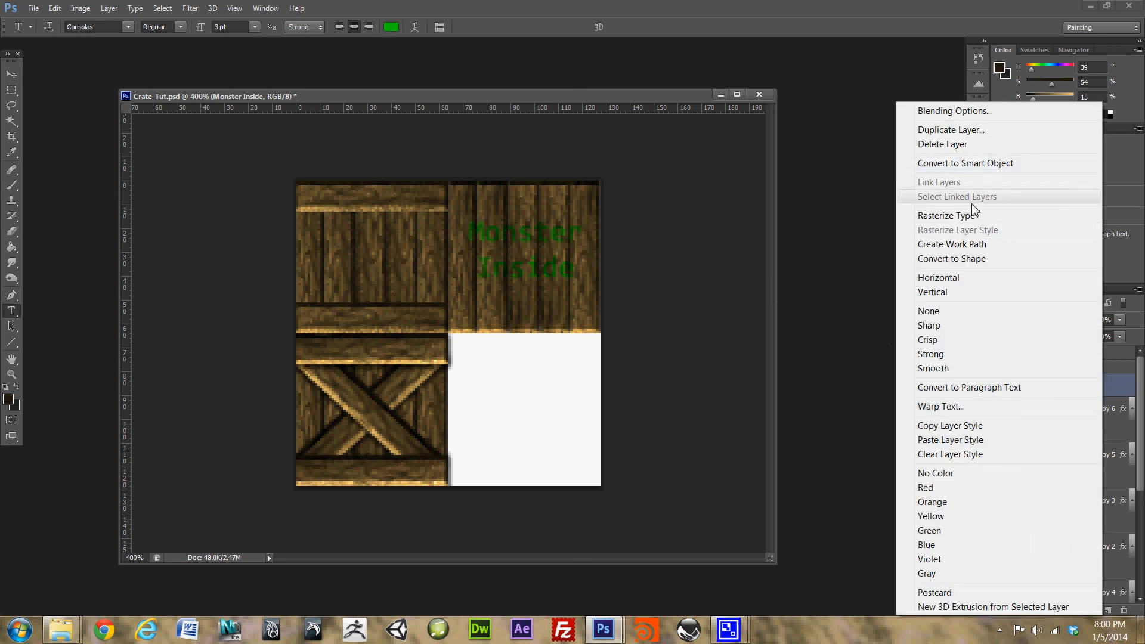
pyautogui.click(1117, 394)
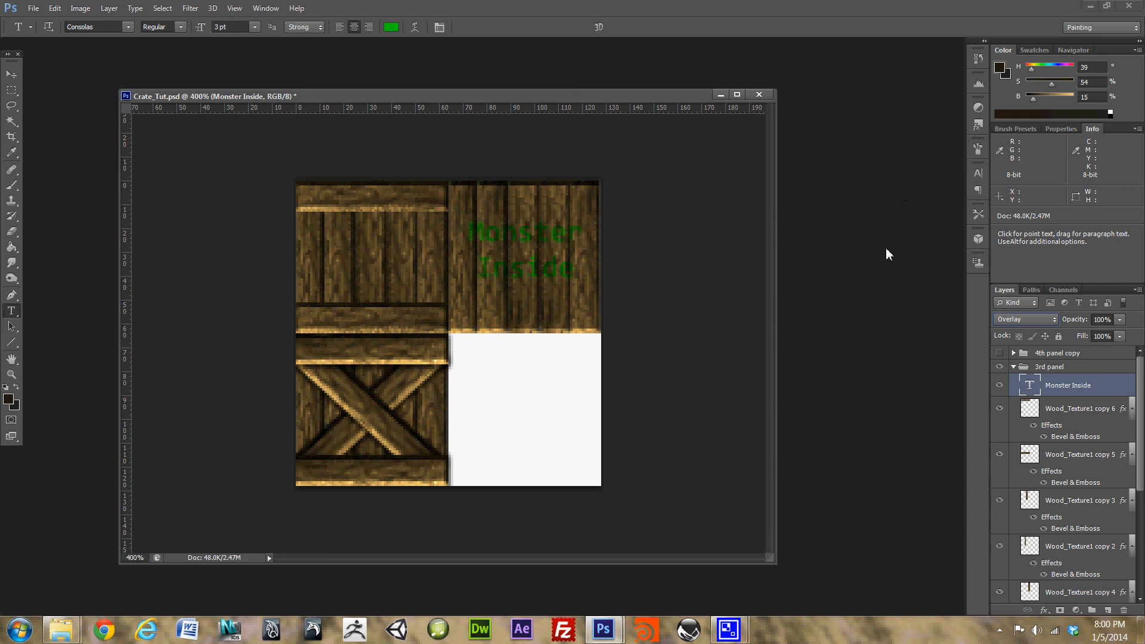
pyautogui.moveTo(574, 269); pyautogui.dragTo(424, 198)
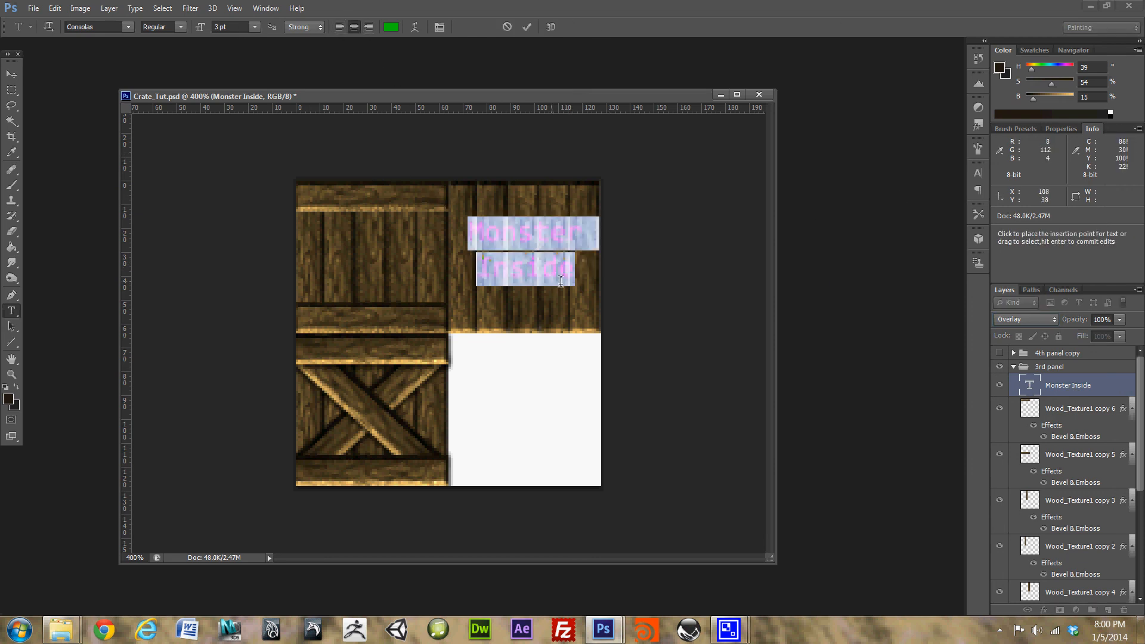
pyautogui.click(128, 33)
pyautogui.click(116, 43)
pyautogui.click(112, 26)
pyautogui.press('Down')
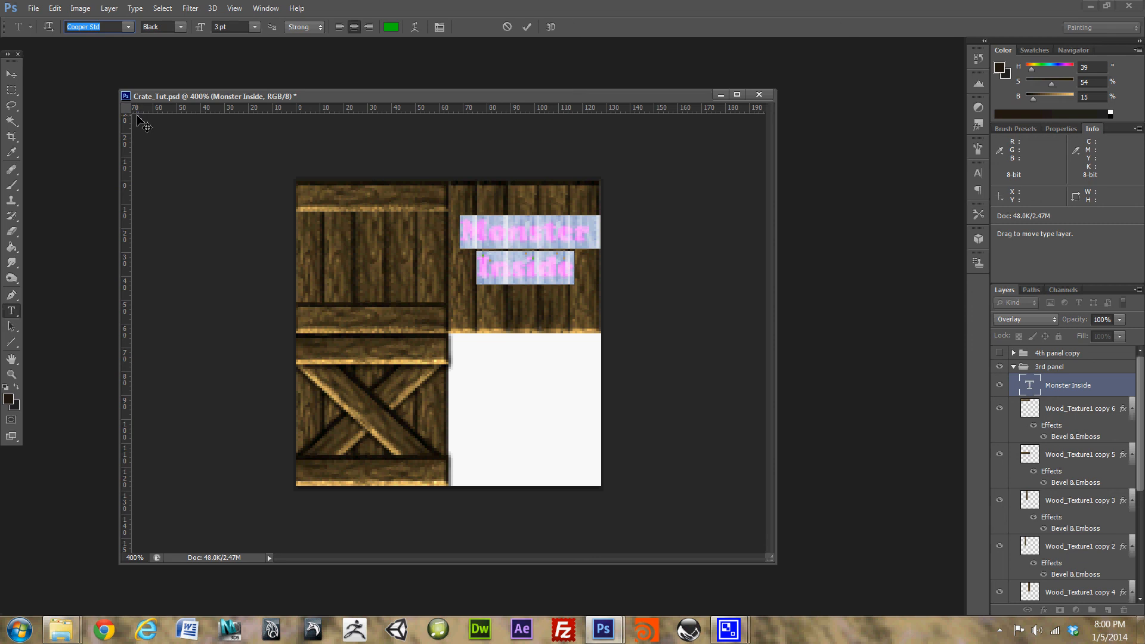
pyautogui.press('Down')
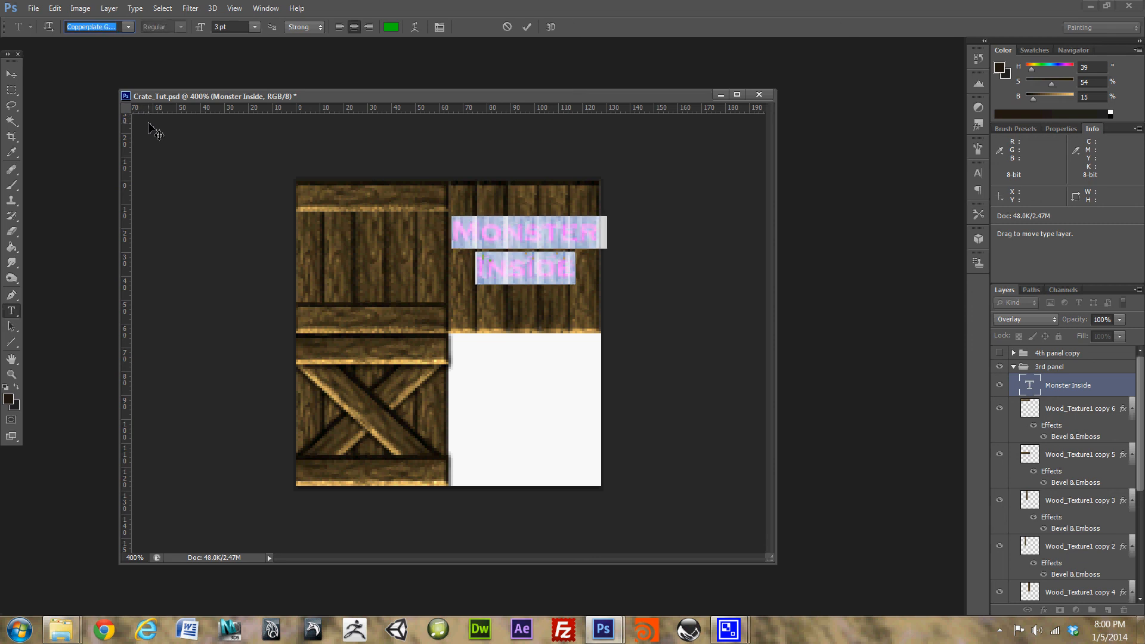
pyautogui.click(582, 270)
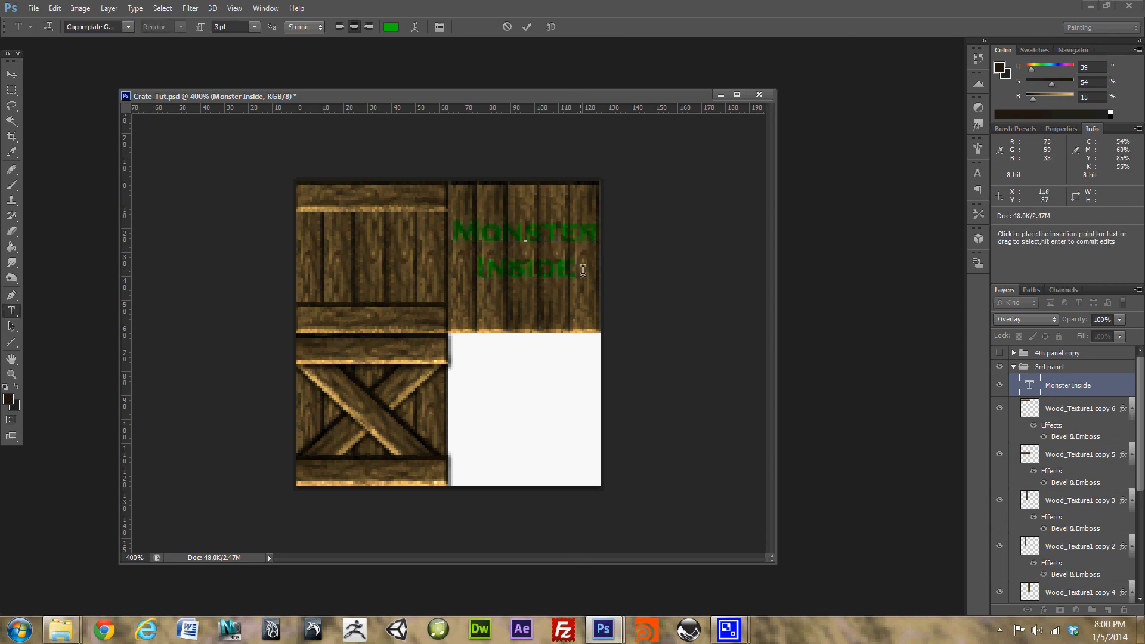
pyautogui.moveTo(578, 269); pyautogui.dragTo(365, 218)
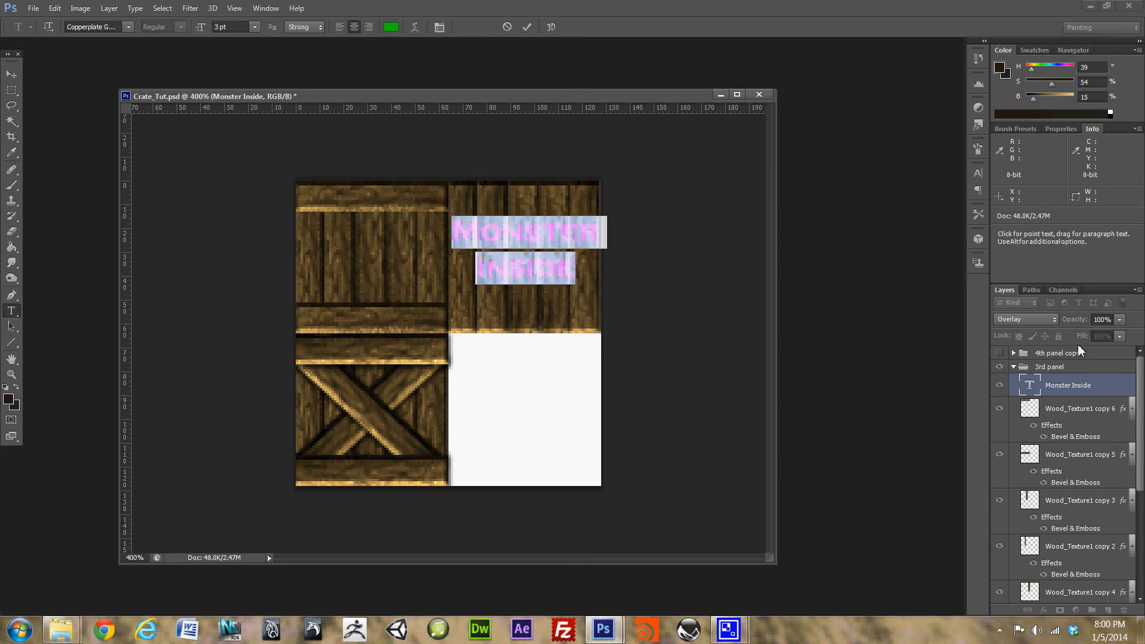
pyautogui.click(1107, 390)
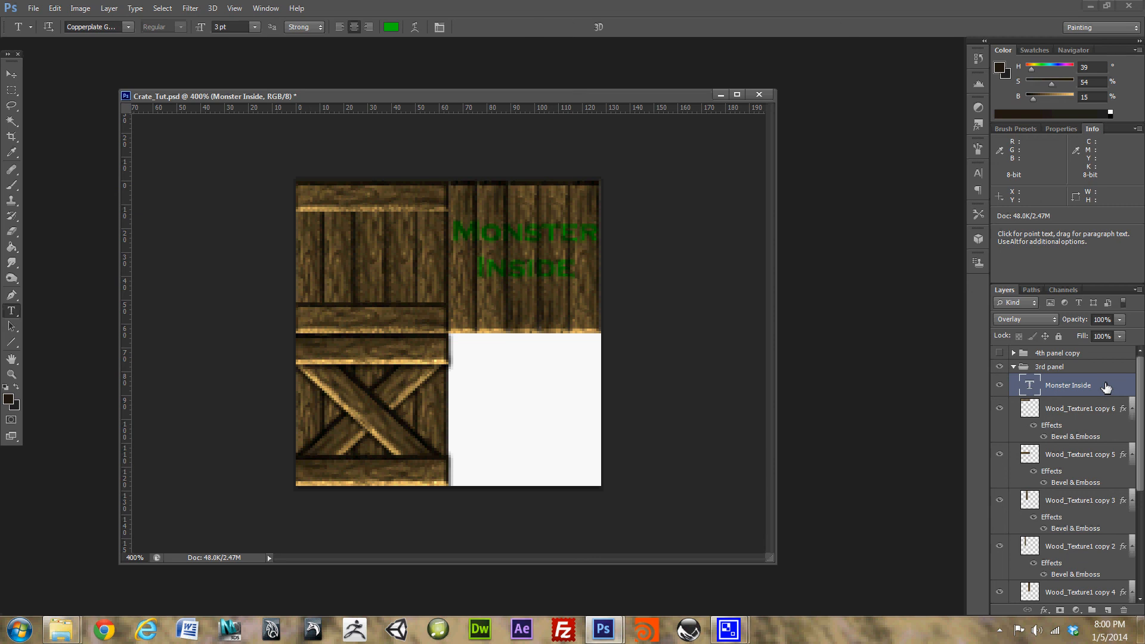
# - Rasterize the Monster Inside text layer
pyautogui.rightClick(1109, 388)
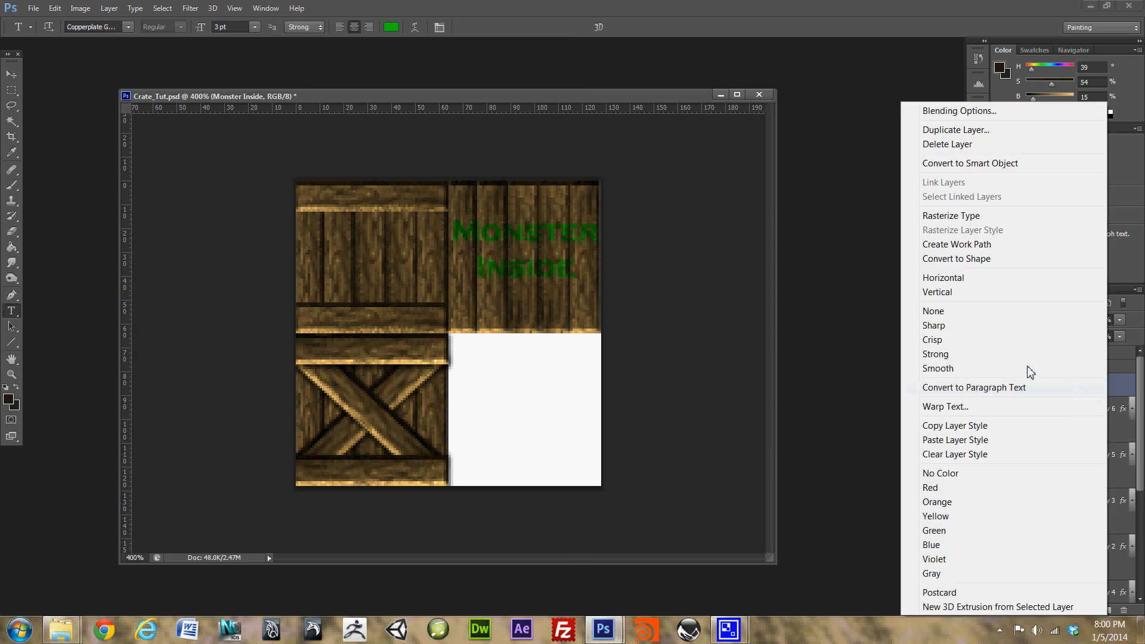
pyautogui.click(972, 216)
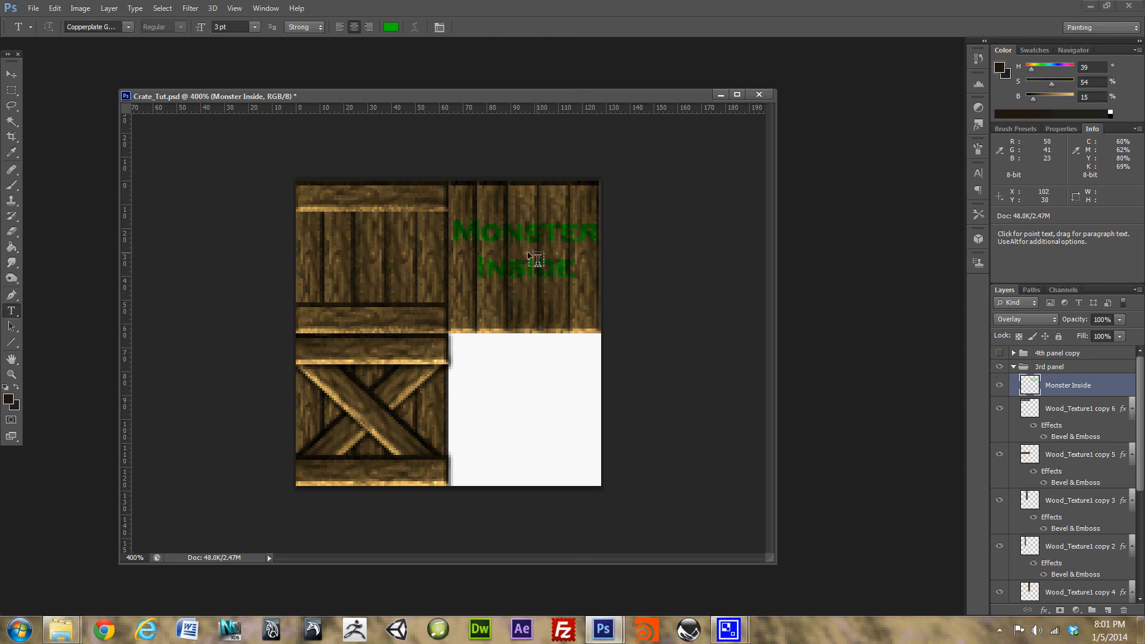
pyautogui.press('ctrl')
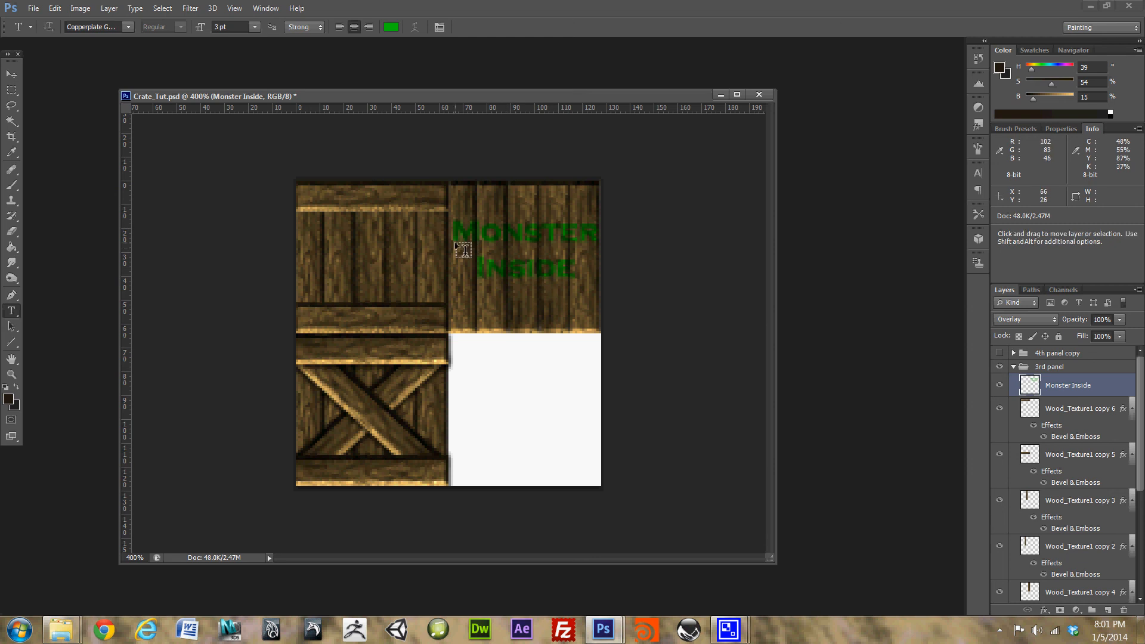
# - Brighten the green Monster Inside lettering with a Curves adjustment, pulling two points of the RGB curve steeply upwards
pyautogui.click(82, 8)
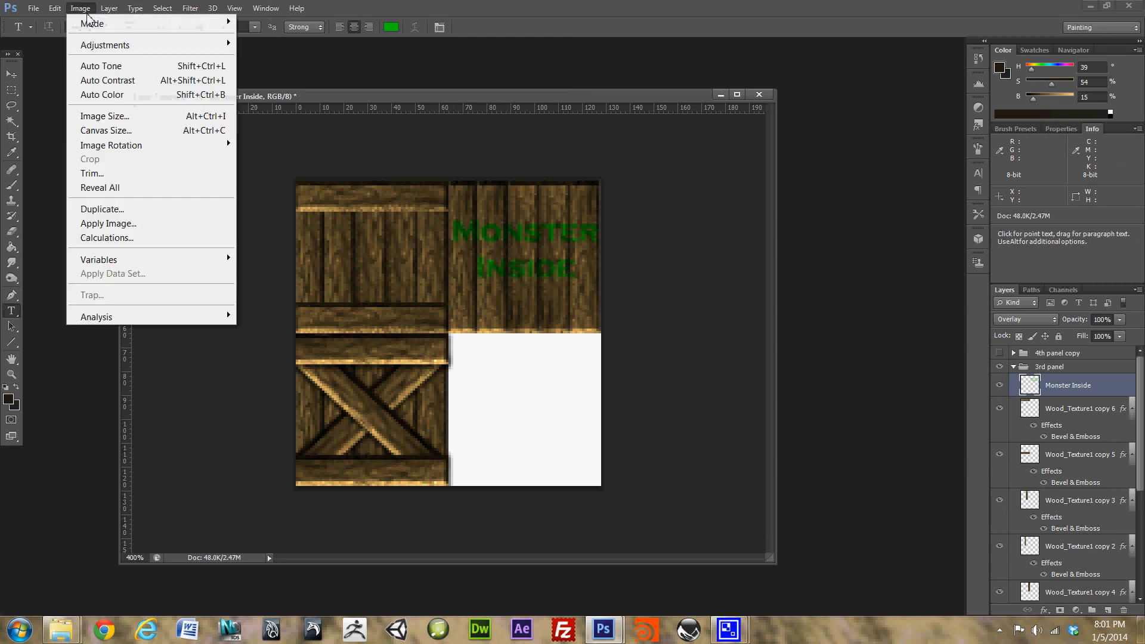
pyautogui.moveTo(116, 47)
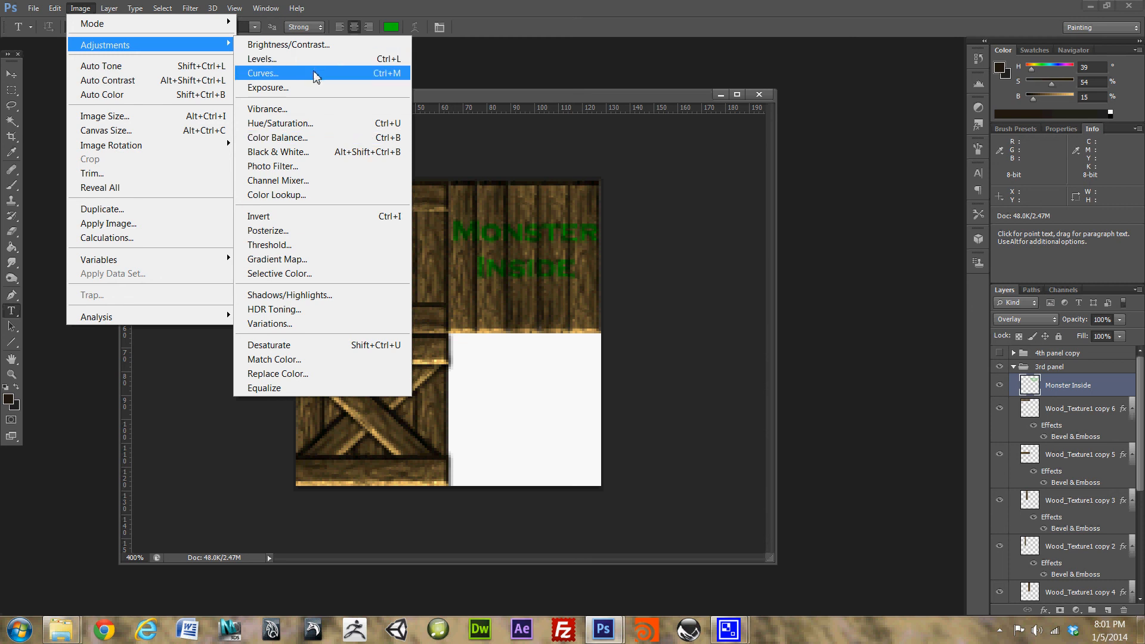
pyautogui.click(536, 12)
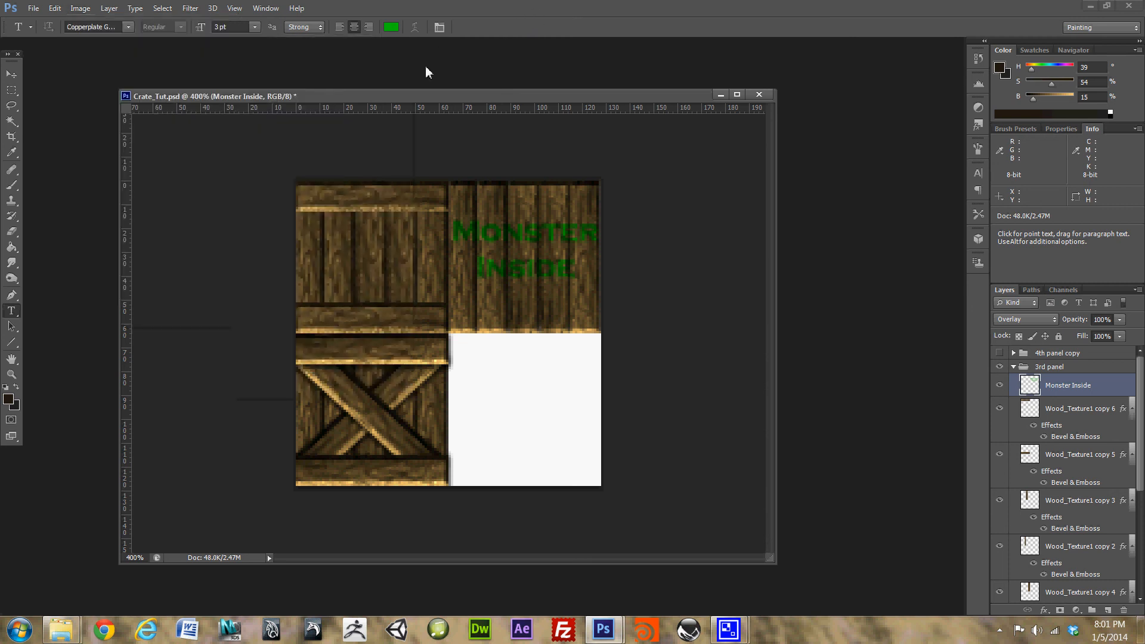
pyautogui.hotkey('ctrl', 'm')
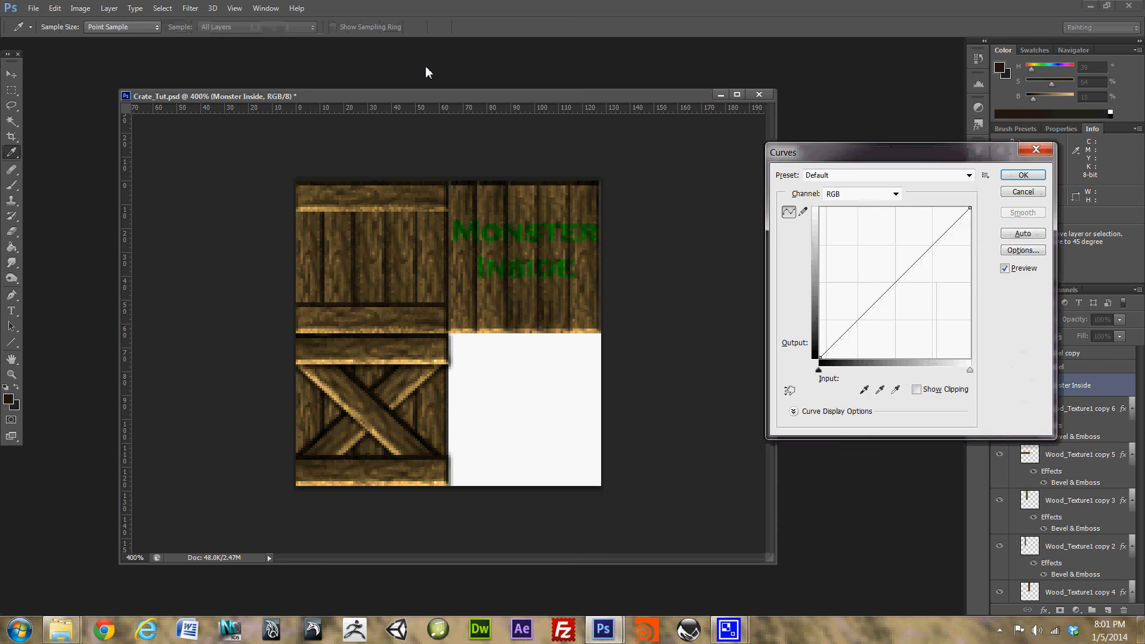
pyautogui.moveTo(867, 172); pyautogui.dragTo(727, 175)
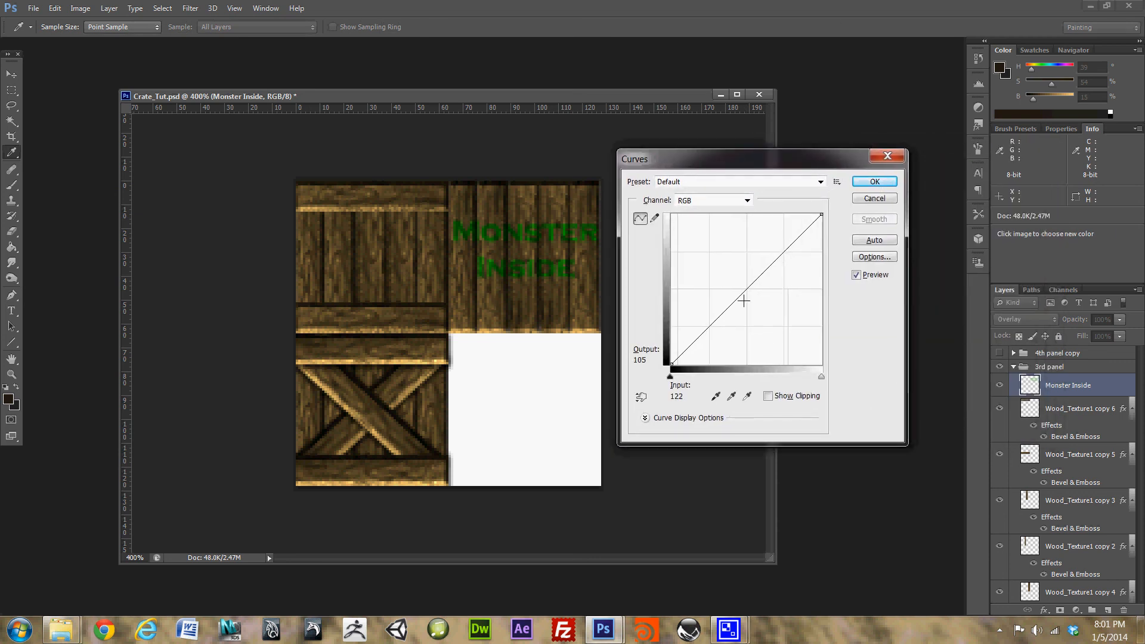
pyautogui.moveTo(741, 297); pyautogui.dragTo(705, 287)
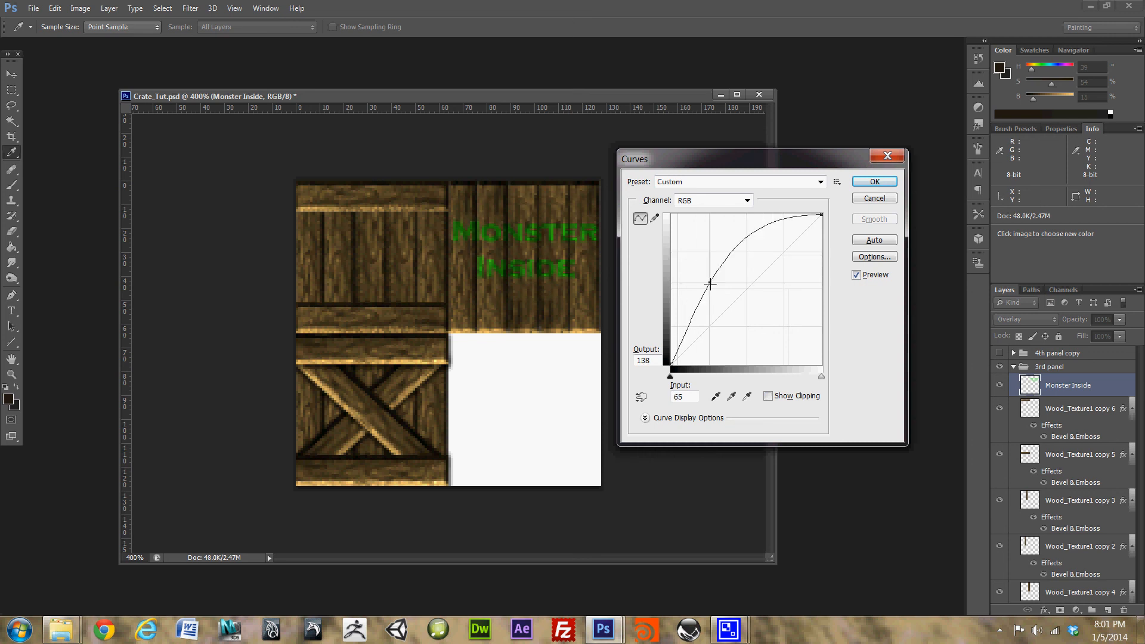
pyautogui.moveTo(731, 244); pyautogui.dragTo(722, 242)
pyautogui.moveTo(706, 288); pyautogui.dragTo(720, 235)
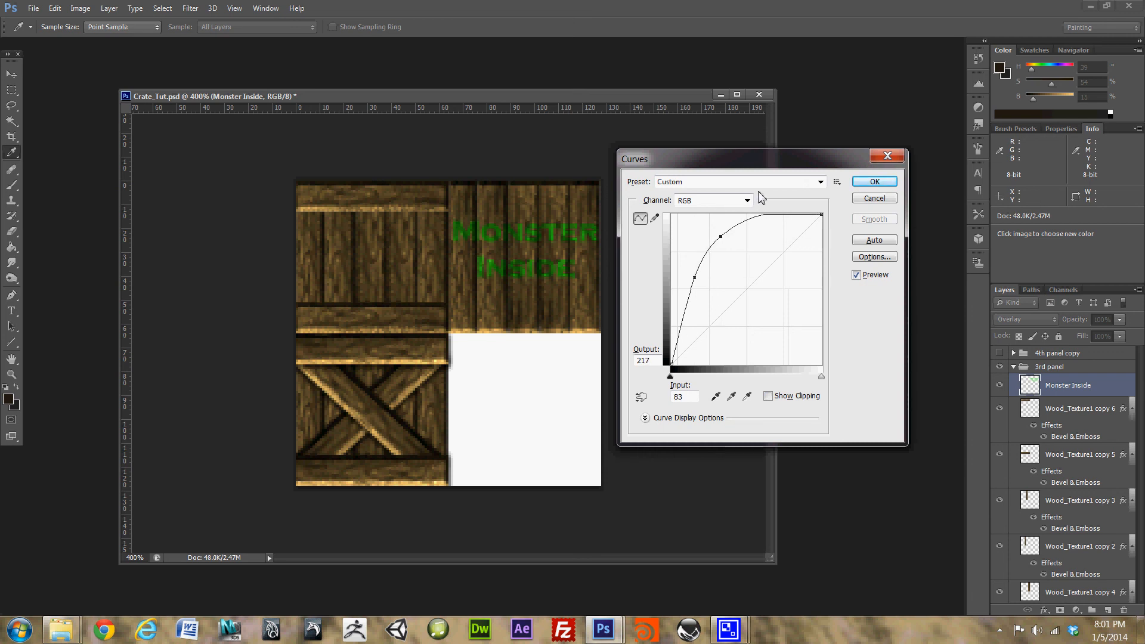
pyautogui.click(747, 201)
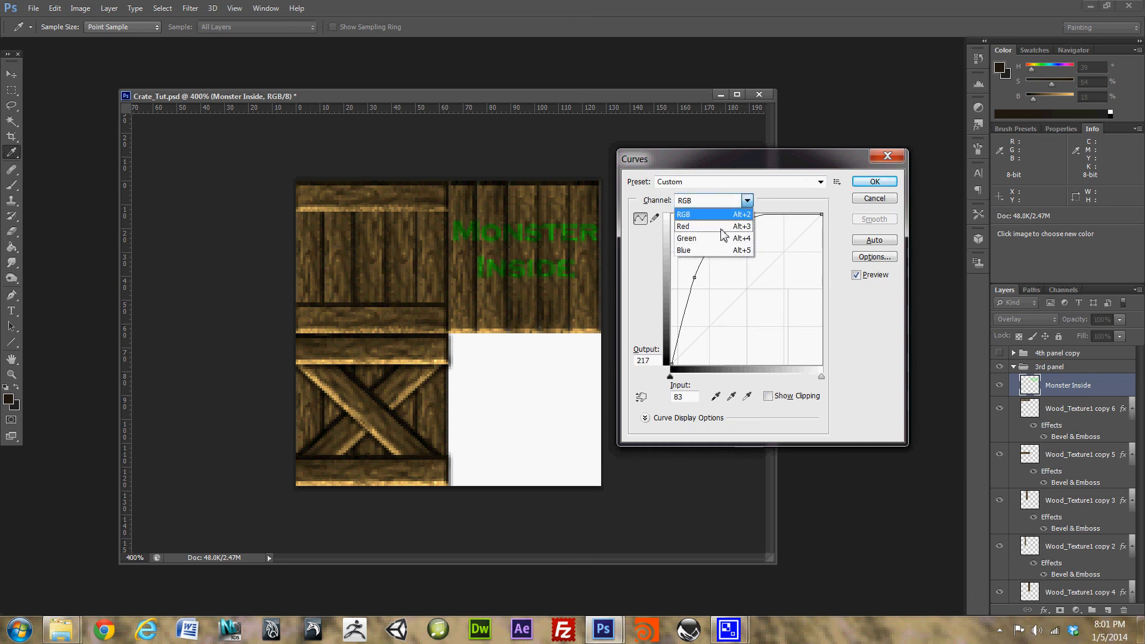
pyautogui.click(787, 198)
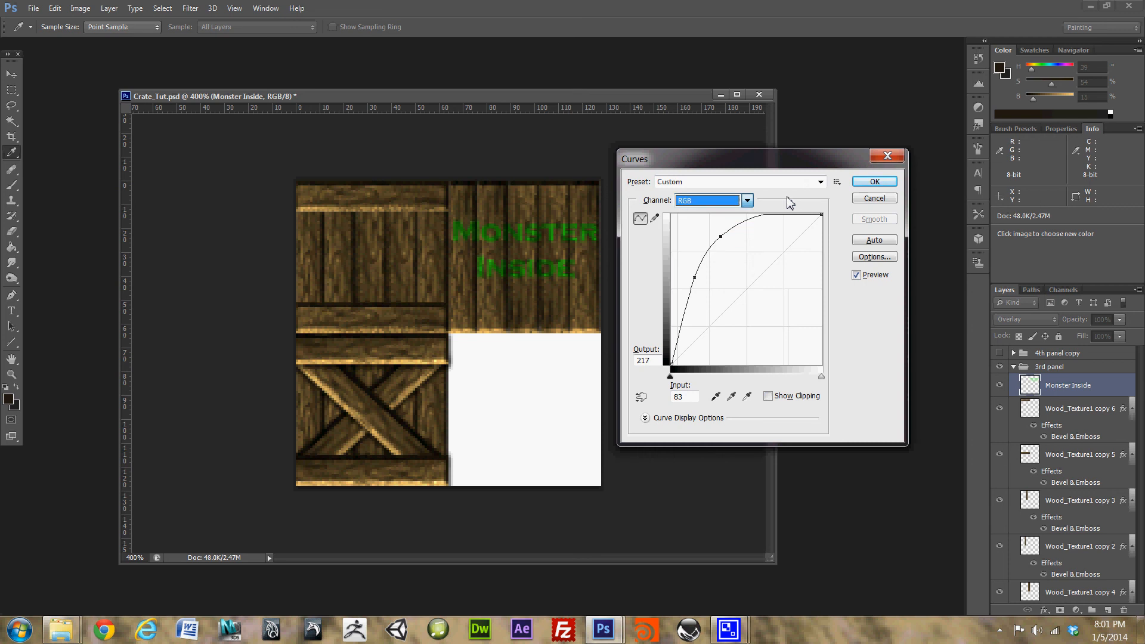
pyautogui.moveTo(720, 236); pyautogui.dragTo(716, 233)
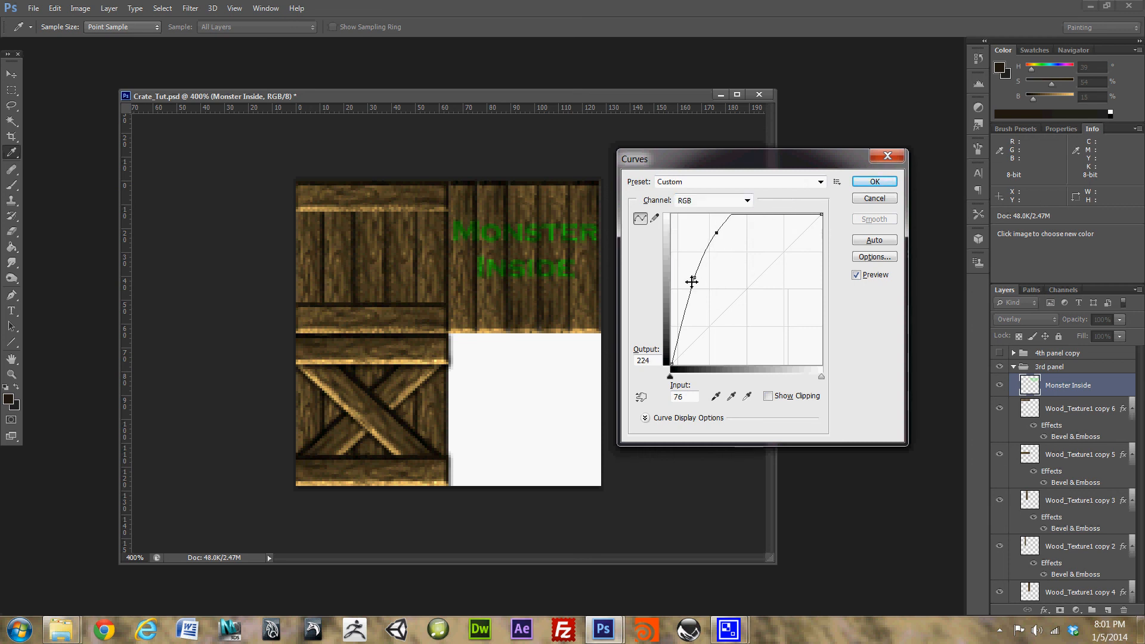
pyautogui.moveTo(694, 278); pyautogui.dragTo(690, 273)
pyautogui.moveTo(716, 233); pyautogui.dragTo(714, 230)
pyautogui.click(881, 184)
pyautogui.press('t')
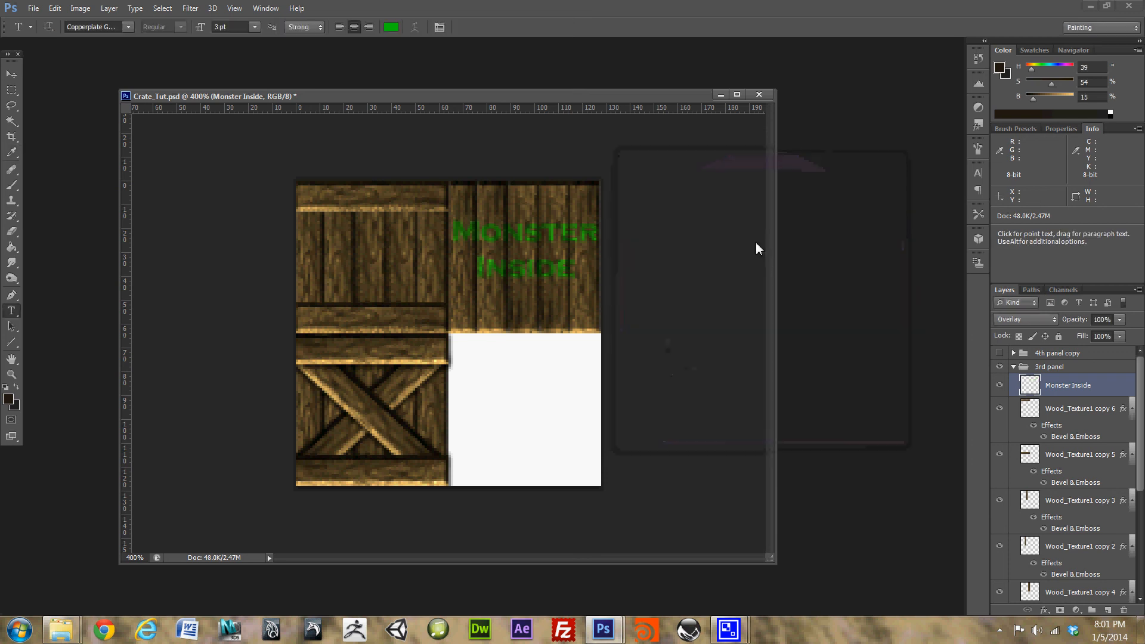
# - Collapse the 3rd panel group and make the 4th panel copy group visible, discarding any stray text layer
pyautogui.click(1013, 367)
pyautogui.click(999, 353)
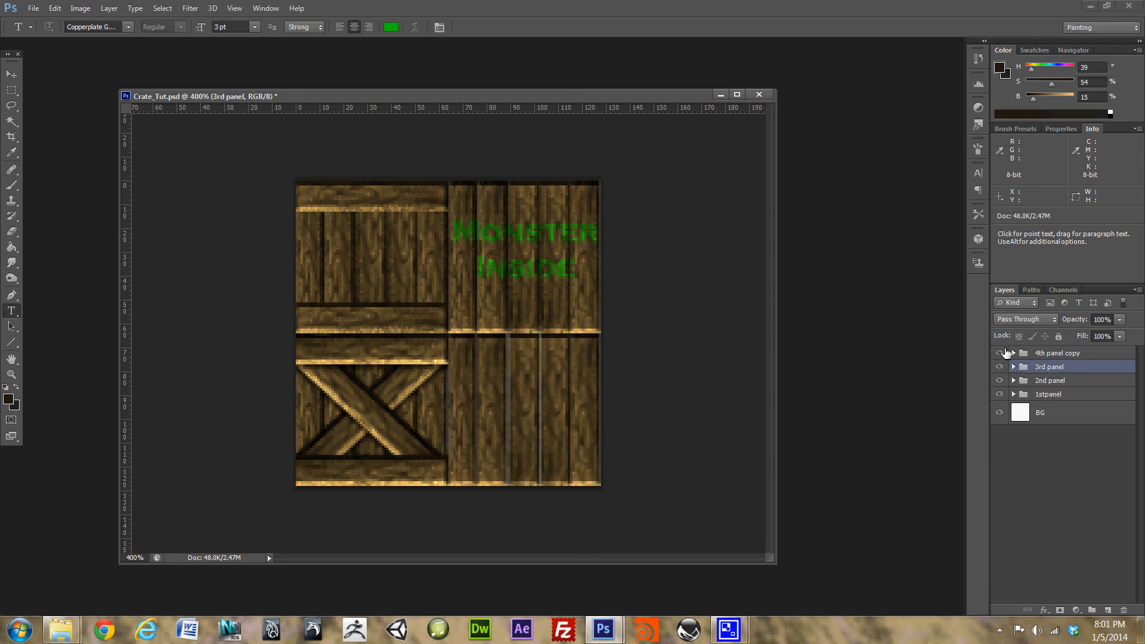
pyautogui.click(506, 345)
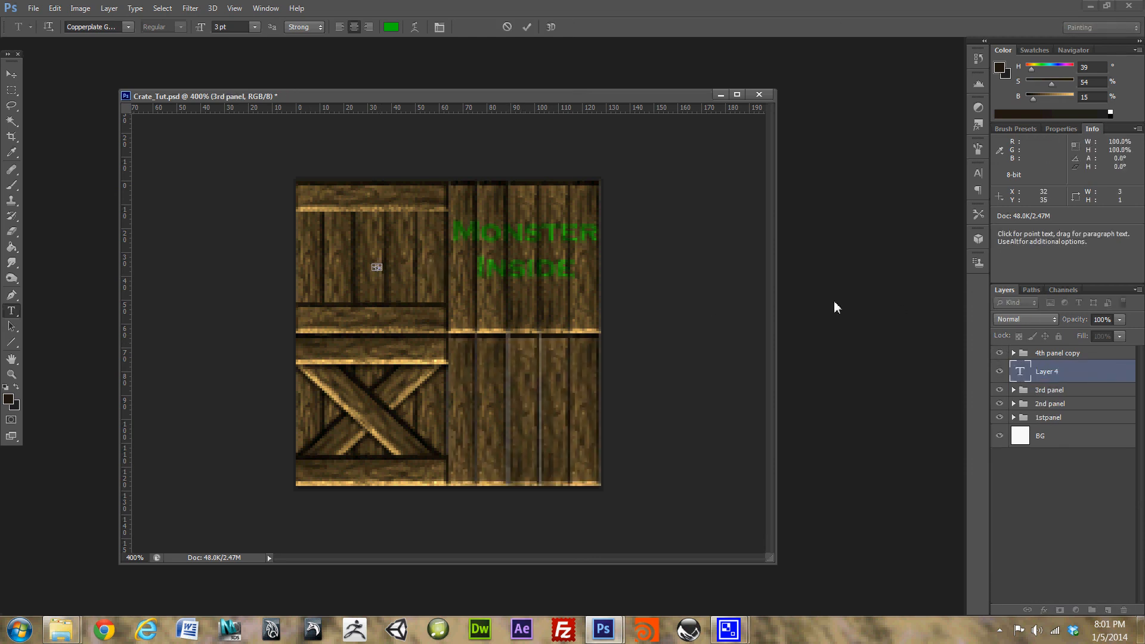
pyautogui.moveTo(1105, 376); pyautogui.dragTo(1123, 610)
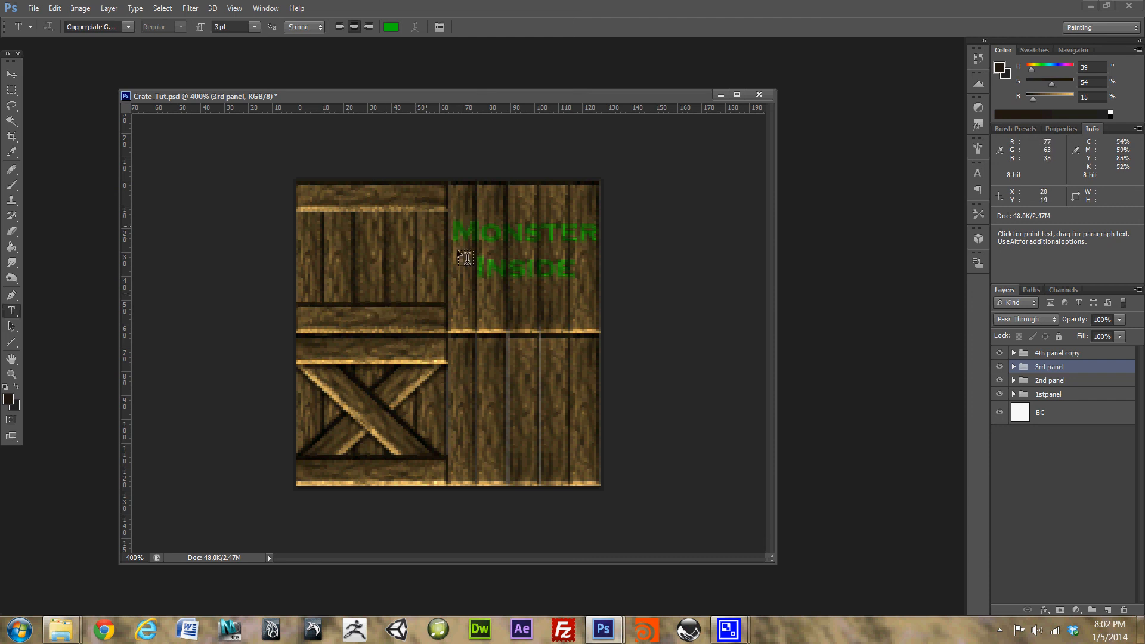
# - Expand the 4th panel copy group and add a new empty layer beneath its Wood_Texture1 layer
pyautogui.click(1013, 353)
pyautogui.click(1014, 353)
pyautogui.click(1054, 353)
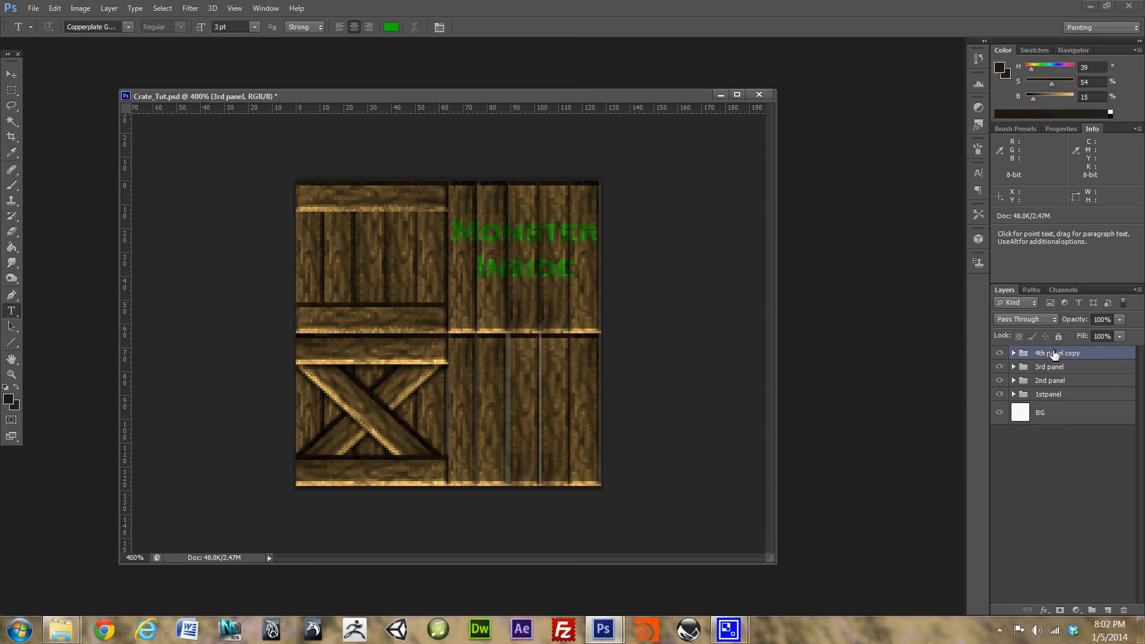
pyautogui.click(1013, 353)
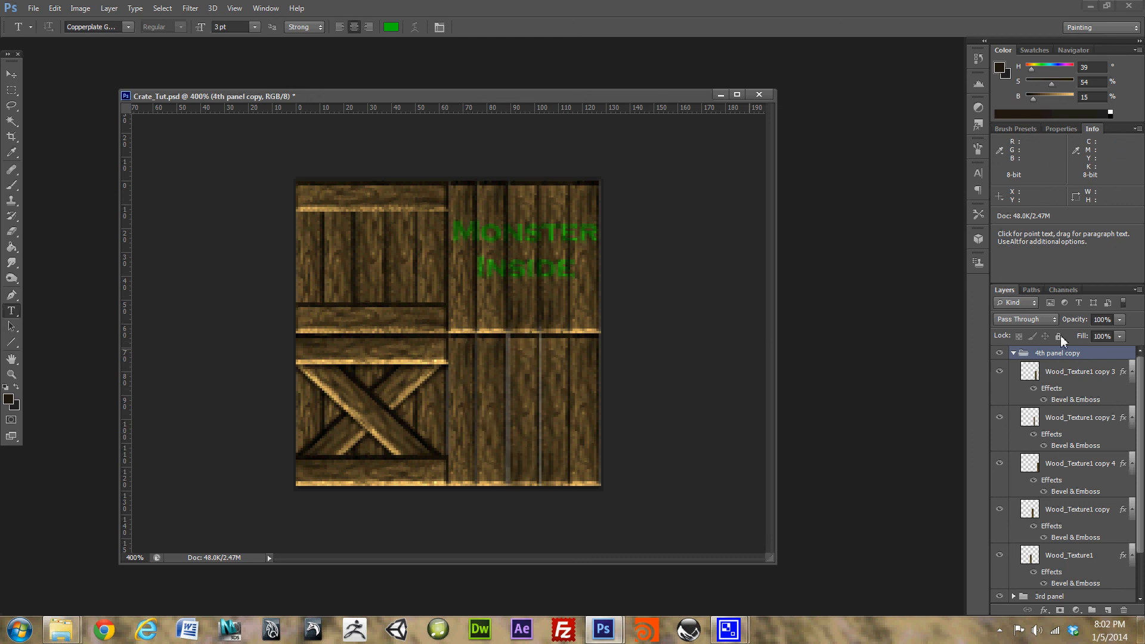
pyautogui.moveTo(1137, 375); pyautogui.dragTo(1137, 448)
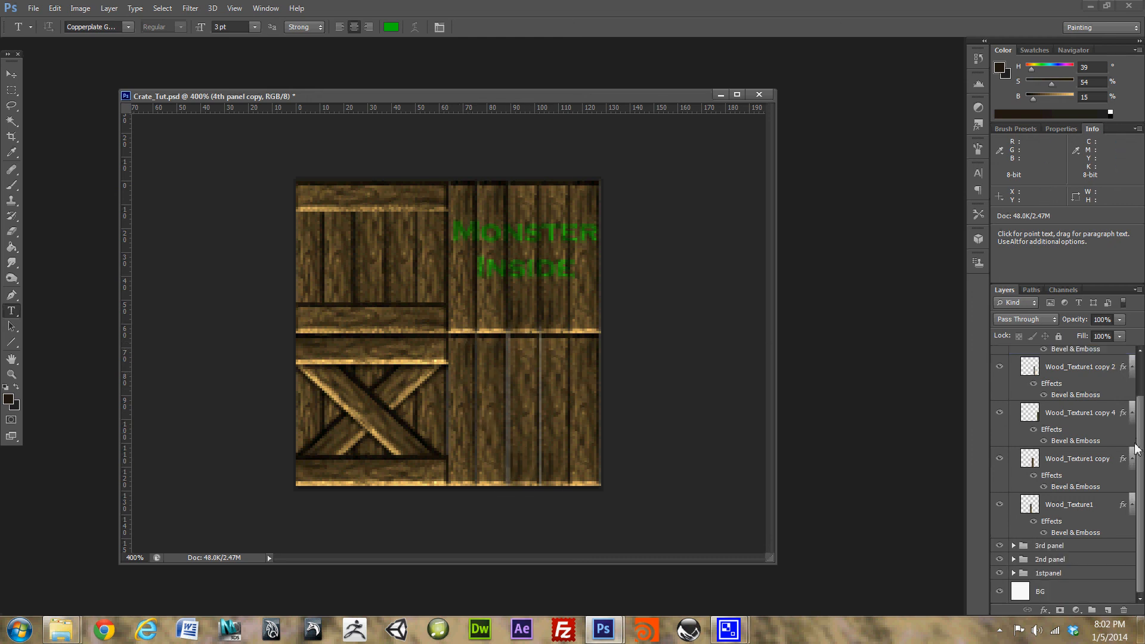
pyautogui.click(1077, 512)
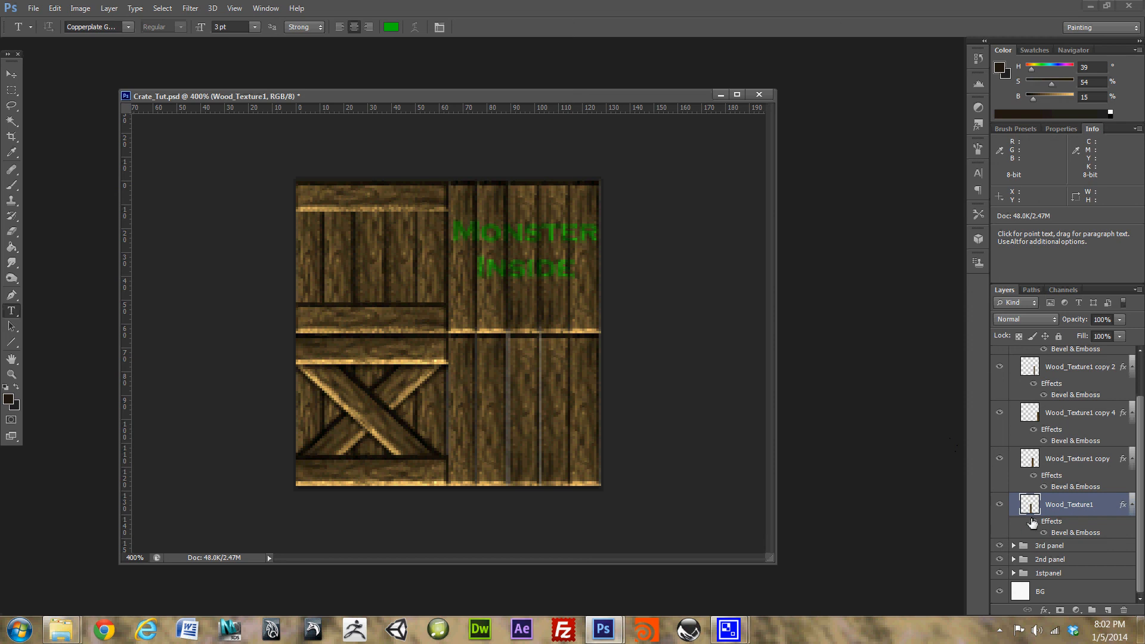
pyautogui.moveTo(1141, 475)
pyautogui.mouseDown()
pyautogui.moveTo(1140, 444)
pyautogui.moveTo(1139, 489)
pyautogui.mouseUp()
pyautogui.click(1095, 463)
pyautogui.click(1094, 509)
pyautogui.click(1113, 614)
pyautogui.moveTo(1064, 506); pyautogui.dragTo(1066, 544)
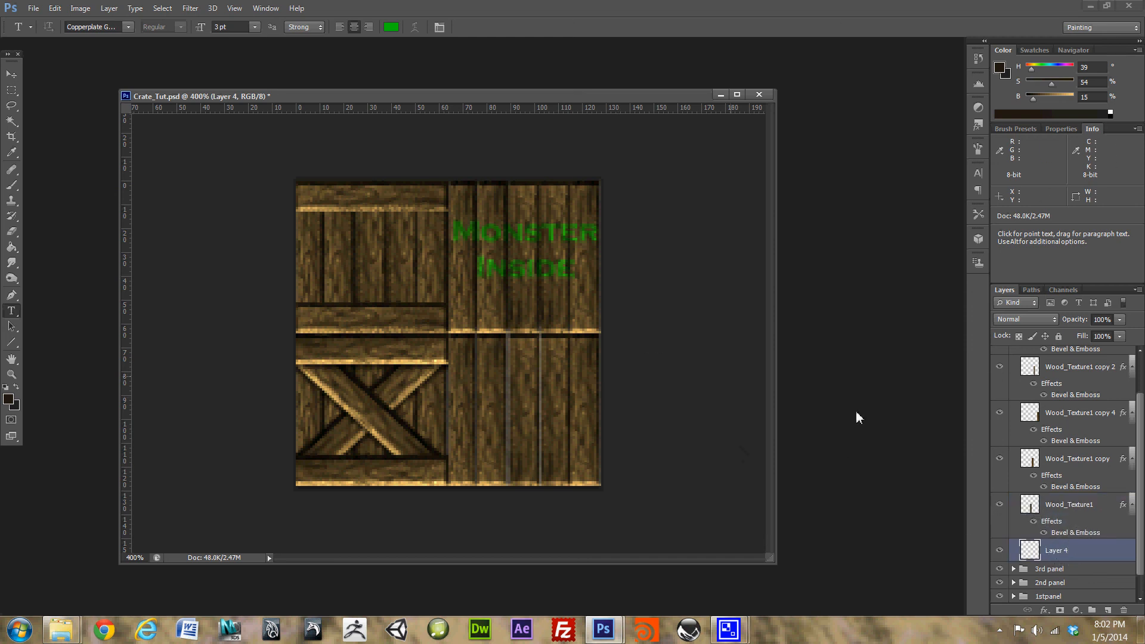
# - Toggle the 4th panel copy group off and on to check which part of the crate it covers
pyautogui.scroll(2, 1143, 523)
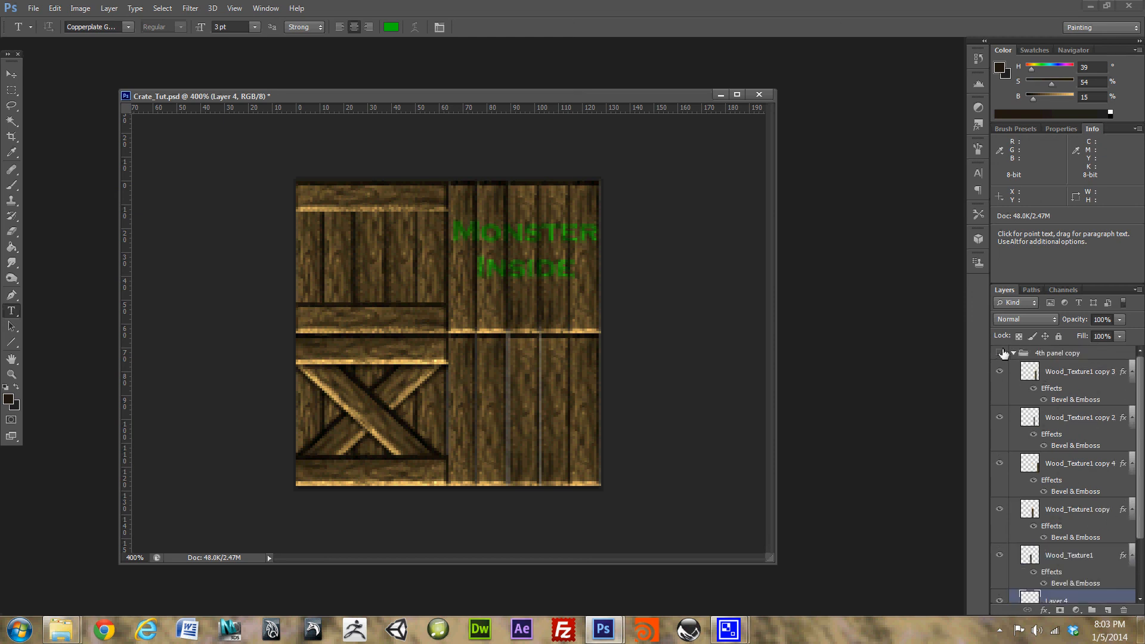
pyautogui.click(1000, 353)
pyautogui.click(1000, 354)
pyautogui.click(999, 353)
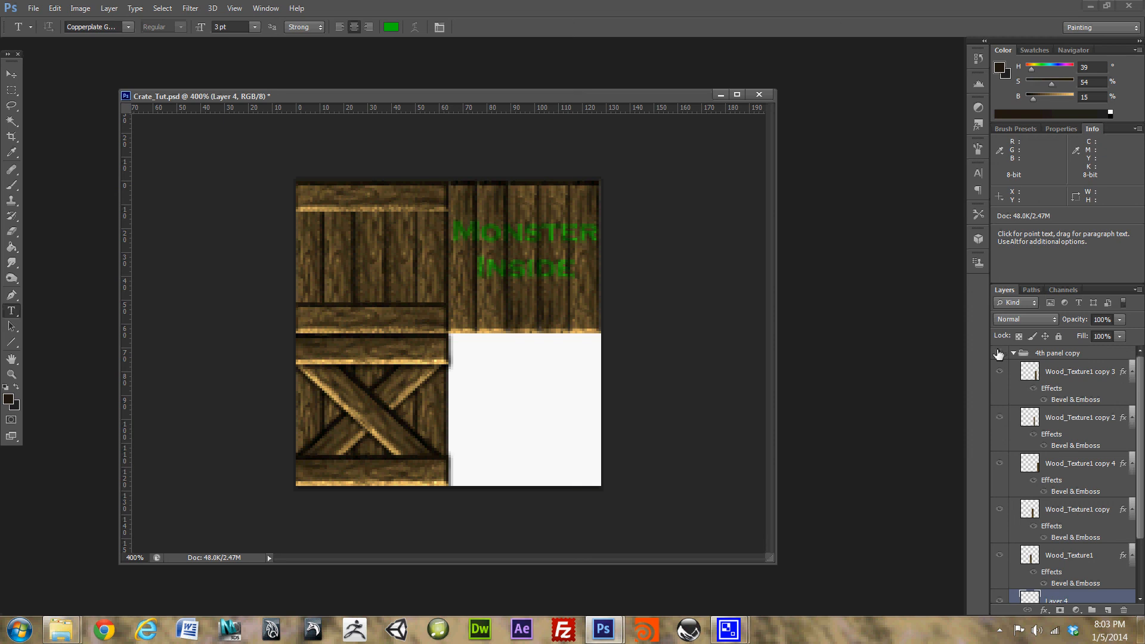
pyautogui.click(1000, 353)
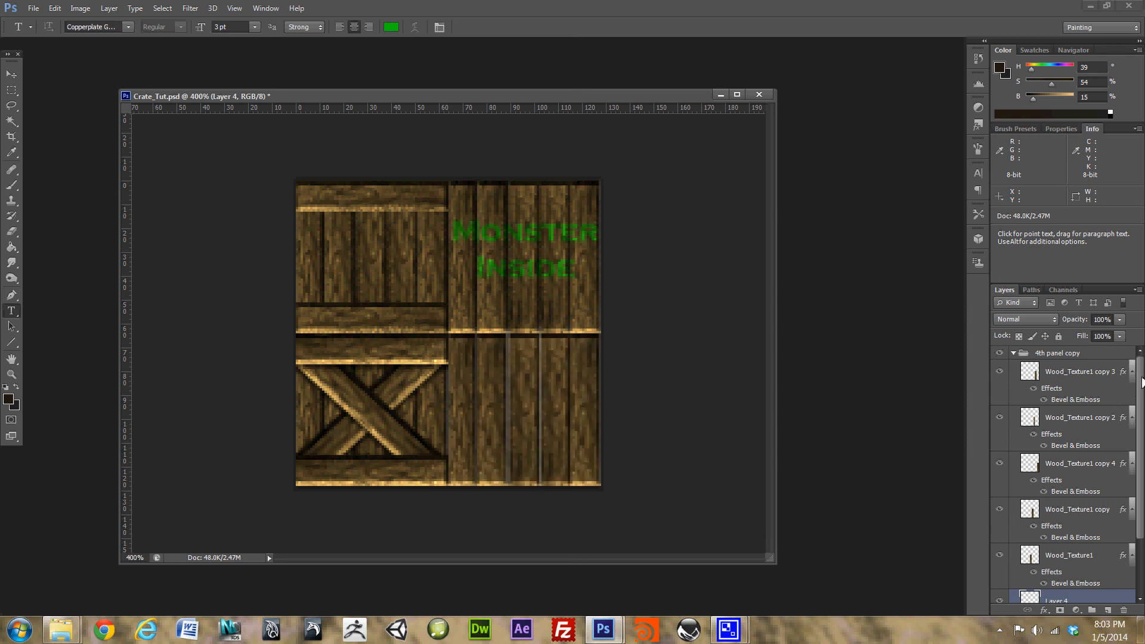
# - Sample a very dark brown from the wood and paint the lower-right panel's second plank gap with a straight 2 px brush stroke on Layer 4
pyautogui.moveTo(1142, 382); pyautogui.dragTo(1138, 443)
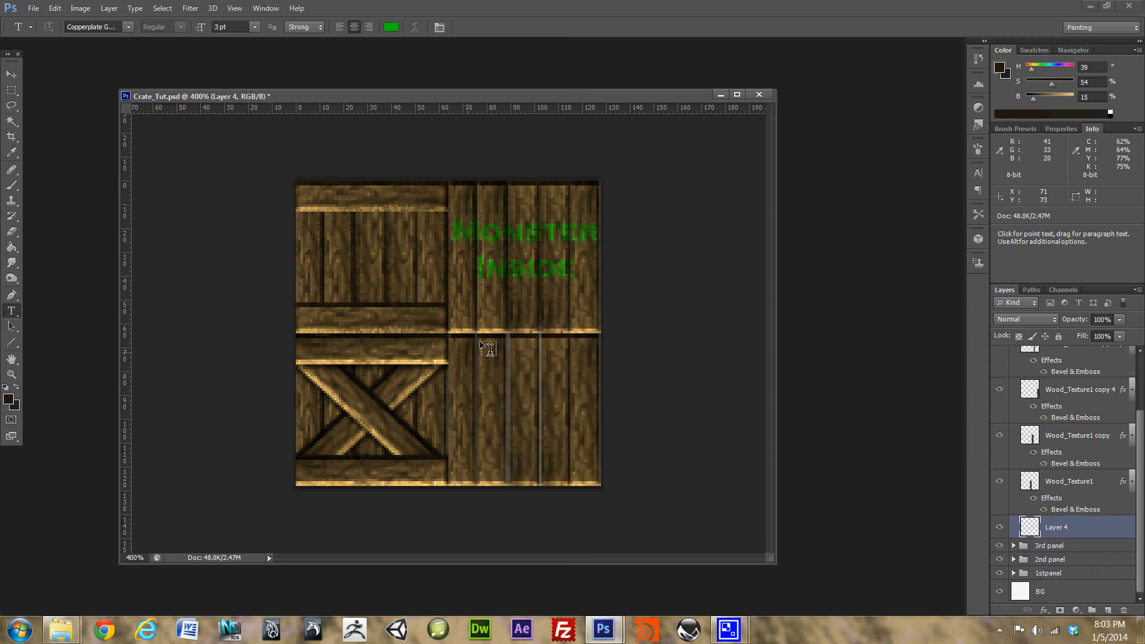
pyautogui.press('b')
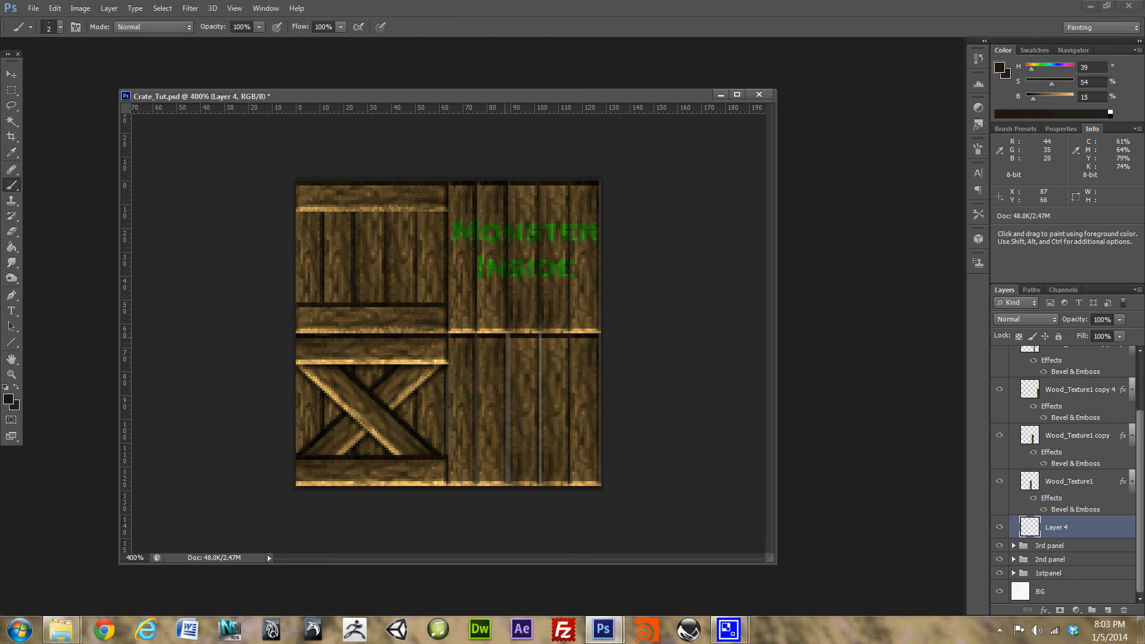
pyautogui.keyDown('alt'); pyautogui.click(503, 338); pyautogui.keyUp('alt')
pyautogui.moveTo(508, 338); pyautogui.dragTo(508, 487)
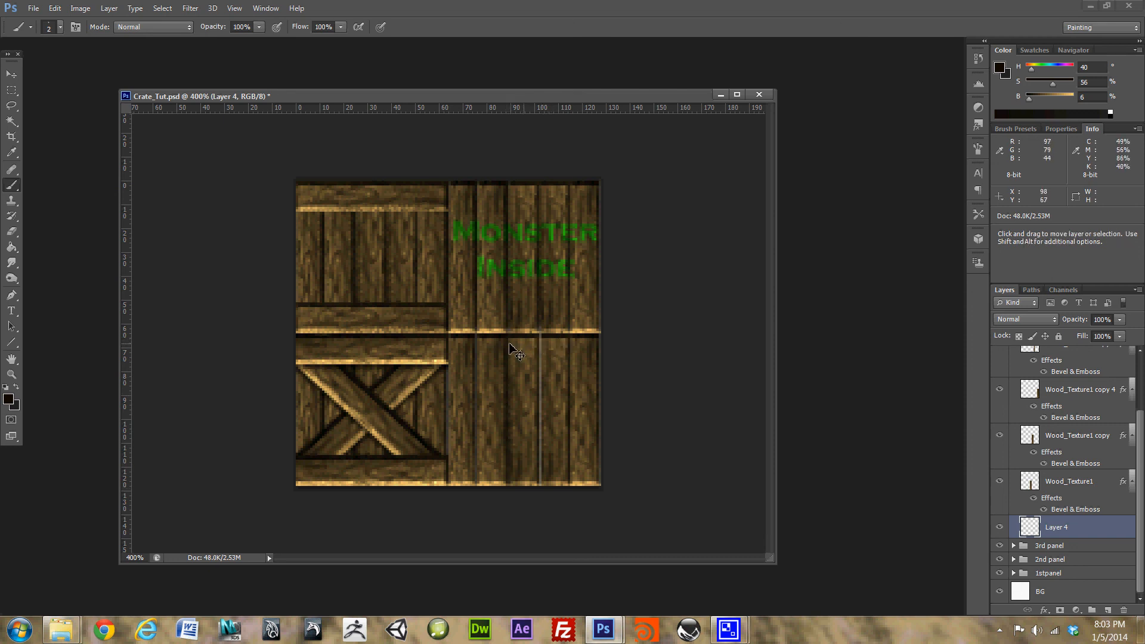
pyautogui.hotkey('ctrl', 'z')
pyautogui.moveTo(508, 338); pyautogui.dragTo(508, 487)
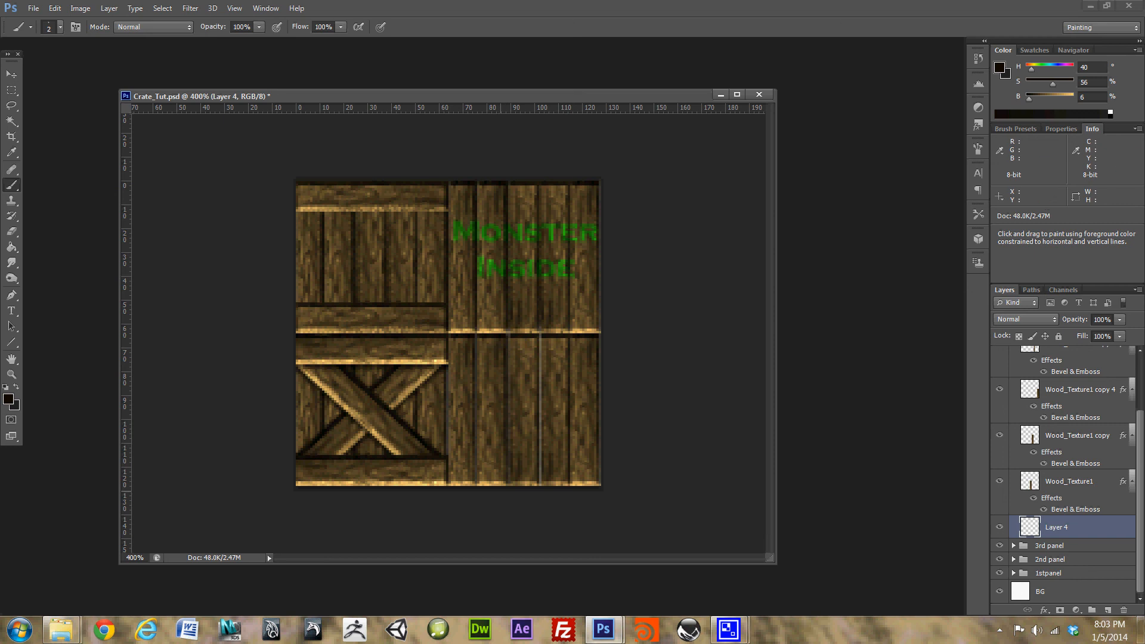
pyautogui.keyDown('shift'); pyautogui.click(508, 387); pyautogui.keyUp('shift')
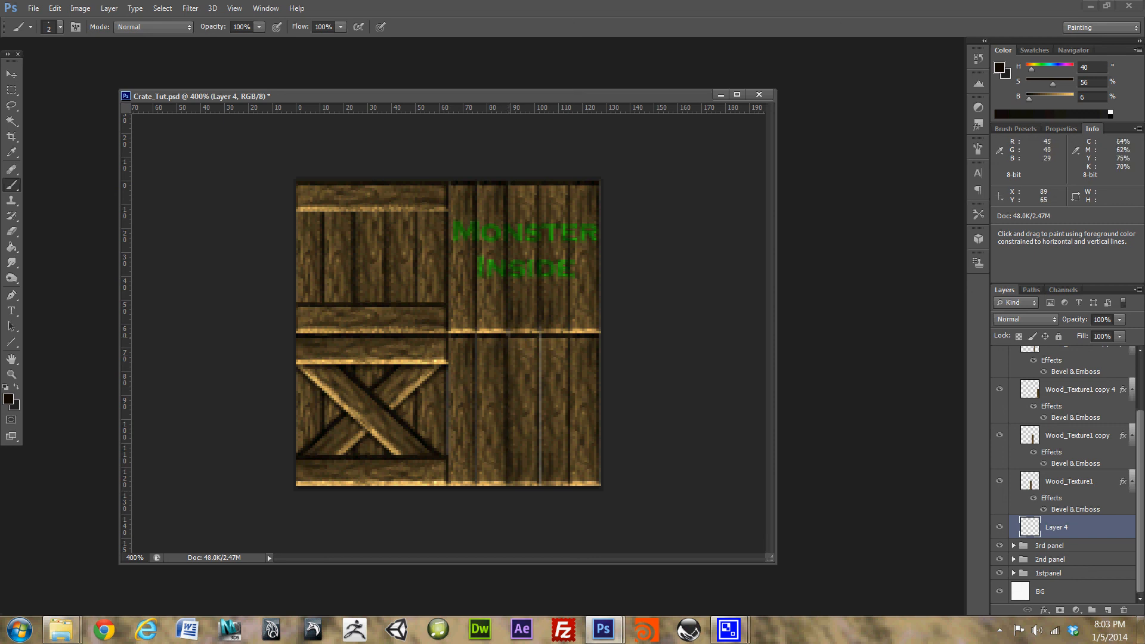
# - Paint the lower-right panel's remaining light plank gaps and the texture's full-height right edge dark brown with straight brush strokes
pyautogui.moveTo(540, 338); pyautogui.dragTo(541, 477)
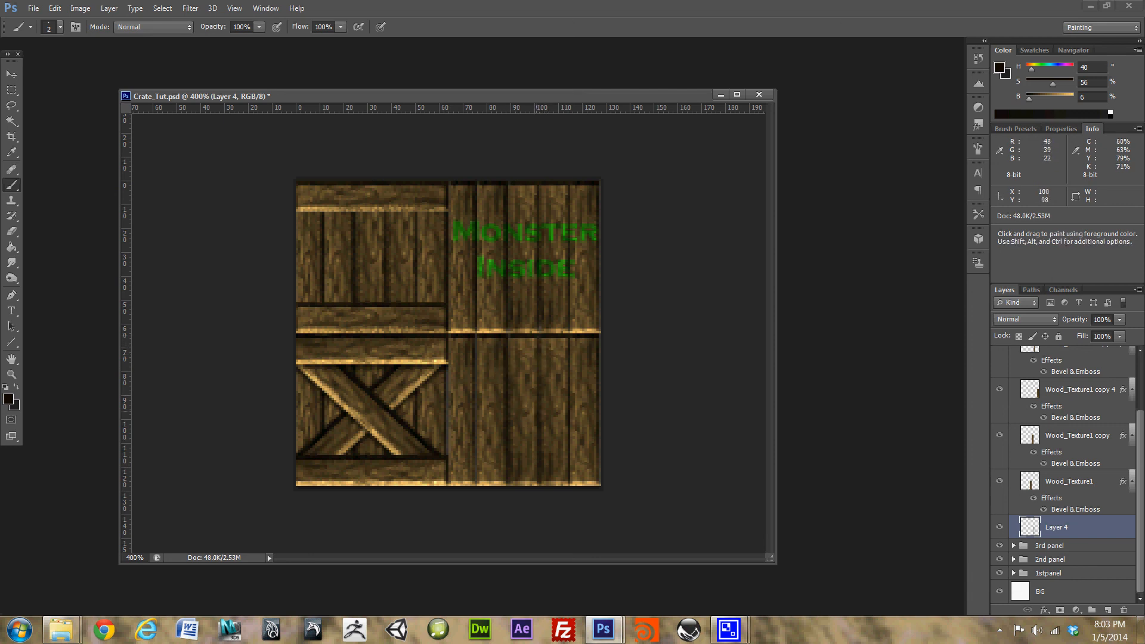
pyautogui.moveTo(476, 341); pyautogui.dragTo(476, 486)
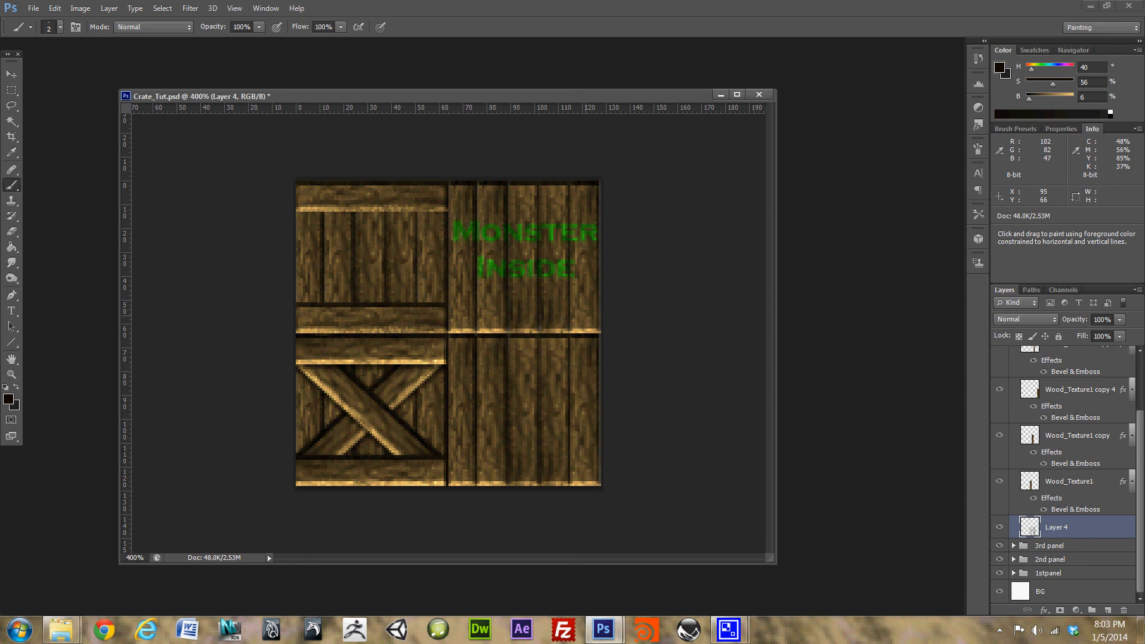
pyautogui.hotkey('ctrl', 'z')
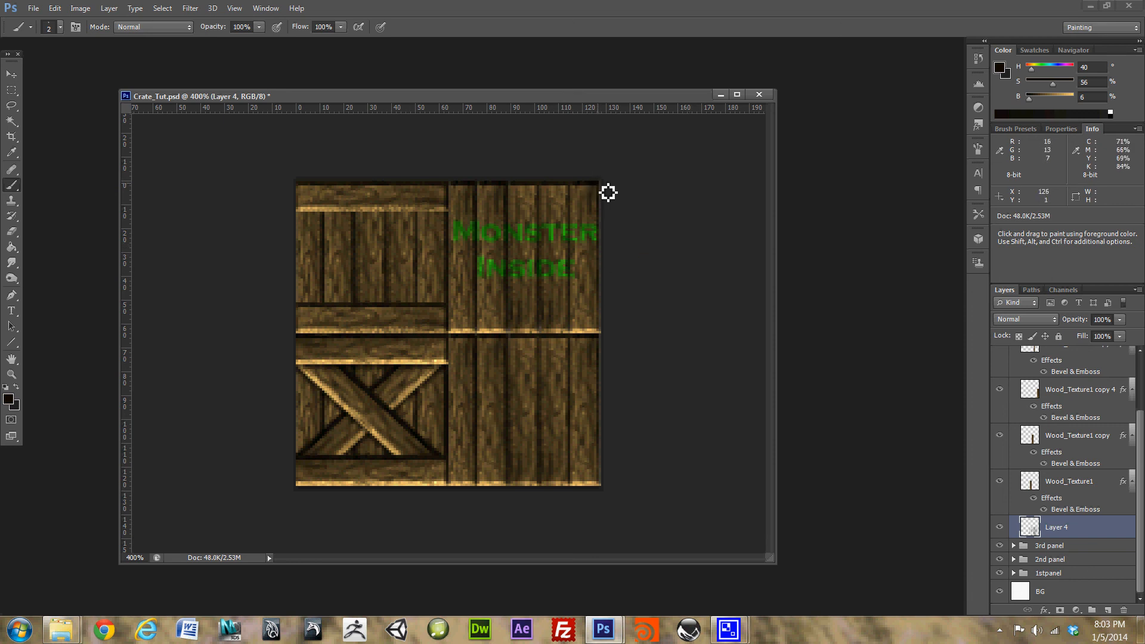
pyautogui.moveTo(600, 184); pyautogui.dragTo(599, 487)
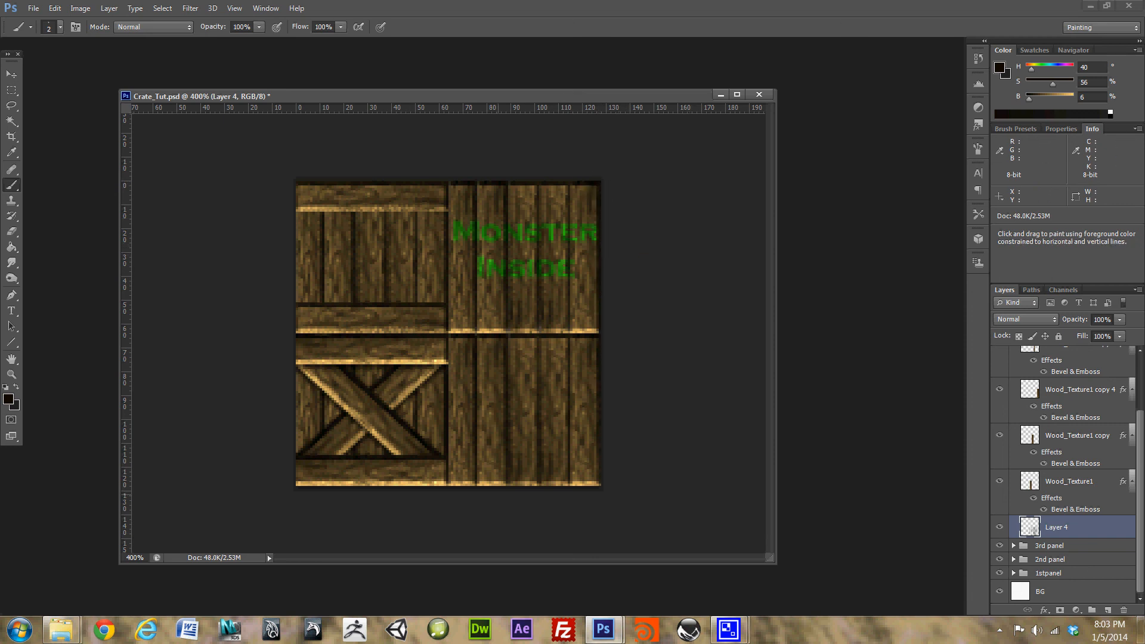